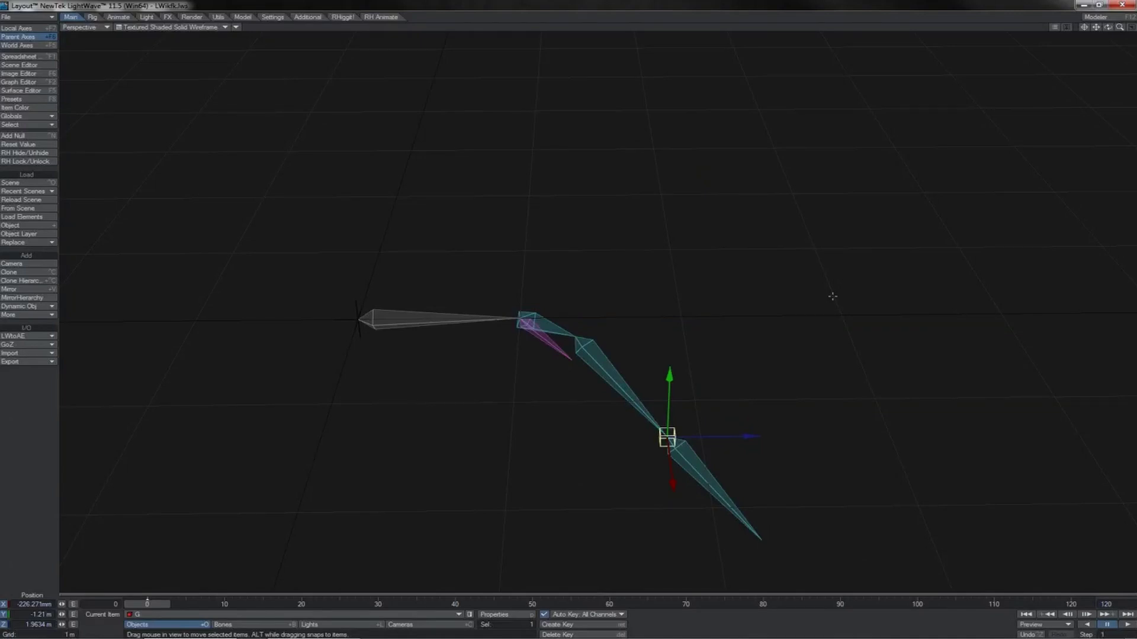
Undo the last moves of goal object G and try rotating Bone (1)
key(ctrl+z)
key(ctrl+z)
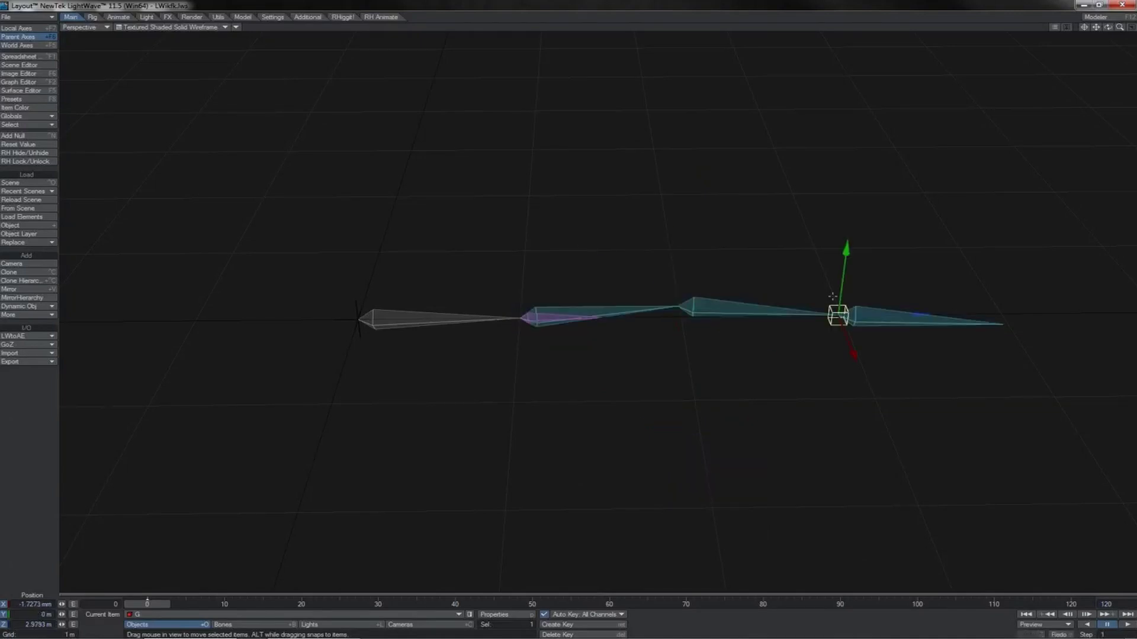
click(476, 319)
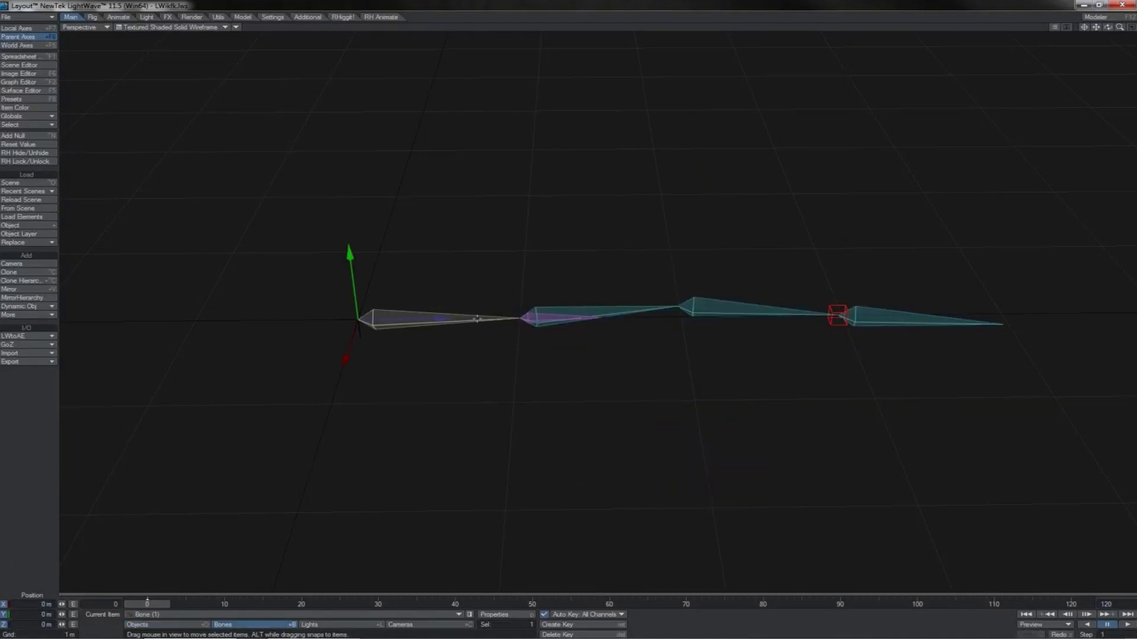
key(y)
mouse_move(469, 287)
mouse_down()
mouse_move(438, 281)
mouse_move(443, 329)
mouse_move(439, 279)
mouse_move(444, 327)
mouse_move(471, 285)
mouse_up()
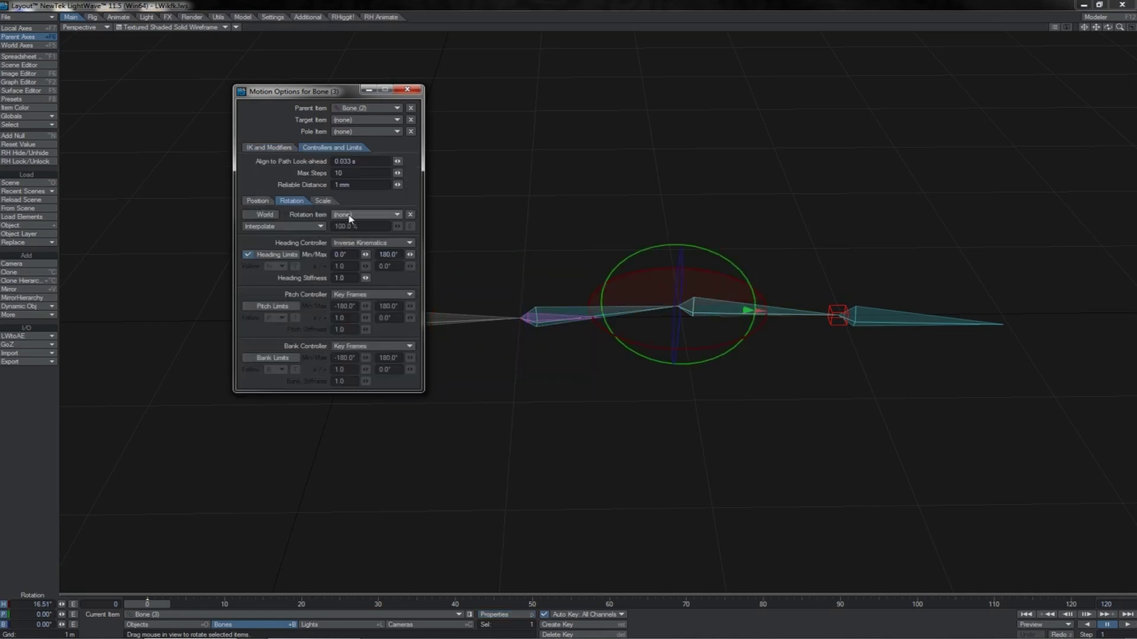
Check Bone (3)'s heading controller and set its IK/FK Blending to 100%
click(383, 247)
click(270, 147)
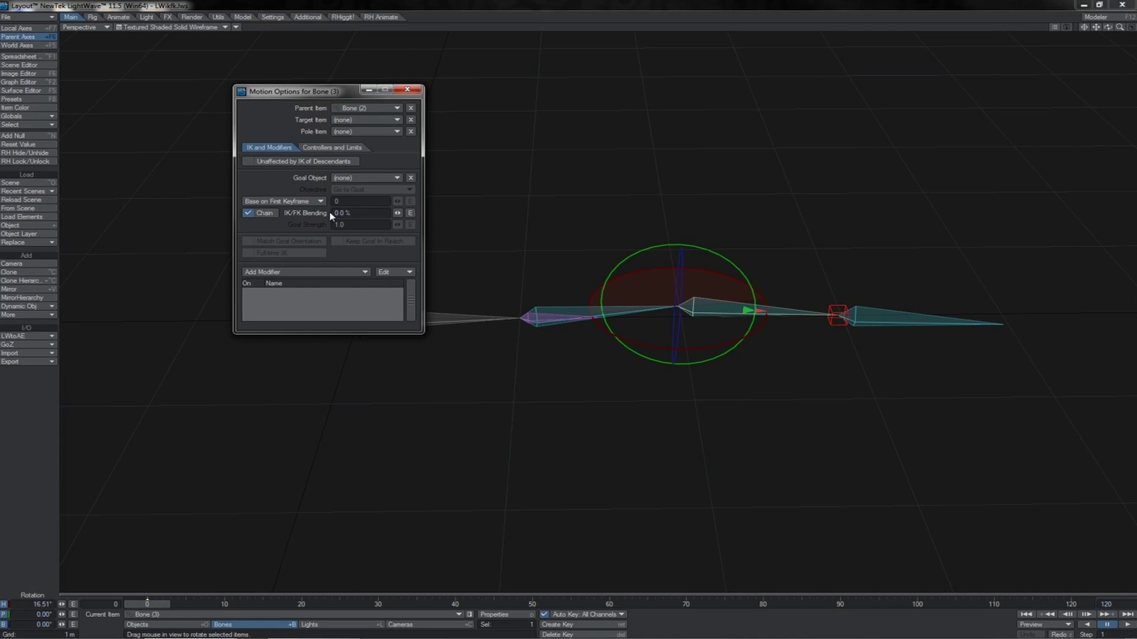
drag(370, 213, 321, 214)
text(100)
key(Return)
Test the blended chain by shifting goal G and rotating Bone (2) and Bone (3), and undo the test
click(842, 303)
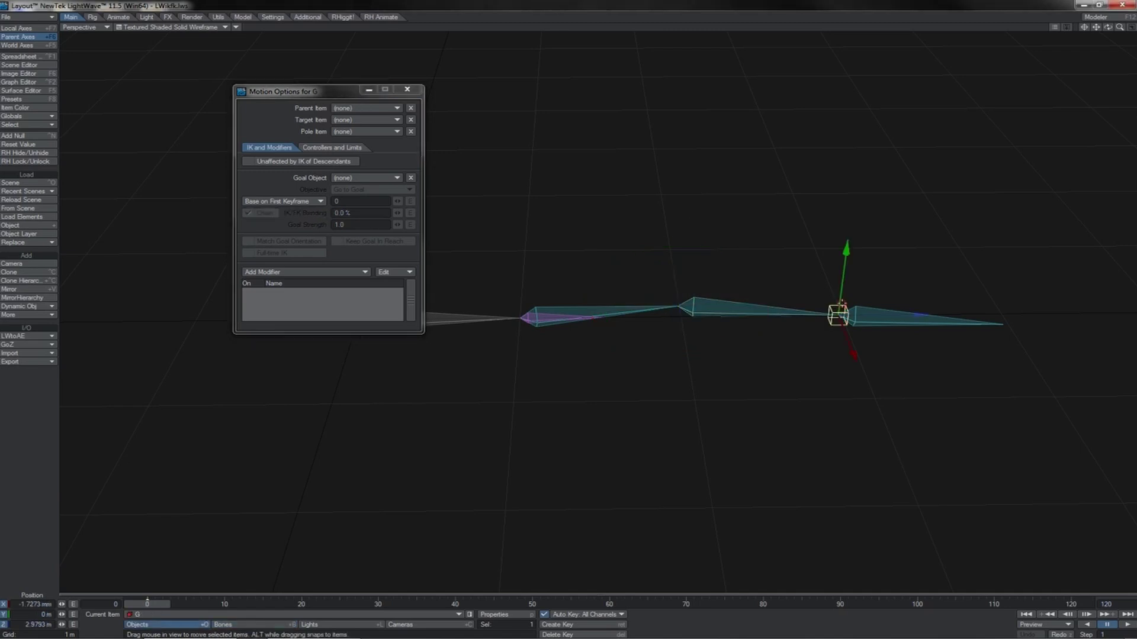
mouse_move(918, 316)
mouse_down()
mouse_move(831, 315)
mouse_move(985, 316)
mouse_move(813, 315)
mouse_move(911, 315)
mouse_up()
click(617, 315)
mouse_move(679, 253)
mouse_down()
mouse_move(651, 253)
mouse_move(701, 254)
mouse_up()
key(Down)
drag(702, 376, 852, 379)
key(ctrl+z)
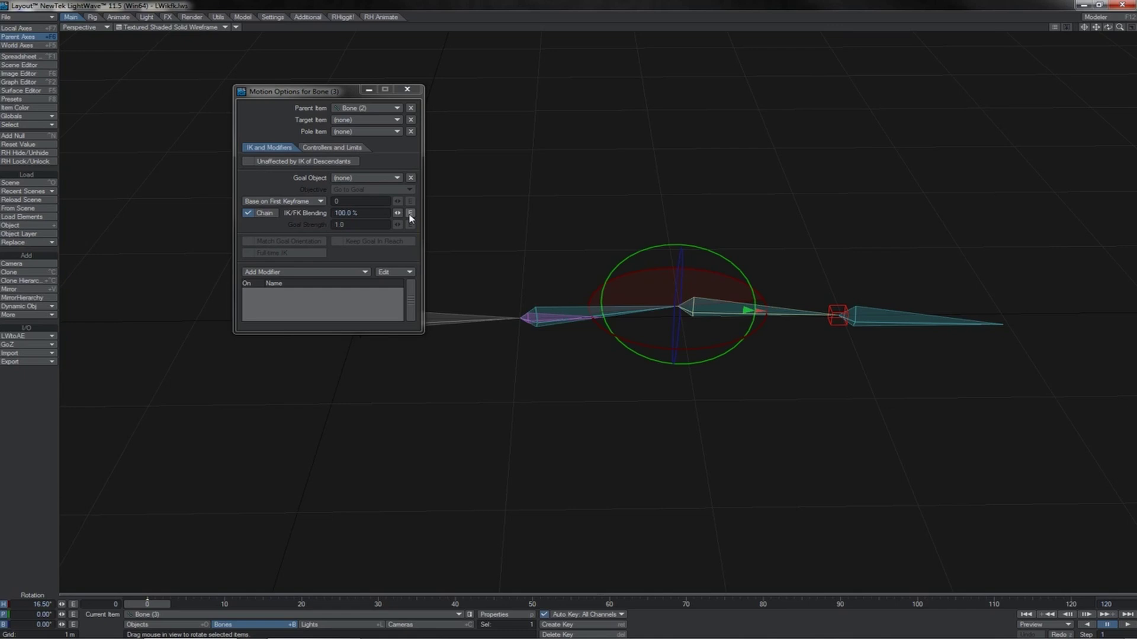
Compare the motion options of the IKP bone, goal G and Bone (3)
key(m)
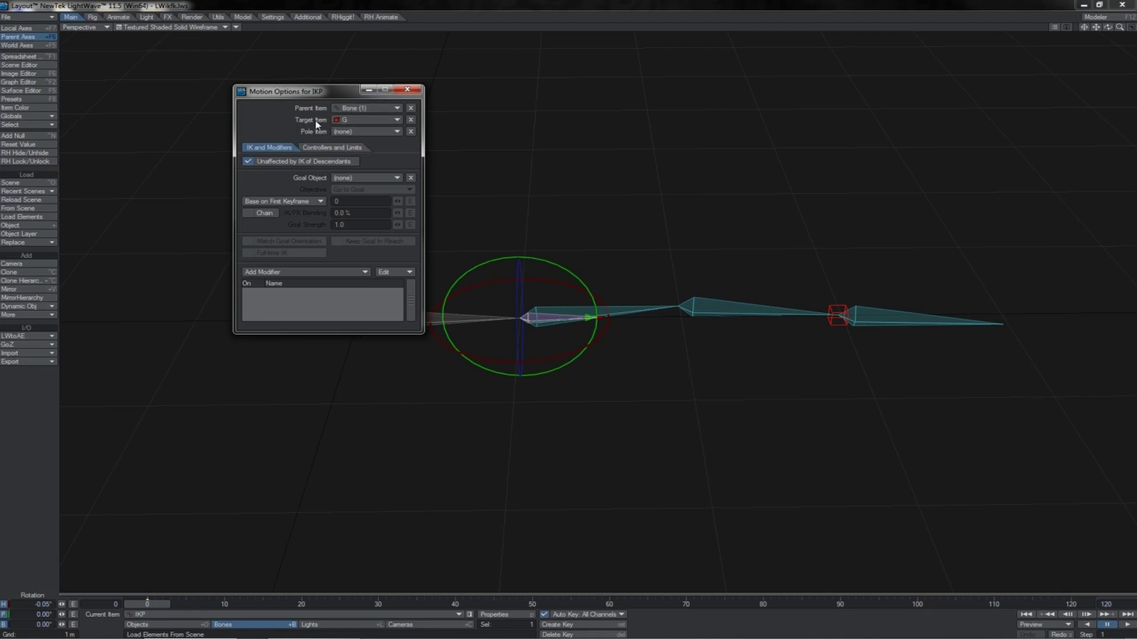
click(847, 305)
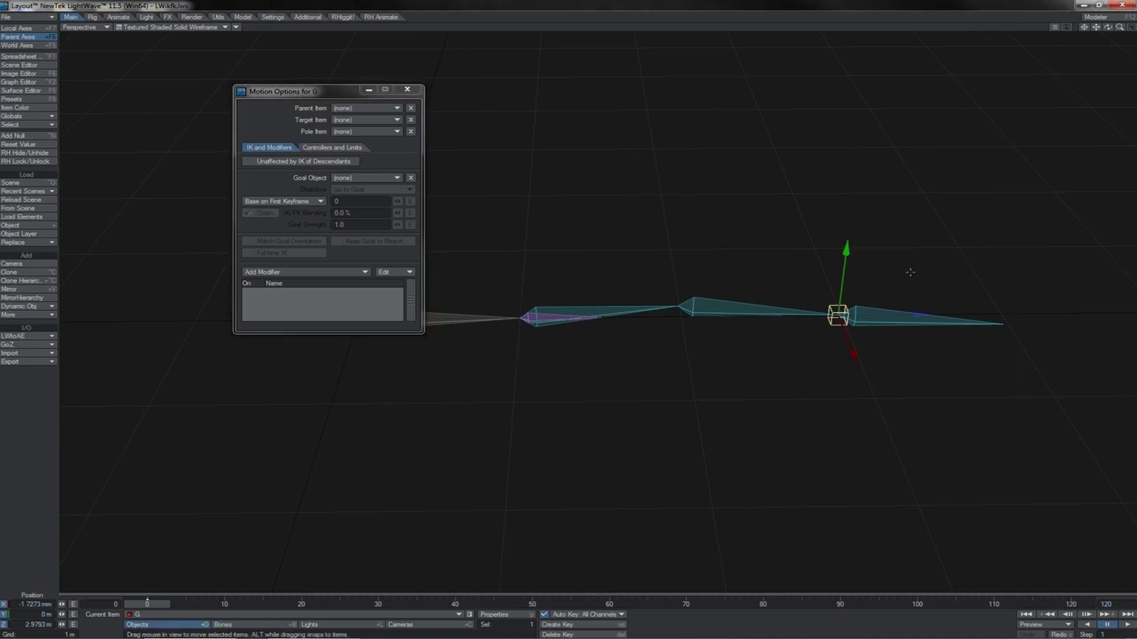
click(768, 320)
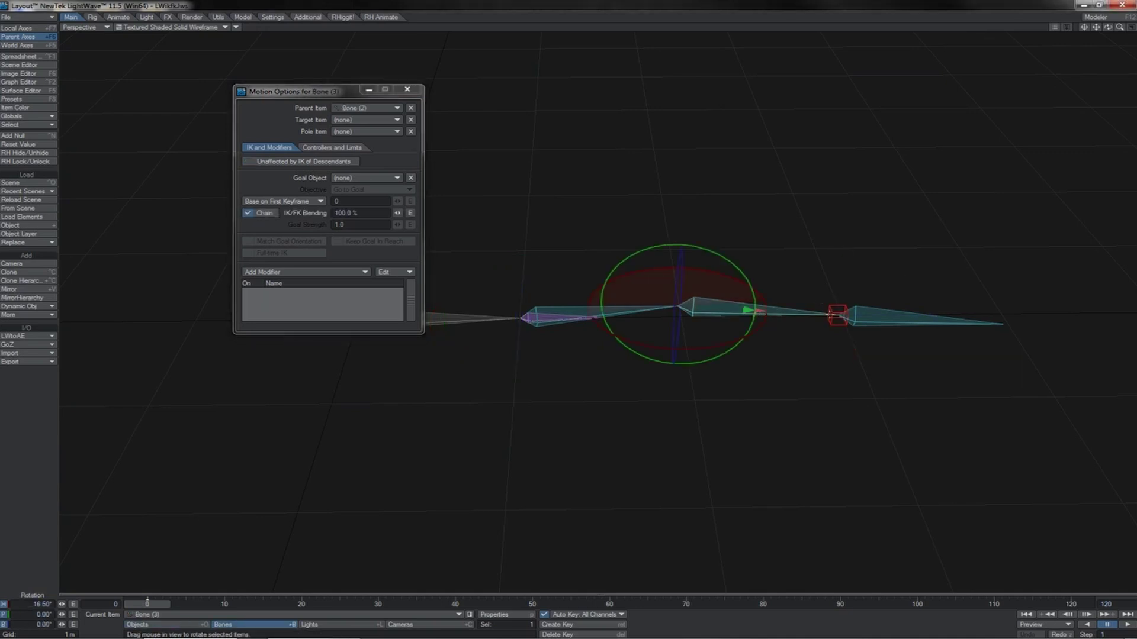
click(836, 306)
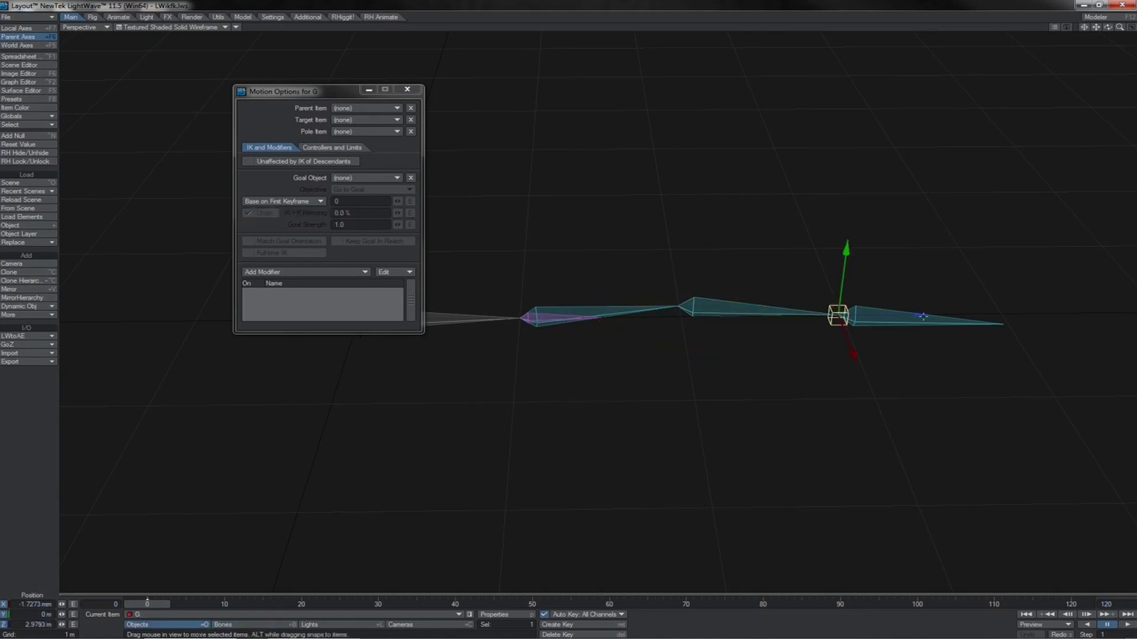
Move goal G below and above the arm to test how the IKP bone and its child bones react
drag(906, 279, 732, 432)
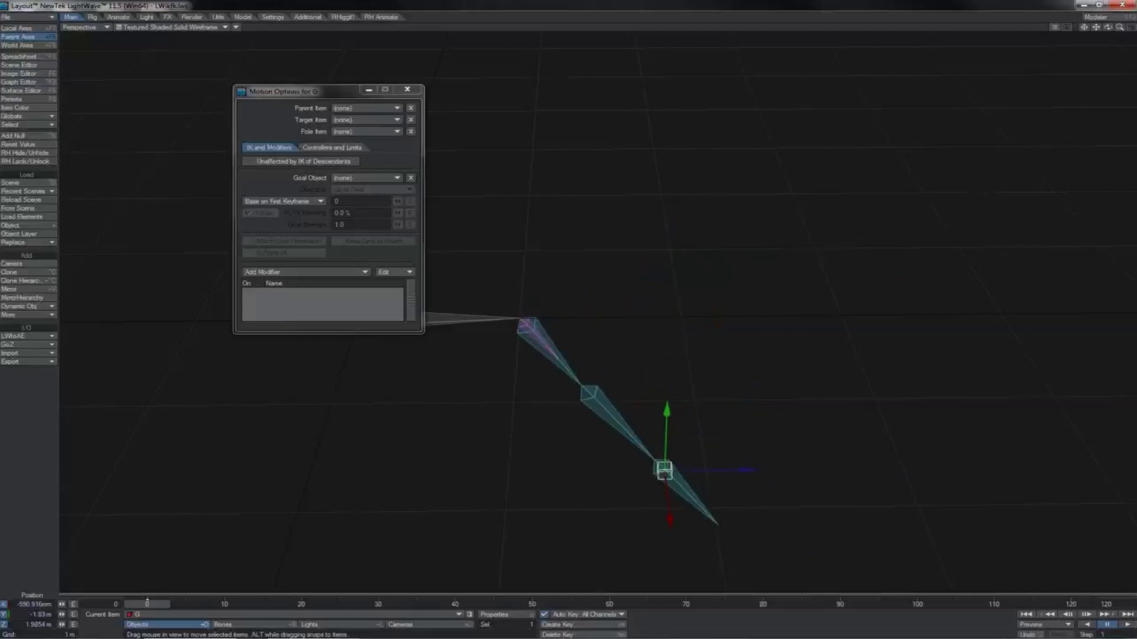
drag(715, 471, 722, 267)
click(621, 276)
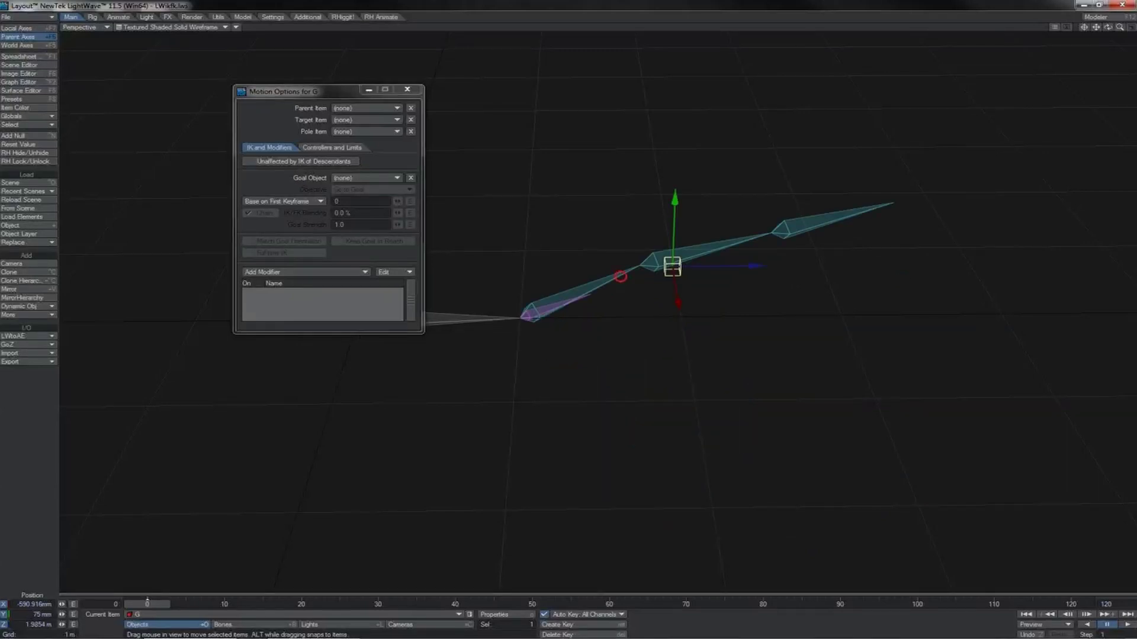
click(703, 247)
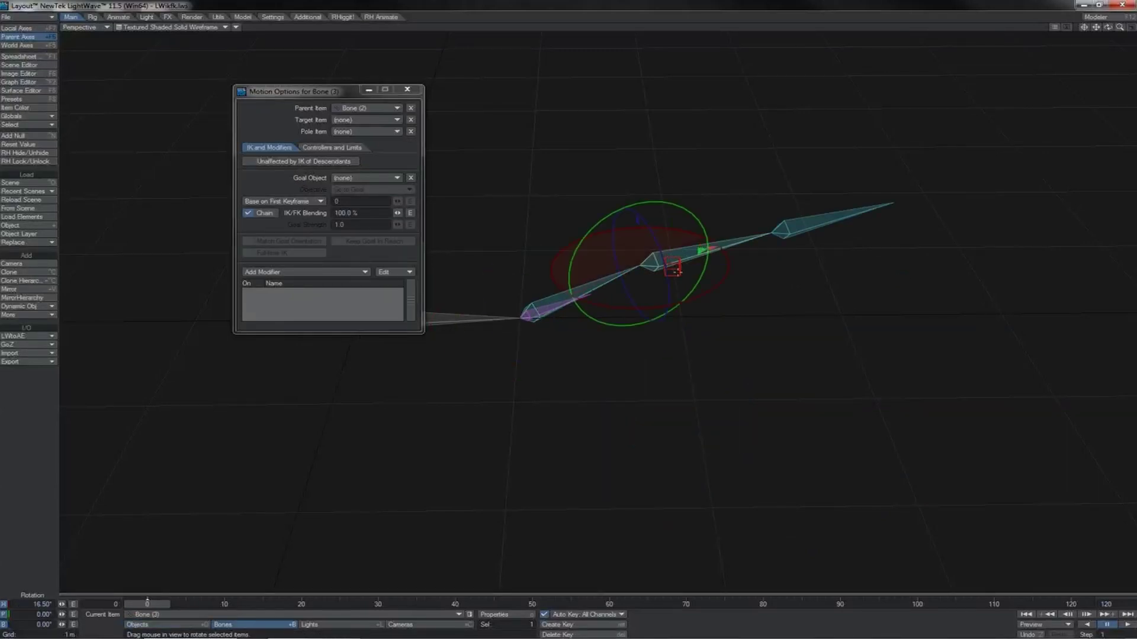
click(677, 273)
mouse_move(758, 311)
mouse_down()
mouse_move(789, 339)
mouse_move(685, 401)
mouse_move(774, 323)
mouse_up()
Rotate Bone (1) to test its effect on the arm, and undo the test changes
click(476, 318)
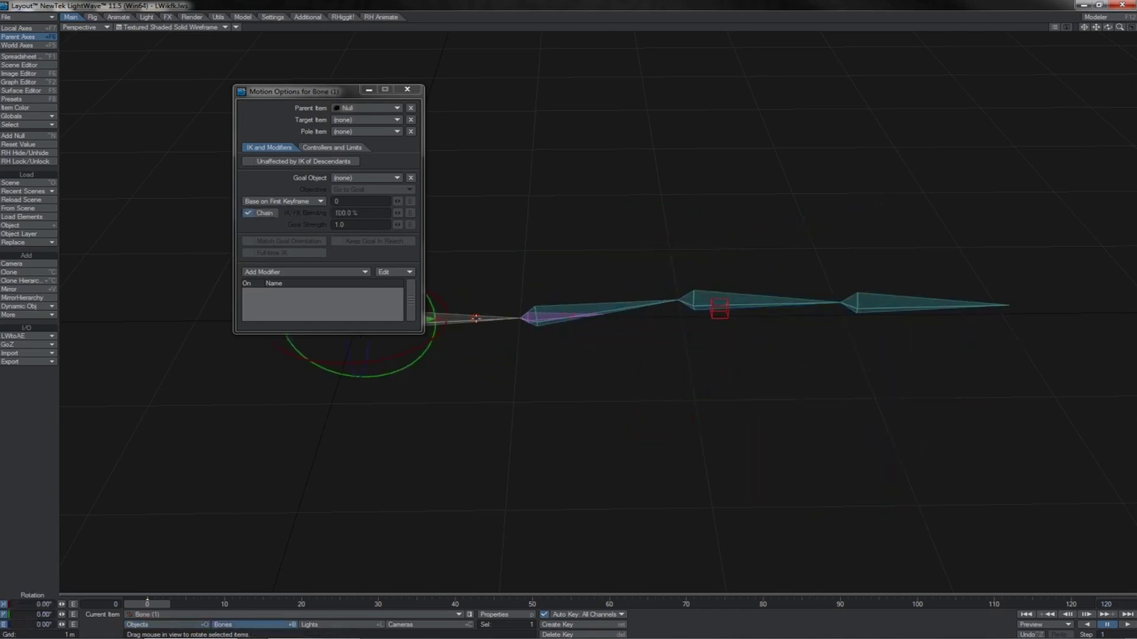
drag(490, 288, 503, 241)
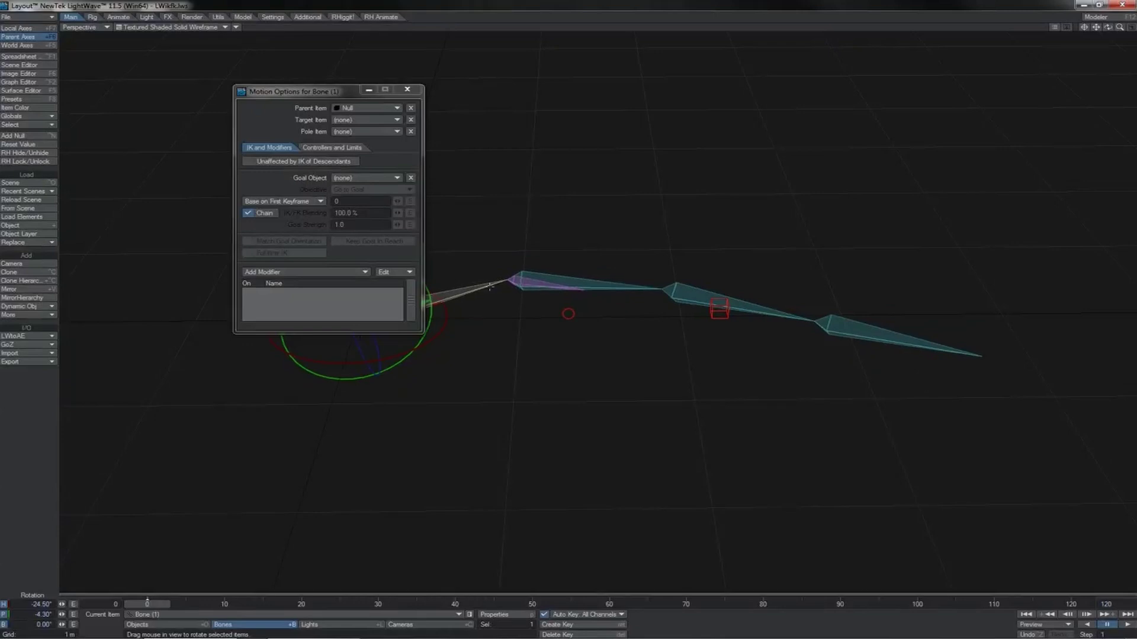
key(ctrl+z)
Review the IK settings of IKP and Bone (2), and enable Chain for the IKP bone
click(561, 315)
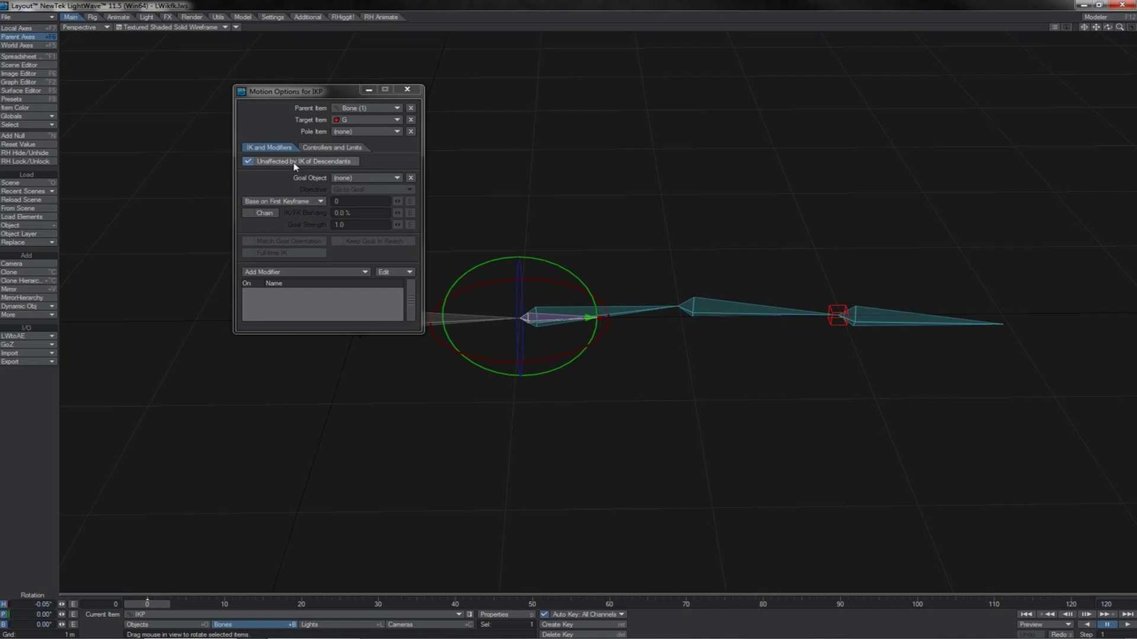
click(624, 311)
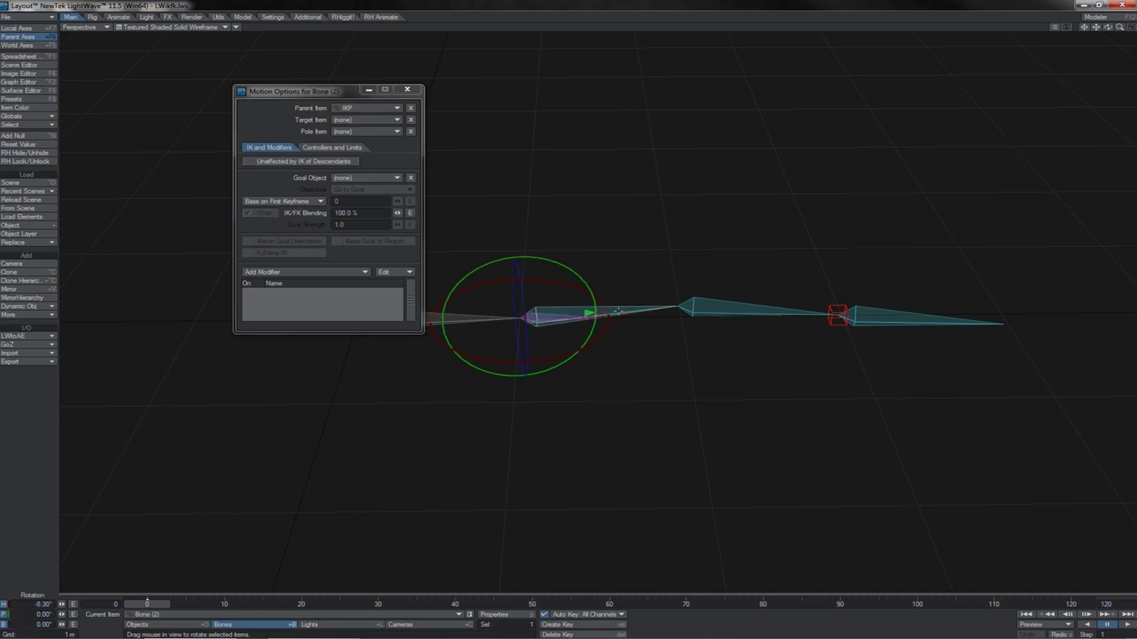
click(557, 316)
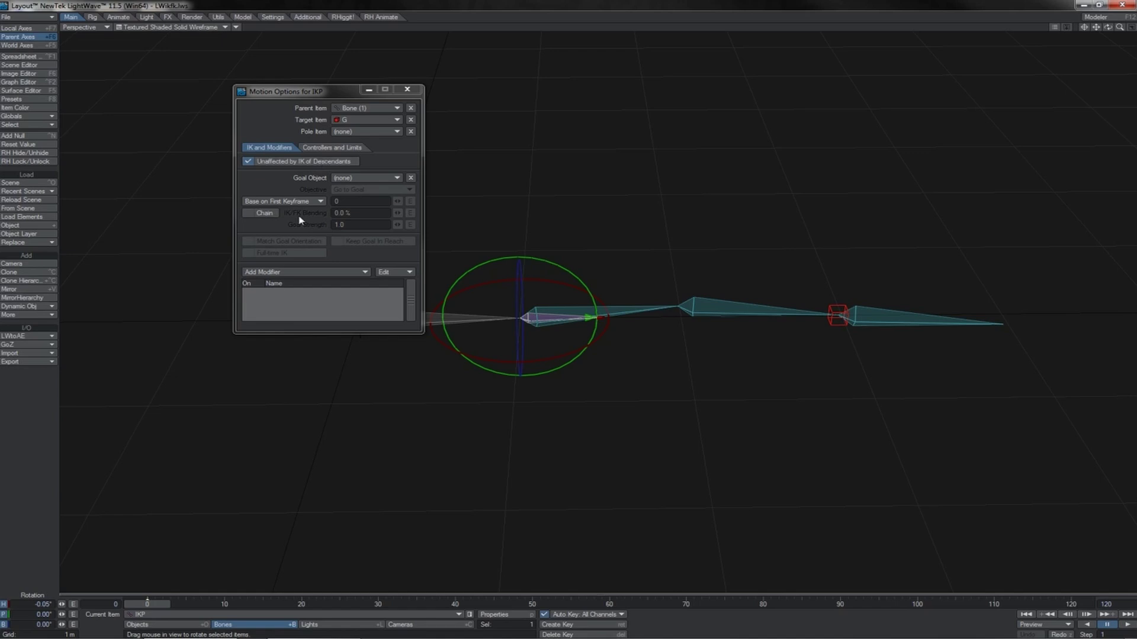
click(258, 215)
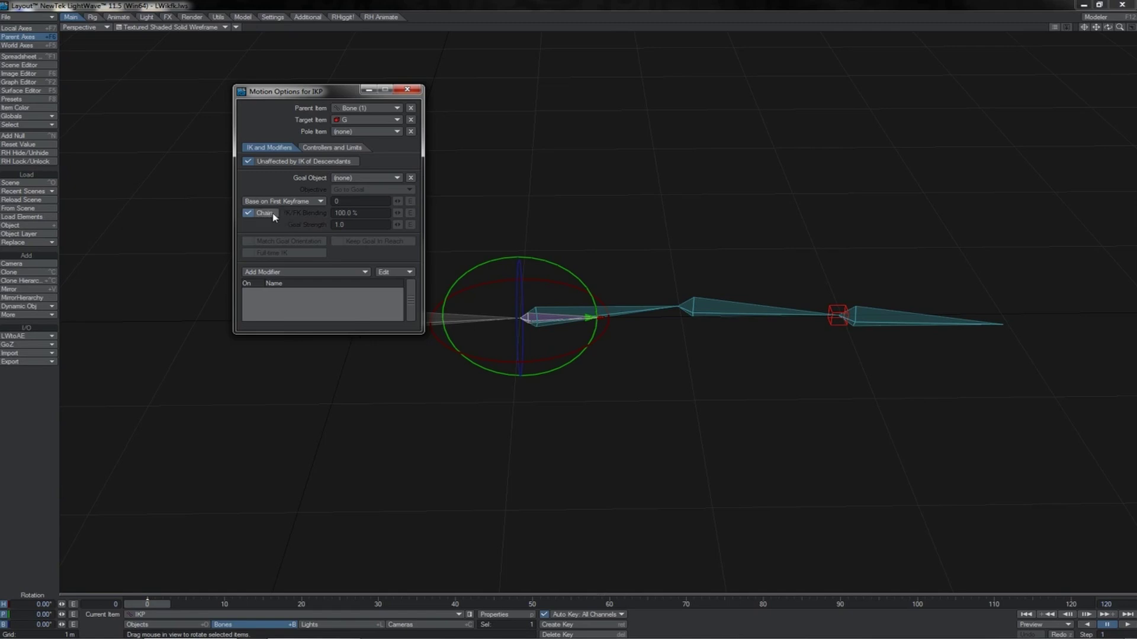
Move goal G to test the IKP bone with Chain enabled, and undo the move
click(837, 315)
key(t)
drag(837, 316, 691, 260)
key(ctrl+z)
Try rotating Bone (1) and the bones below it in FK, and undo the rotations
drag(503, 273, 486, 331)
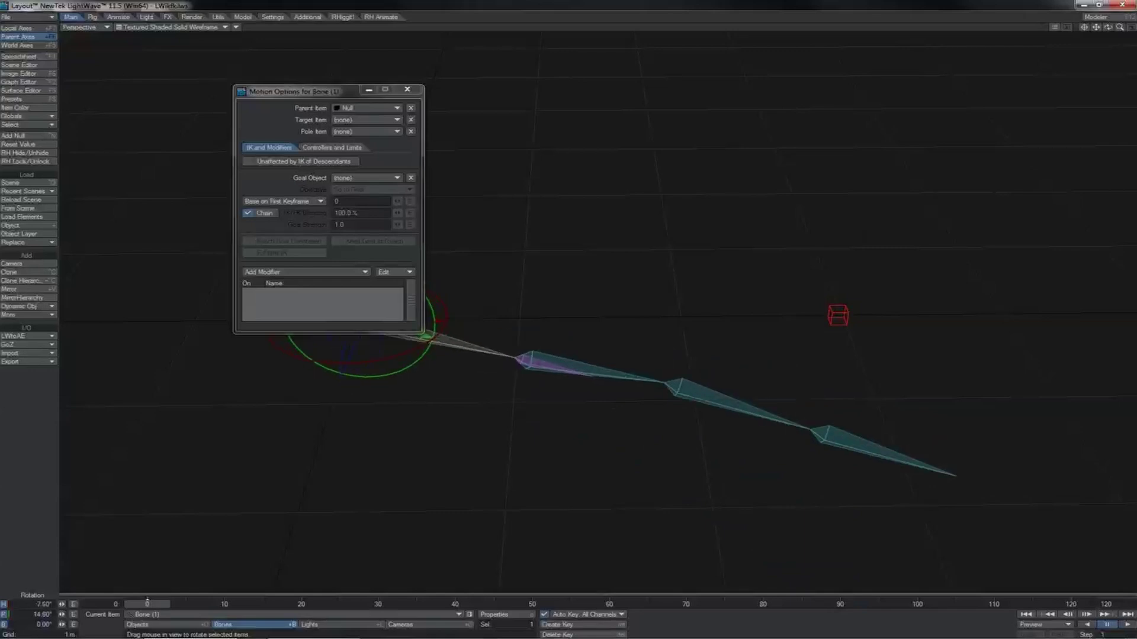
drag(569, 349, 566, 315)
click(554, 363)
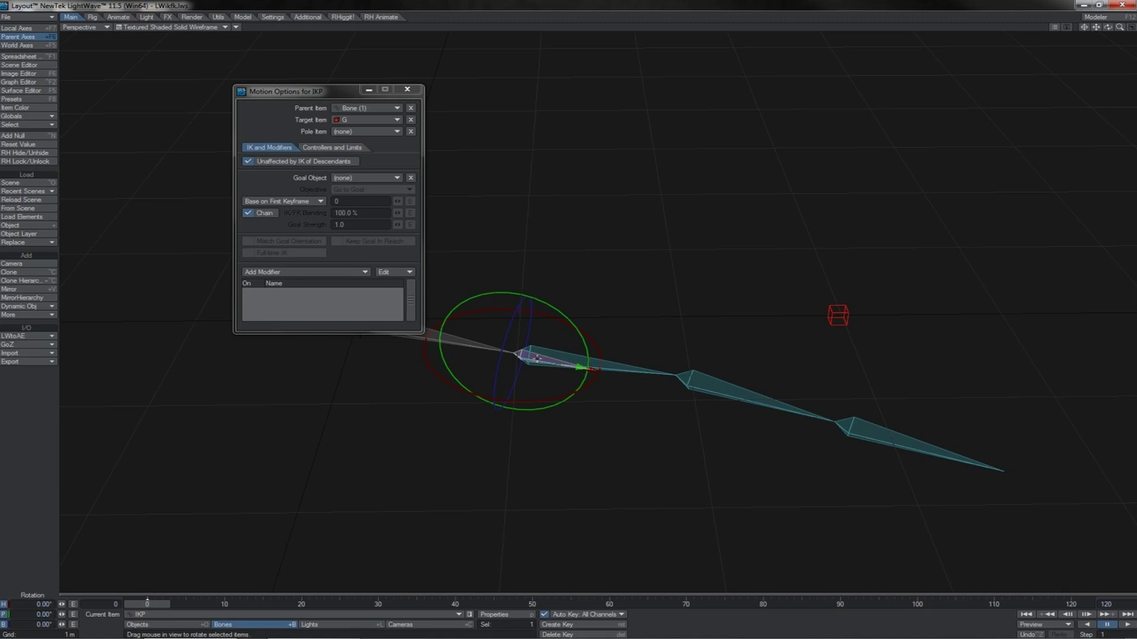
drag(634, 337, 592, 403)
key(ctrl+z)
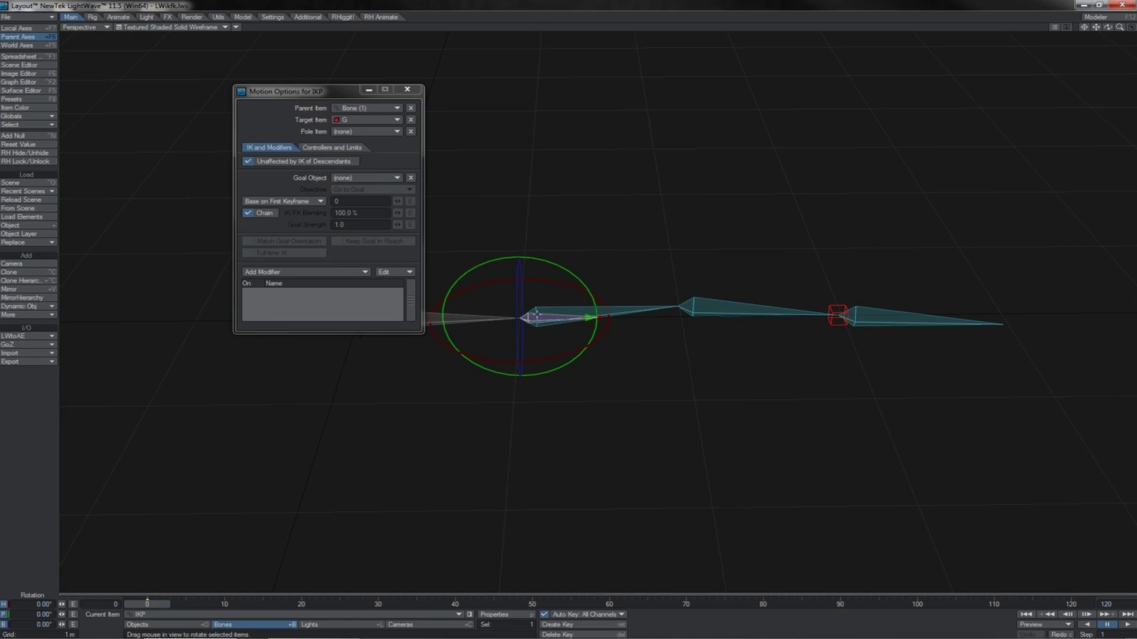
Disable Chain for Bone (3) and compare its IK/FK Blending with that of Bone (2)
drag(533, 318, 621, 311)
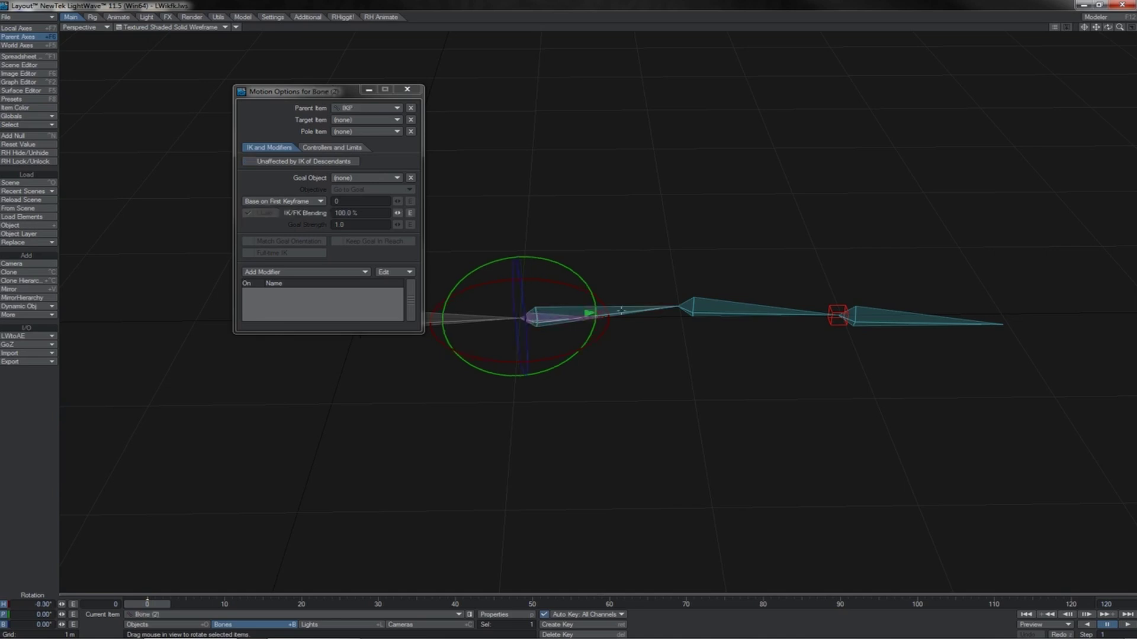
click(738, 303)
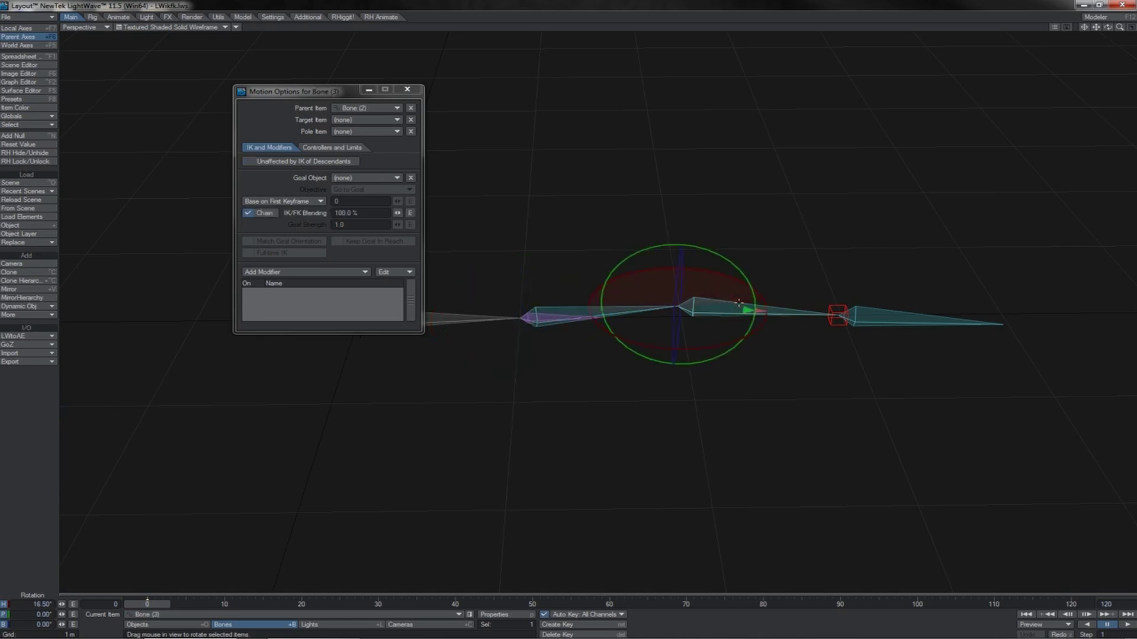
click(248, 213)
click(579, 309)
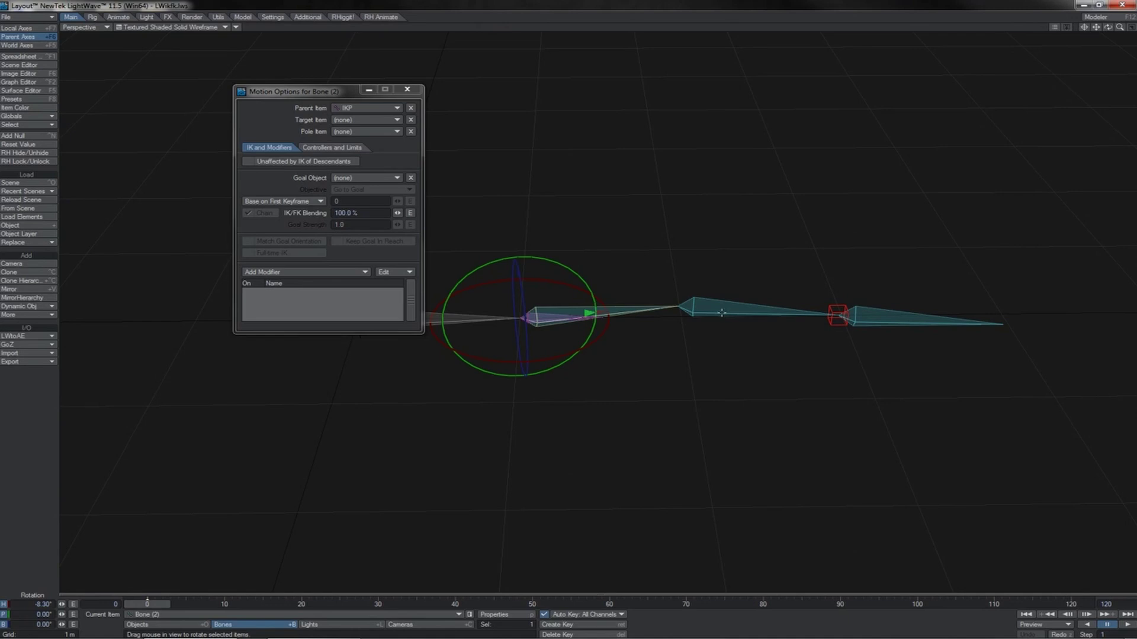
click(721, 313)
Move goal G to about X 1.12 m, Z 2.30 m to test unchained blending, and undo the moves
click(837, 315)
drag(911, 267, 778, 322)
drag(704, 370, 752, 410)
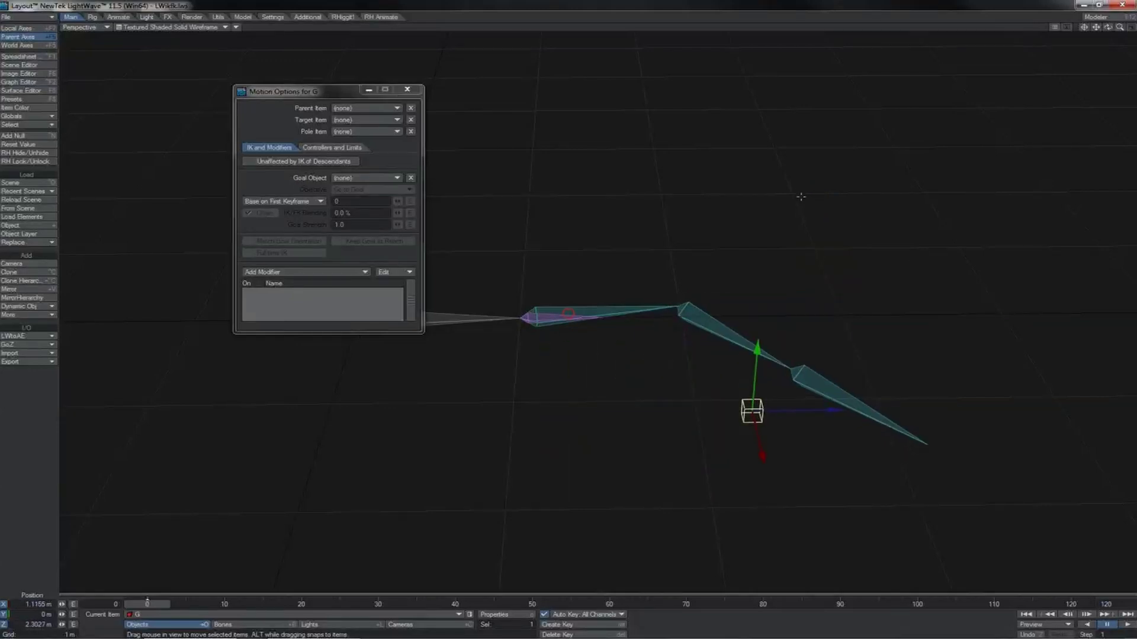
key(ctrl+z)
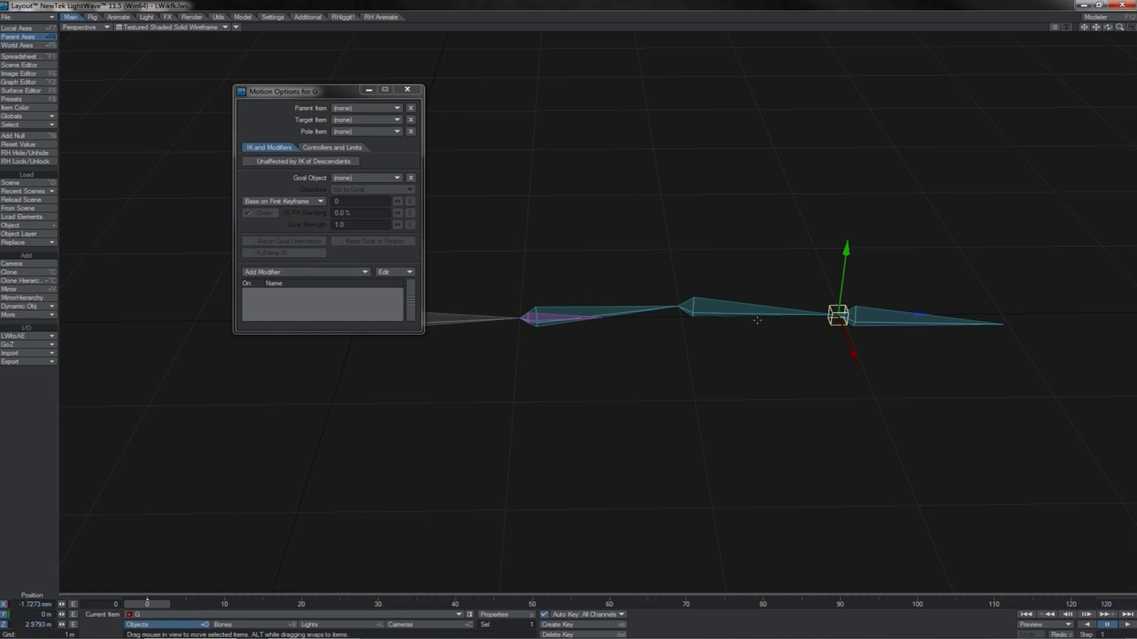
Enable Chain for Bone (3) again
click(742, 309)
key(y)
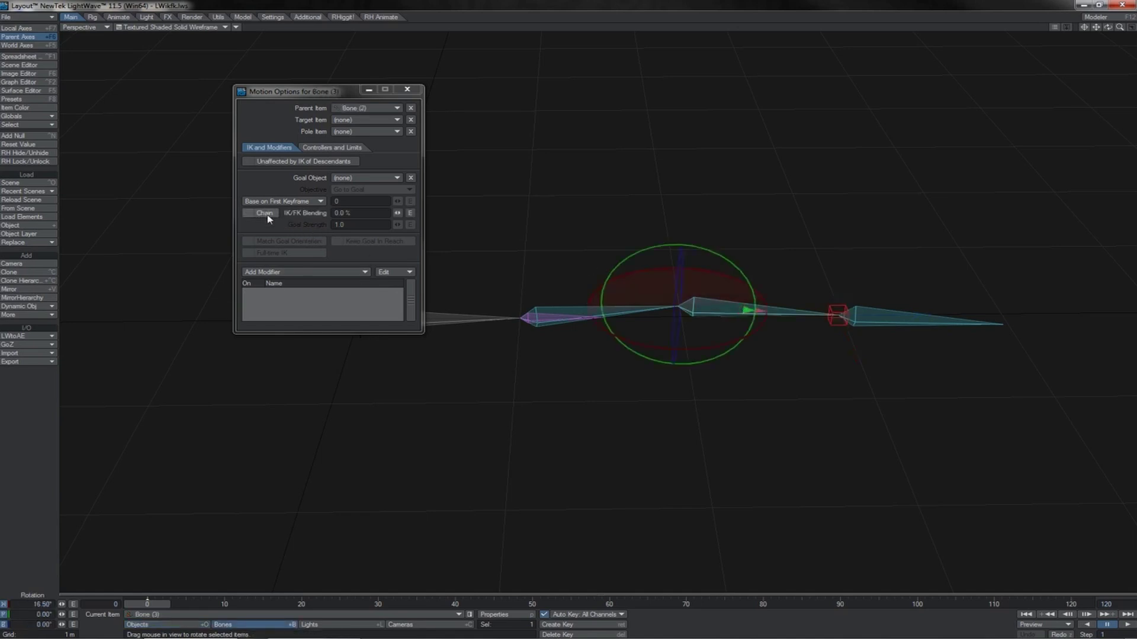
click(259, 215)
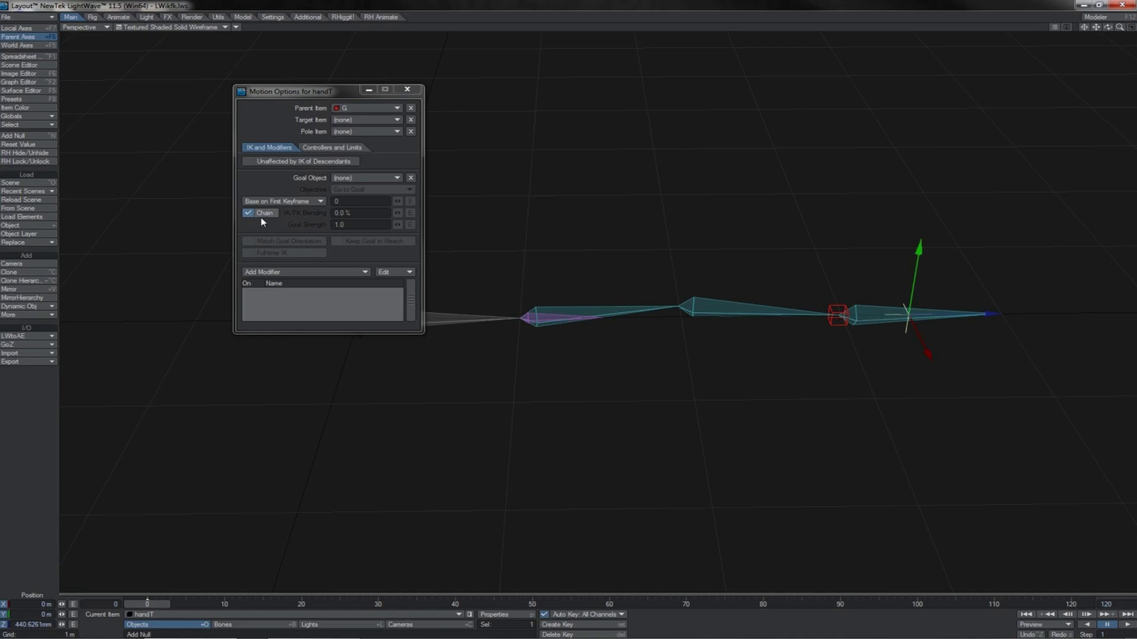
Try rotating and moving goal G to test how Bone (4) follows its handT target
click(836, 312)
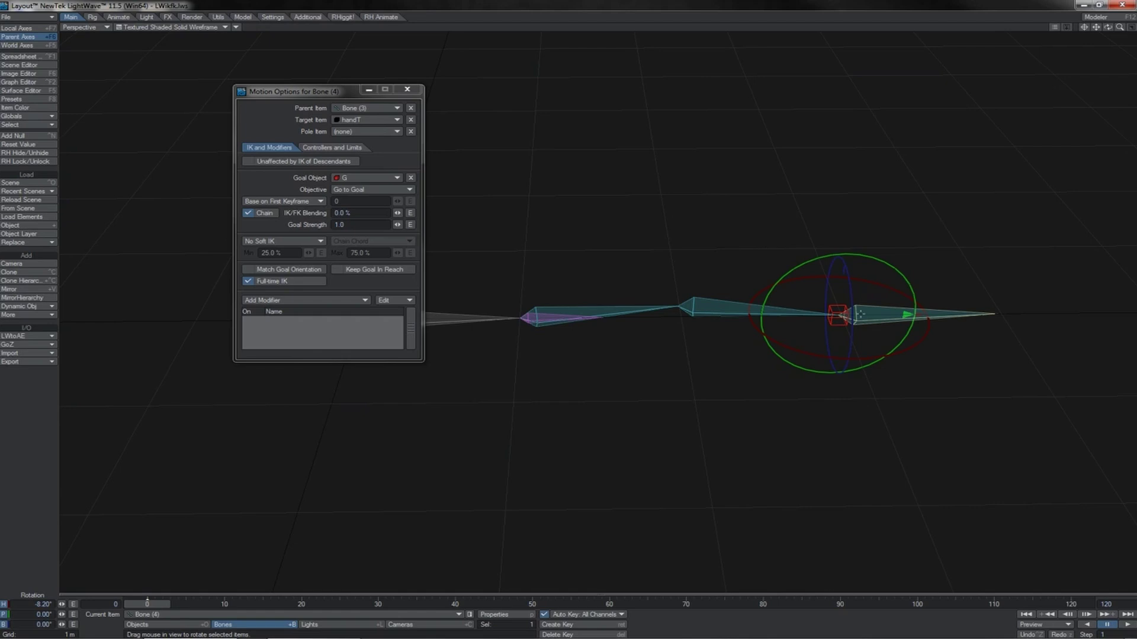
click(835, 311)
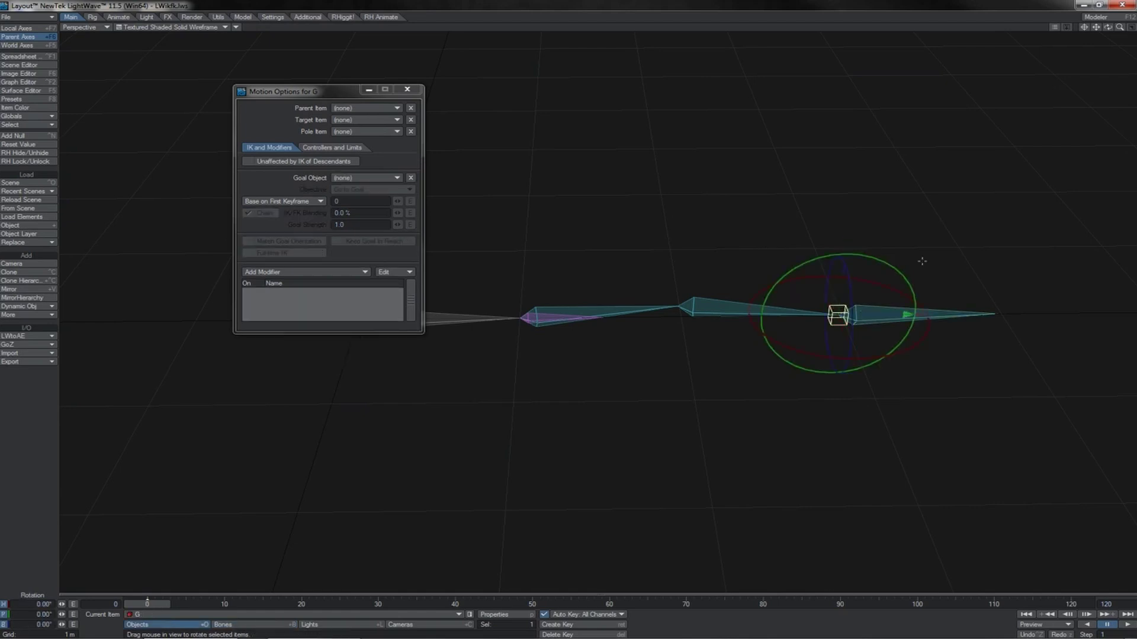
drag(930, 255, 908, 273)
key(t)
key(y)
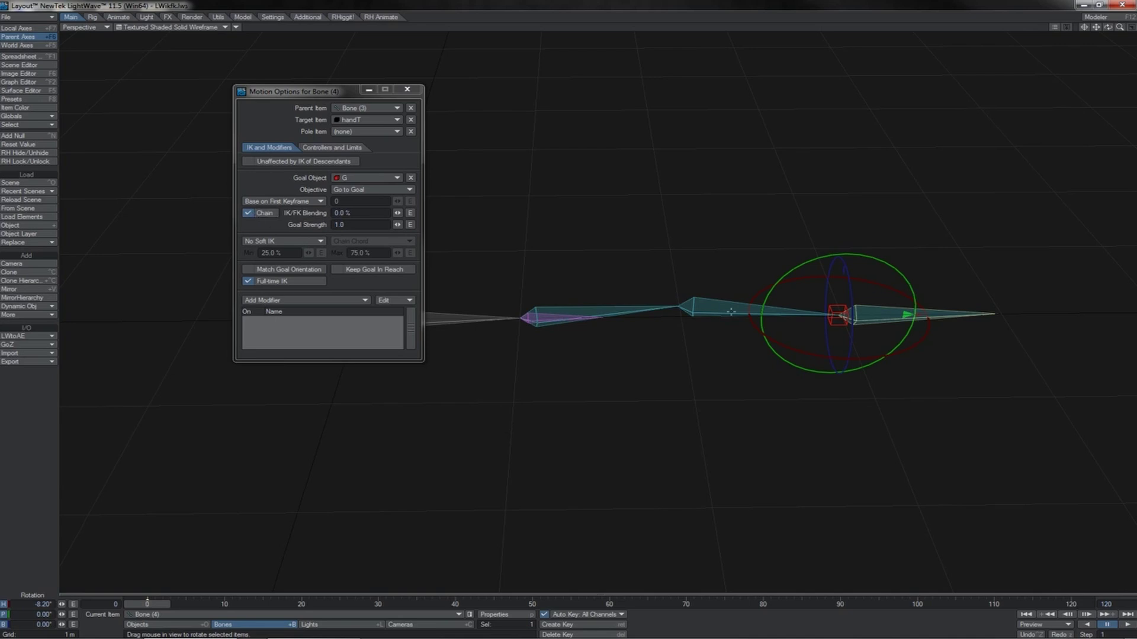
Compare the Chain and IK/FK Blending settings of Bone (3), Bone (2) and Bone (4)
click(657, 314)
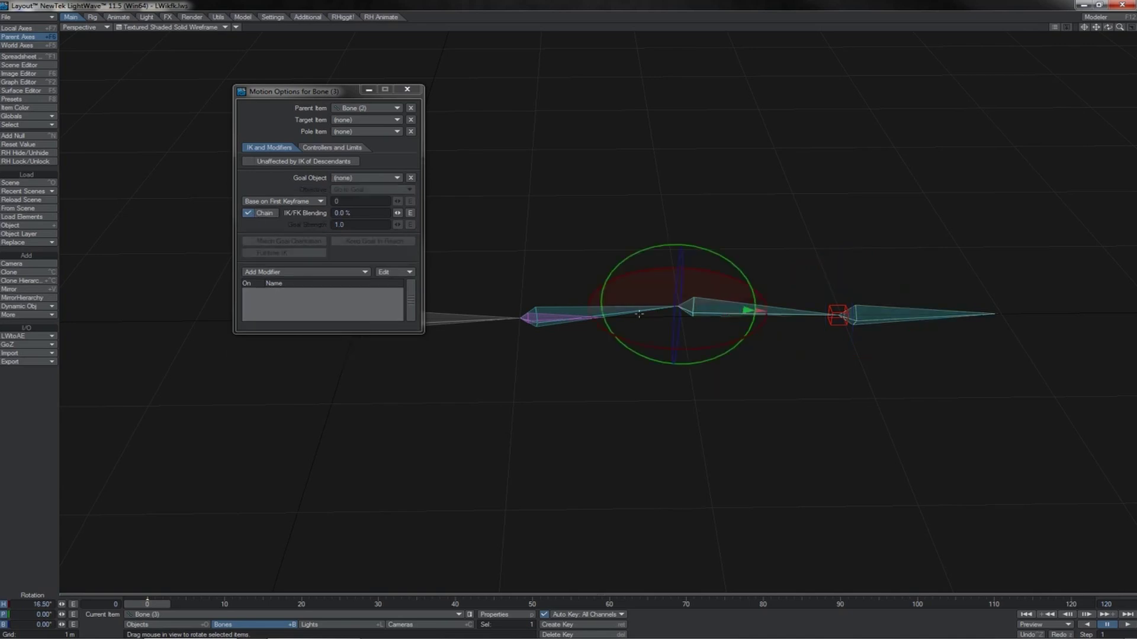
click(633, 312)
click(874, 319)
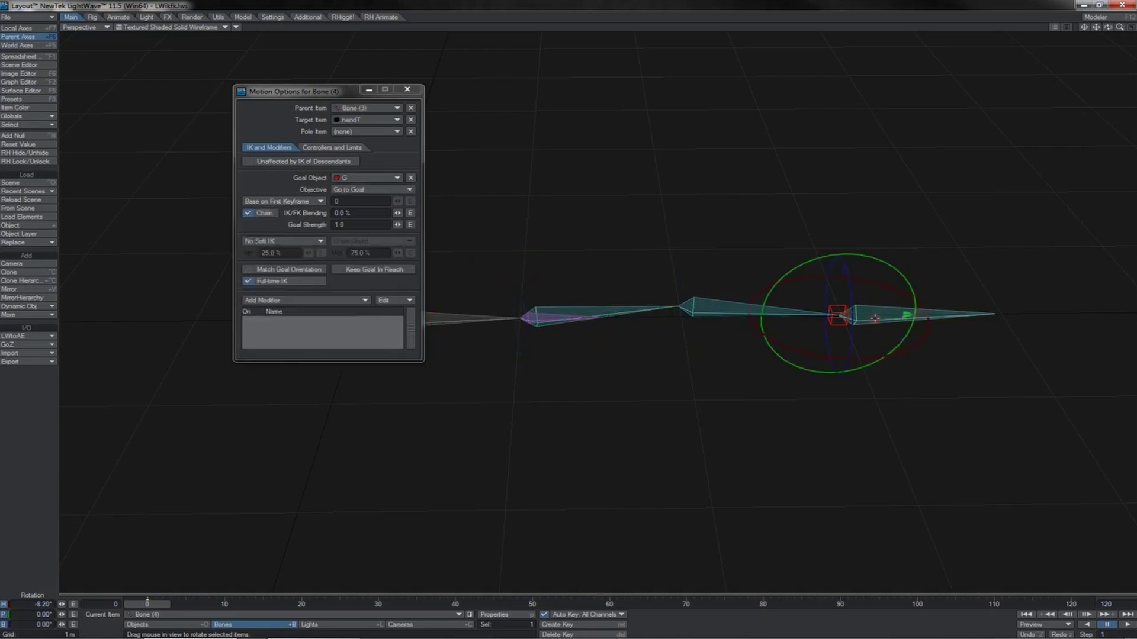
click(352, 212)
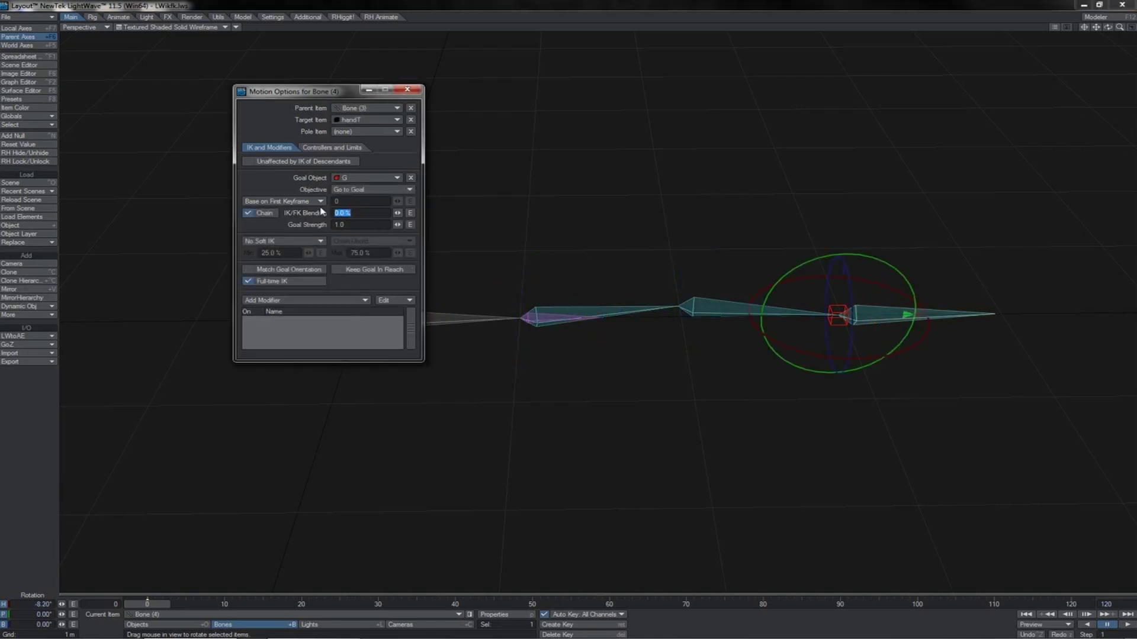
Move goal G back toward the shoulder to bend the arm, checking how Bone (4) keeps its aim
click(832, 299)
mouse_move(922, 302)
mouse_down()
mouse_move(873, 302)
mouse_move(974, 303)
mouse_move(876, 302)
mouse_move(965, 303)
mouse_move(936, 290)
mouse_up()
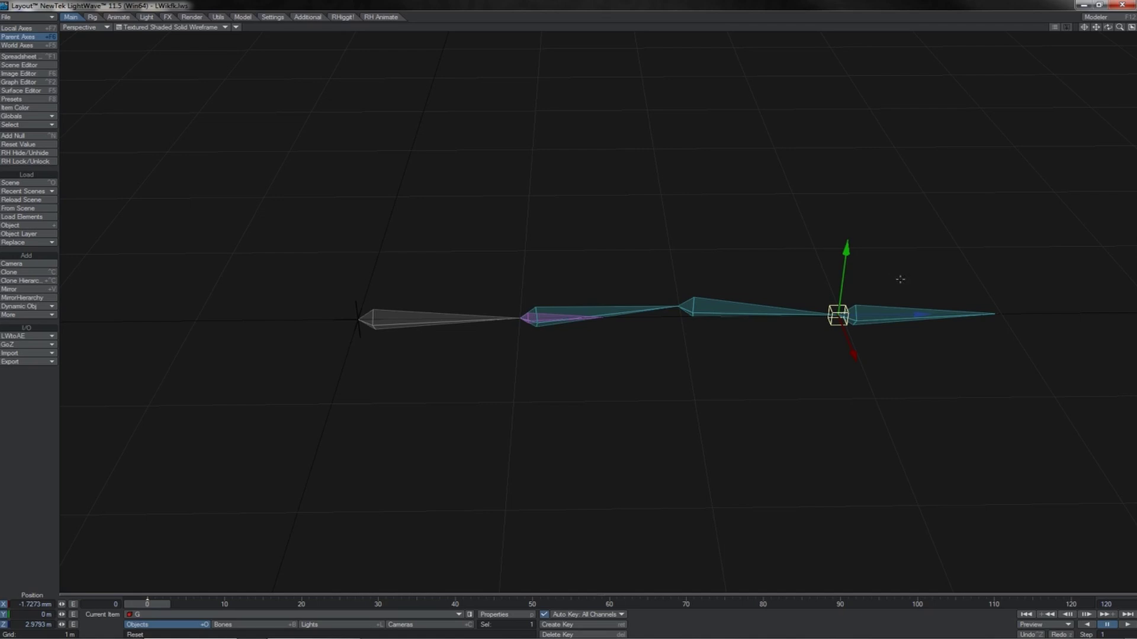
drag(900, 279, 569, 314)
key(y)
click(822, 312)
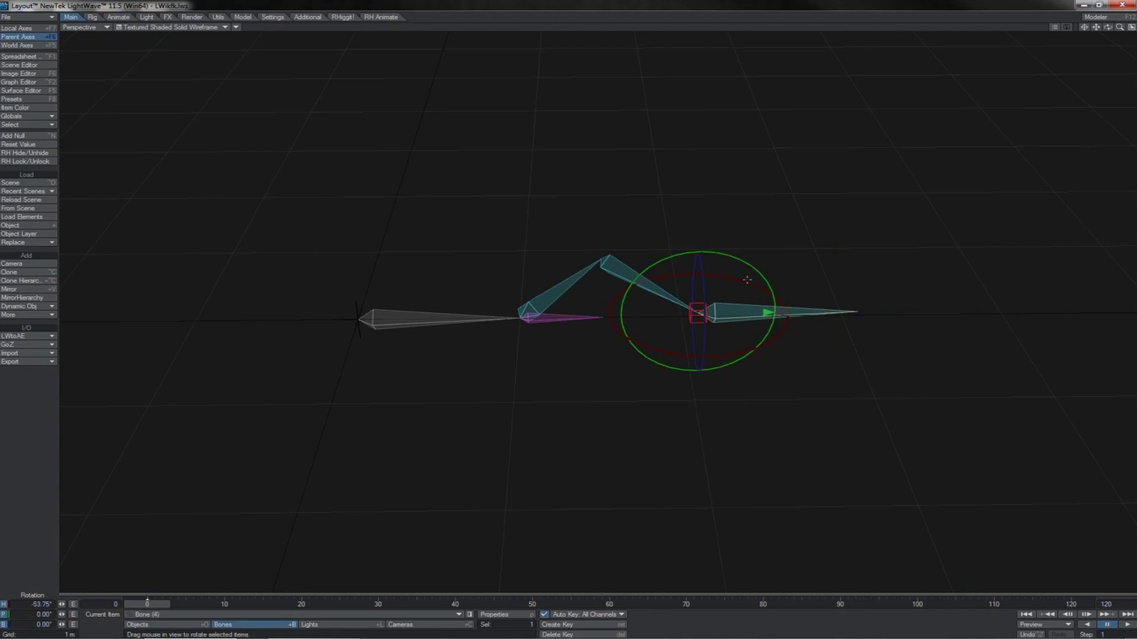
click(699, 308)
mouse_move(698, 308)
mouse_down()
mouse_move(640, 383)
mouse_move(713, 322)
mouse_up()
key(y)
Inspect the motion options of the IKP bone and Bone (4), comparing their target, chain and Unaffected by IK of Descendants settings
click(576, 316)
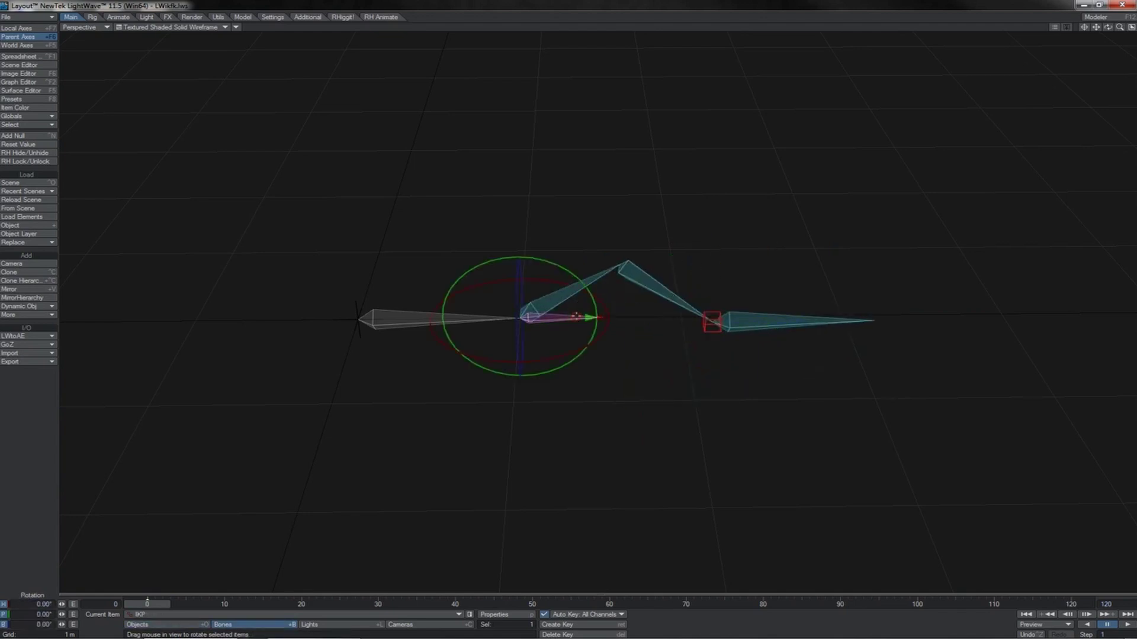
key(t)
click(698, 313)
mouse_move(699, 313)
mouse_down()
mouse_move(693, 398)
mouse_move(699, 313)
mouse_up()
click(576, 319)
key(m)
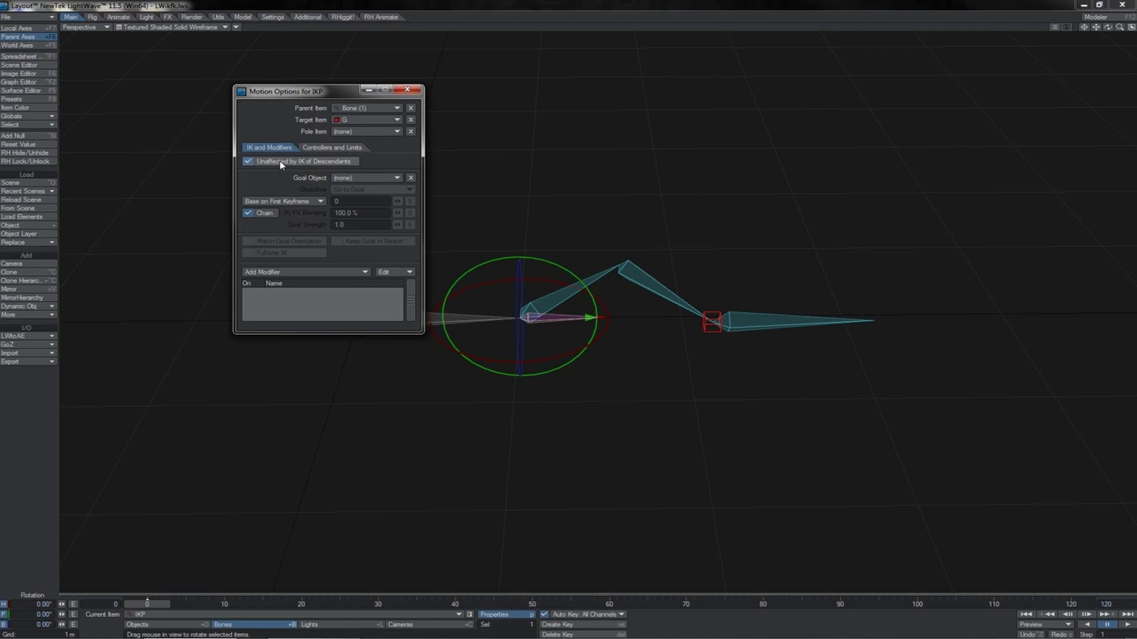
click(794, 320)
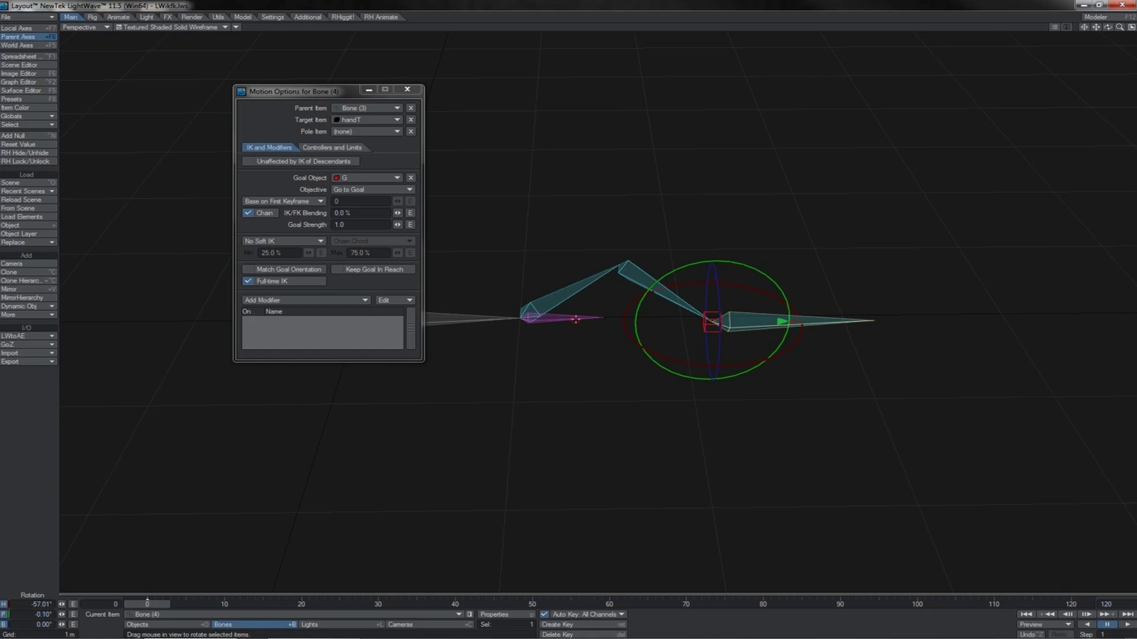
click(569, 319)
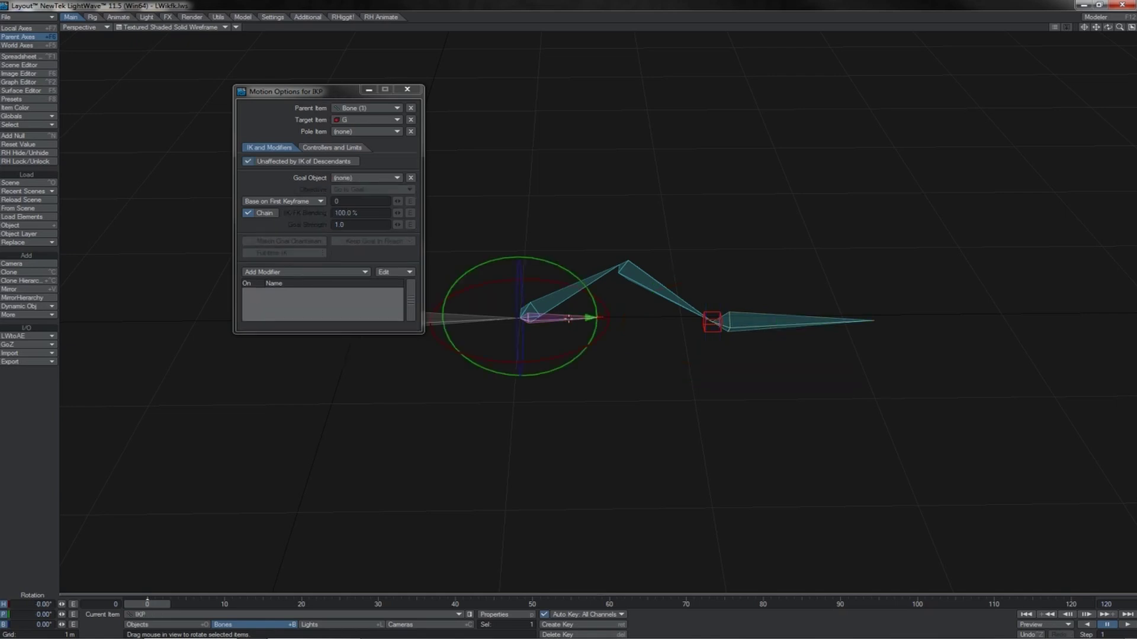
Enable Unaffected by IK of Descendants for Bone (1), and for the IKP bone turn off Chain in place of that option
drag(296, 91, 177, 128)
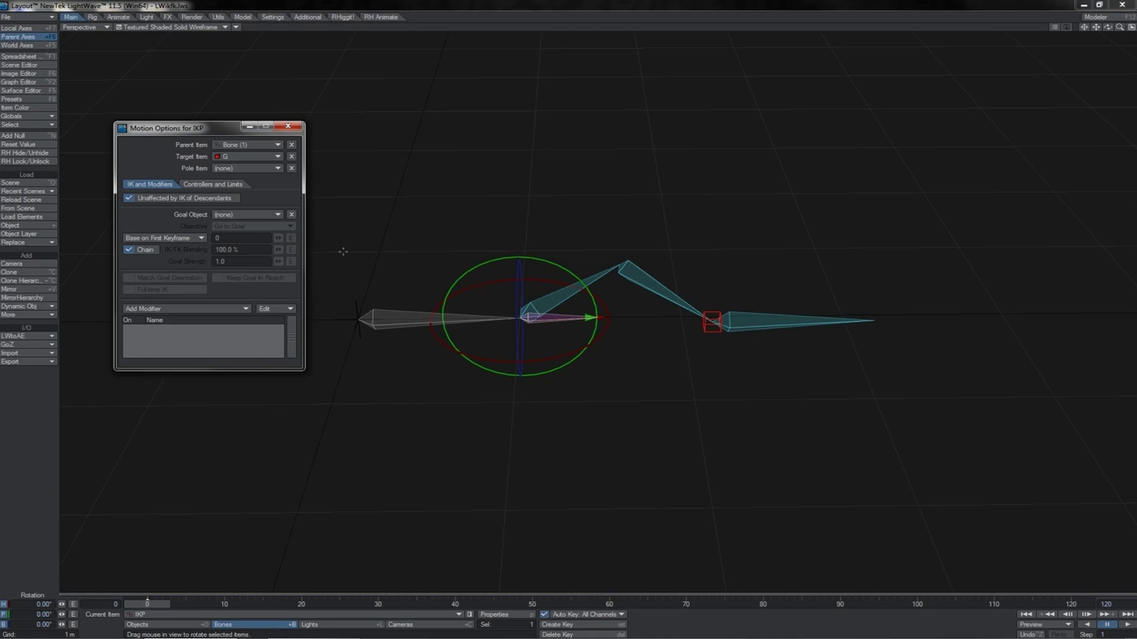
click(416, 322)
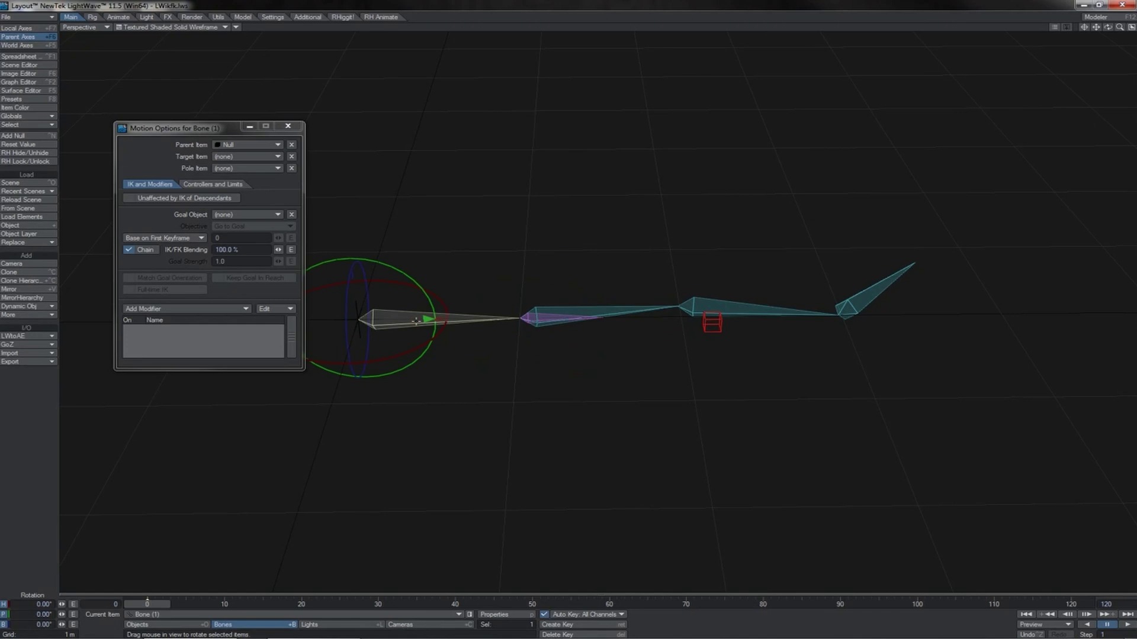
click(235, 200)
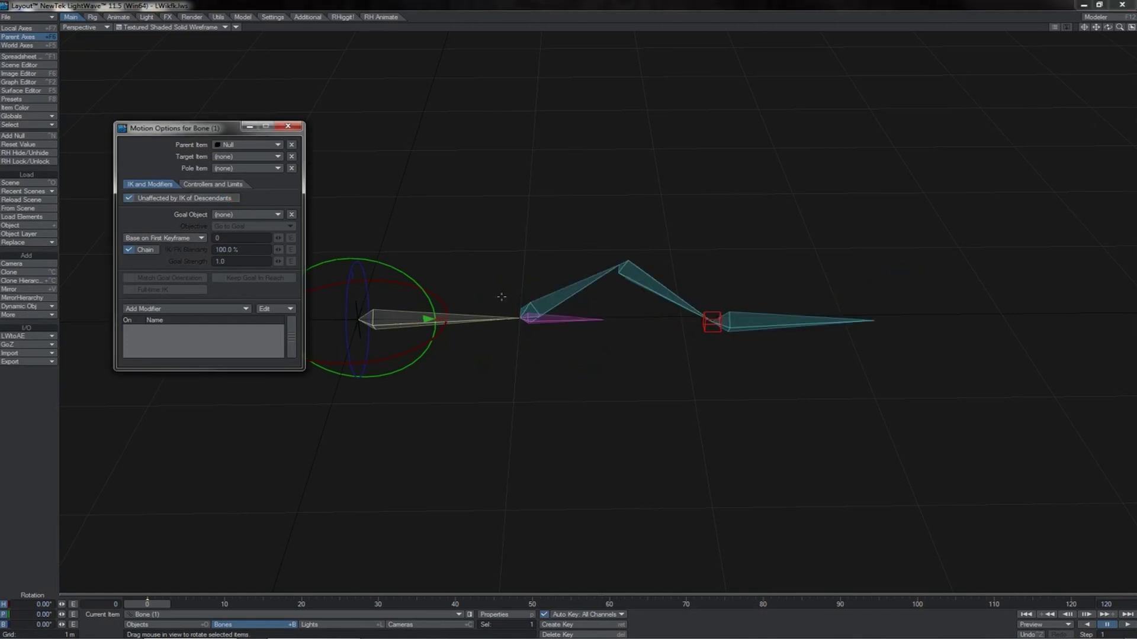
click(142, 250)
Move goal G to about X 625 mm, Y -310 mm, Z 1.74 m
click(712, 322)
mouse_move(768, 288)
mouse_down()
mouse_move(763, 269)
mouse_move(679, 231)
mouse_move(686, 266)
mouse_move(788, 278)
mouse_move(767, 288)
mouse_up()
right_drag(747, 280, 749, 320)
Set P as the IKP bone's pole item and move P along X to about -377 mm
click(536, 330)
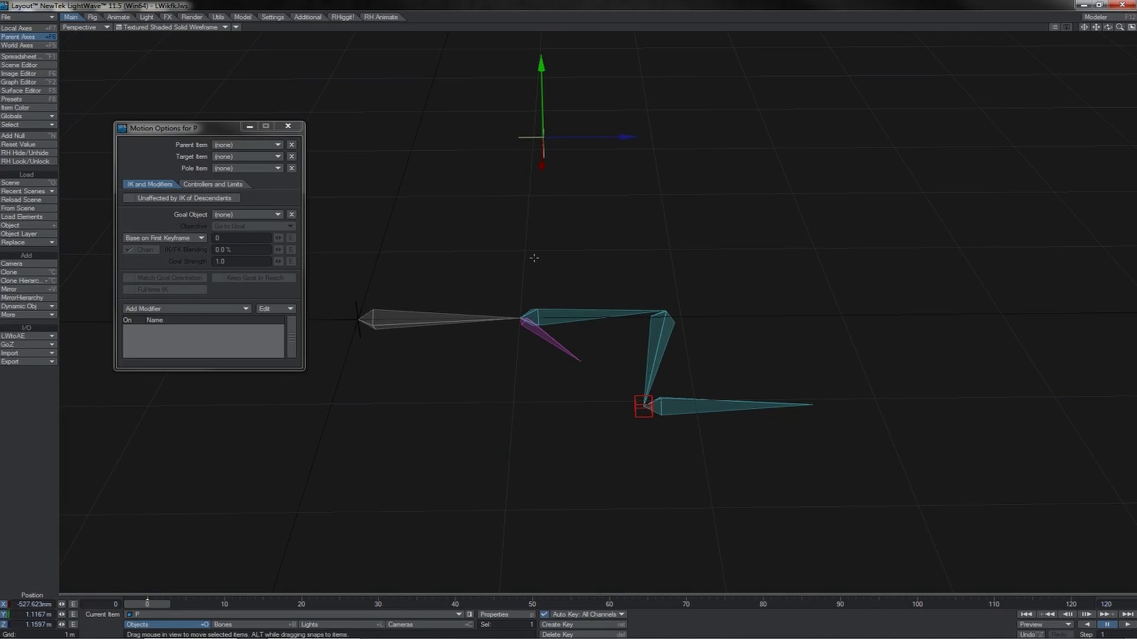
click(556, 348)
key(y)
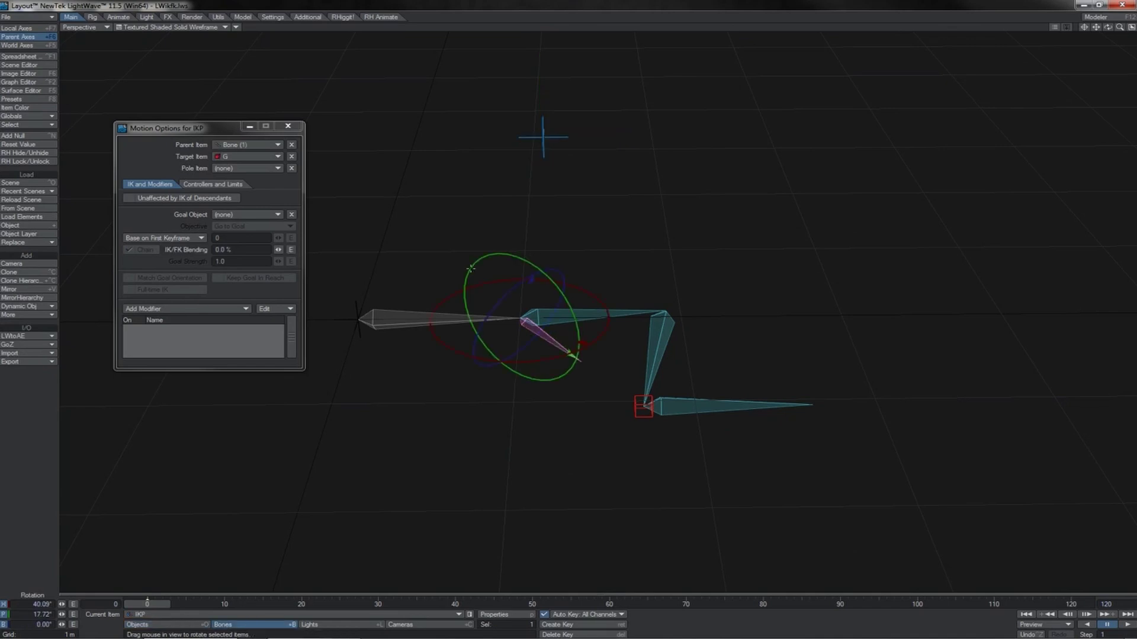
click(268, 170)
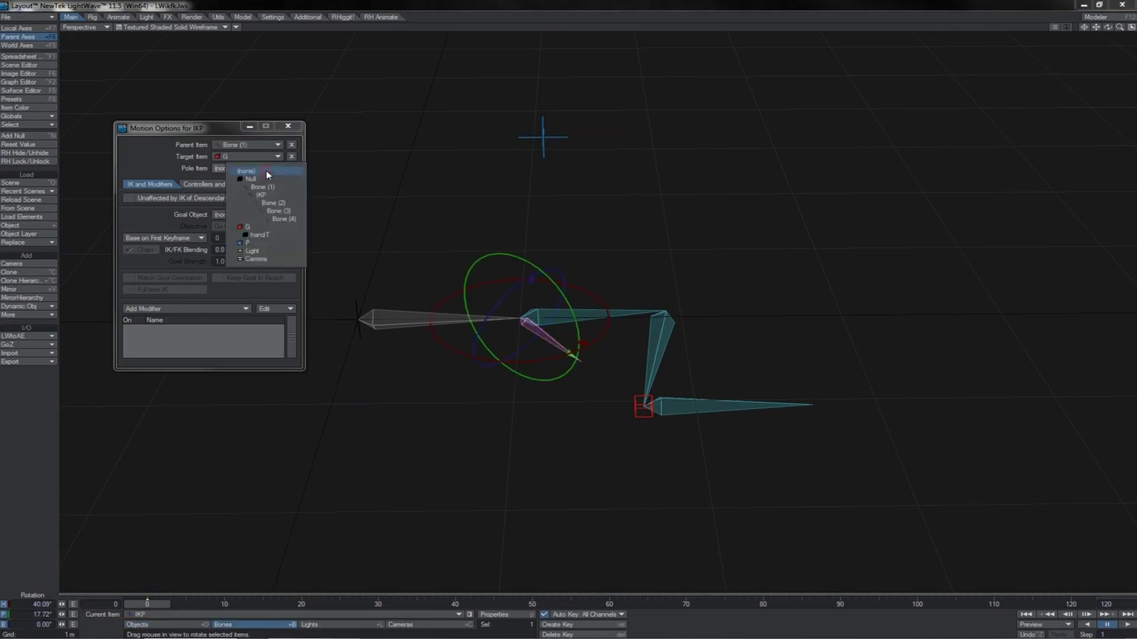
click(258, 242)
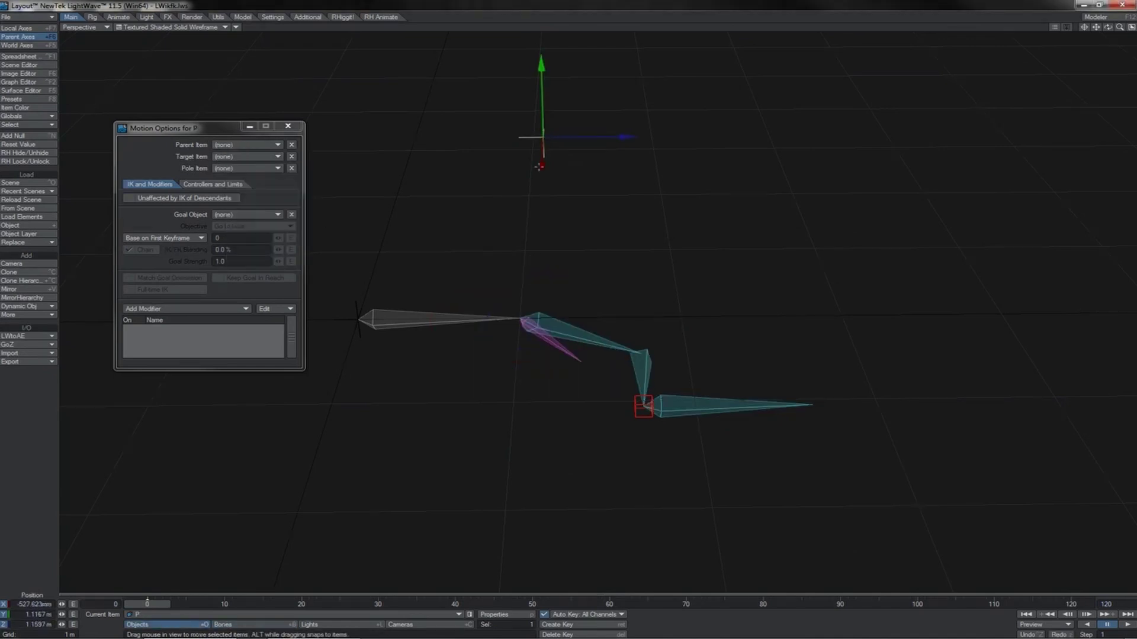
drag(538, 167, 543, 145)
drag(541, 335, 538, 368)
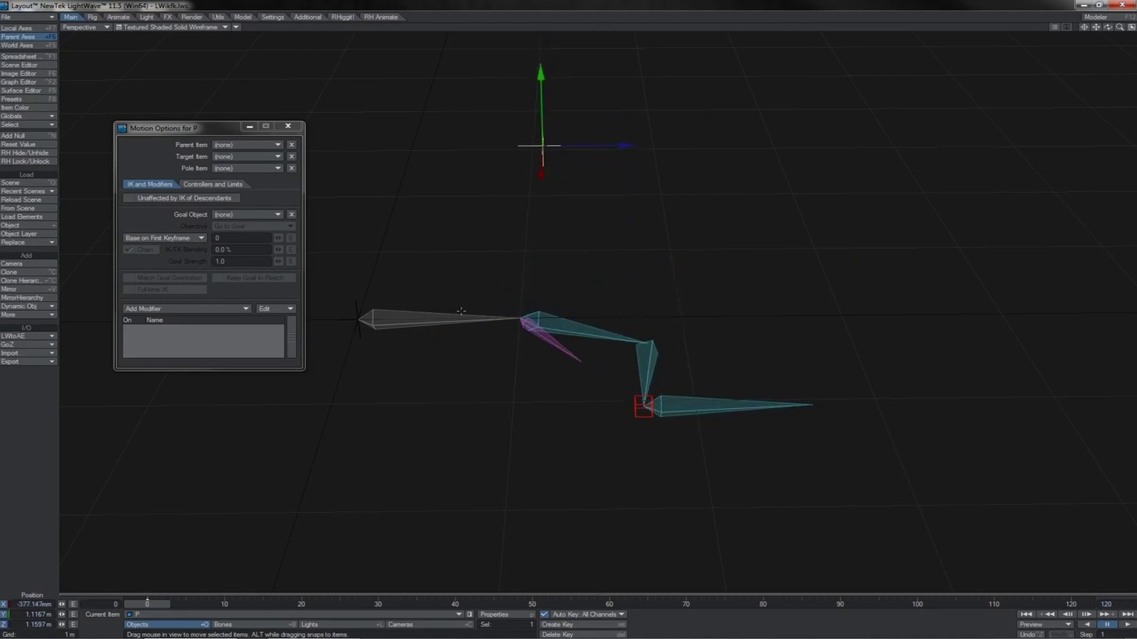
Set Bone (2)'s IK/FK Blending to 100% and lower pole object P to just above the shoulder end of the arm
click(604, 331)
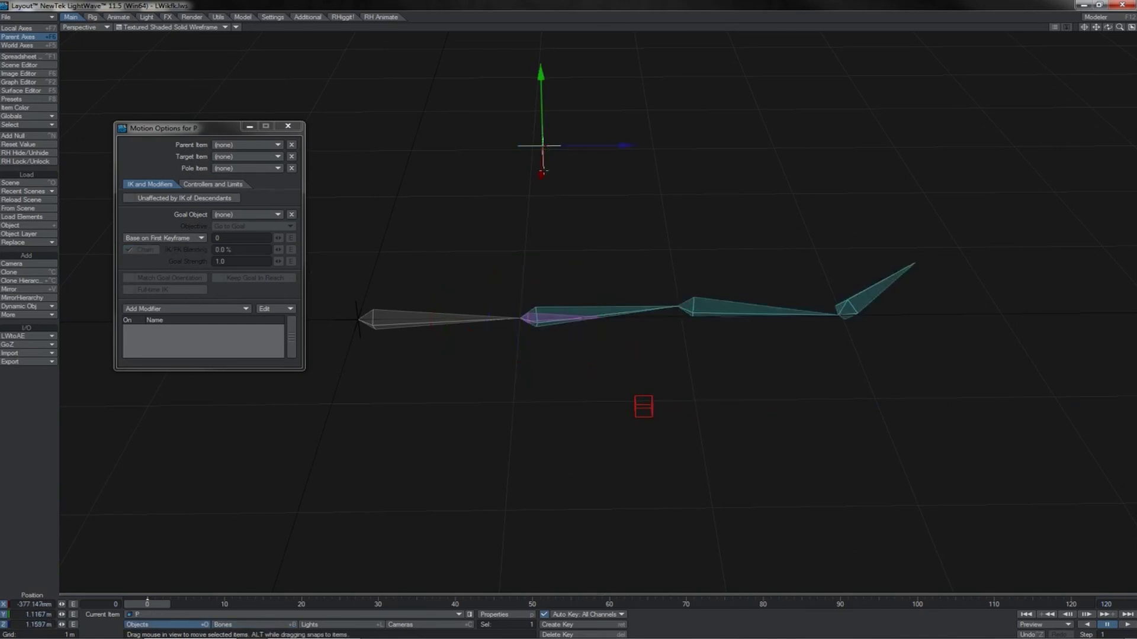
drag(543, 170, 540, 132)
drag(541, 132, 535, 268)
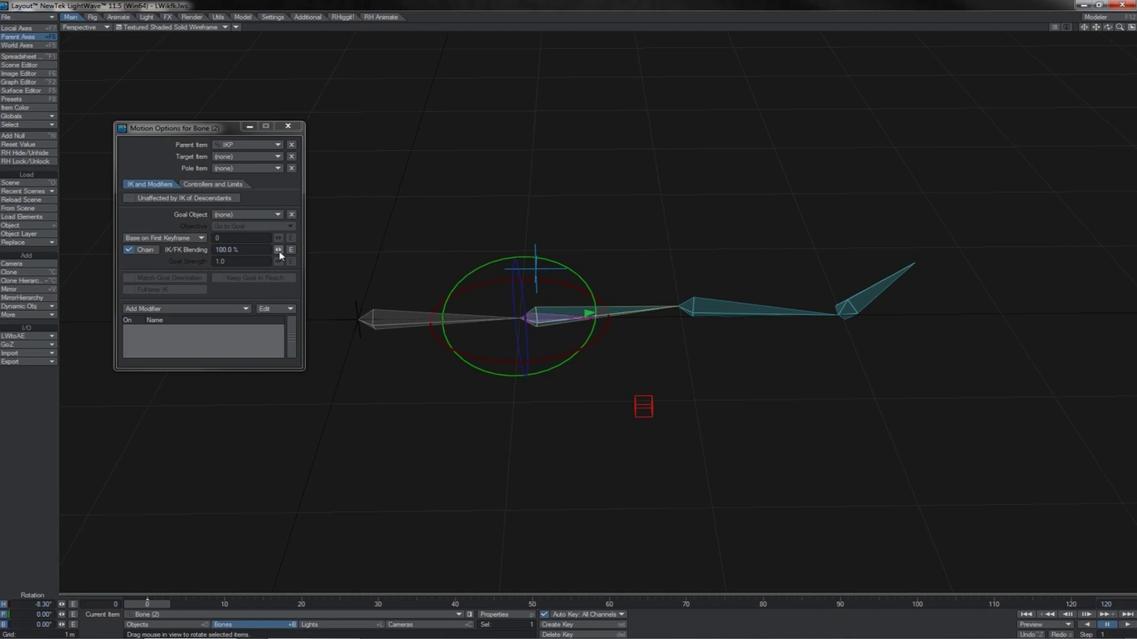
Blend Bone (2) back to full IK by setting its IK/FK Blending to 0%
drag(279, 252, 270, 251)
drag(278, 250, 231, 250)
drag(231, 250, 224, 250)
Remove the handT target from Bone (4) and straighten the bone in line with the forearm
key(m)
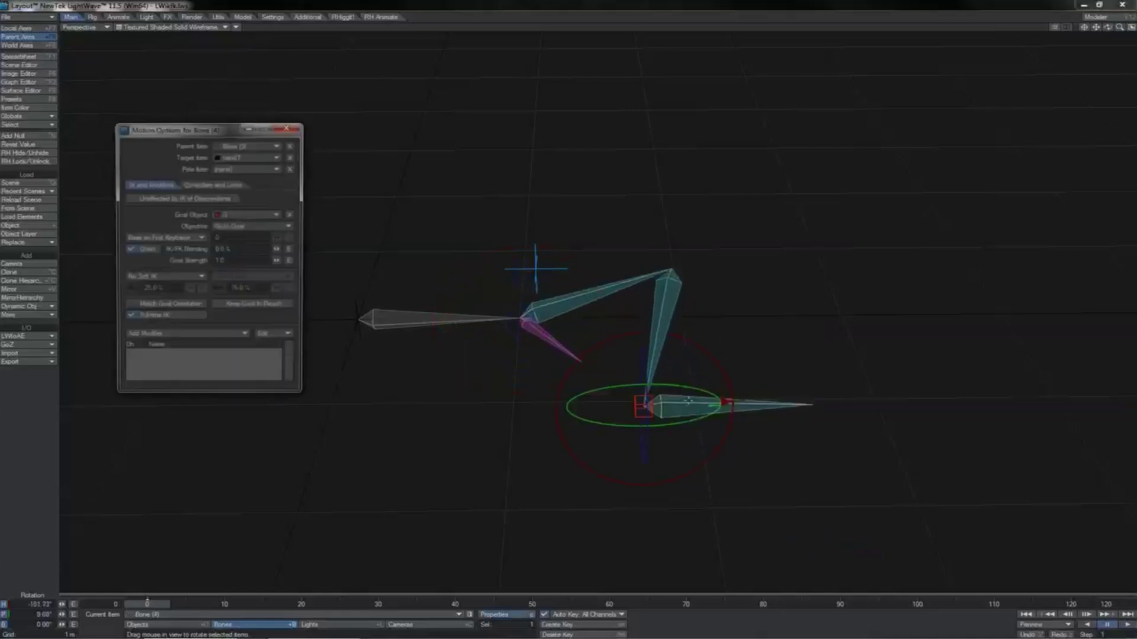
click(291, 157)
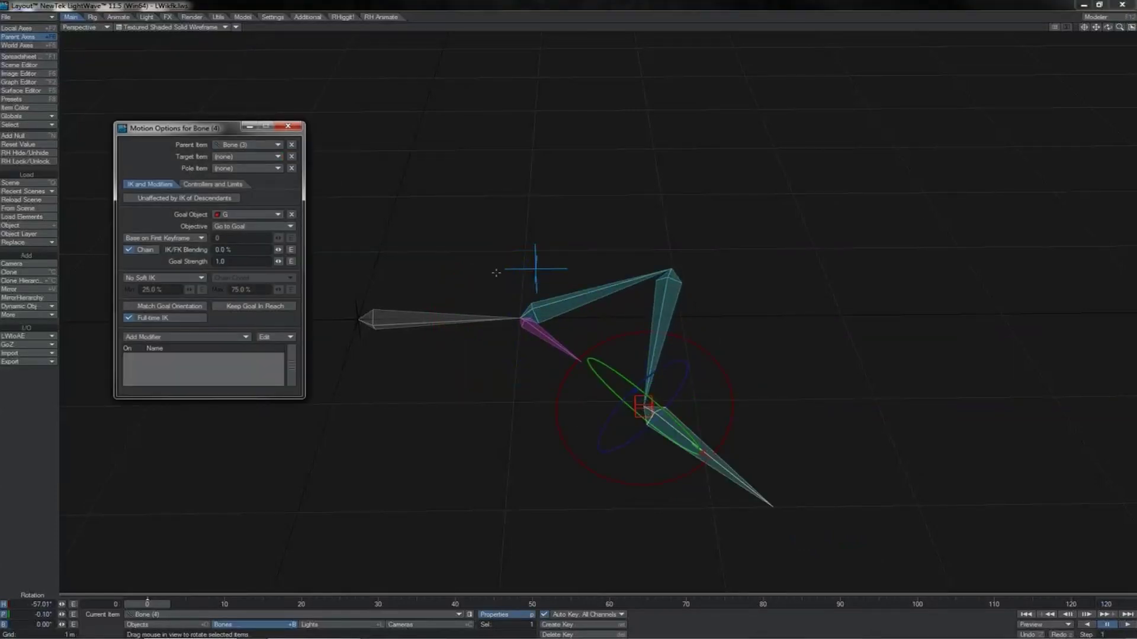
click(653, 402)
click(675, 431)
click(656, 407)
Clear the pole item P from the IKP bone
click(575, 355)
key(y)
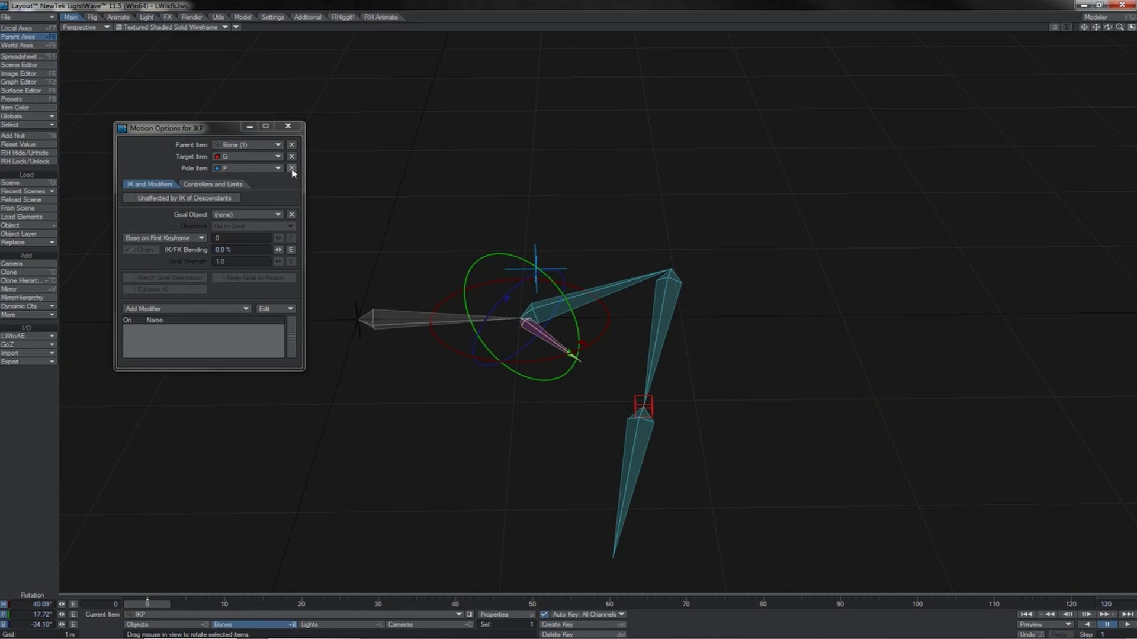
click(291, 169)
Test the blend on Bone (2) by setting IK/FK Blending to 100% and back to 0%
click(603, 318)
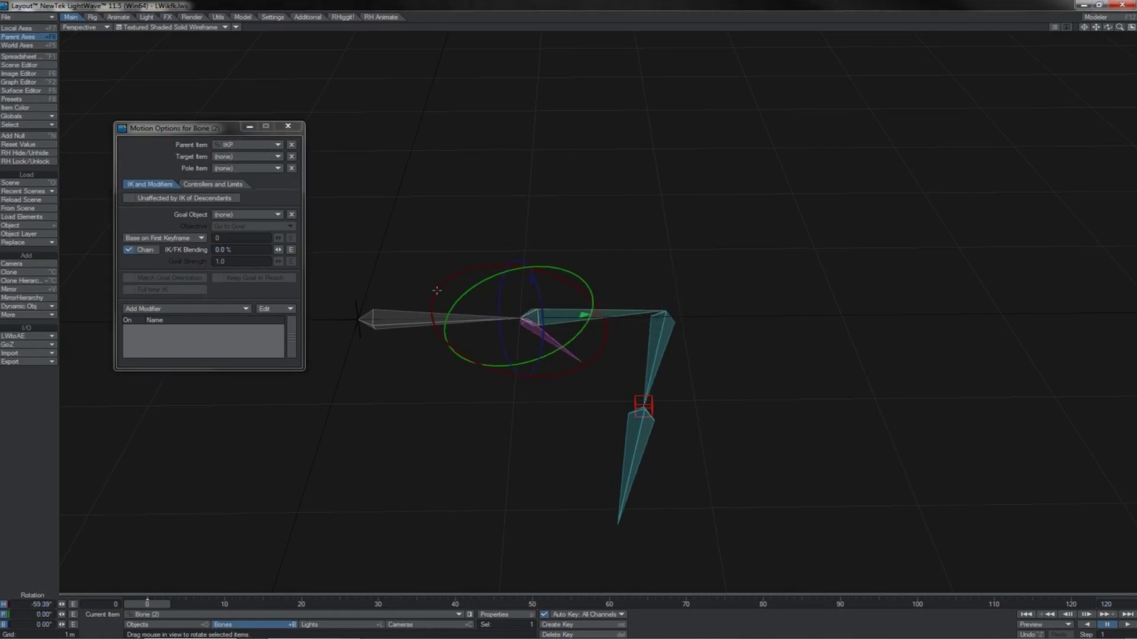
click(279, 249)
drag(279, 249, 361, 249)
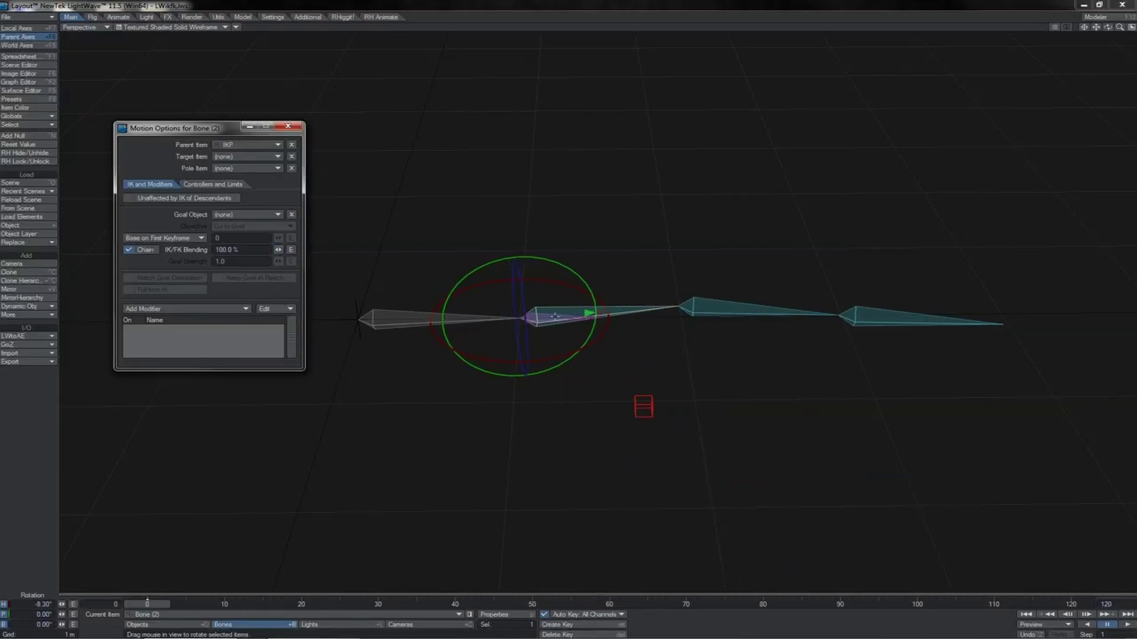
drag(279, 250, 207, 250)
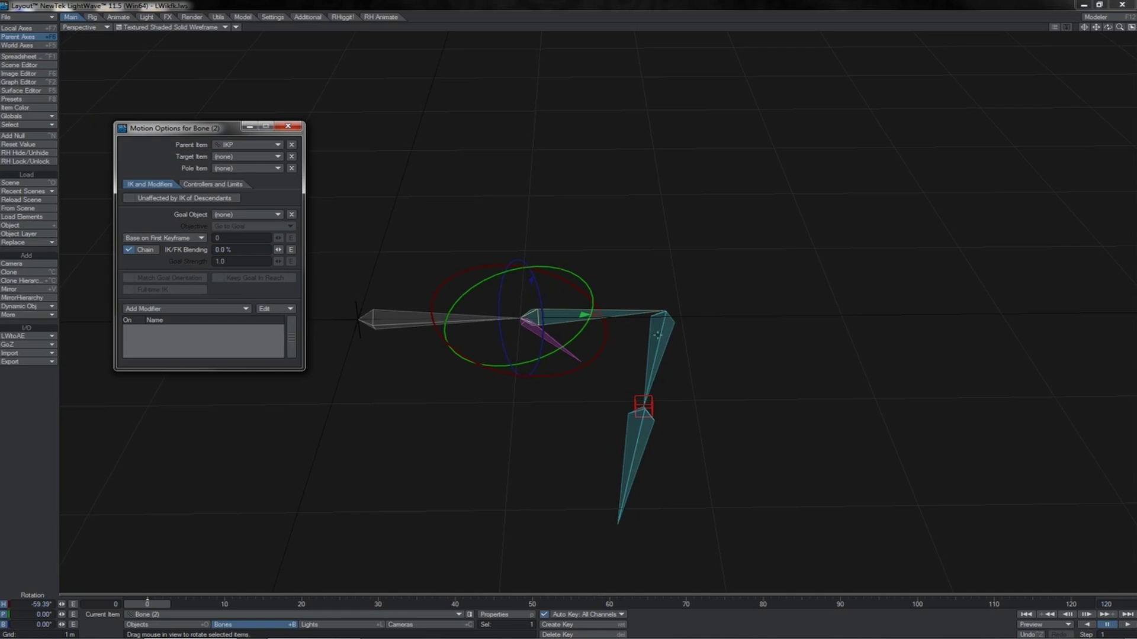
Create keys at frame 0 for Bone (2), Bone (3) and the IKP bone to store the current IK pose
shift+click(658, 335)
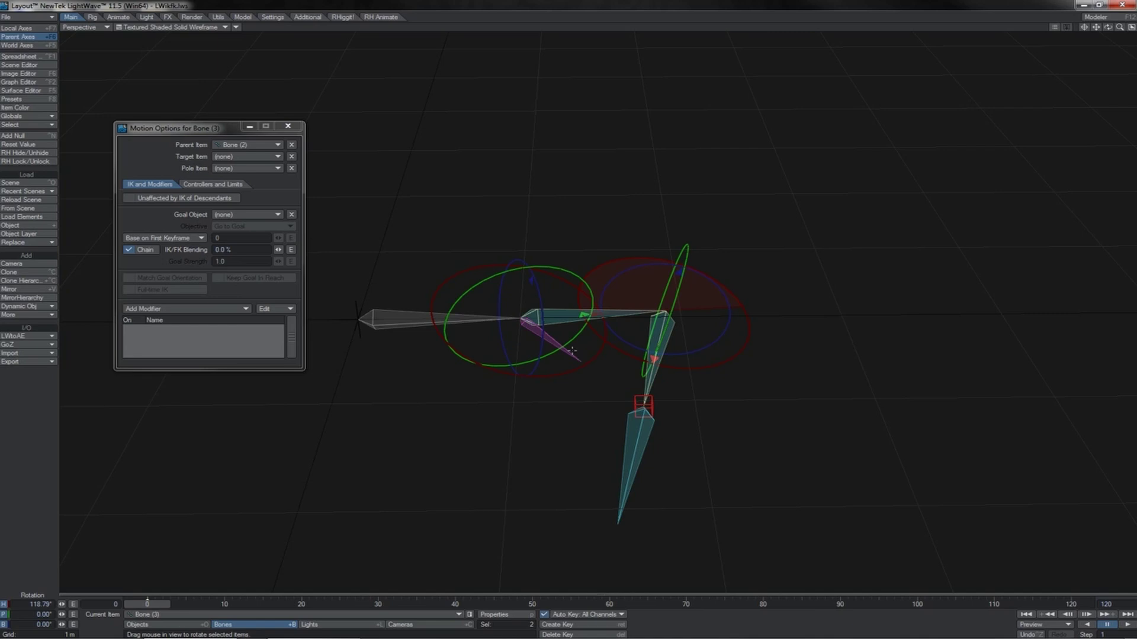
mouse_move(278, 249)
mouse_down()
mouse_move(356, 249)
mouse_move(279, 249)
mouse_up()
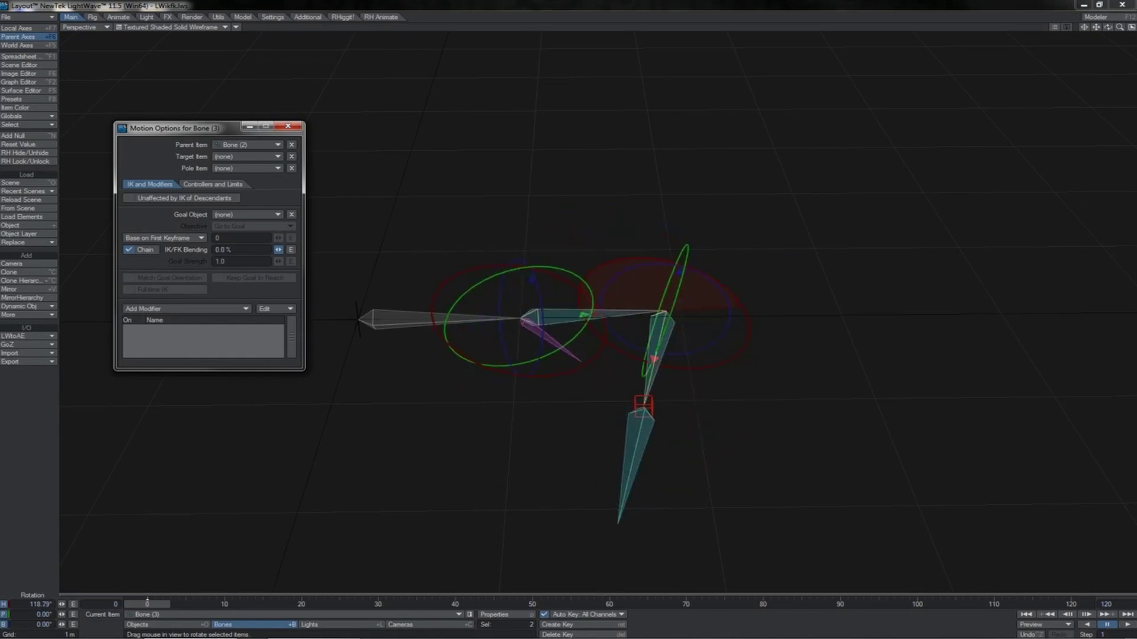
click(558, 339)
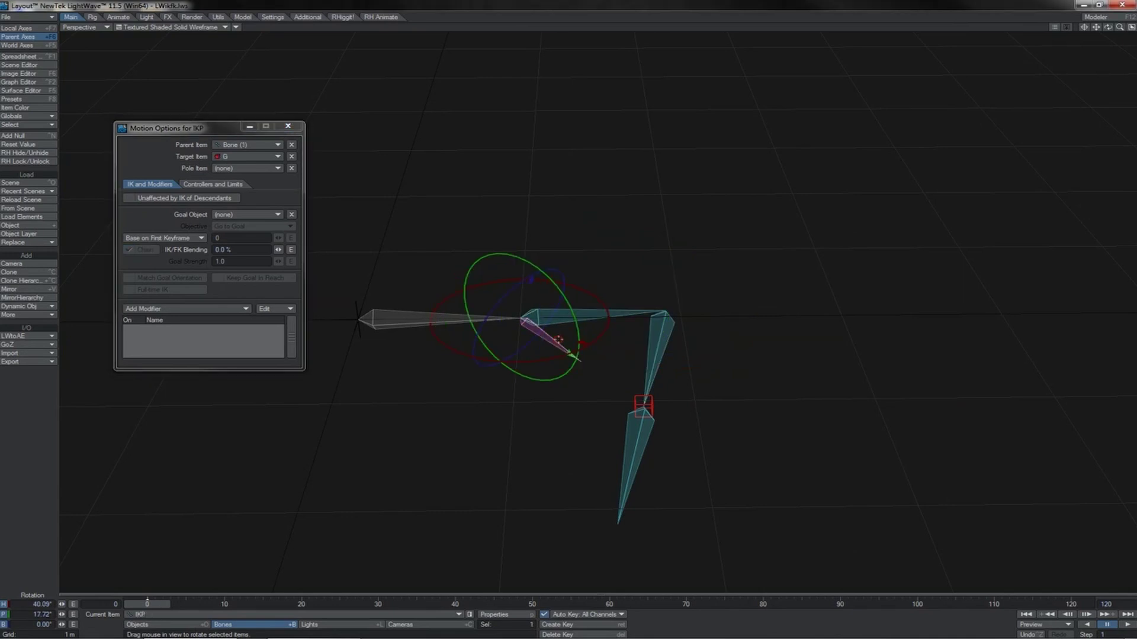
key(Return)
key(Return)
Set the chain's IK/FK Blending to 100% and rotate Bone (2) and Bone (3) into a new FK pose, Bone (3) heading about 86°
drag(278, 250, 355, 249)
click(592, 308)
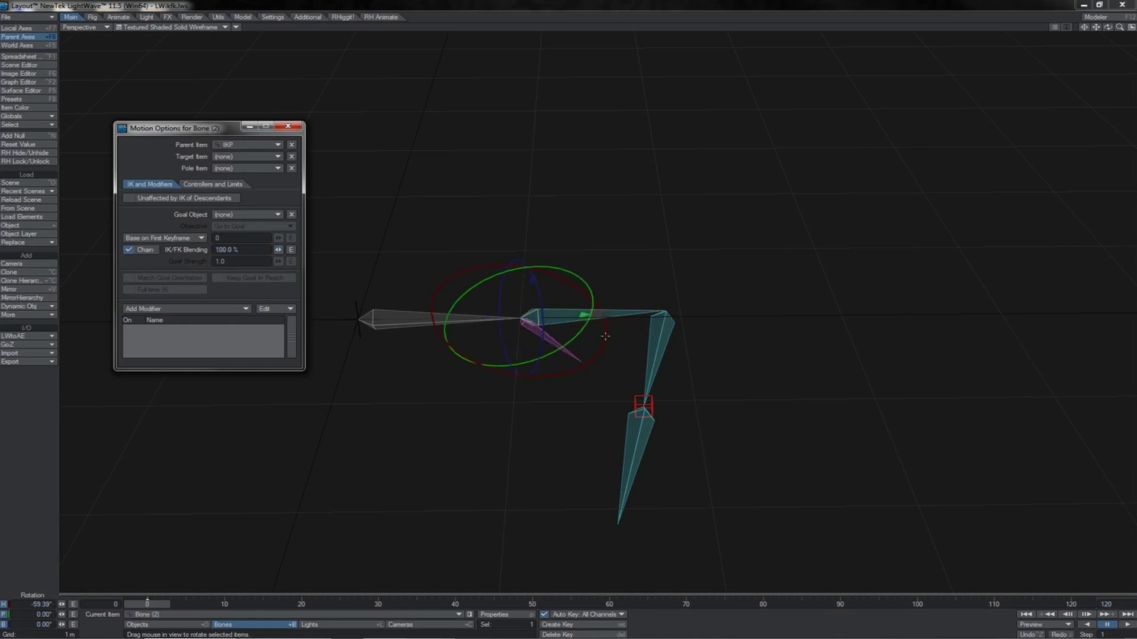
drag(605, 336, 573, 314)
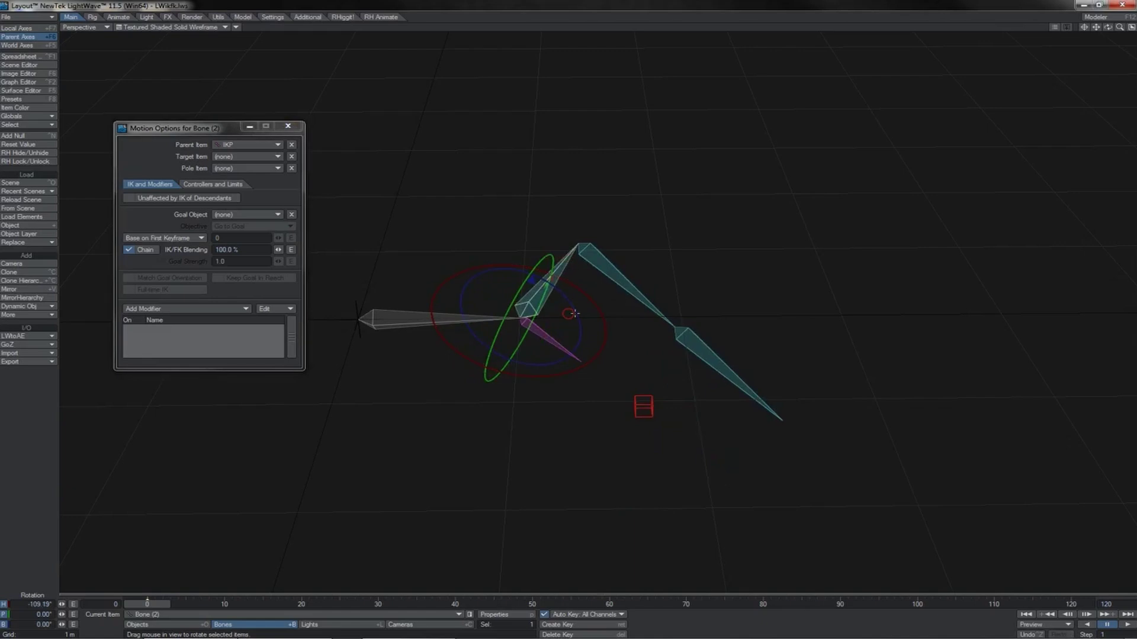
drag(521, 288, 524, 300)
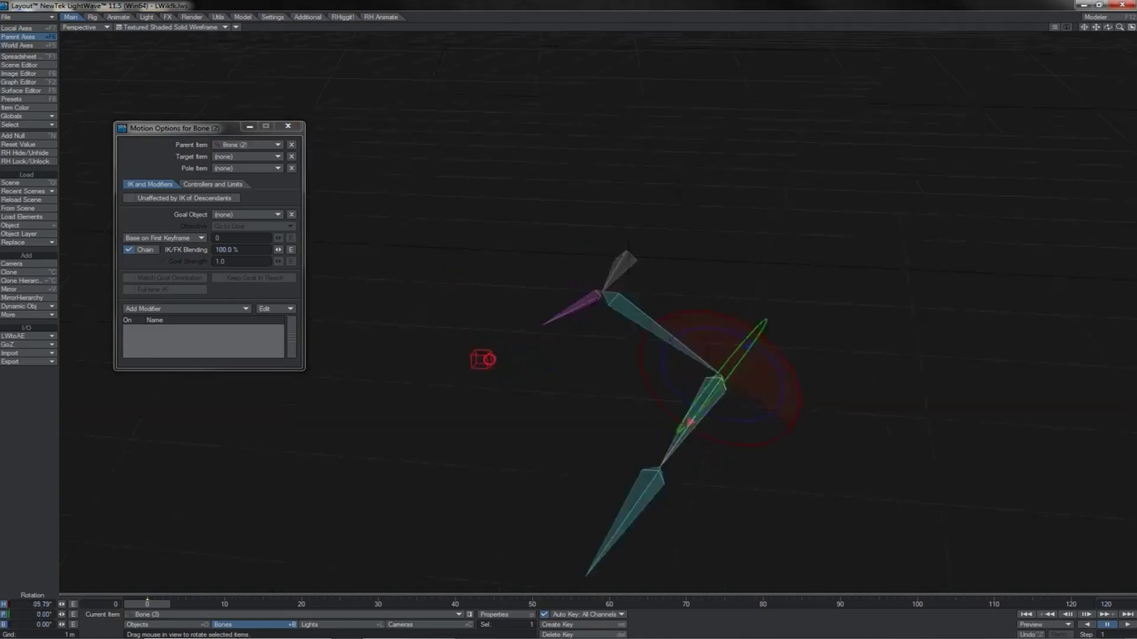
Move goal G onto the wrist at about X -555 mm, Y -885 mm, Z 2.03 m, and set Bone (3)'s IK/FK Blending to 0%
key(t)
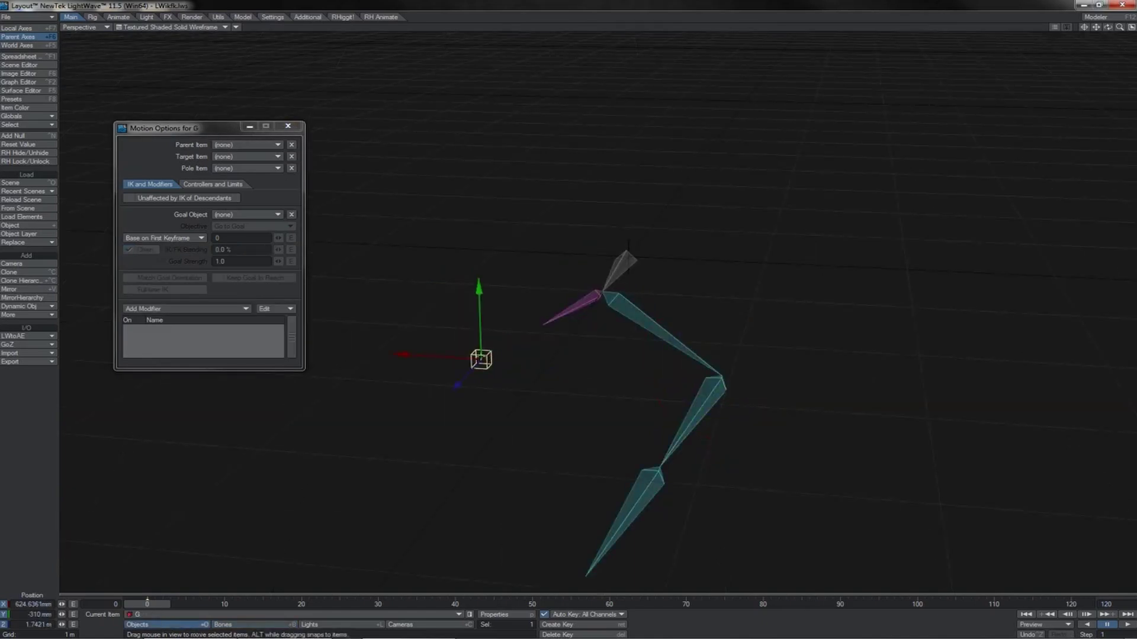
drag(453, 333, 632, 441)
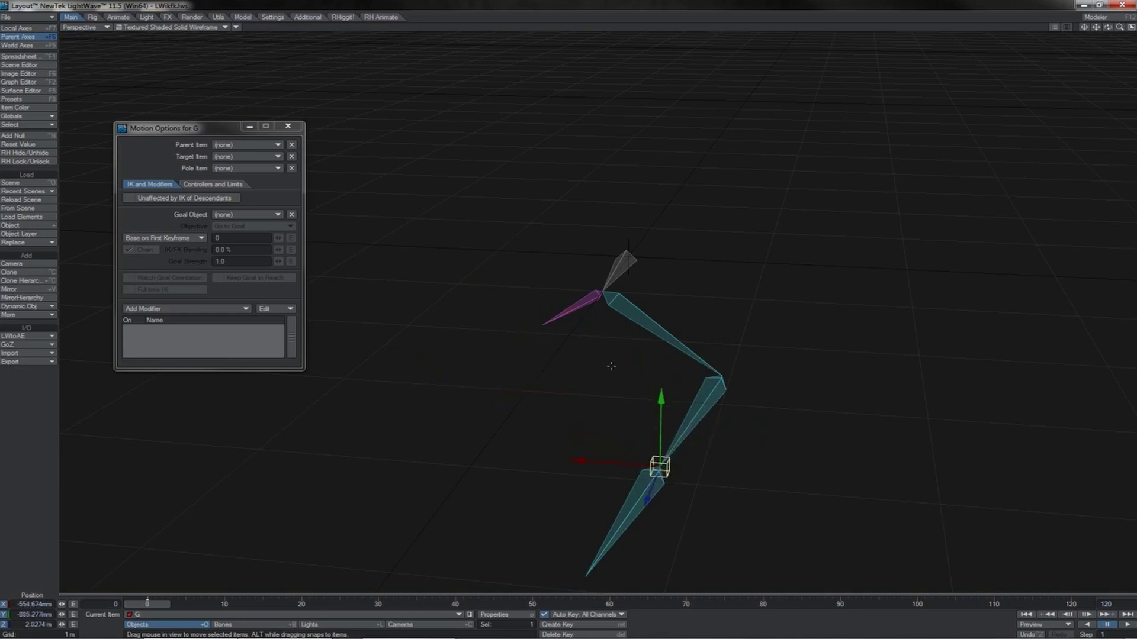
click(701, 395)
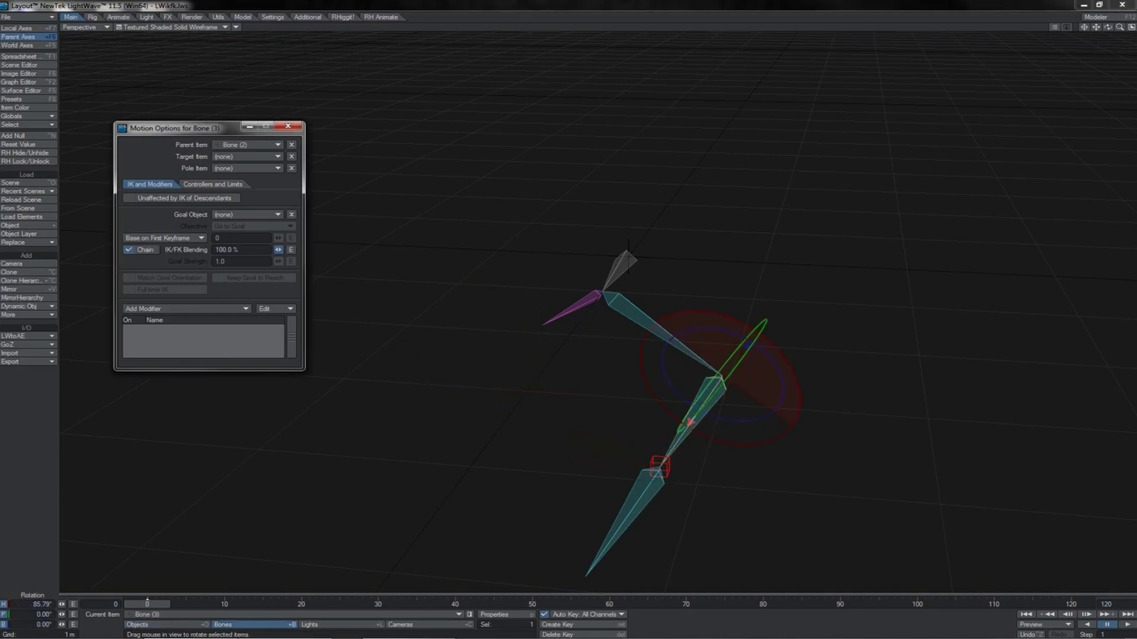
click(279, 250)
drag(279, 250, 158, 250)
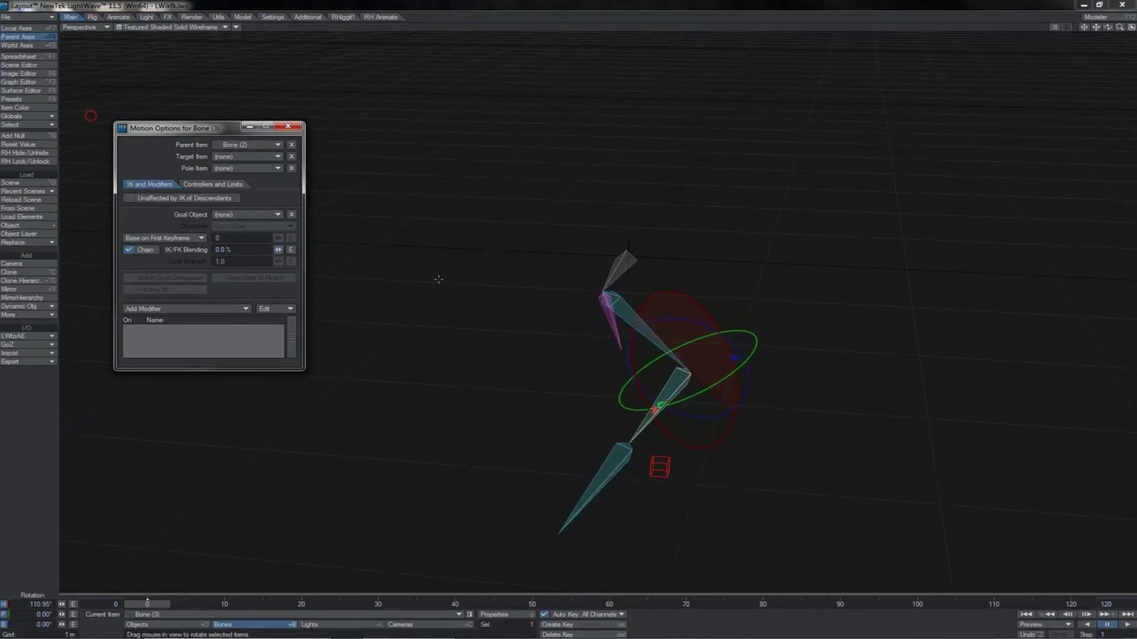
Rotate Bone (2) to a heading of about -48° and set its pitch to 0°
click(614, 318)
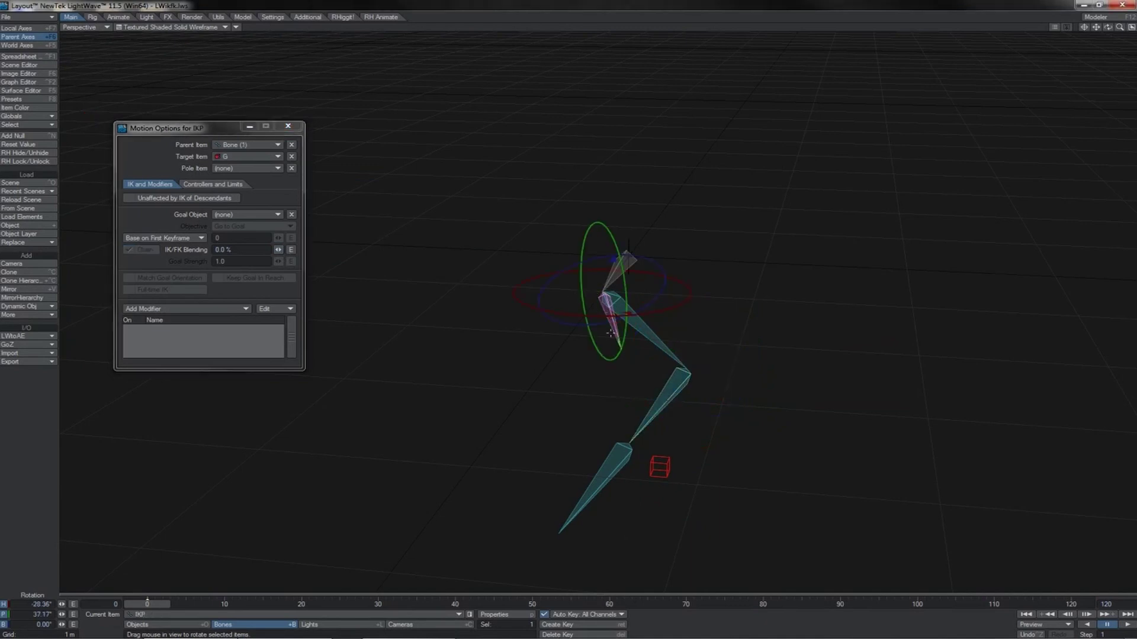
click(650, 332)
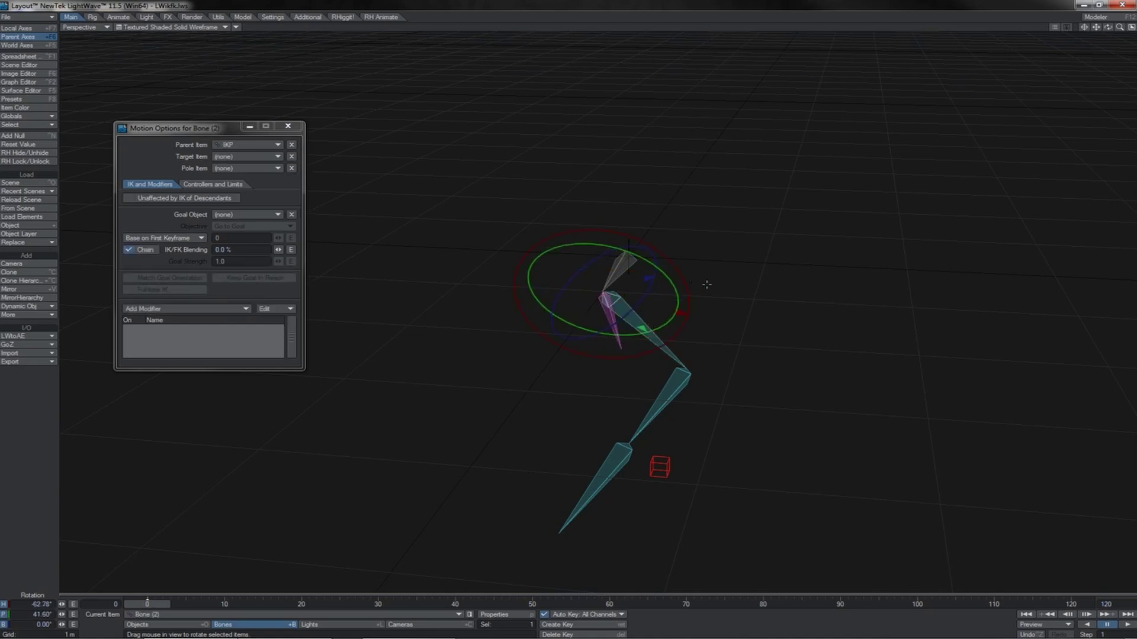
drag(682, 273, 707, 274)
mouse_move(591, 243)
mouse_down()
mouse_move(598, 251)
mouse_move(594, 235)
mouse_move(590, 244)
mouse_up()
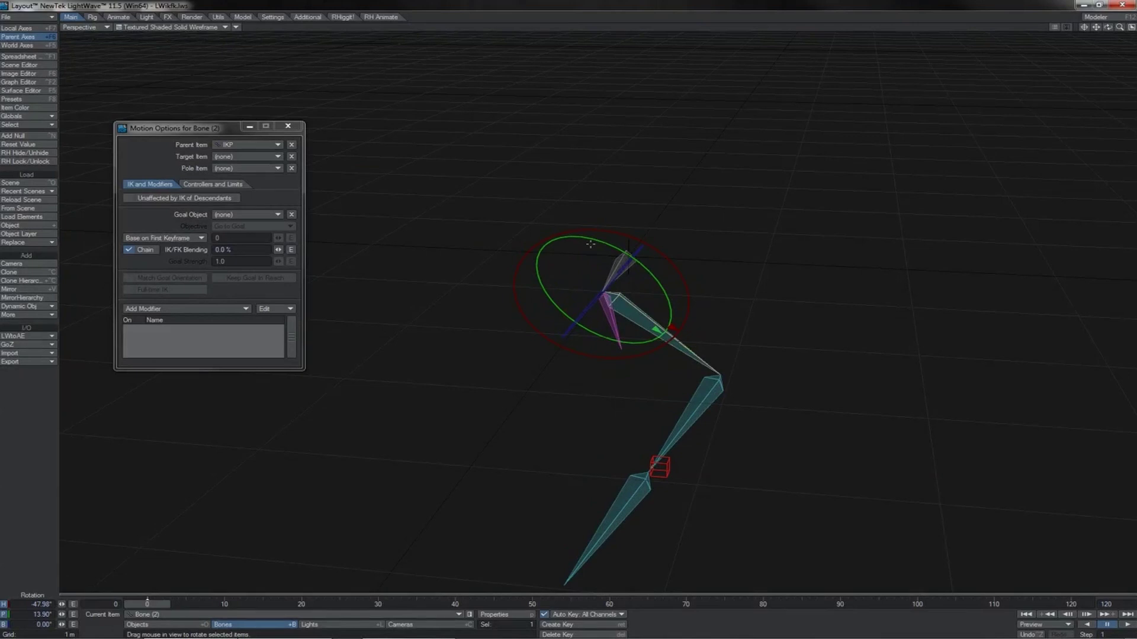
alt+drag(590, 244, 789, 154)
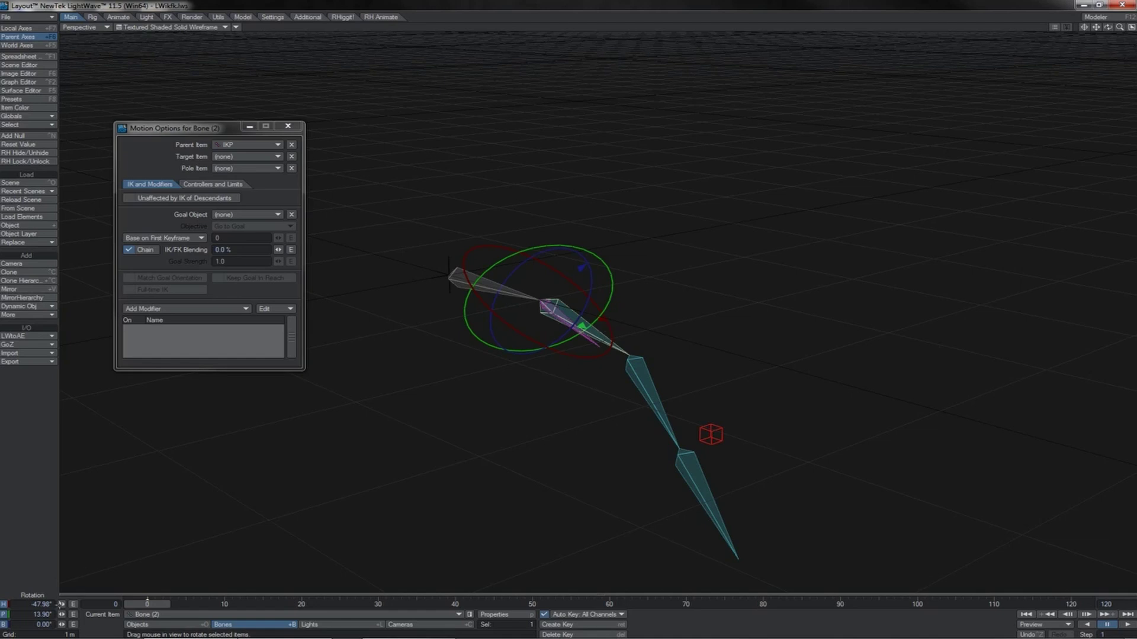
click(26, 614)
text(0)
key(Return)
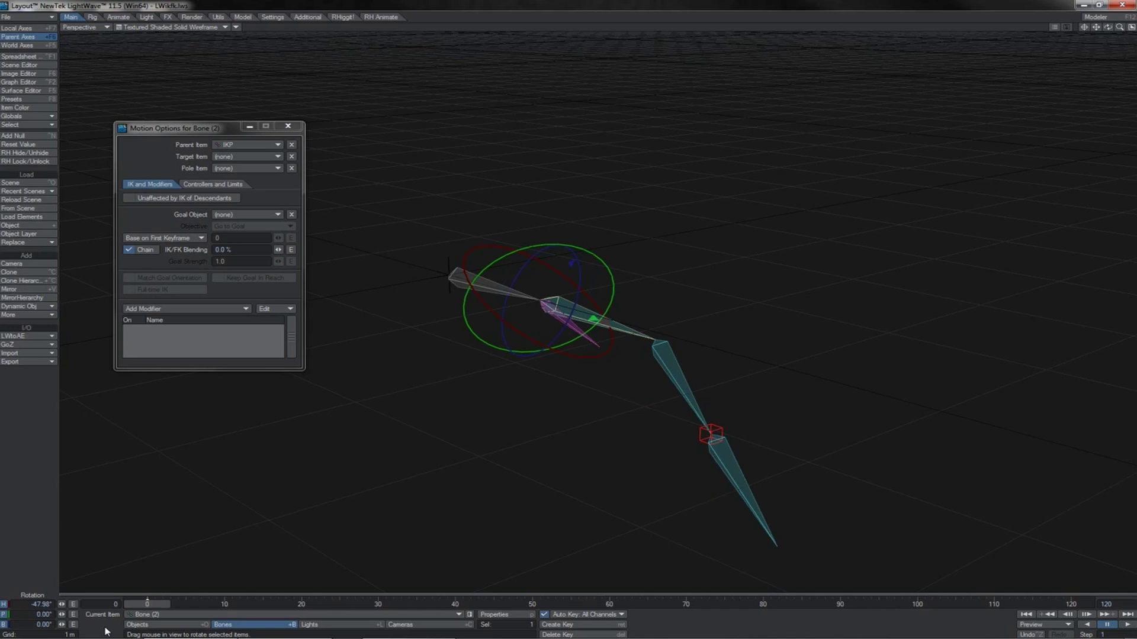
Rotate Bone (2) into a different FK pose at frame 5, and scrub back to frame 0 to test the keyed blend
click(592, 341)
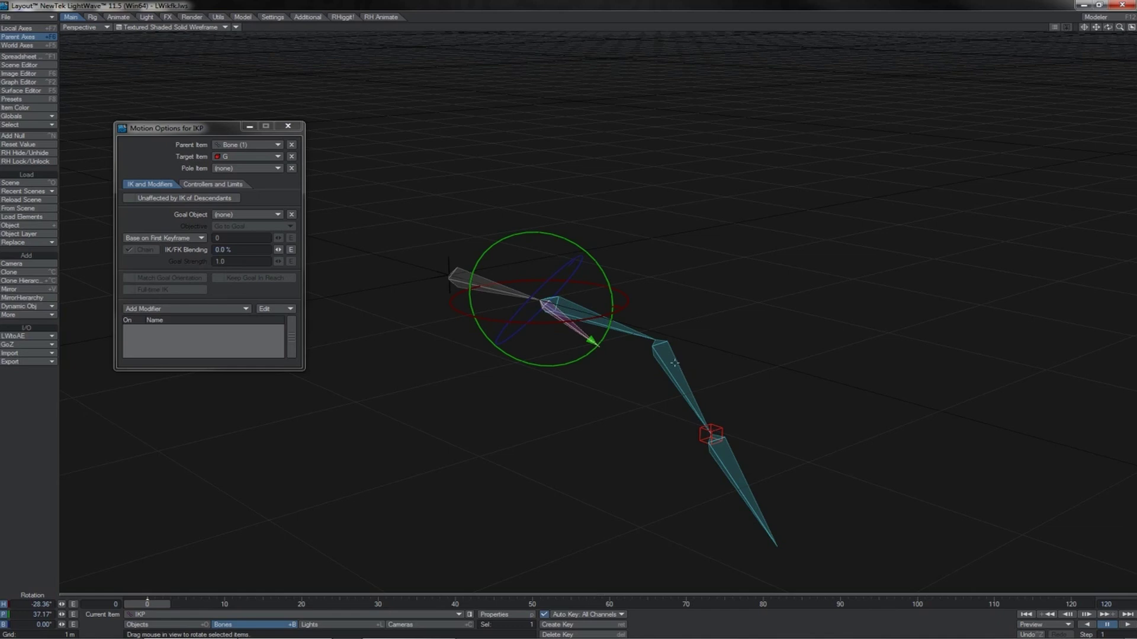
middle_drag(675, 318, 636, 381)
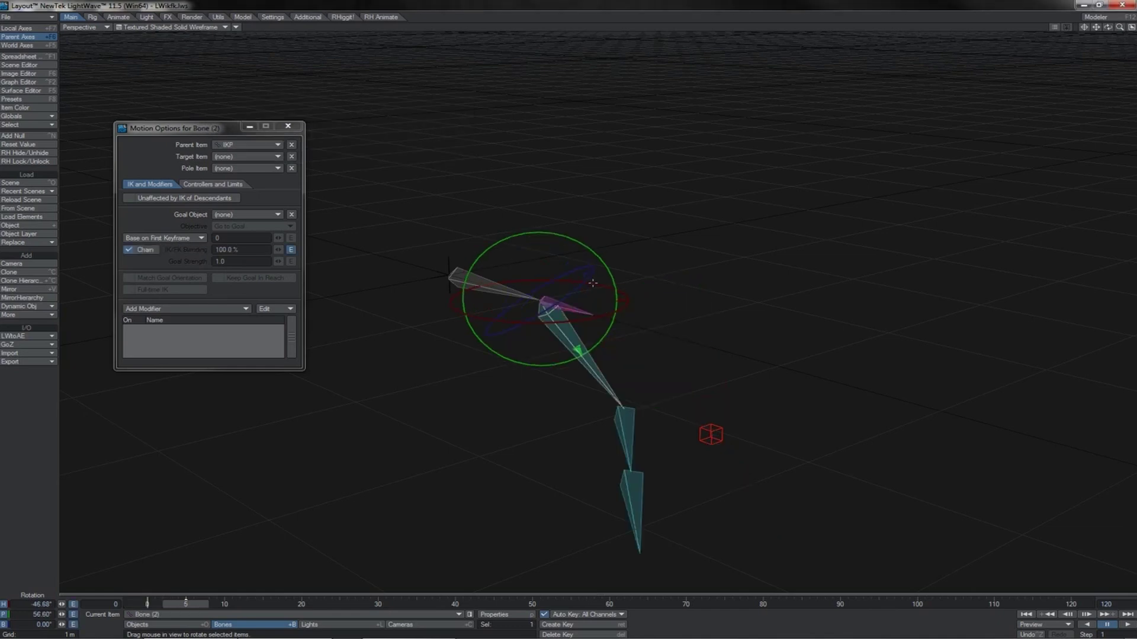
drag(593, 283, 592, 283)
key(Down)
drag(620, 363, 237, 562)
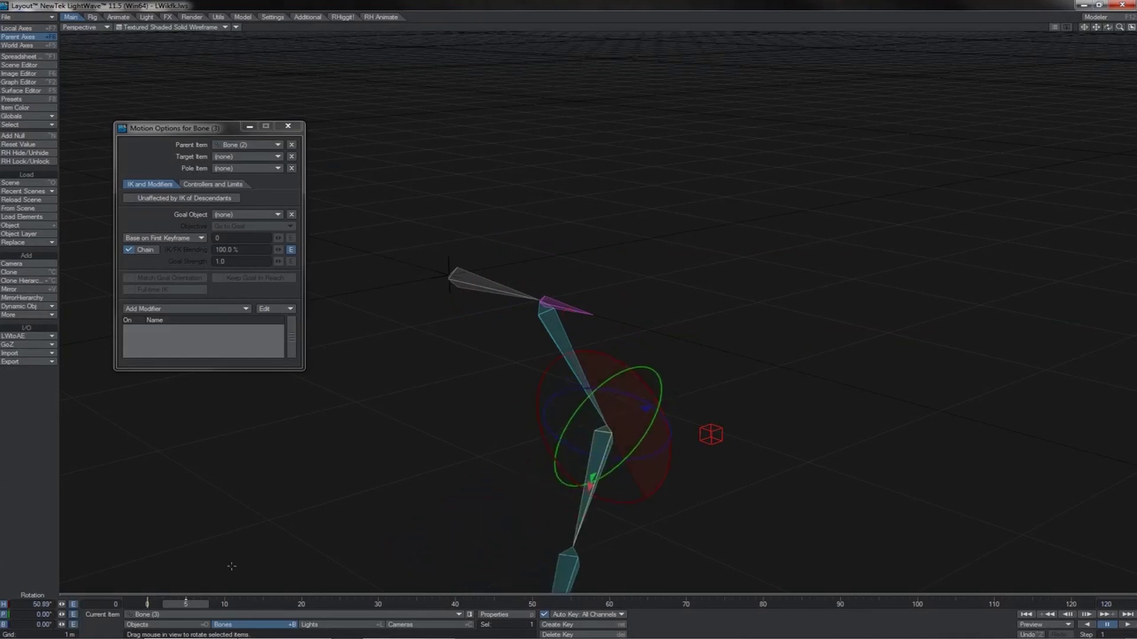
drag(194, 607, 147, 603)
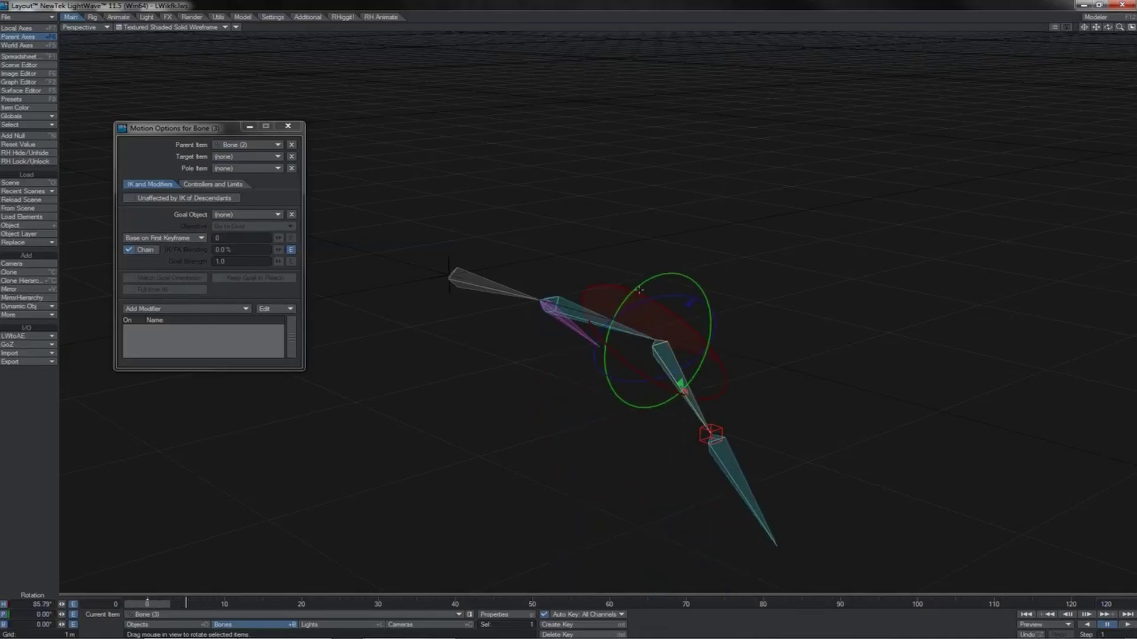
click(559, 305)
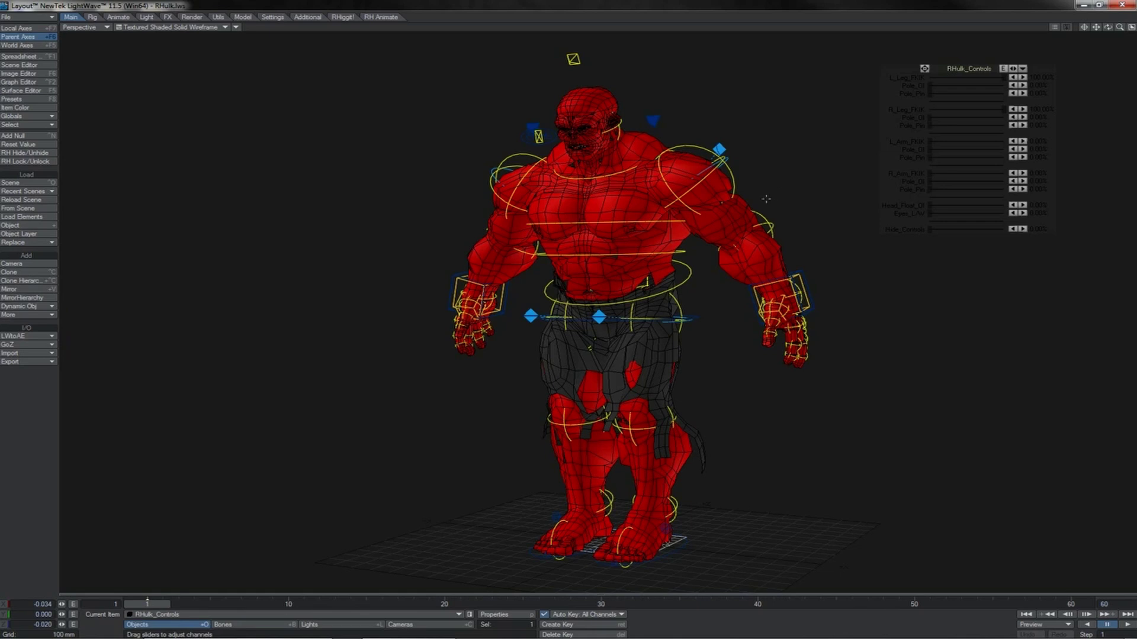
In the RHulk scene, rotate the character's left arm with its FK controls and set L_Arm_FKIK to 100%
click(735, 175)
key(y)
drag(787, 141, 820, 218)
click(749, 215)
click(930, 142)
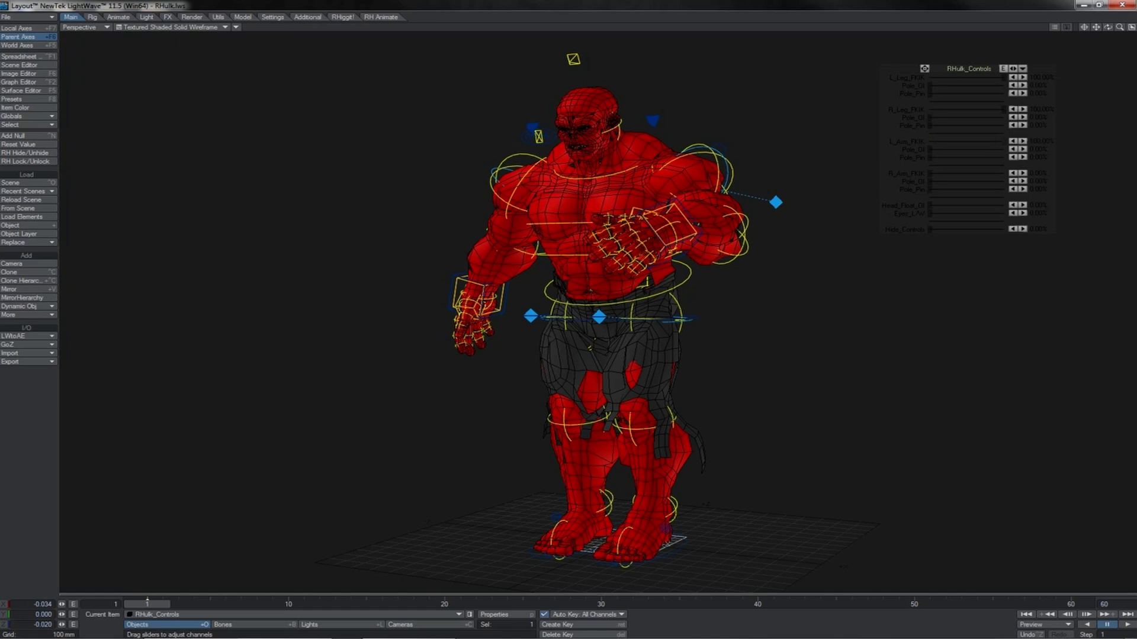
Move the left arm's IK goal L_Arm_IKG_RHulk to about X 612 mm, Y 1.36 m, Z -435 mm
click(701, 235)
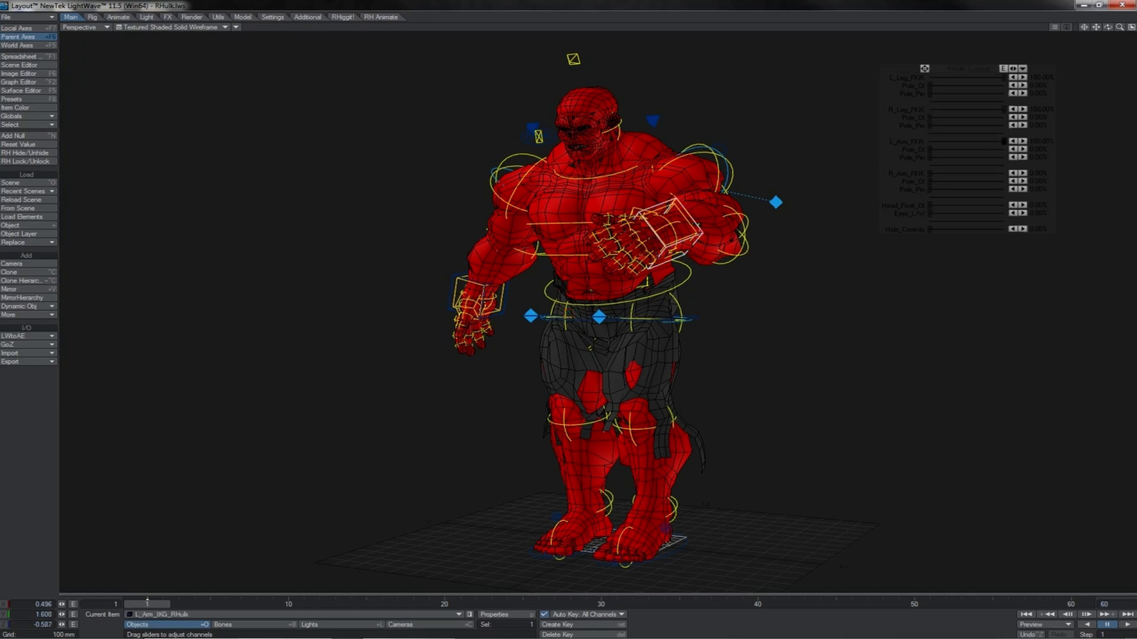
key(t)
drag(784, 377, 828, 400)
right_drag(829, 400, 785, 377)
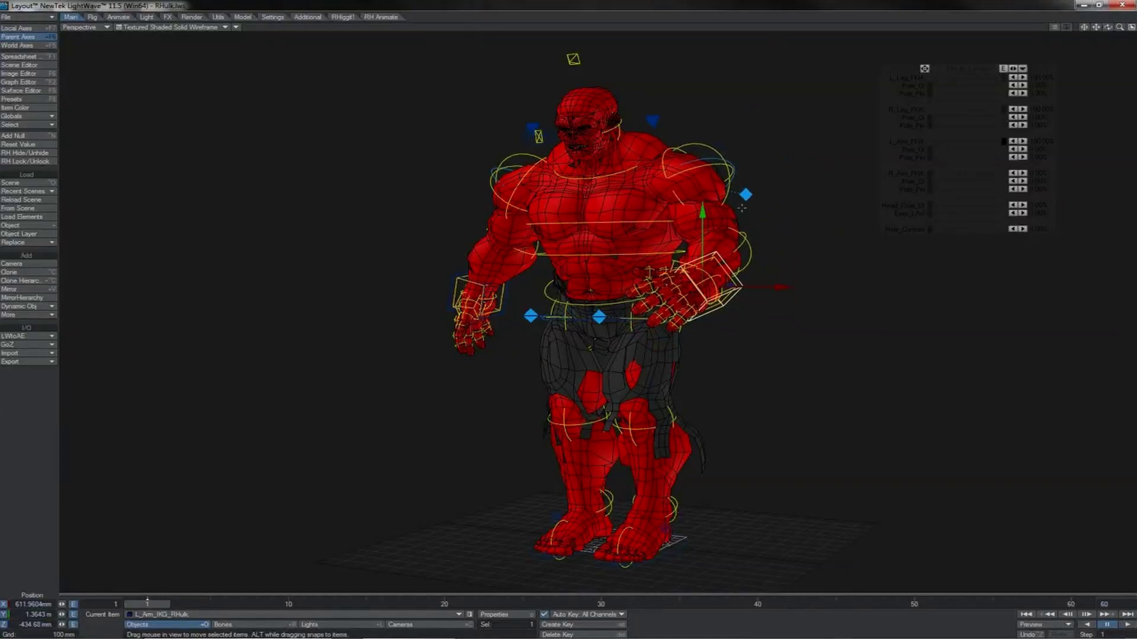
Create keys for the left arm's FK controls, from the upper arm down to L_Hand_RHulk, to store the IK pose
click(704, 142)
key(y)
key(Return)
key(Return)
key(Down)
key(Down)
key(Return)
key(Return)
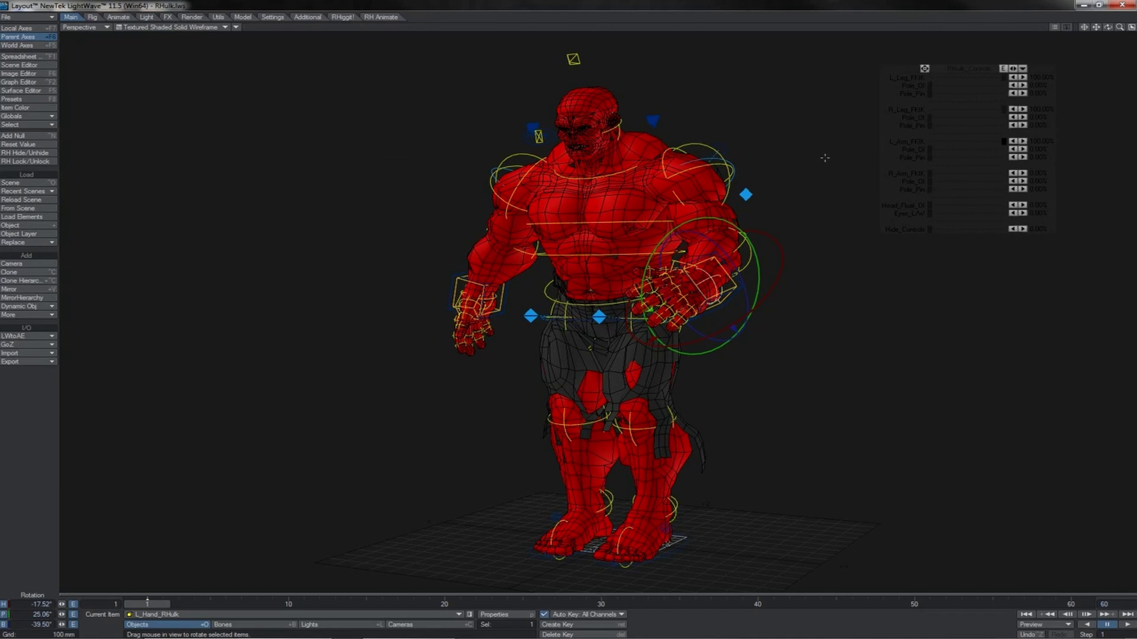
Blend L_Arm_FKIK back down toward FK and rotate the left upper arm with its FK control
click(1004, 142)
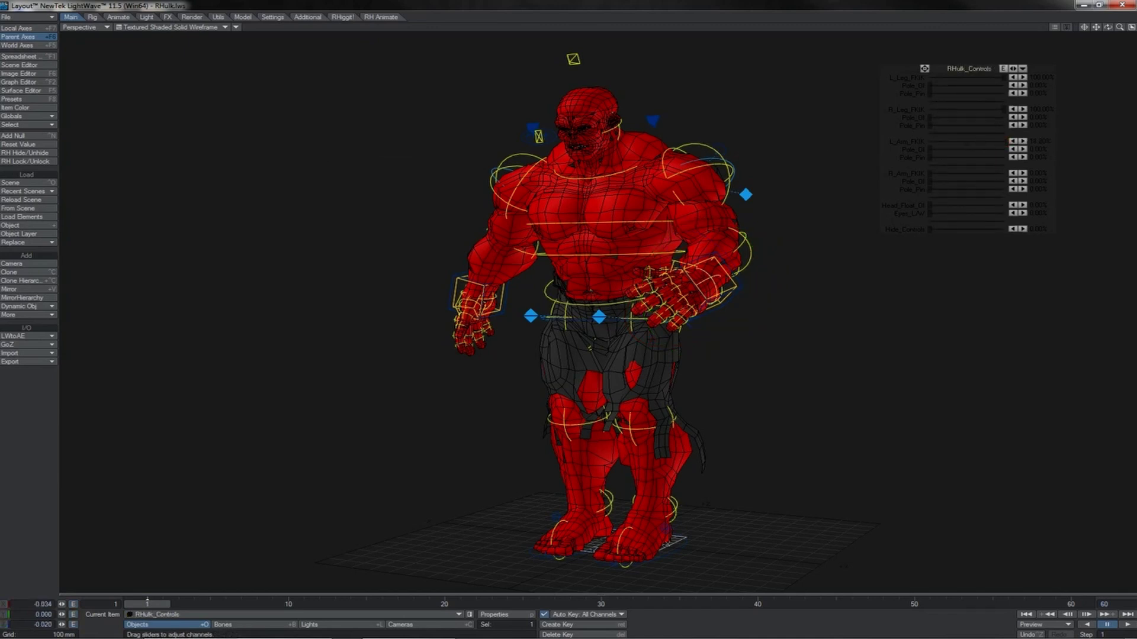
click(704, 147)
mouse_move(843, 188)
mouse_down()
mouse_move(828, 179)
mouse_move(856, 191)
mouse_move(833, 162)
mouse_move(843, 194)
mouse_up()
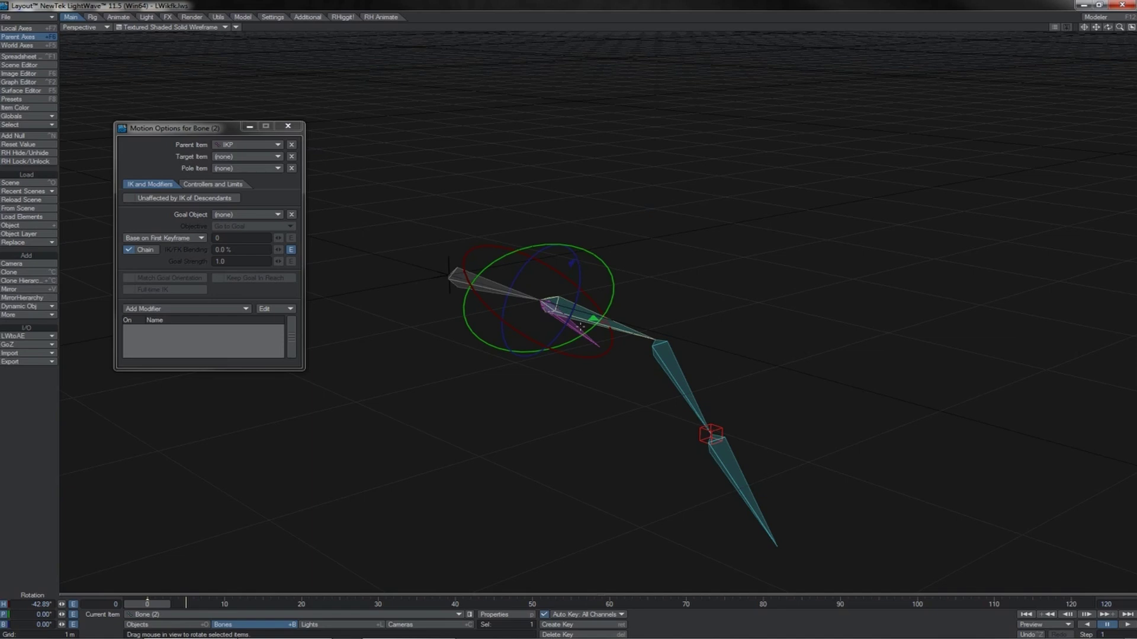
Review the IKP bone and Bone (2), moving goal G to about X -82 mm, Y -286 mm, Z 1.91 m to test the chain
click(579, 335)
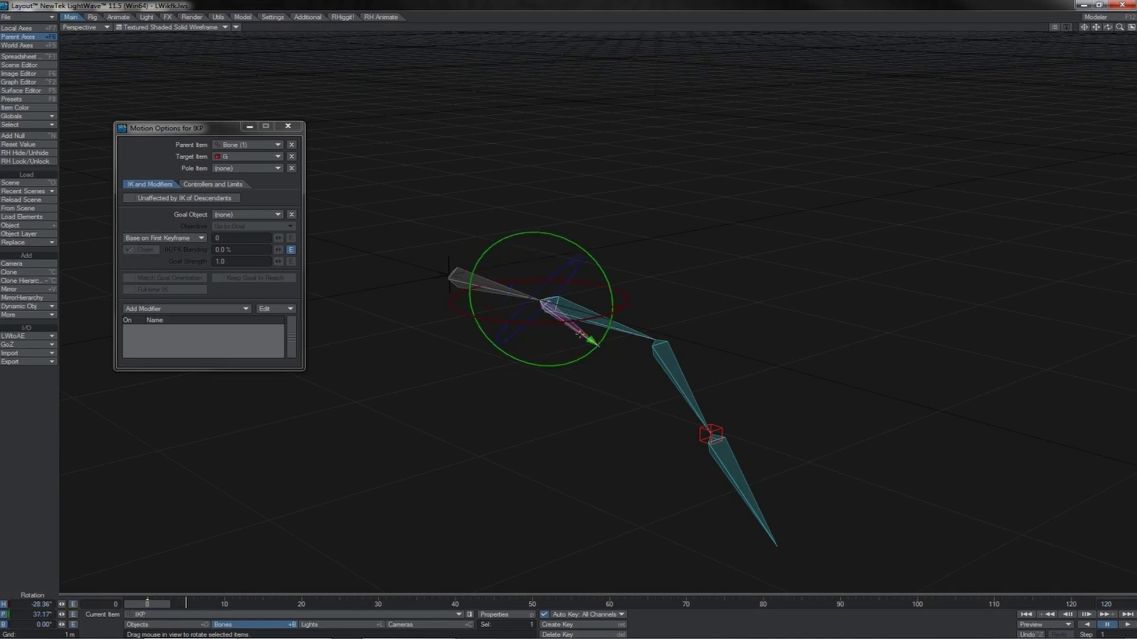
click(621, 328)
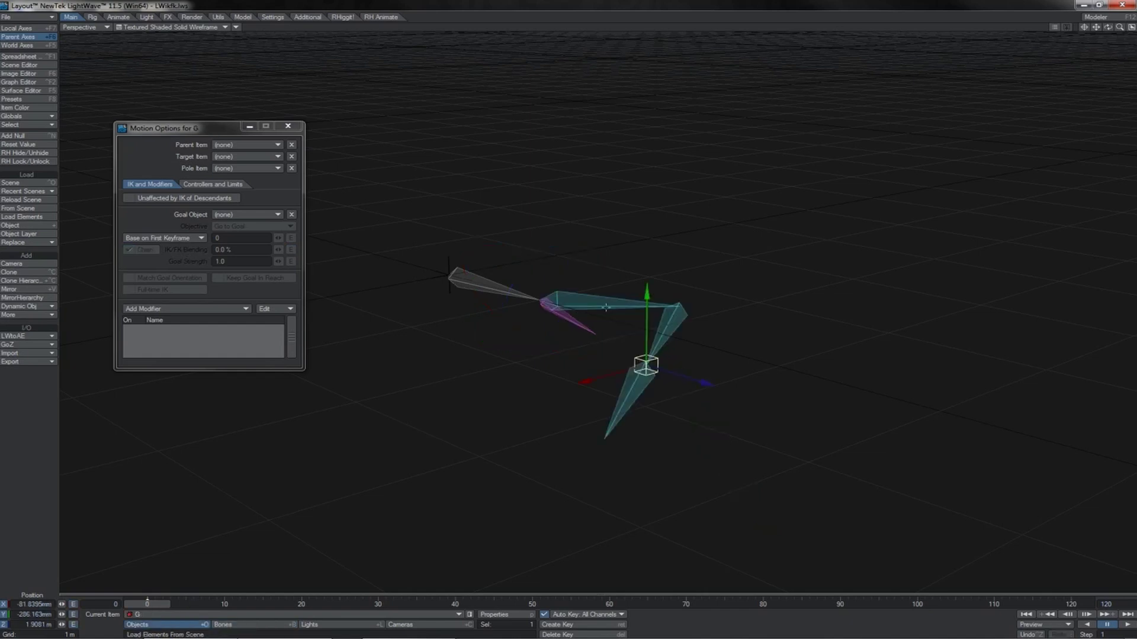
click(606, 307)
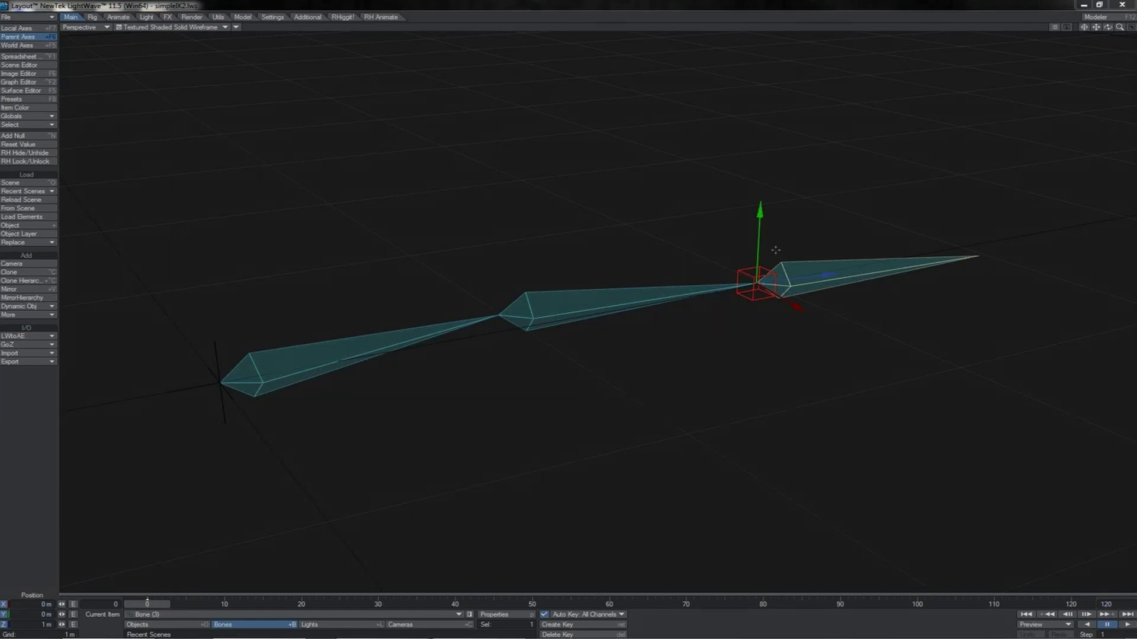
In the simpleIK2 scene, open Bone (3)'s motion options and enable Match Goal Orientation
click(744, 270)
key(shift+b)
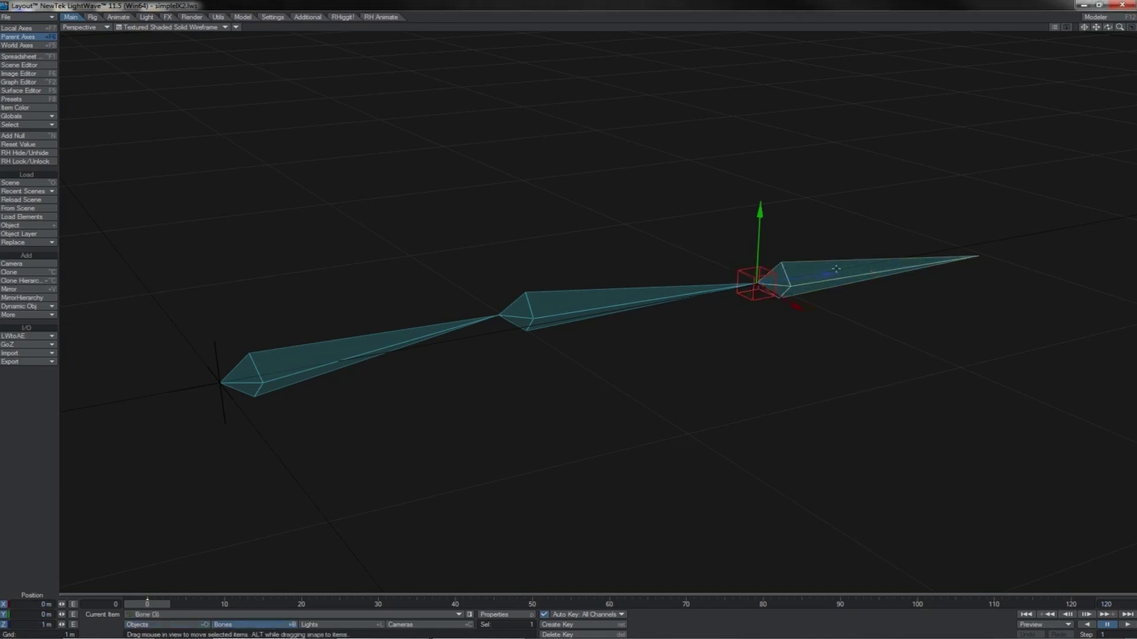
click(738, 273)
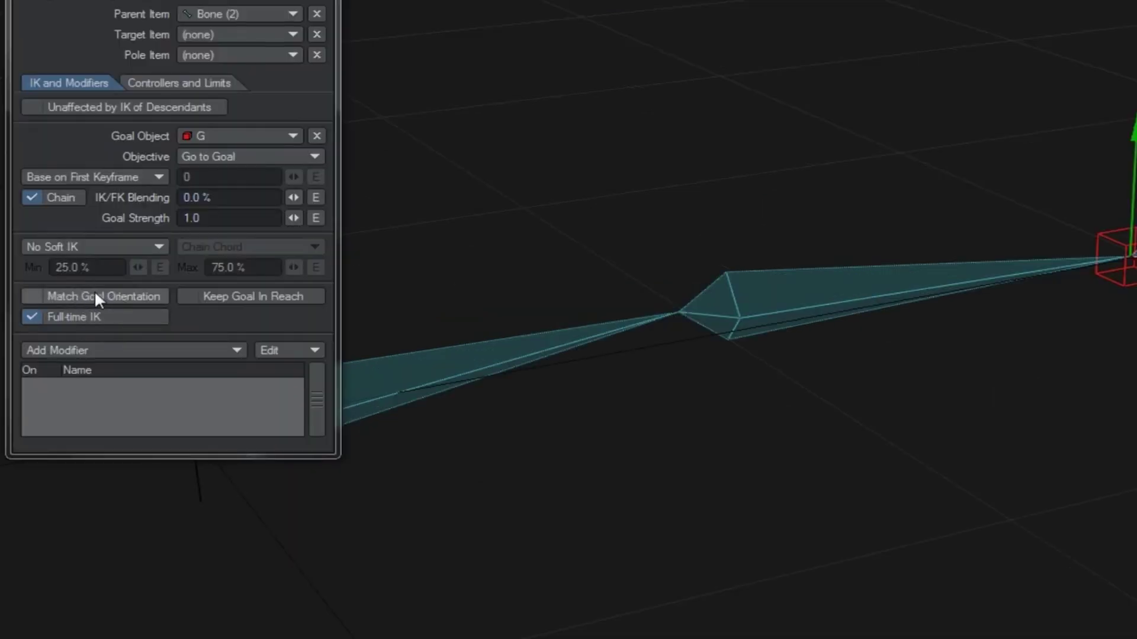
click(96, 292)
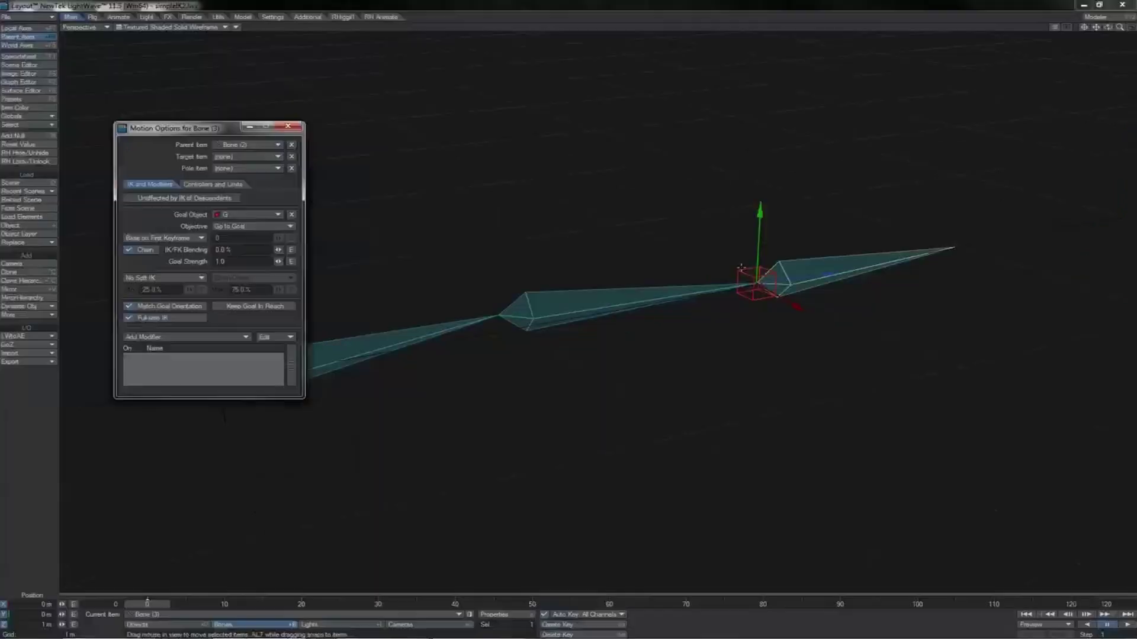
Rotate goal G to about -38° heading and 25° pitch to test Bone (3)'s orientation matching
click(1099, 232)
key(y)
drag(787, 374, 823, 370)
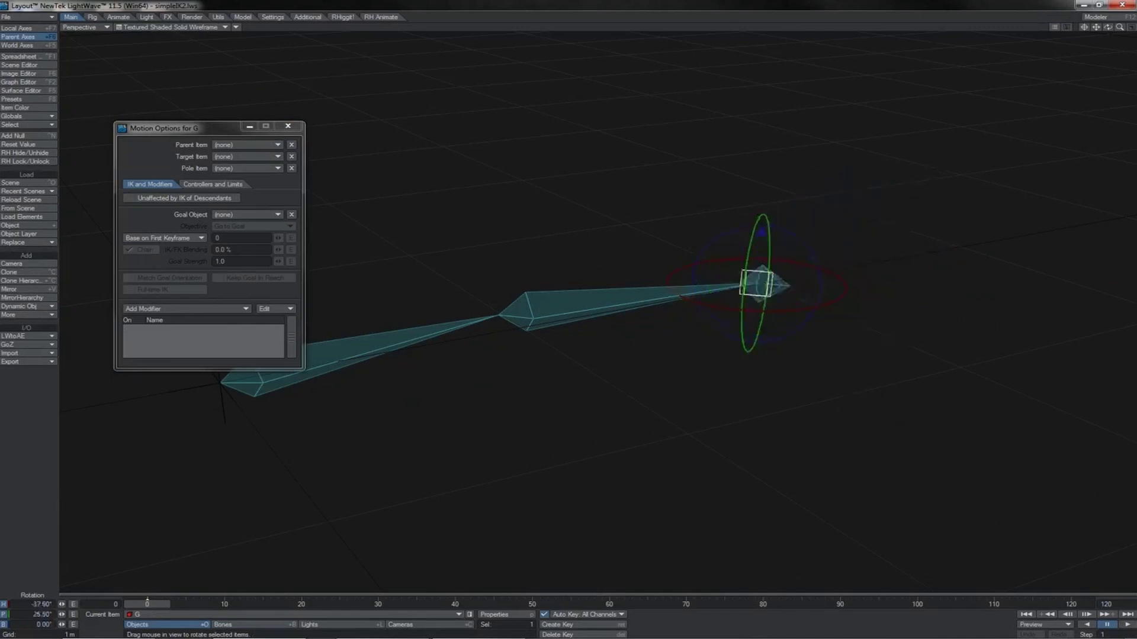
click(843, 275)
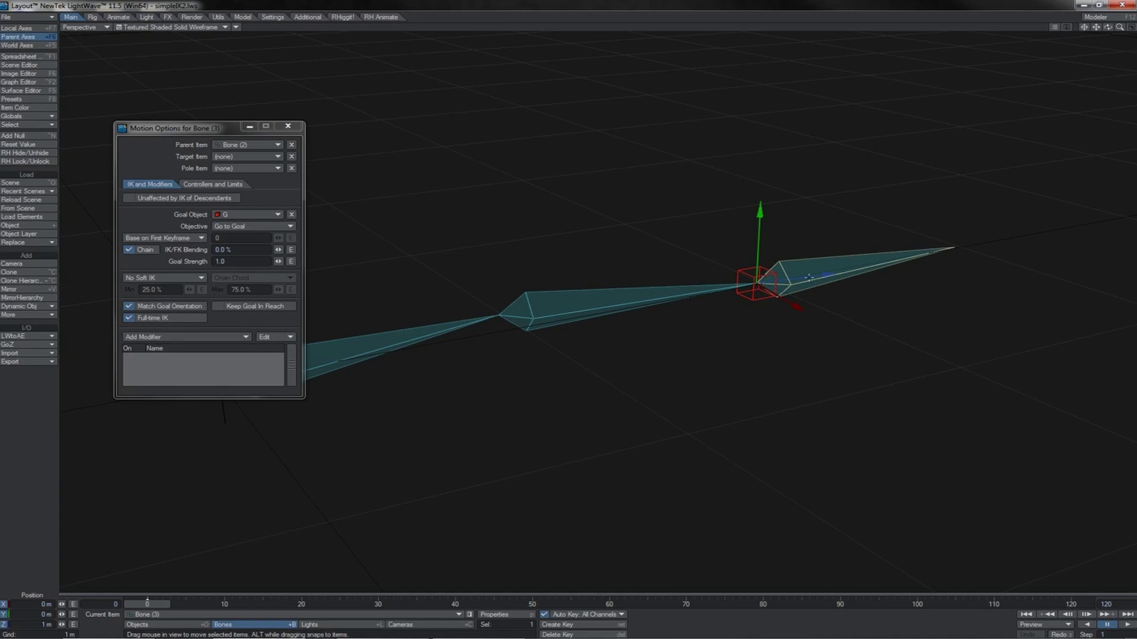
Compare the orientation of goal G and Bone (3) through their rotation handles and their move handles in Local Axes
click(744, 266)
key(y)
click(875, 259)
key(t)
click(747, 268)
key(y)
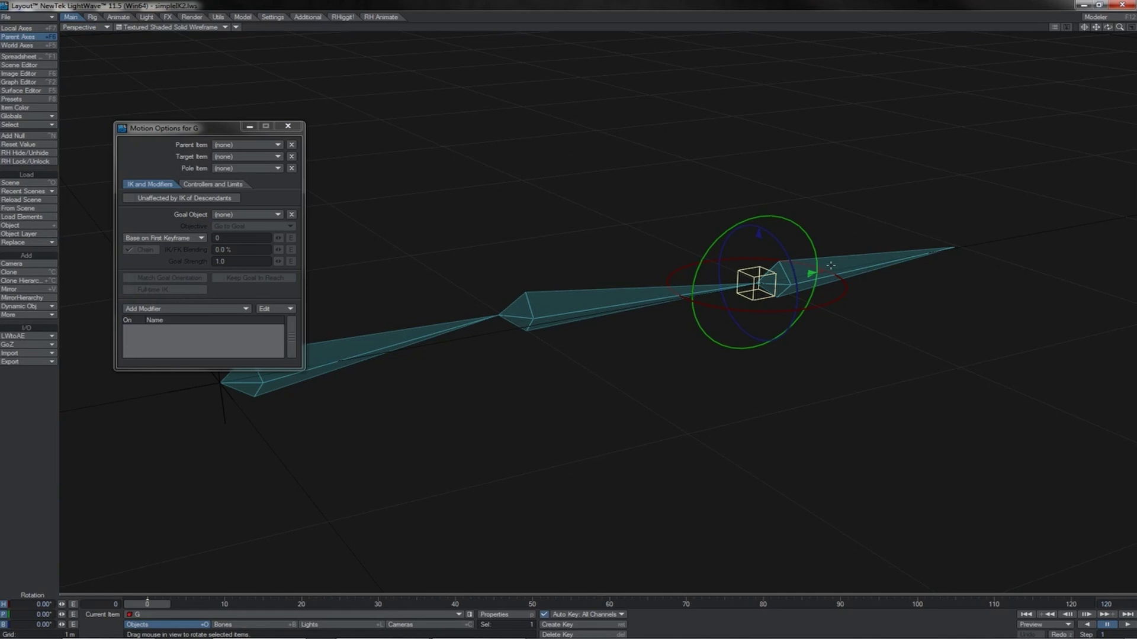
key(t)
click(27, 27)
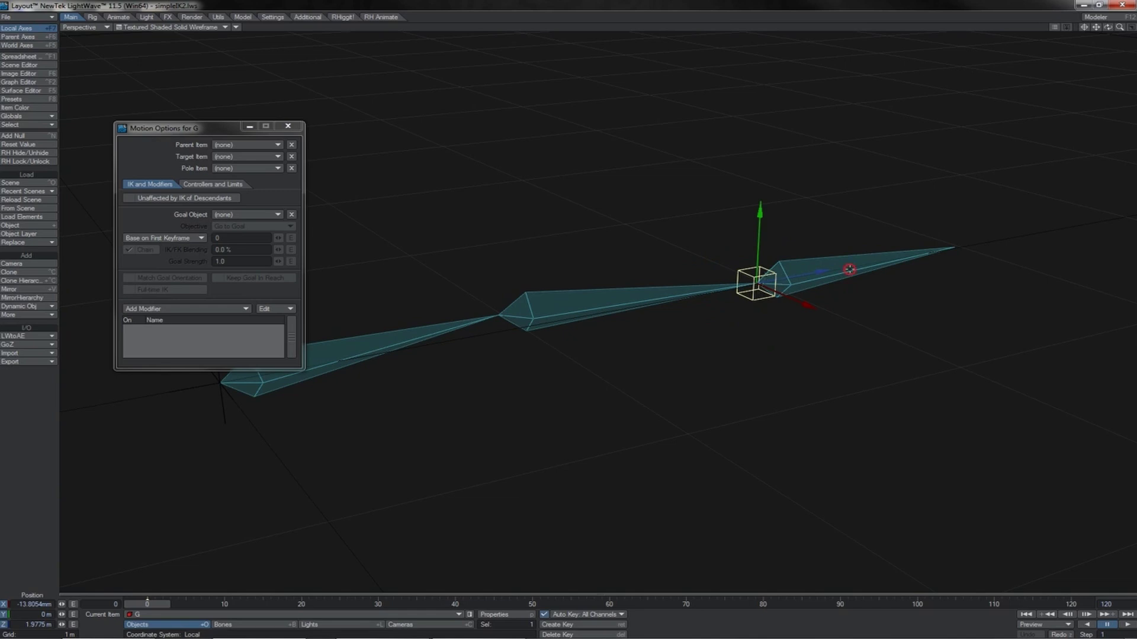
click(824, 276)
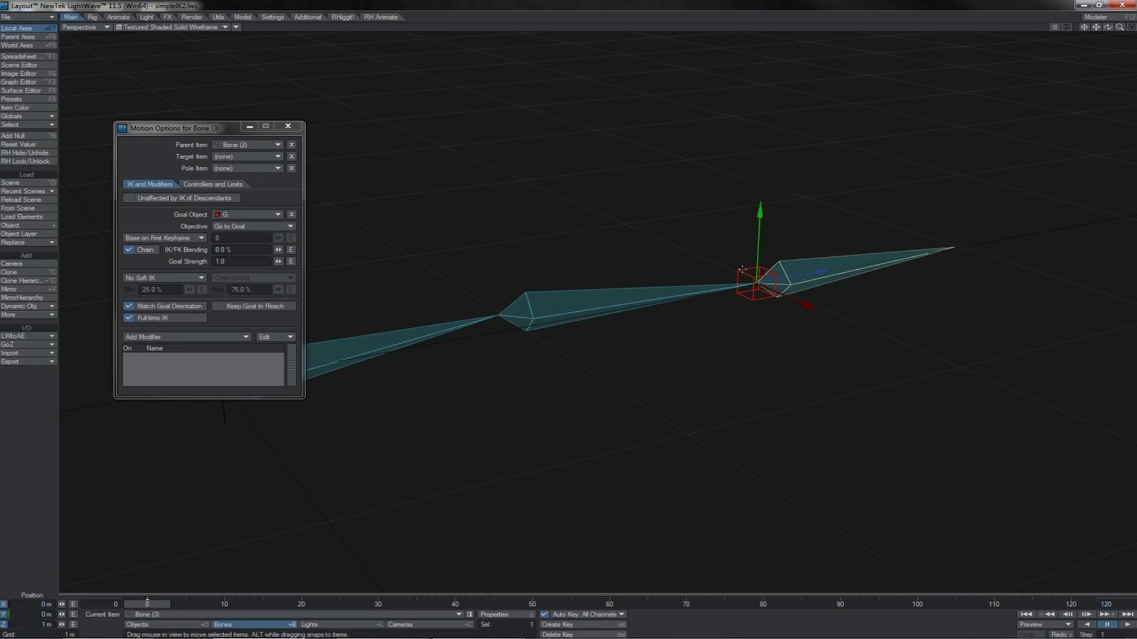
click(742, 269)
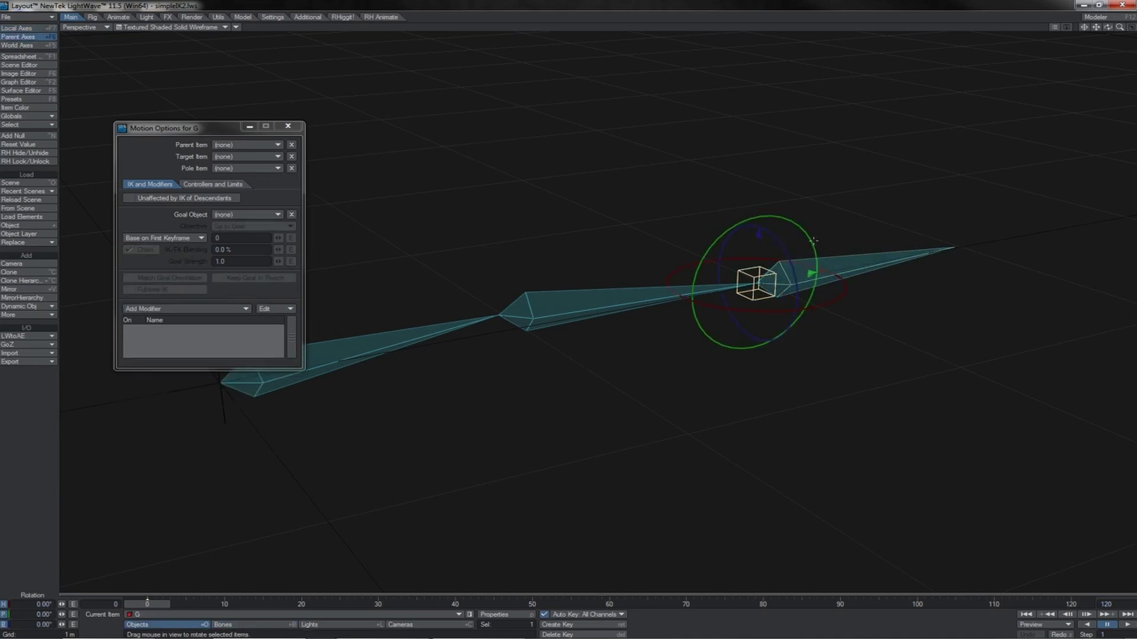
Rotate goal G upward and set its pitch to exactly -90°
drag(811, 274, 801, 203)
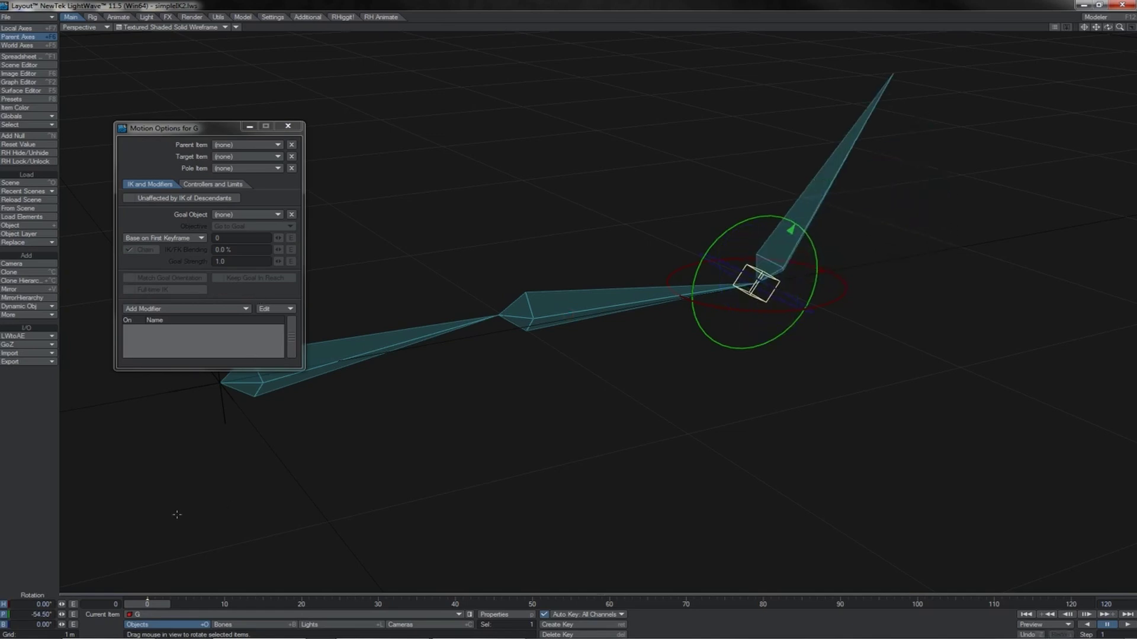
click(41, 615)
text(-90)
key(Tab)
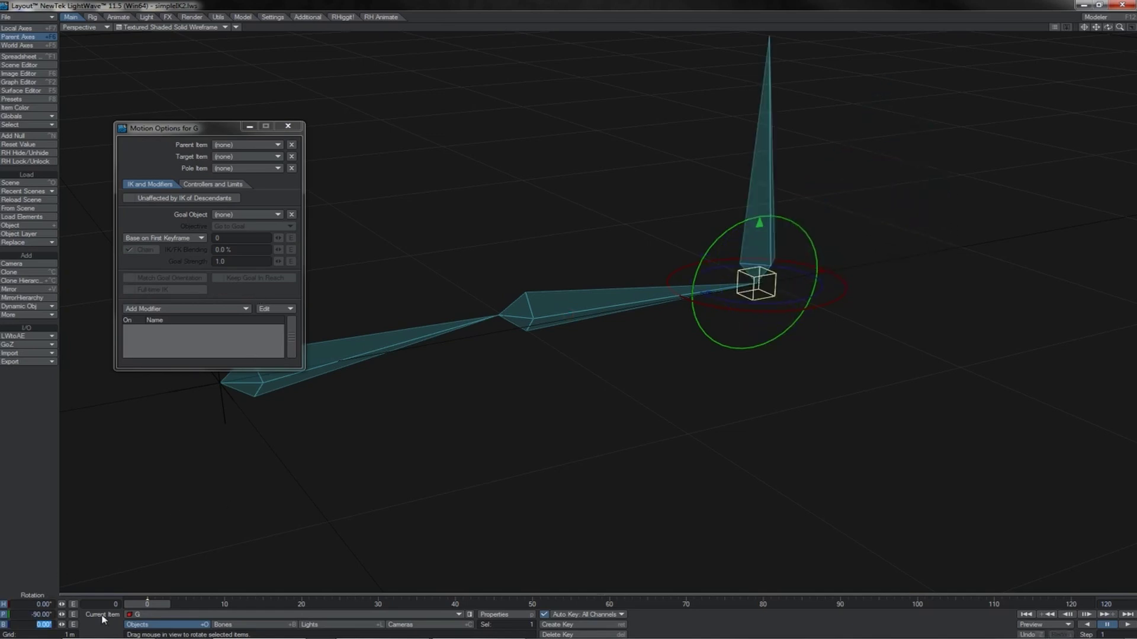
key(Return)
Close the motion options, record goal G's pivot rotation at its current orientation, and show the rigging tools
key(m)
key(shift+p)
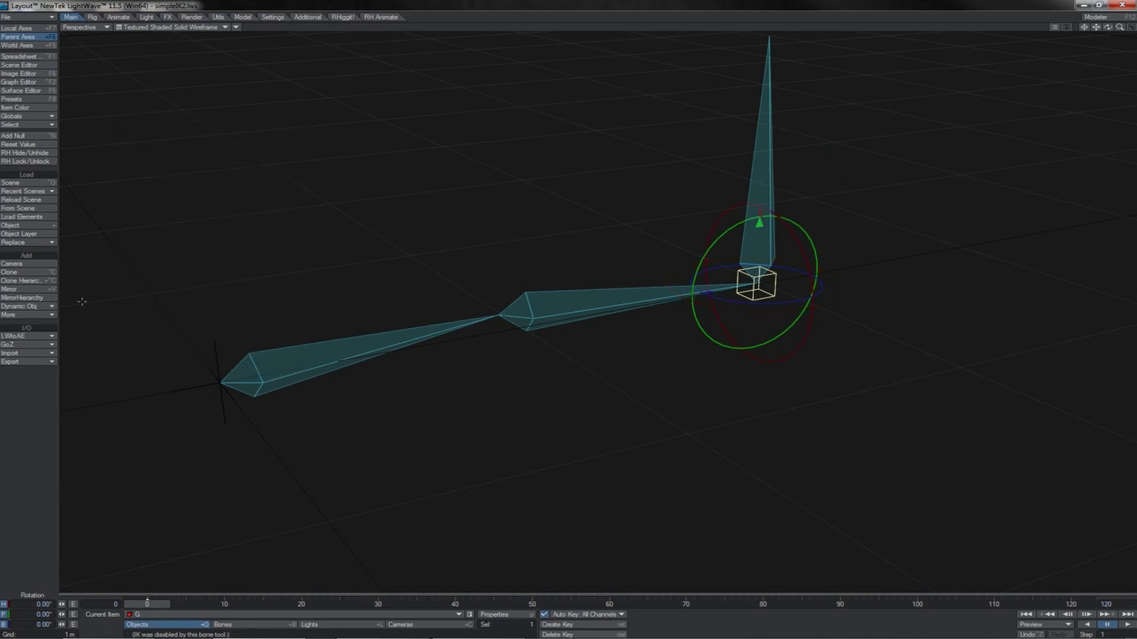
click(93, 17)
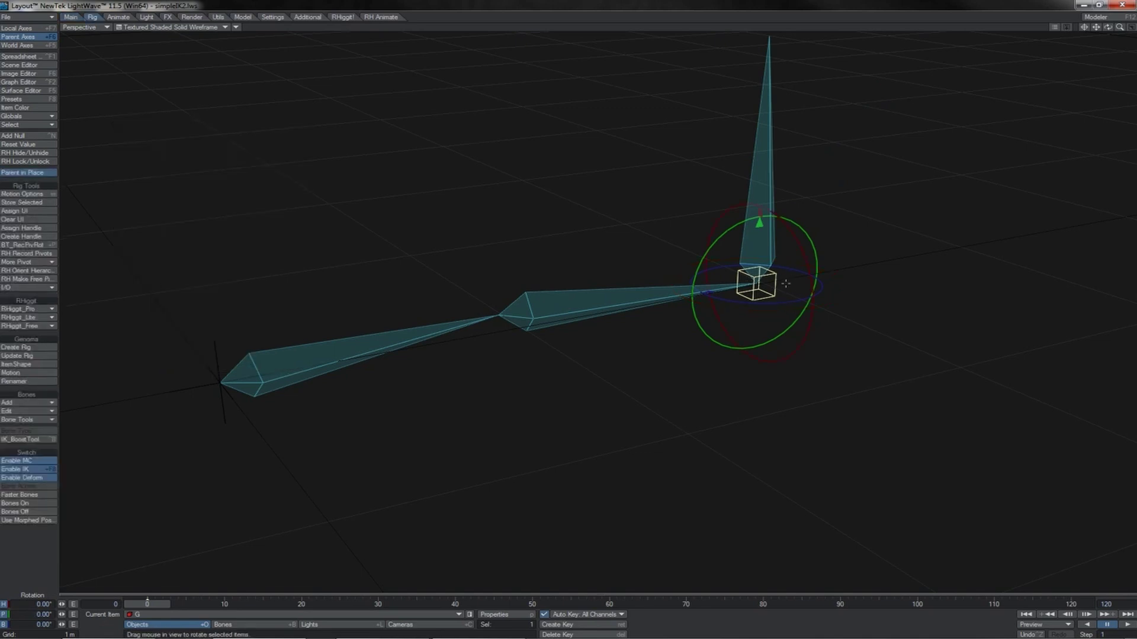
Compare goal G's local move axes with Bone (3)'s and return to goal G's rotation handles
key(t)
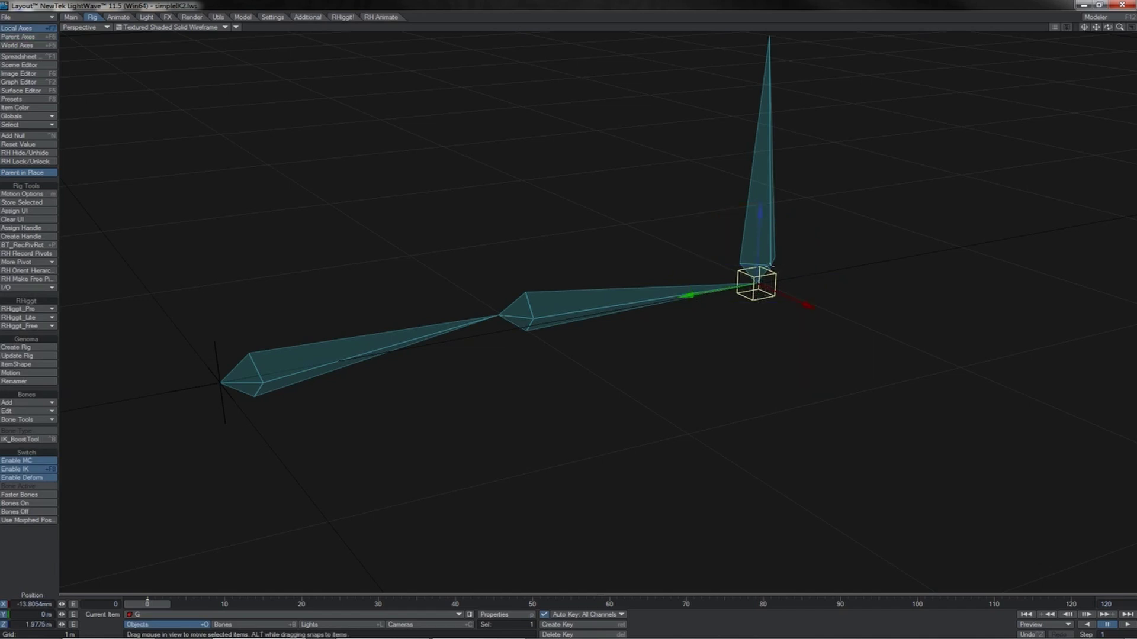
click(771, 258)
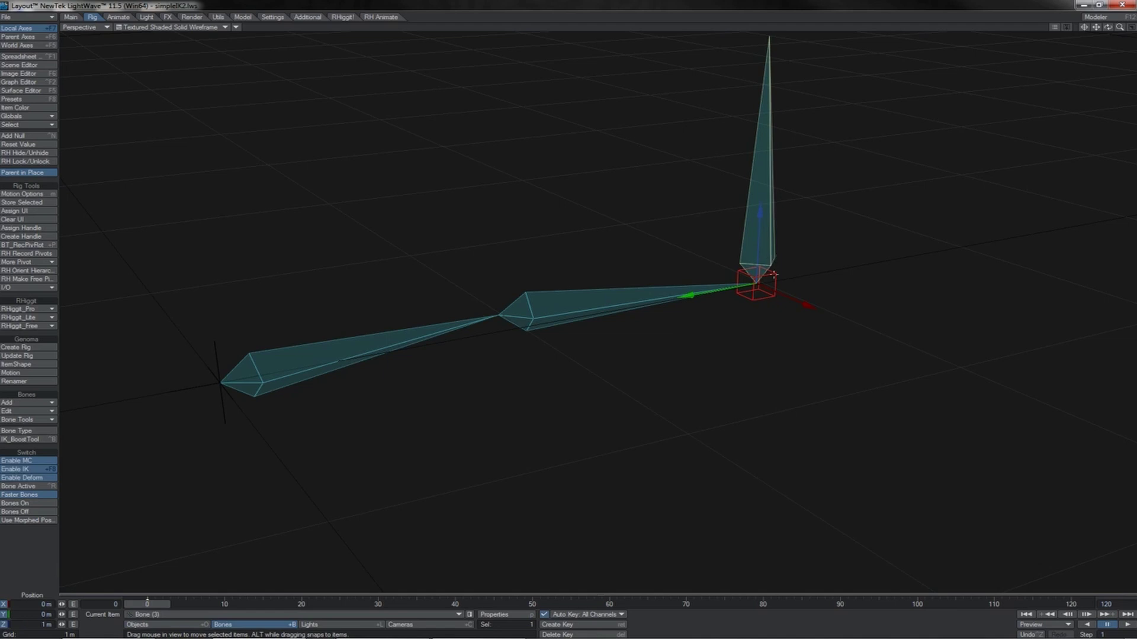
click(772, 276)
key(y)
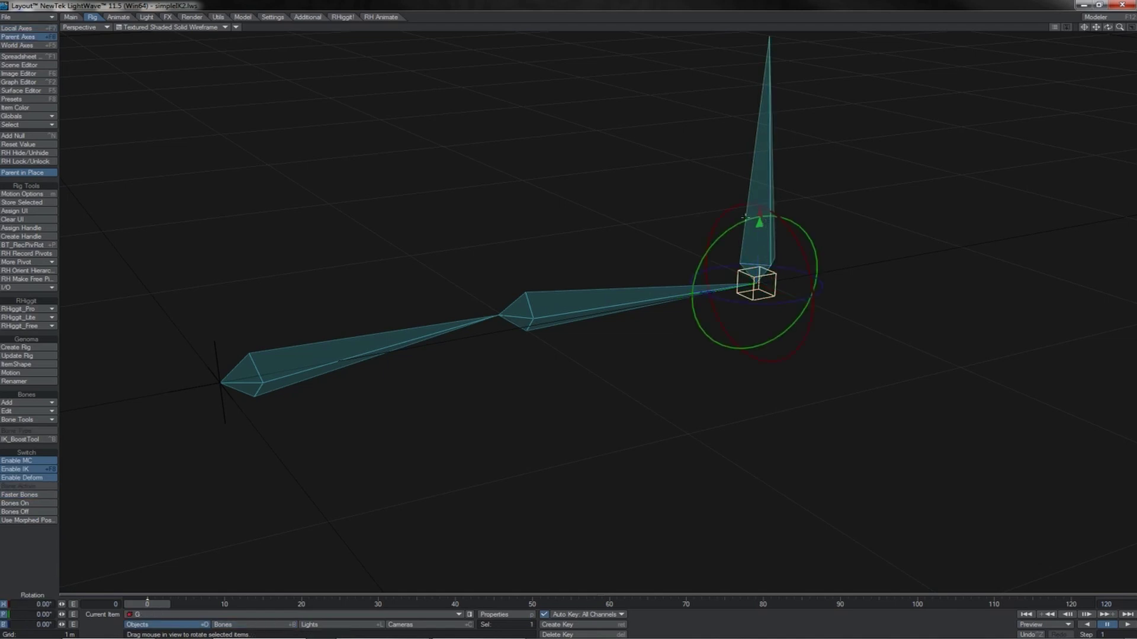
Undo the last change to goal G and rotate the goal back to a level orientation
key(ctrl+z)
drag(745, 218, 799, 235)
Rotate Bone (3) upward and turn on Match Goal Orientation in its motion options
click(852, 175)
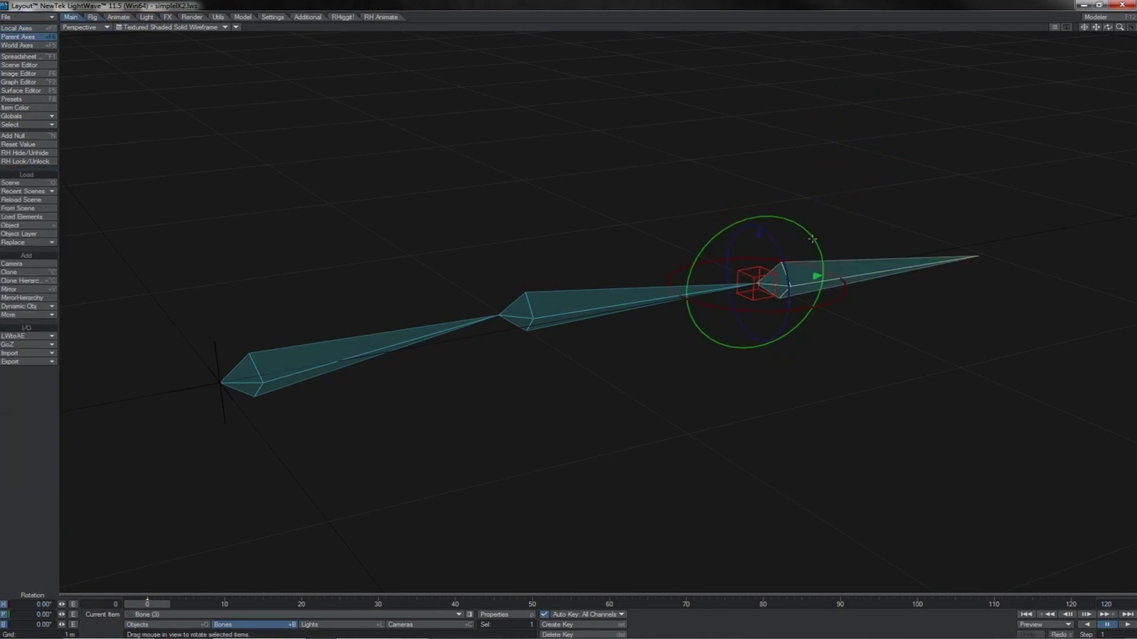
drag(812, 240, 811, 186)
key(t)
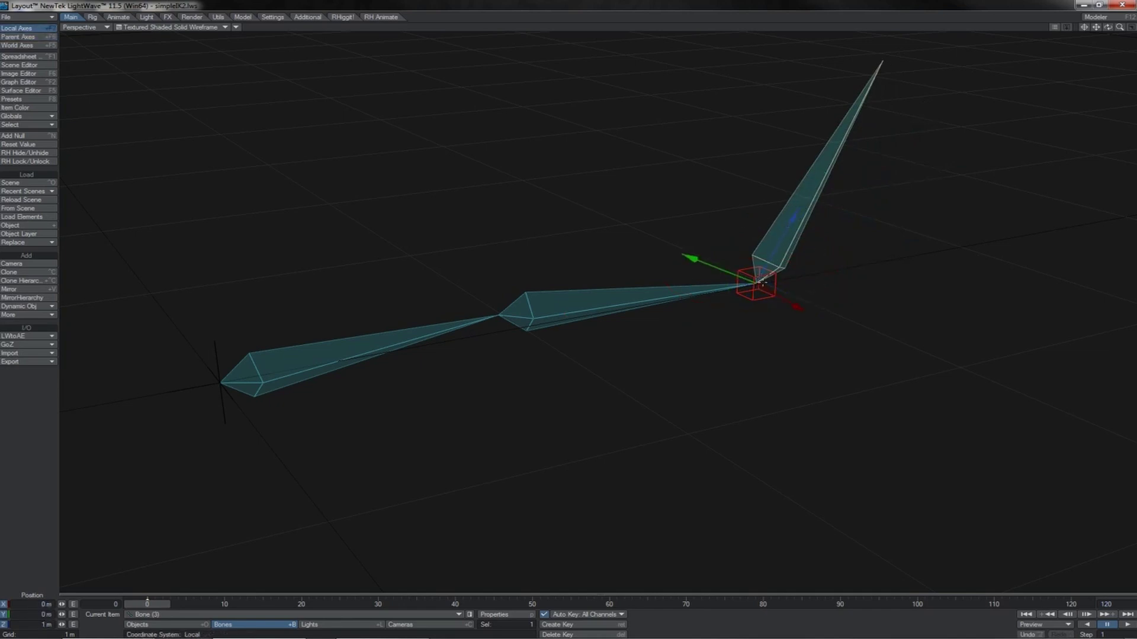
key(m)
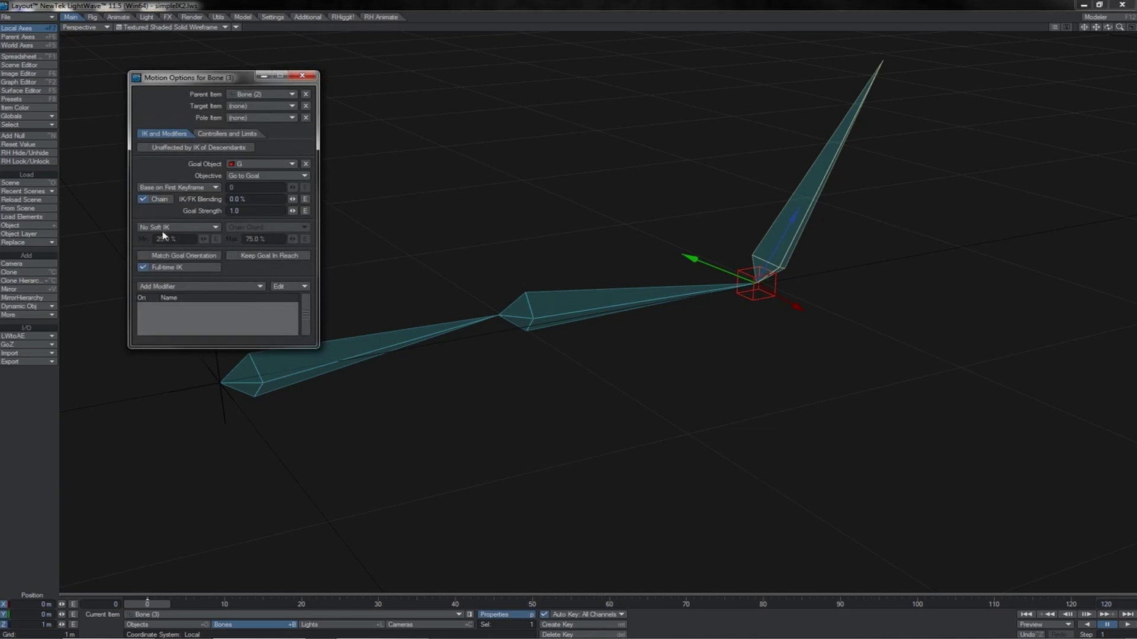
click(157, 256)
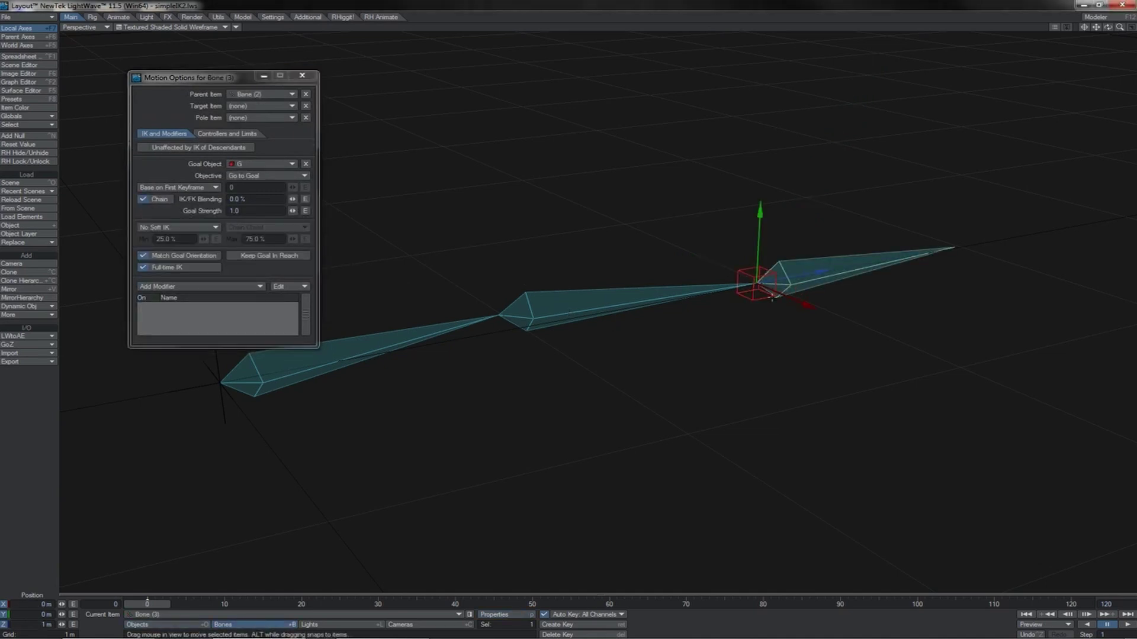
click(772, 297)
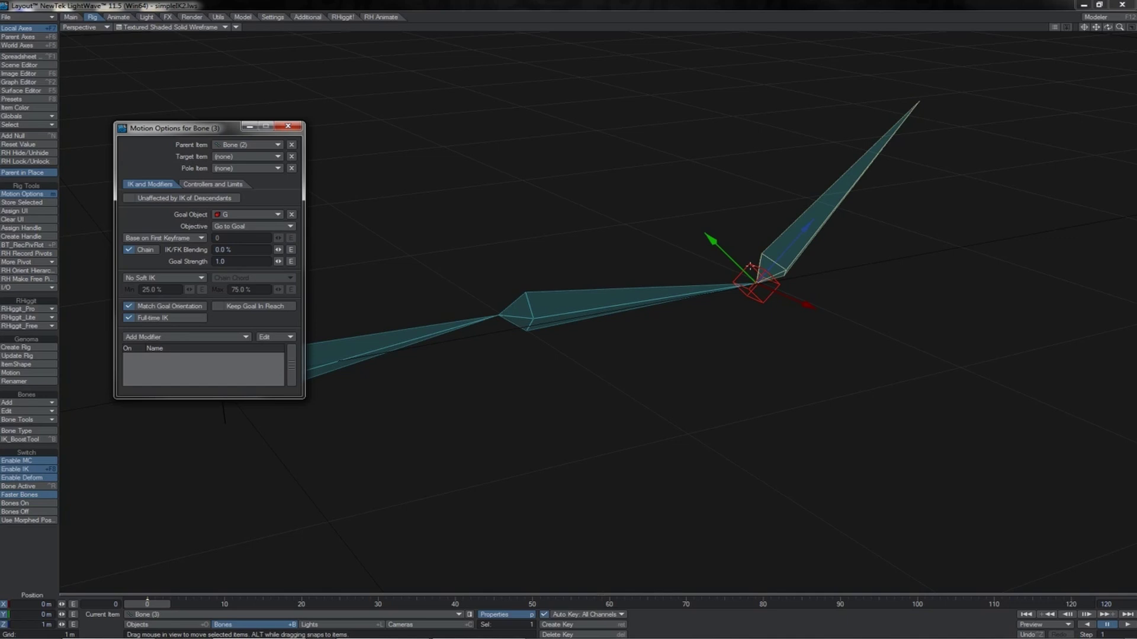
Try scaling goal G down to about 0.714, and undo the scaling
click(750, 266)
key(shift+h)
mouse_move(750, 266)
mouse_down()
mouse_move(799, 267)
mouse_move(730, 266)
mouse_move(756, 266)
mouse_move(731, 267)
mouse_move(756, 266)
mouse_move(741, 267)
mouse_up()
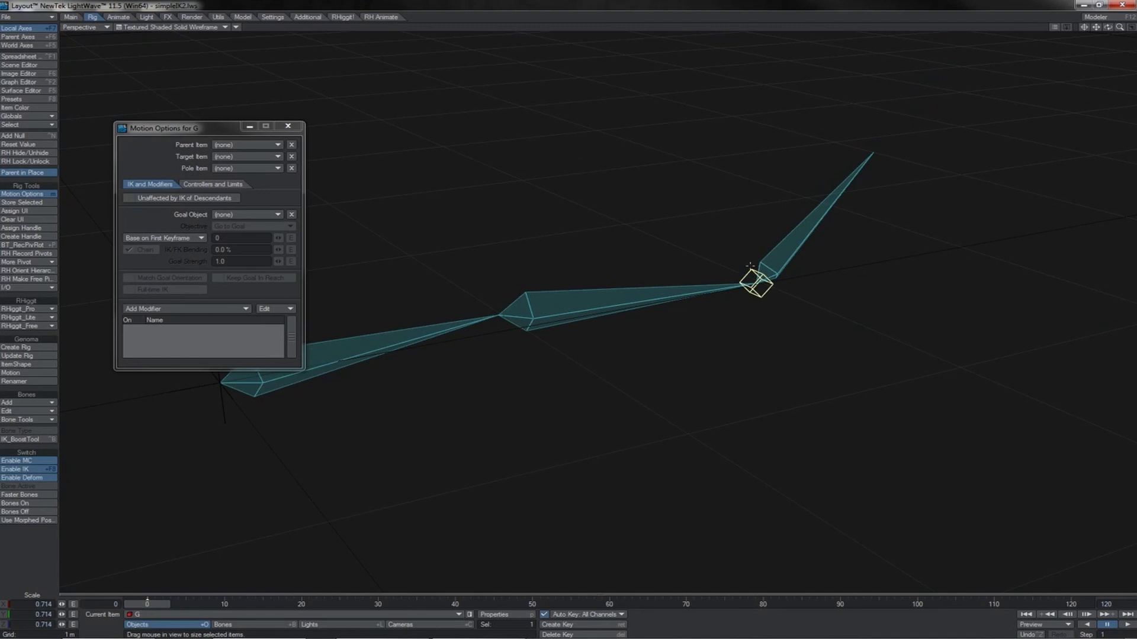
key(ctrl+z)
Compare the scale of Bone (1), Bone (3) and goal G, and try scaling Bone (1) up to about 1.996
click(369, 346)
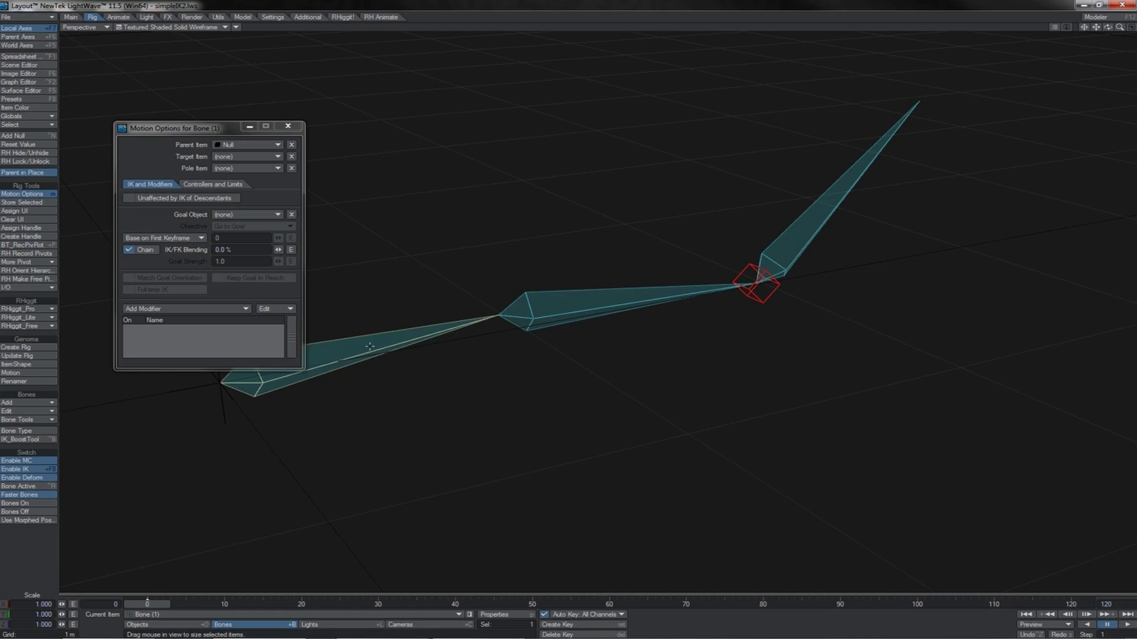
click(752, 265)
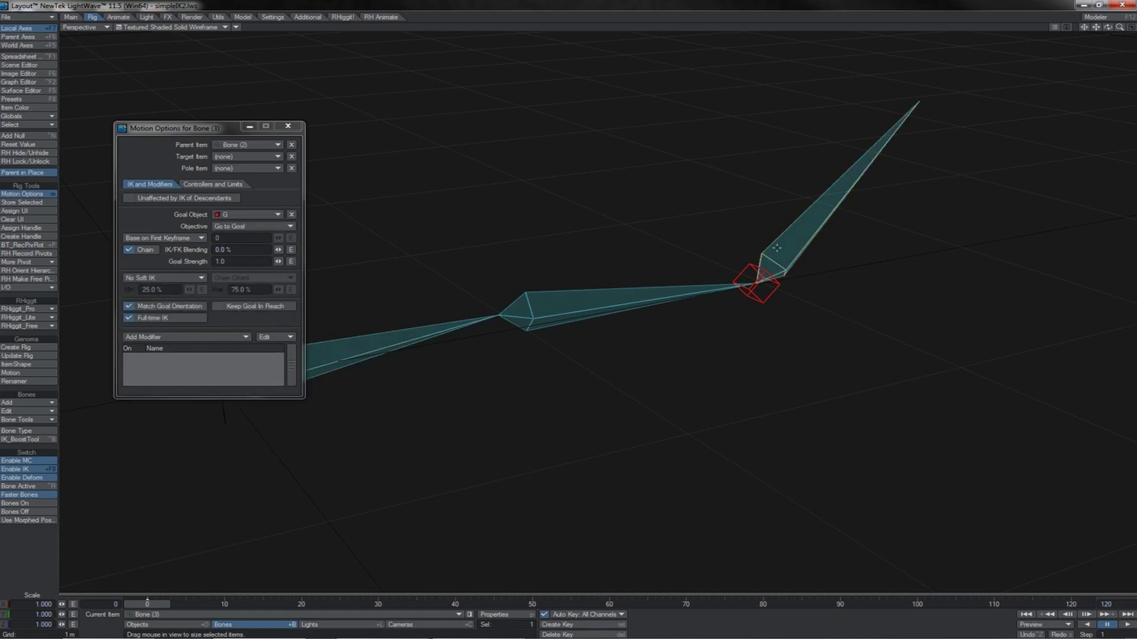
click(752, 264)
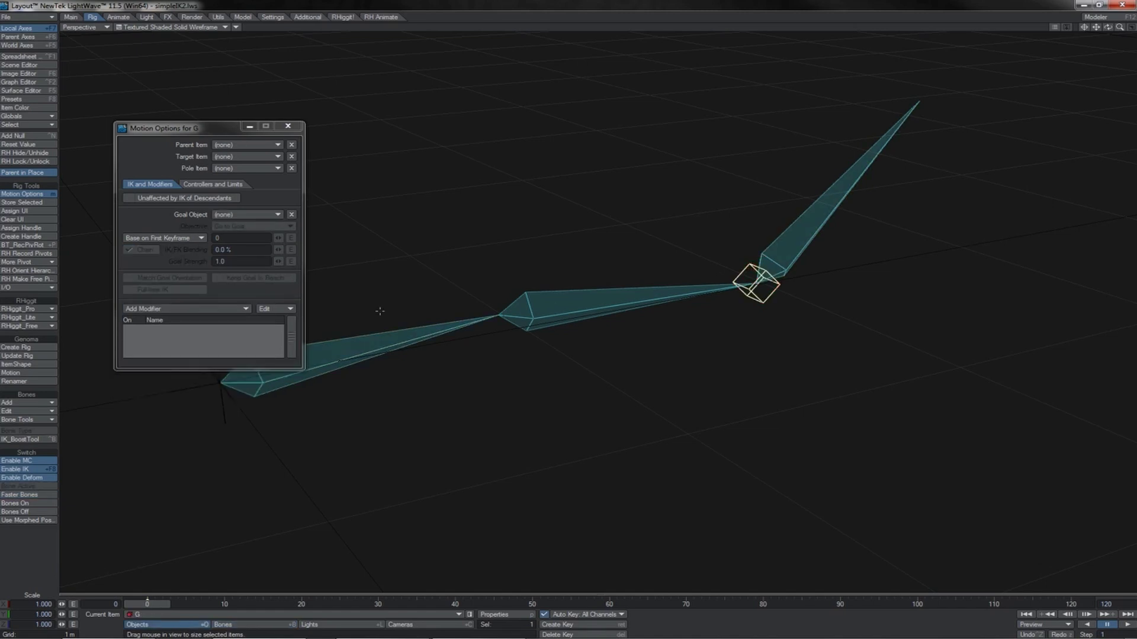
click(342, 358)
drag(342, 357, 708, 303)
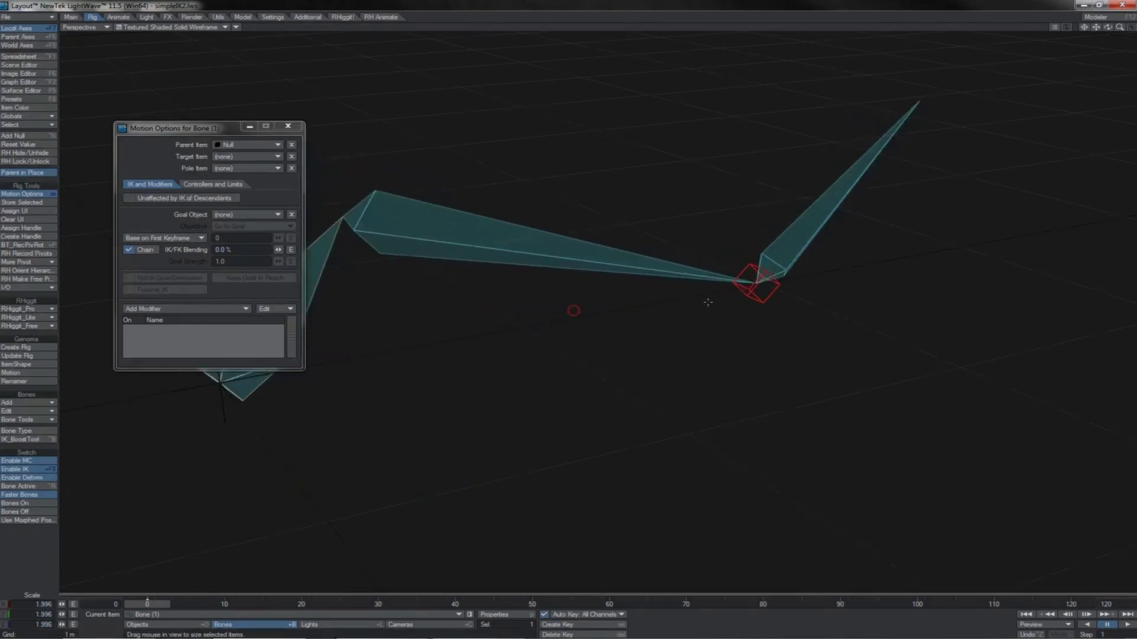
Select Bone (3) and goal G in turn and view the goal's scale controllers and limits
click(786, 253)
click(768, 303)
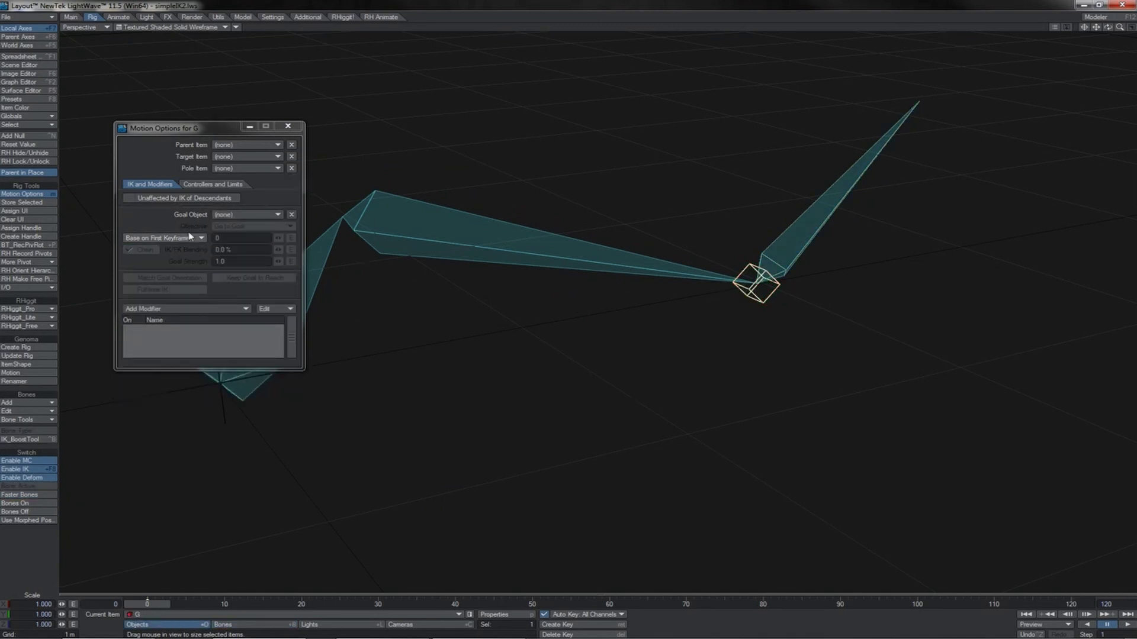
click(238, 184)
click(205, 237)
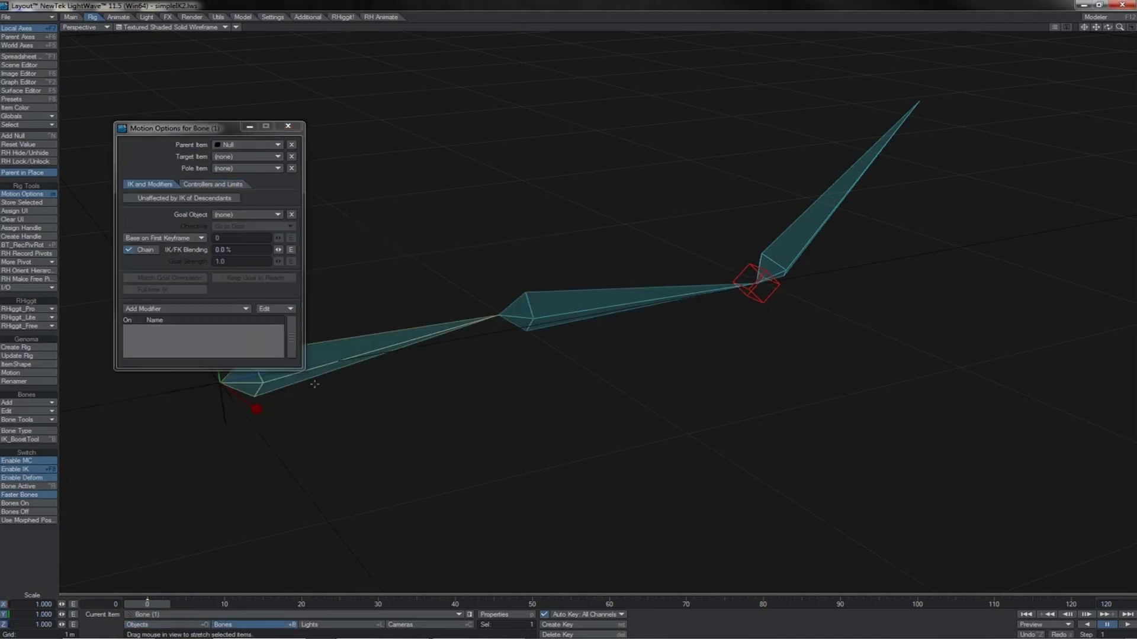
Try stretching Bone (1) along its X axis, undo it, and inspect the stretch handles of Bone (3) and goal G
drag(269, 405, 426, 404)
key(ctrl+z)
click(778, 253)
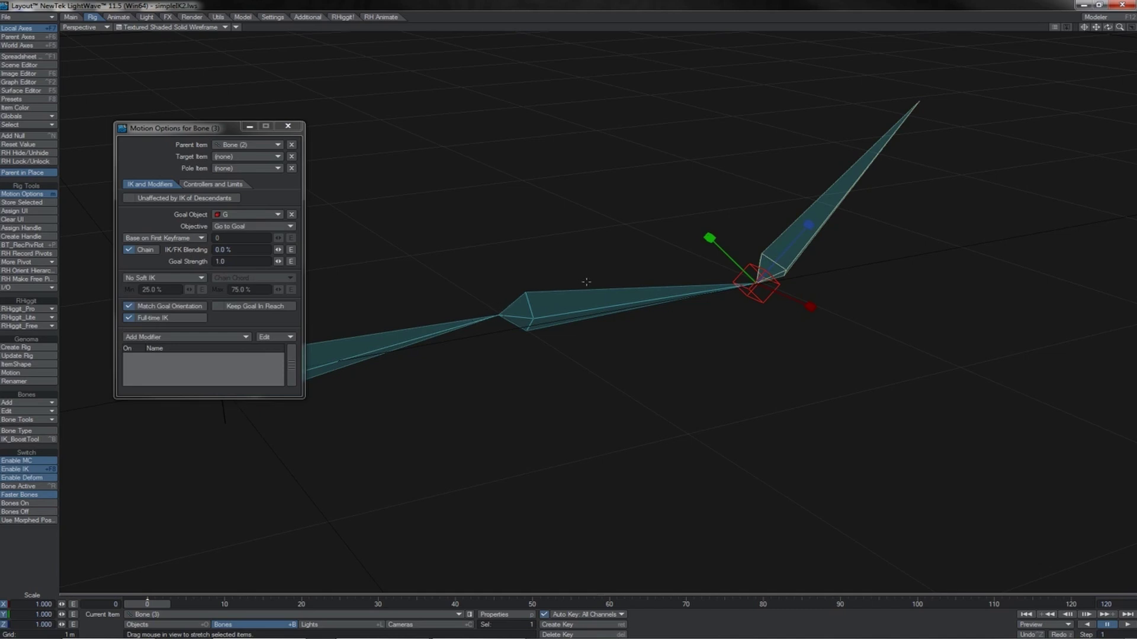
click(777, 284)
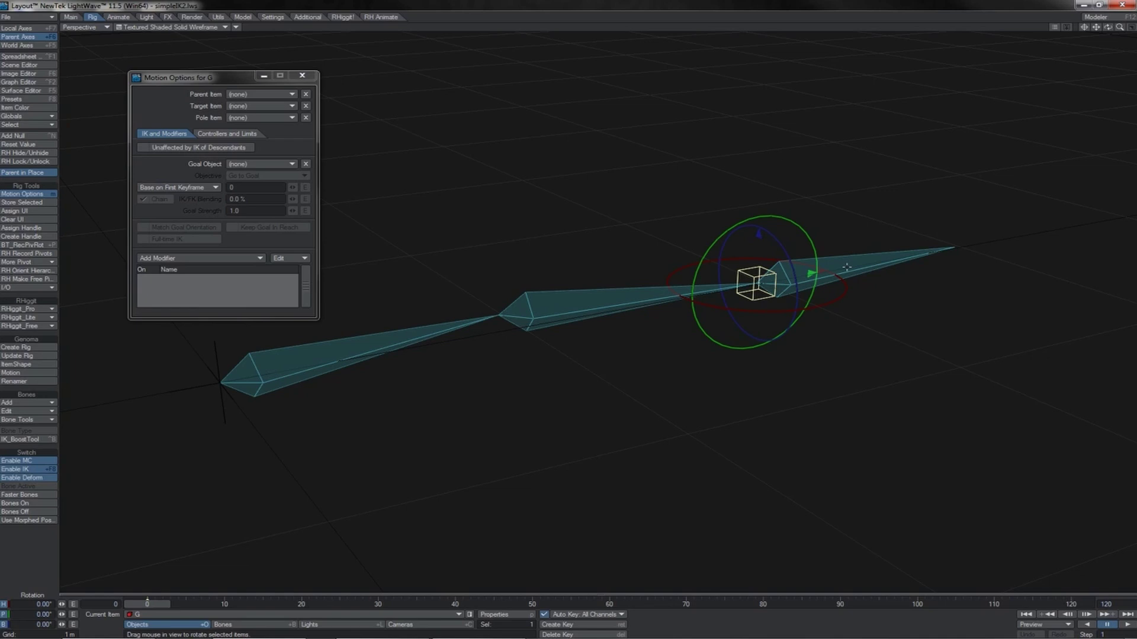
Rotate goal G to about 65.4° heading and 25.4° pitch, and examine Bone (3)'s move and rotation handles
click(847, 267)
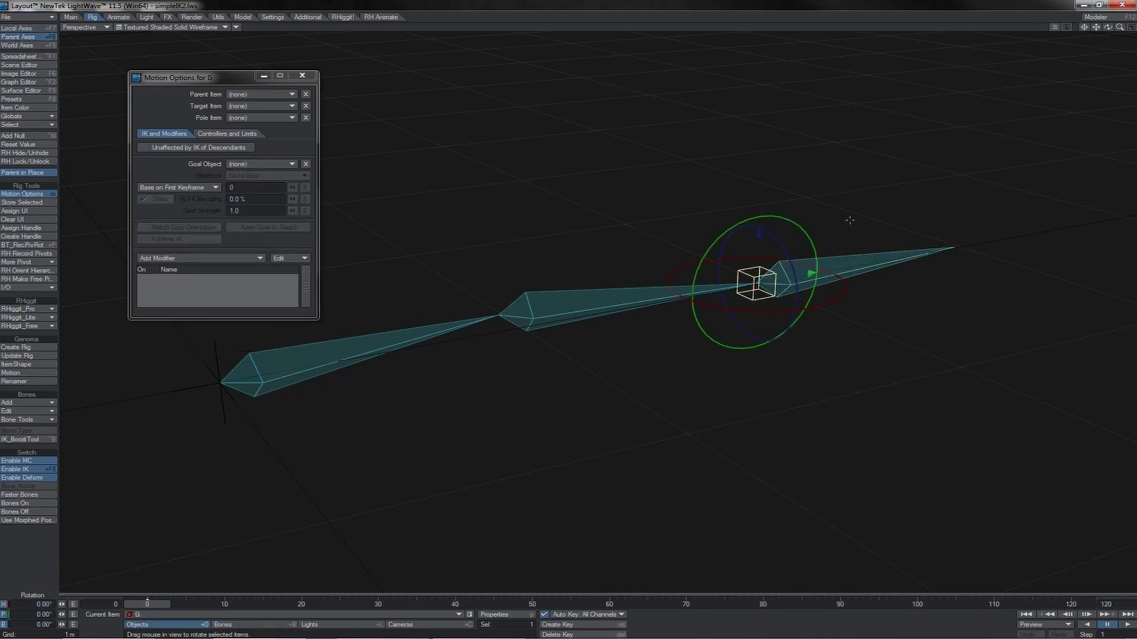
mouse_move(850, 220)
mouse_down()
mouse_move(779, 221)
mouse_move(890, 216)
mouse_move(901, 261)
mouse_move(910, 258)
mouse_move(849, 220)
mouse_up()
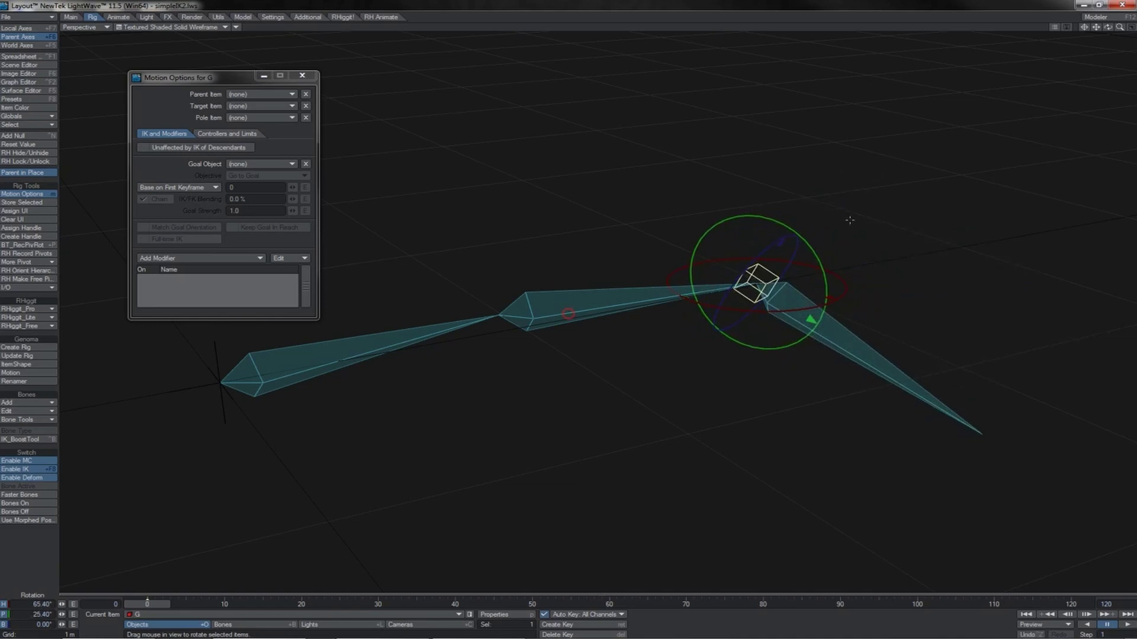
click(860, 352)
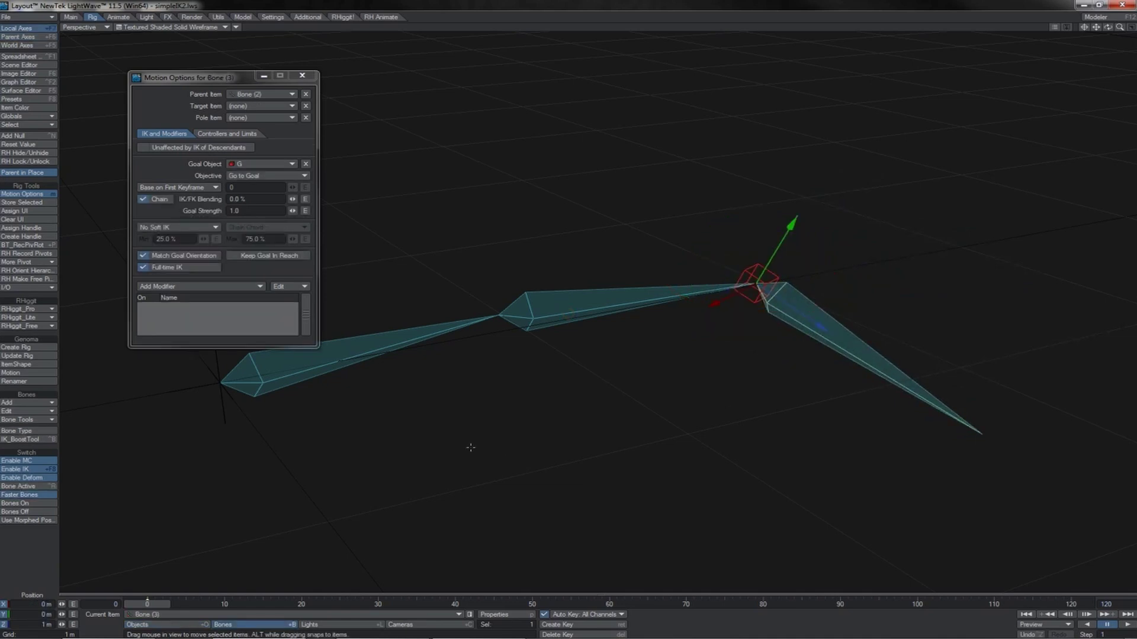
key(y)
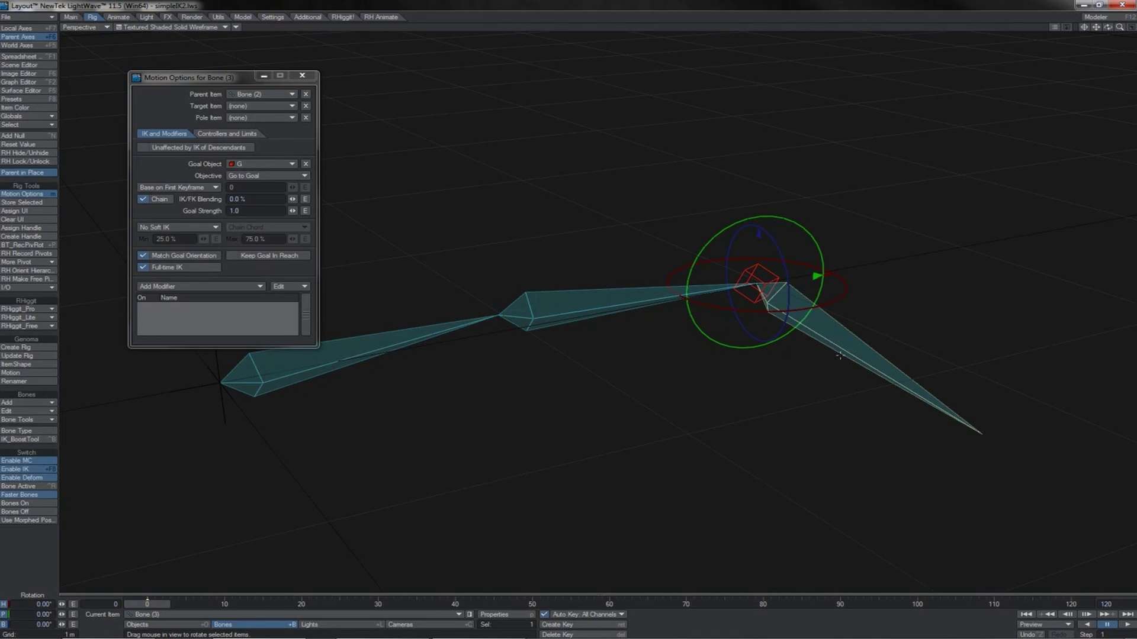
drag(1109, 28, 910, 240)
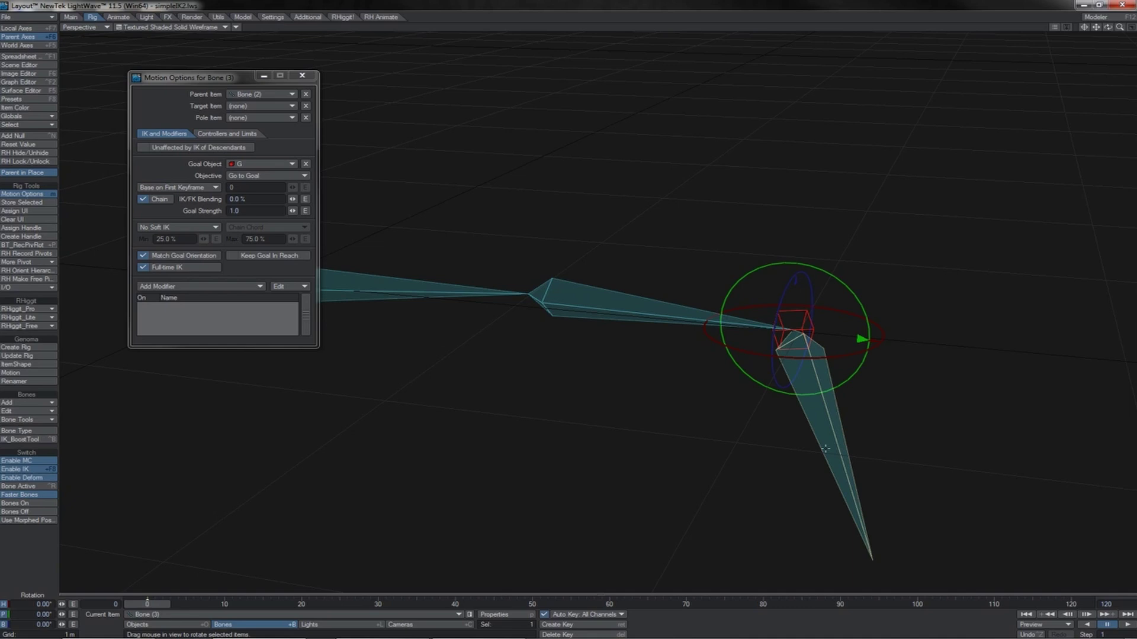
Add a child bone to Bone (2), accepting the default name
click(676, 314)
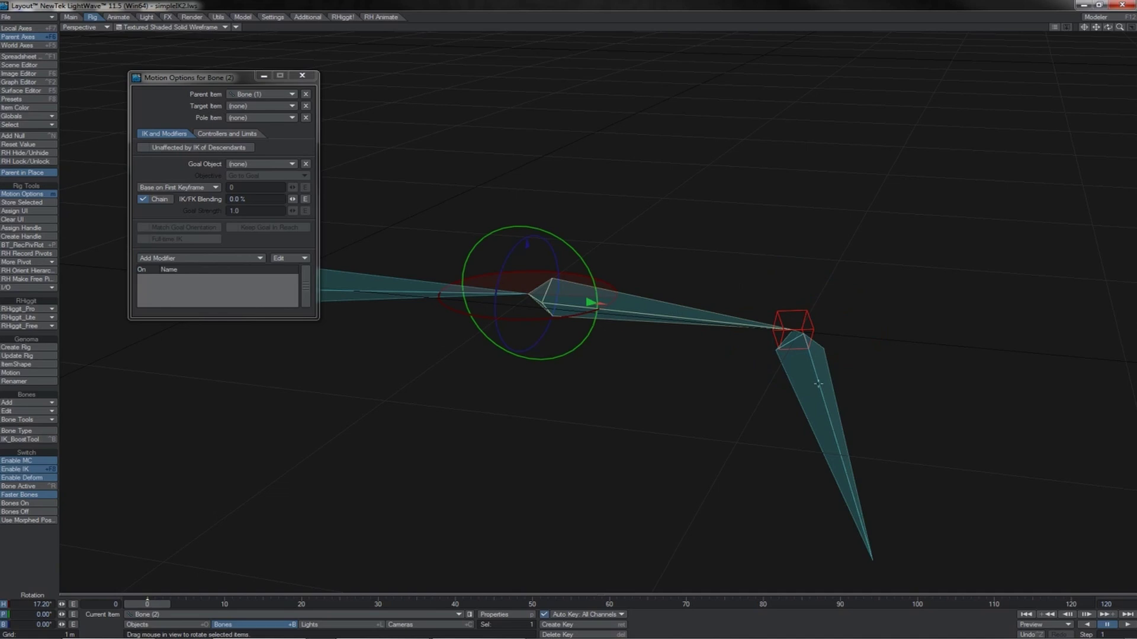
key(equal)
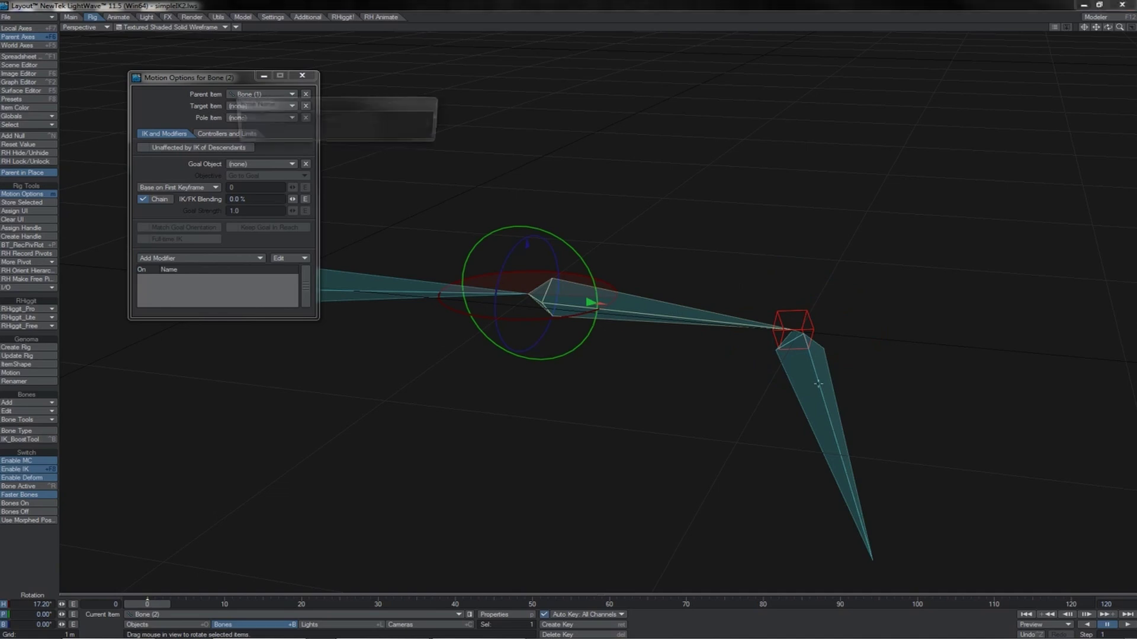
key(Return)
Make Bone (4) take its heading, pitch and bank from Bone (3) with Same as Item controllers and World rotation
click(19, 65)
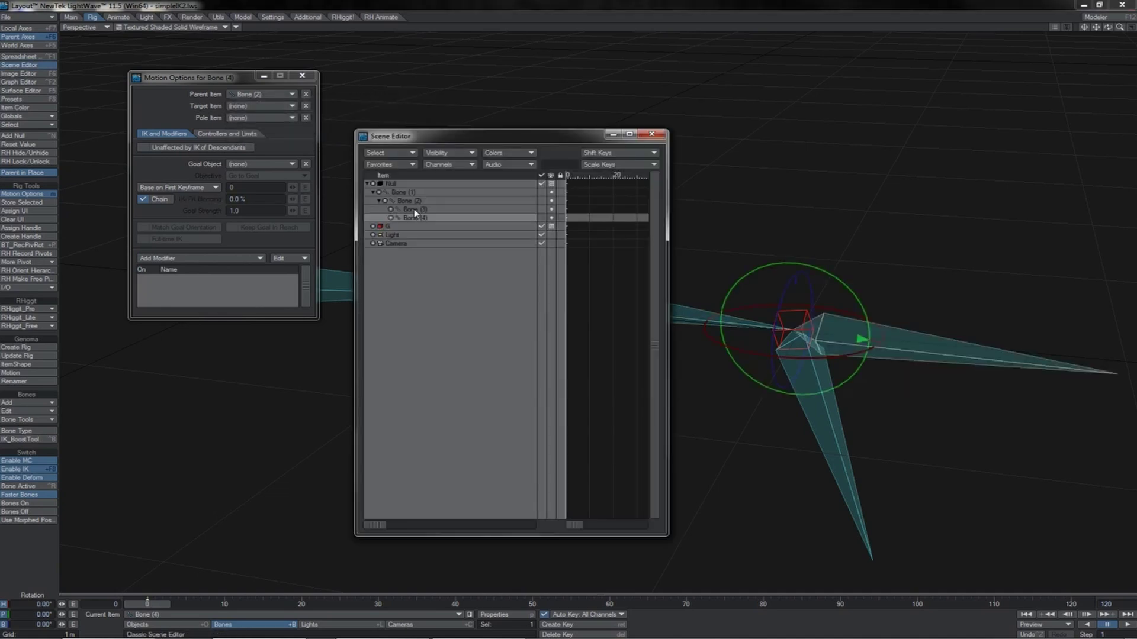
click(413, 209)
click(414, 217)
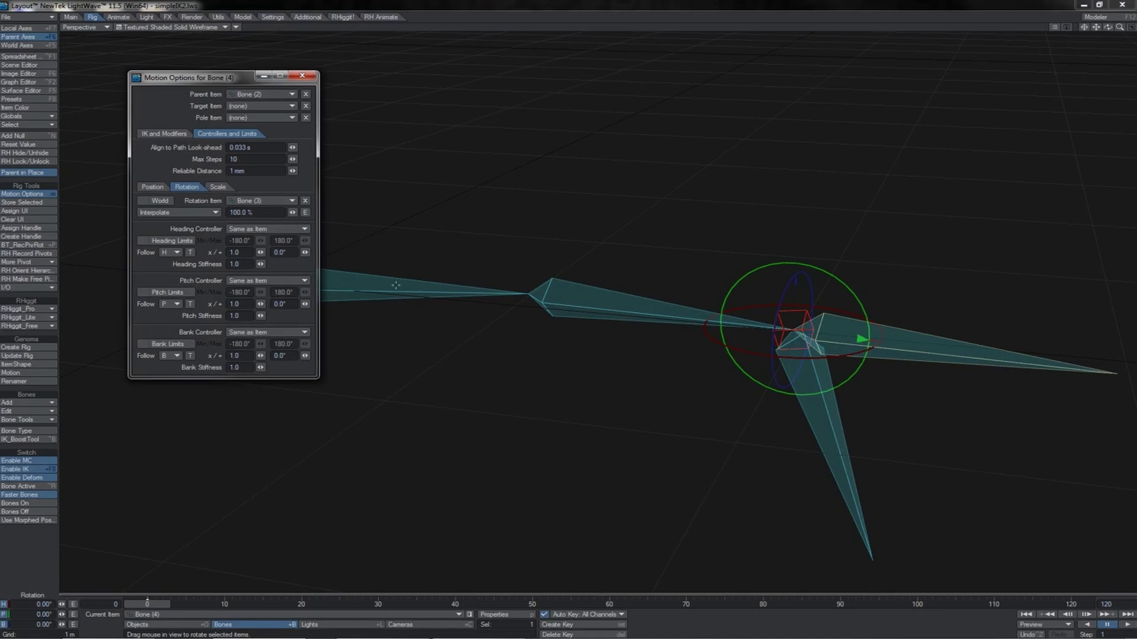
click(155, 201)
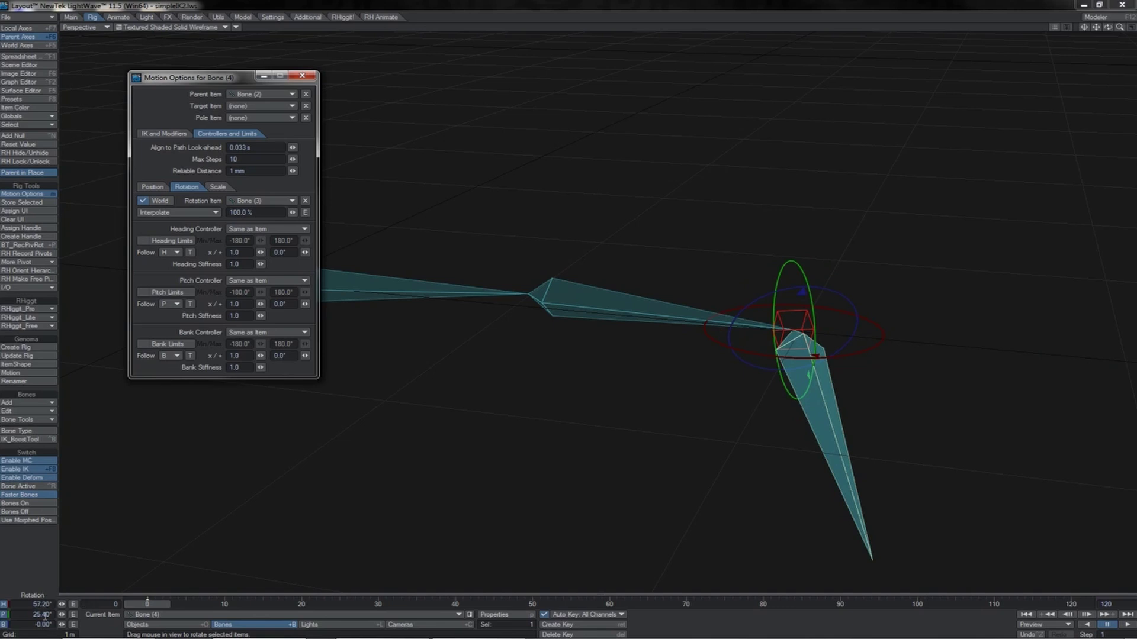
Show the scene hierarchy and check where Bone (3) sits relative to Bone (4)
click(20, 65)
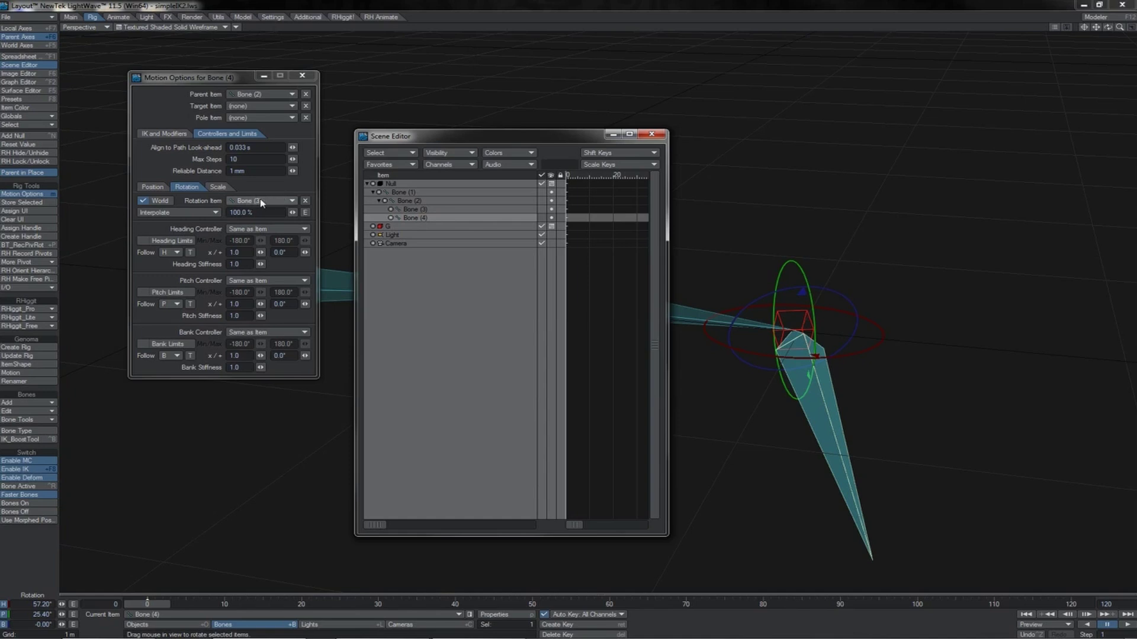
click(419, 210)
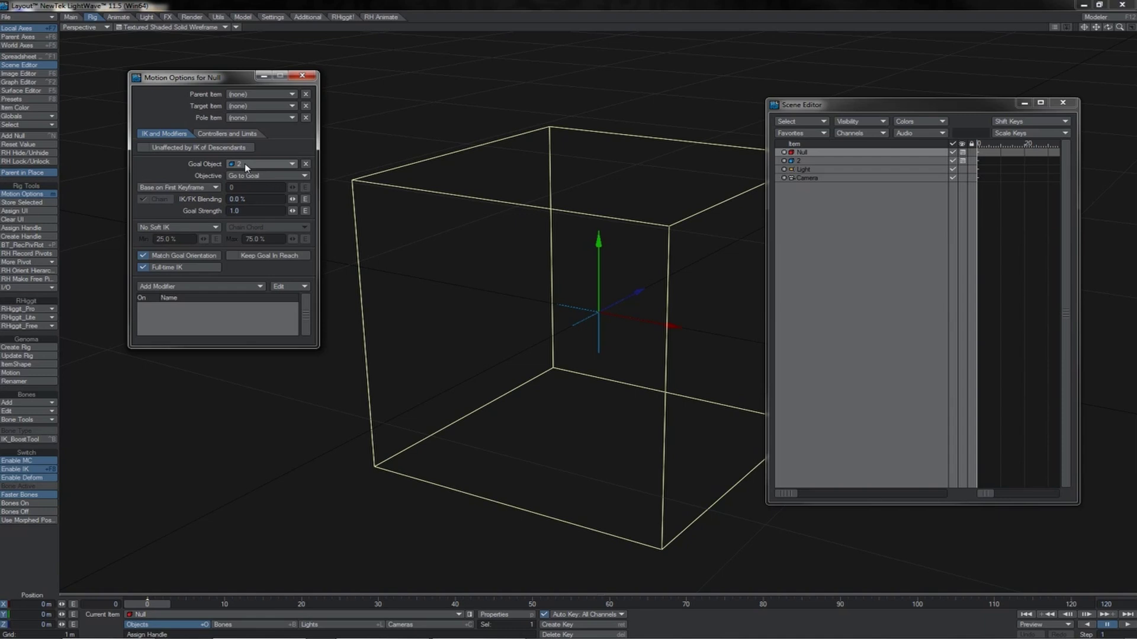
Rotate goal null 2 freely and scale it down to about 0.498 to test the matched Null
click(604, 328)
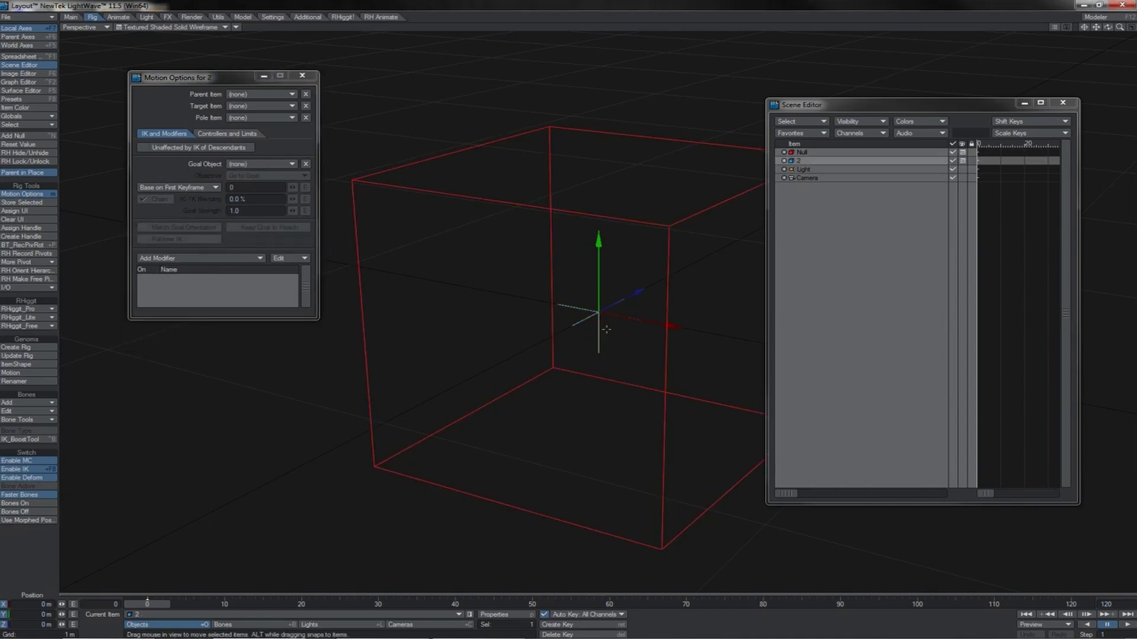
key(y)
drag(606, 329, 613, 391)
key(shift+h)
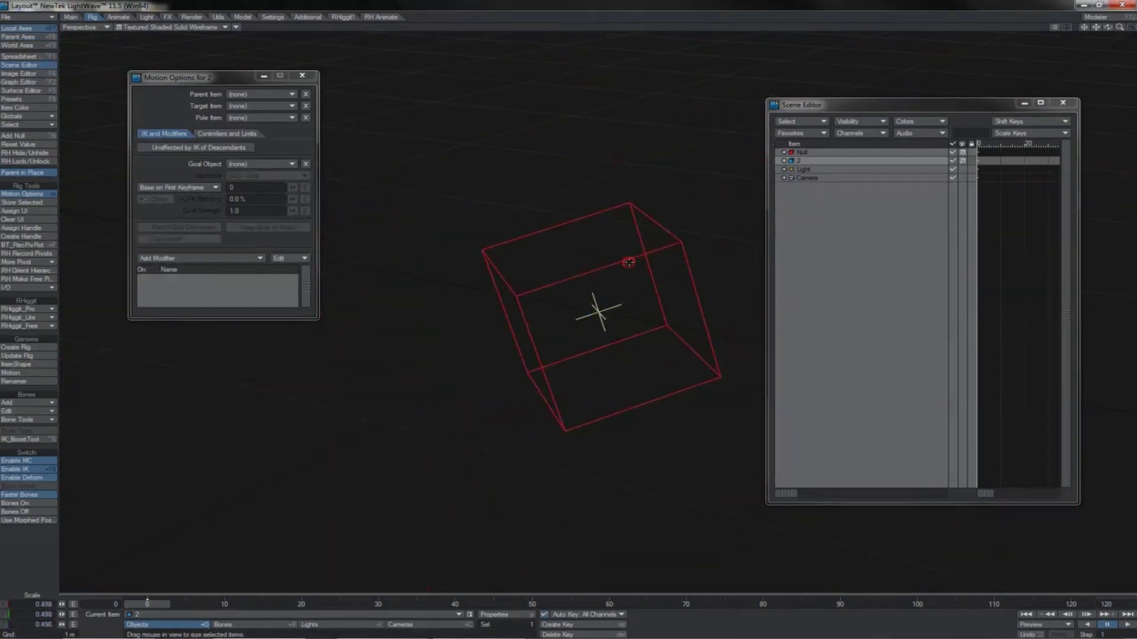
click(628, 263)
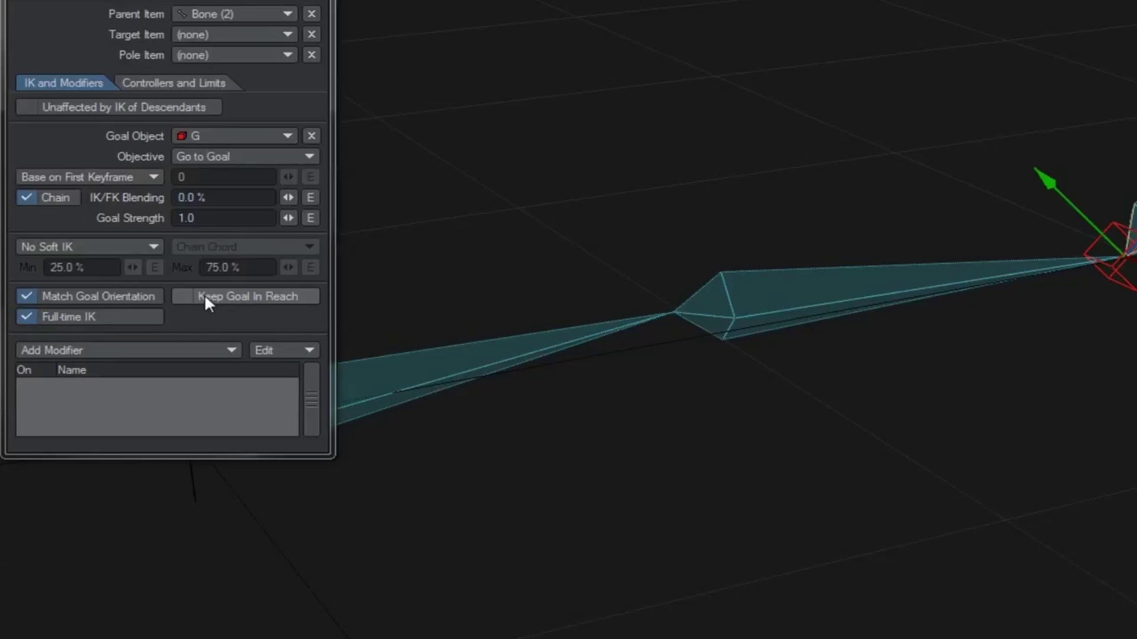
Turn on Keep Goal In Reach for Bone (3) and try moving goal G, undoing the move
click(205, 297)
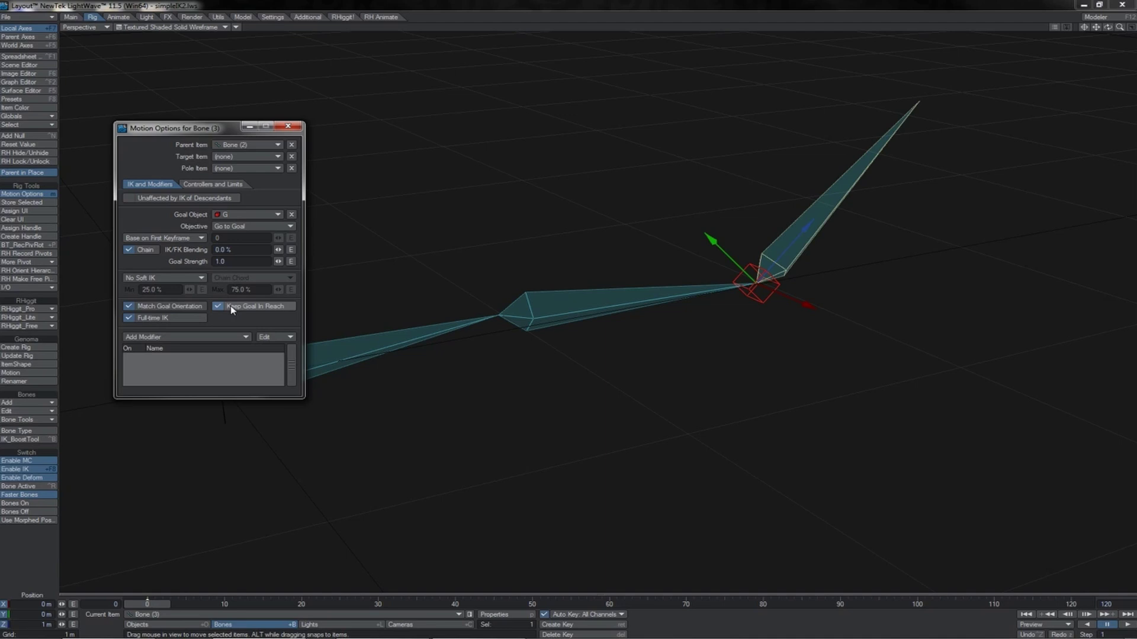
click(760, 295)
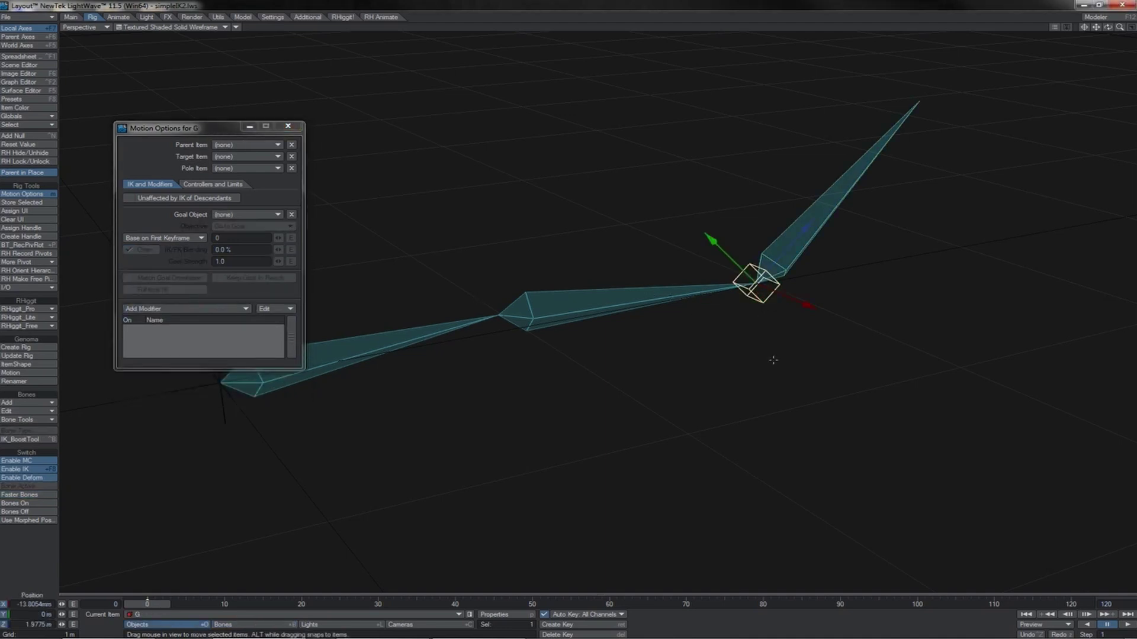
drag(756, 284, 728, 269)
key(ctrl+z)
Reposition the motion options window and try moving Null along its Z axis, undoing the move
drag(207, 128, 221, 78)
click(200, 385)
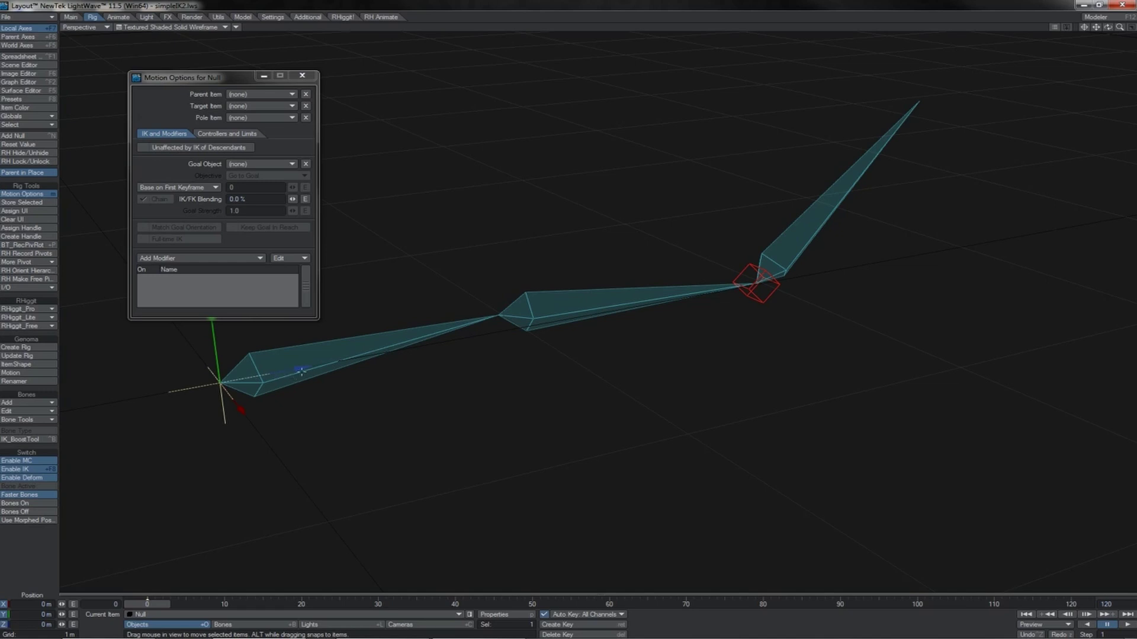
mouse_move(301, 369)
mouse_down()
mouse_move(495, 323)
mouse_move(65, 417)
mouse_move(414, 346)
mouse_move(177, 385)
mouse_move(303, 367)
mouse_up()
key(ctrl+z)
Check goal G's position and move Null backward along Z to about -728 mm
click(757, 296)
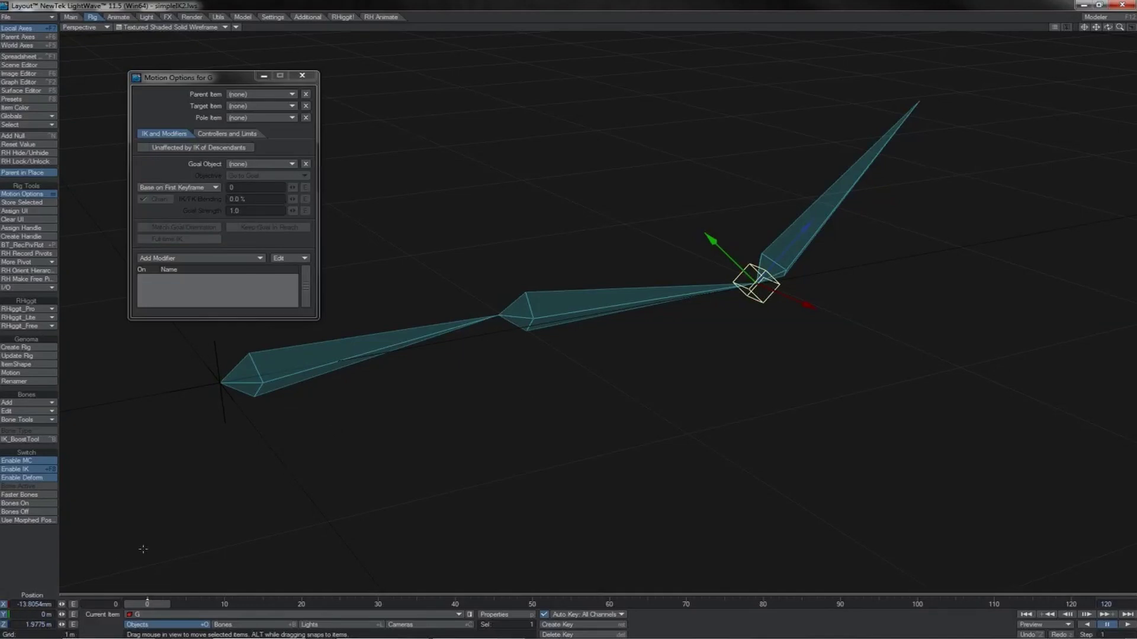
click(221, 402)
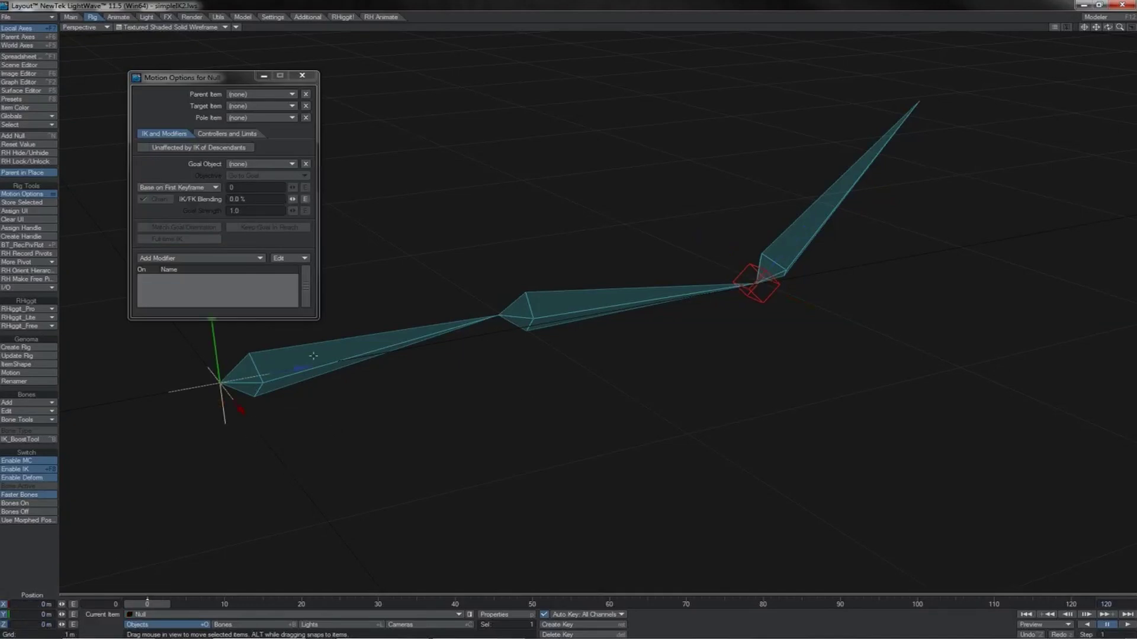
drag(308, 367, 106, 410)
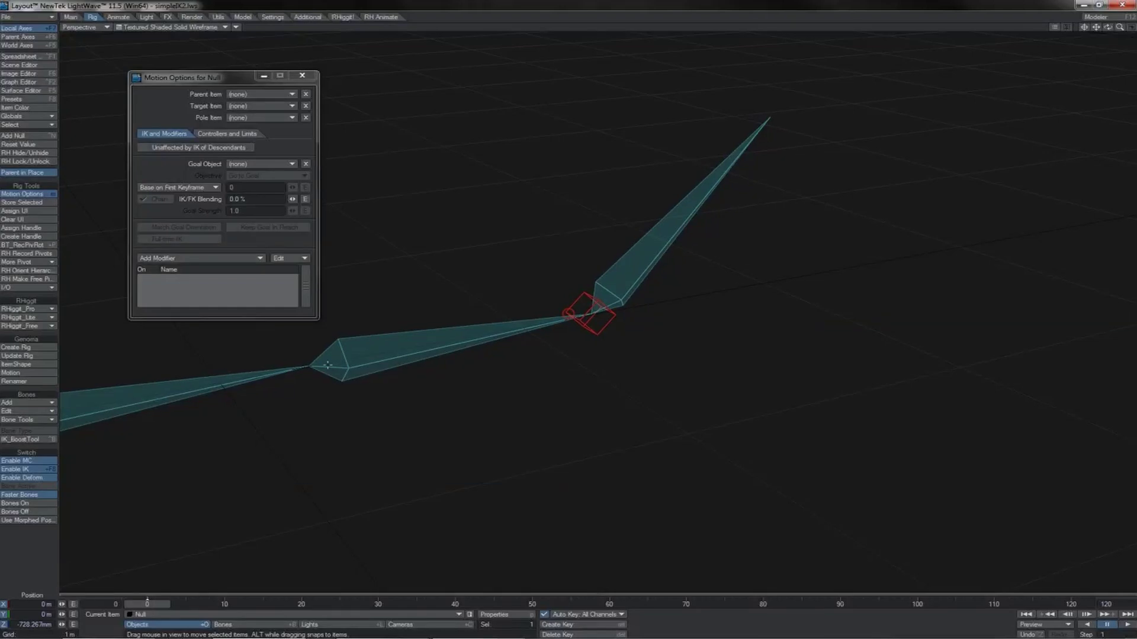
Try moving goal G freely away from the chain, then undo the move
click(614, 319)
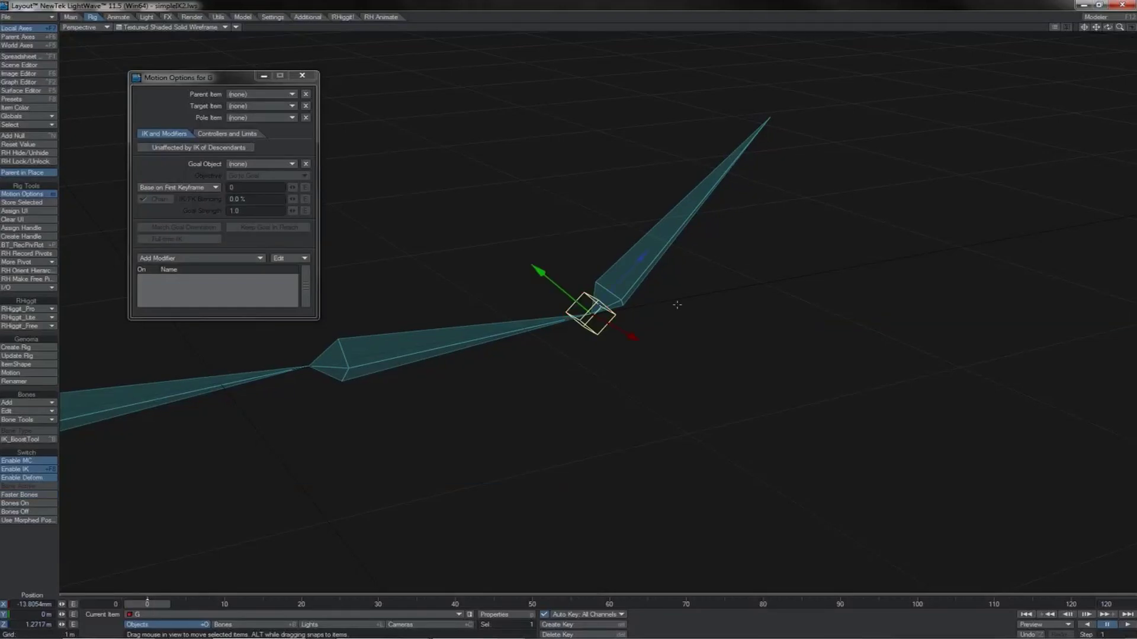
drag(682, 309, 755, 396)
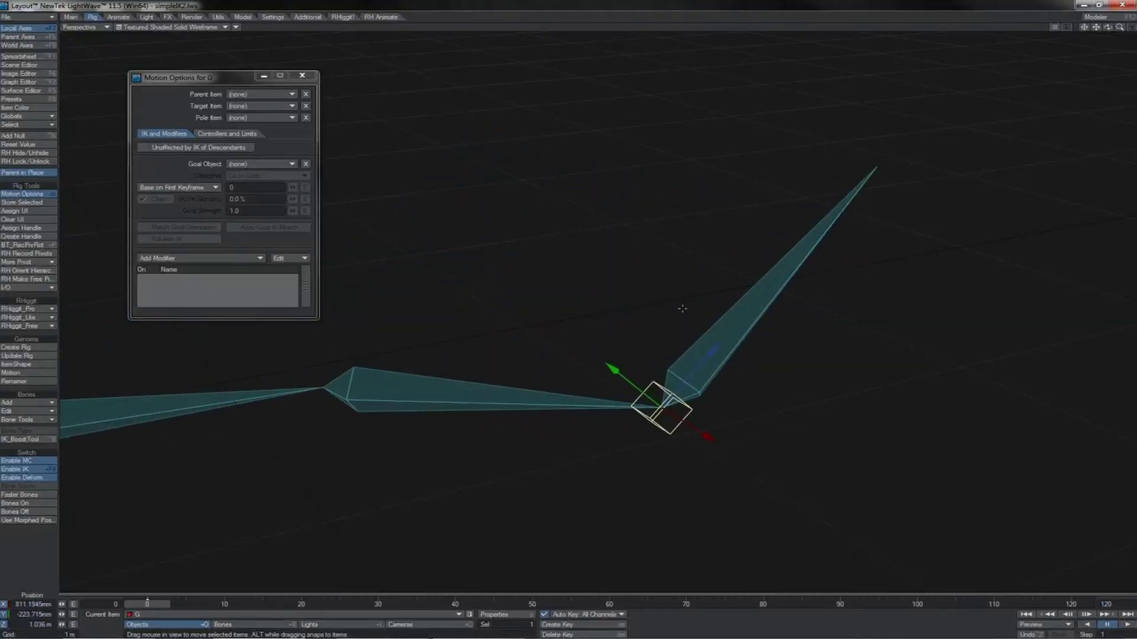
key(ctrl+z)
key(ctrl+z)
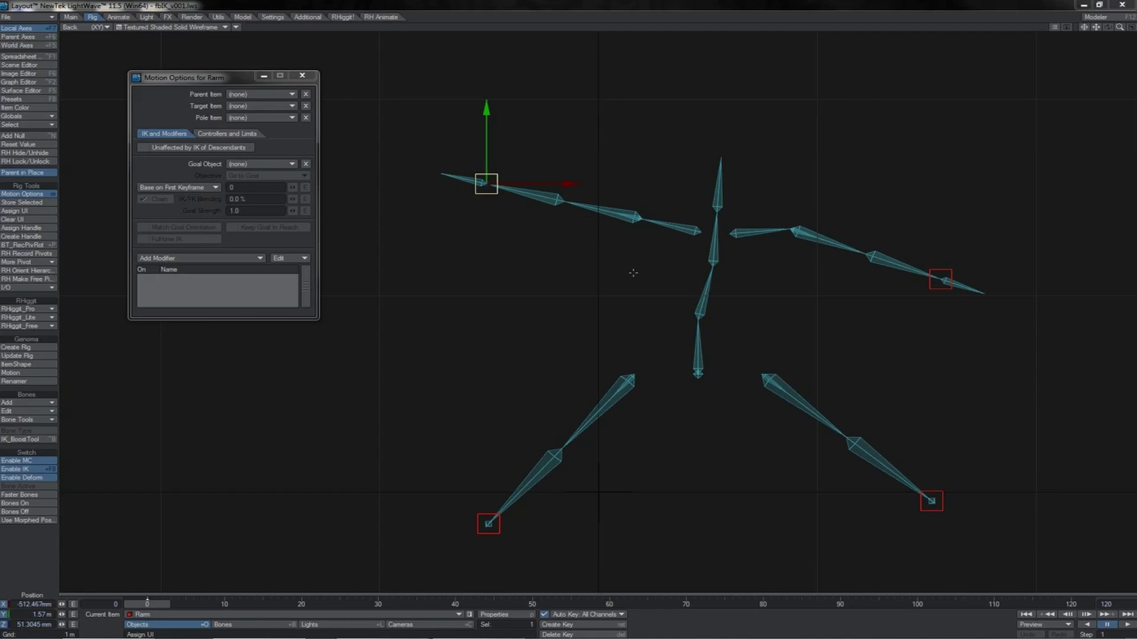
Check Bone (12)'s motion options in the full-body rig and move goal Rarm to about X -6.03 m, Y 2.35 m
click(489, 194)
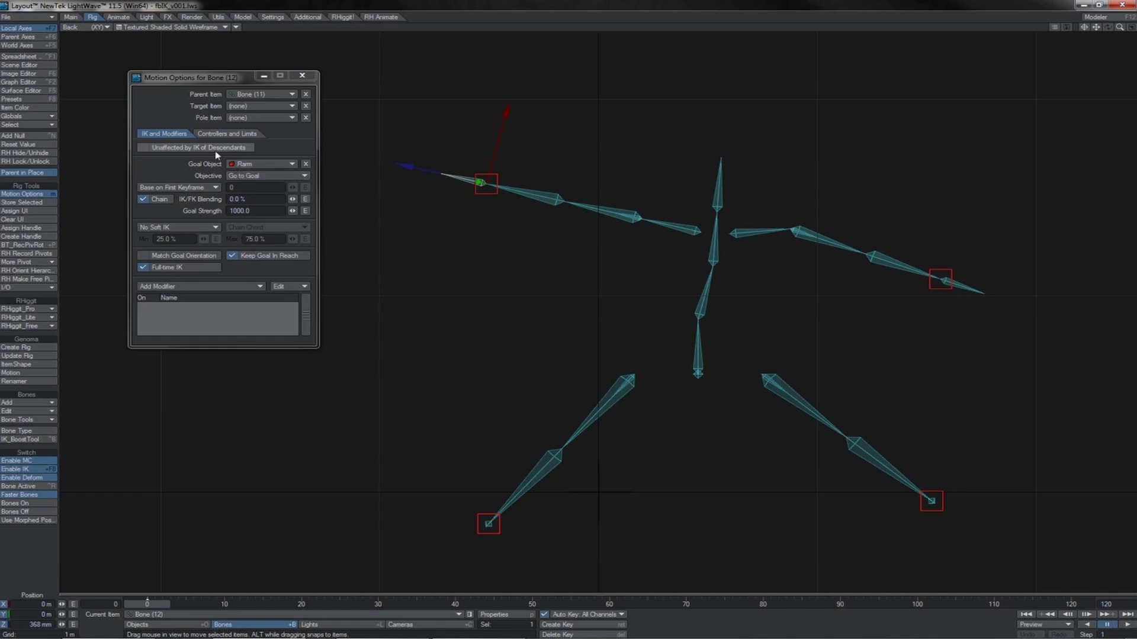
click(496, 175)
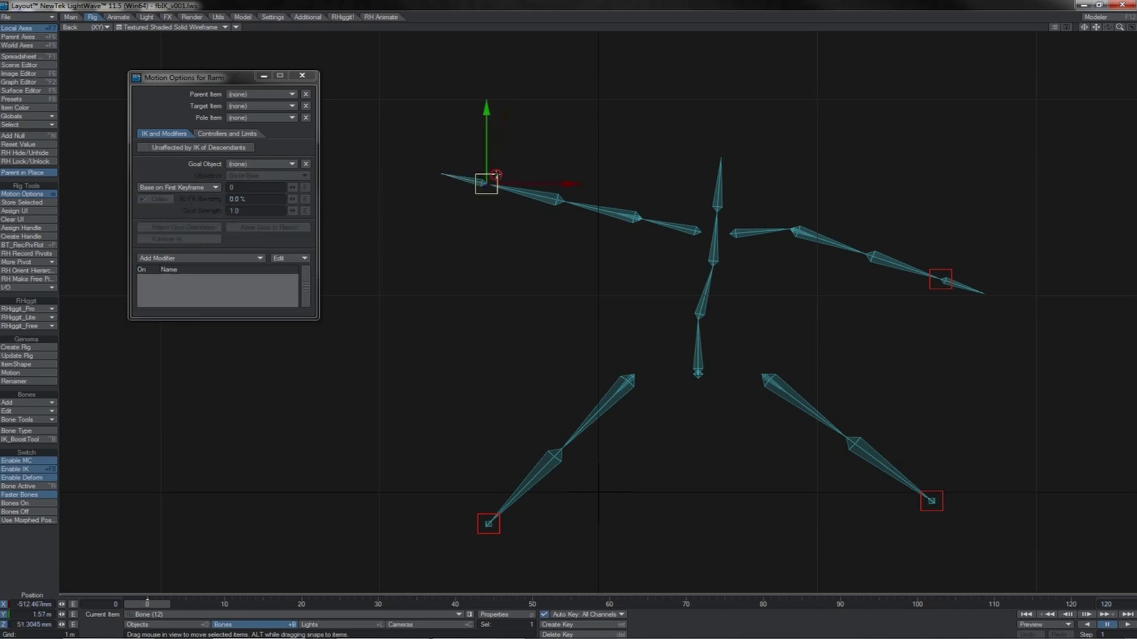
mouse_move(473, 237)
mouse_down()
mouse_move(659, 333)
mouse_move(635, 285)
mouse_move(578, 250)
mouse_move(473, 237)
mouse_up()
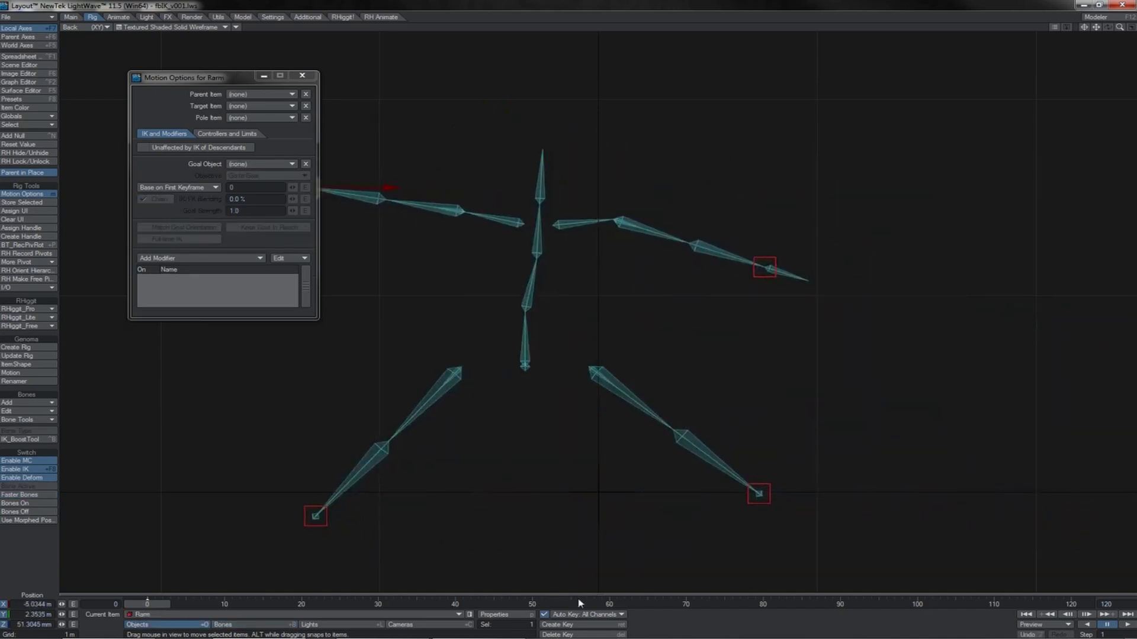
Move the opposite foot goal and then Rfoot outward to spread the legs, with Rfoot at about X -5.93 m
click(766, 505)
mouse_move(840, 451)
mouse_down()
mouse_move(747, 496)
mouse_move(638, 511)
mouse_move(824, 457)
mouse_up()
drag(742, 499, 939, 450)
click(455, 536)
drag(638, 489, 658, 495)
drag(476, 545, 251, 501)
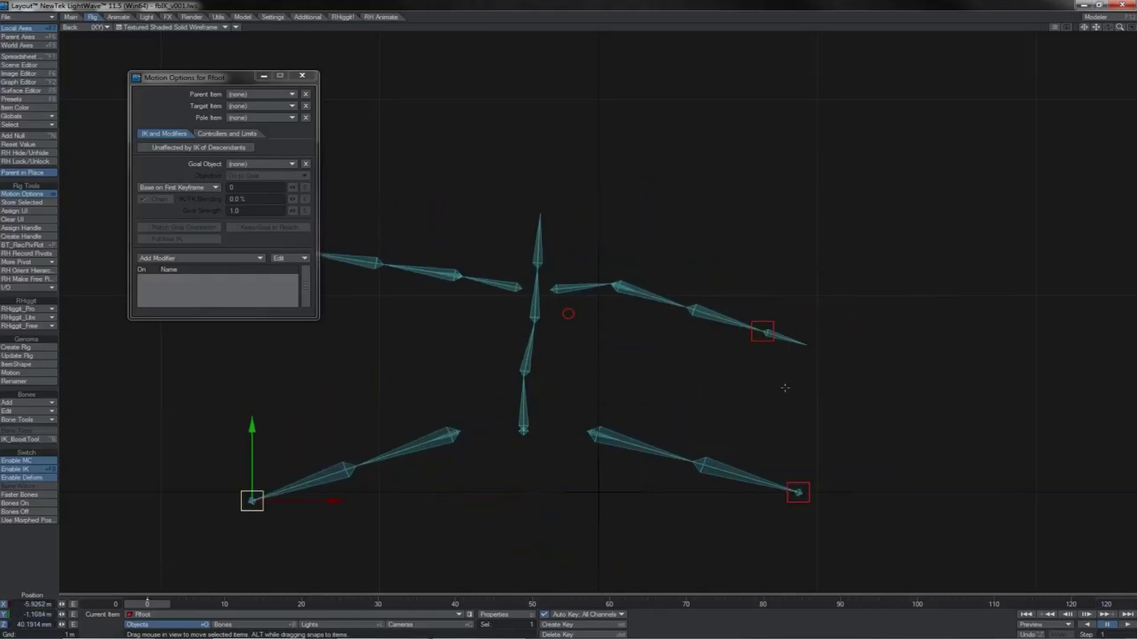
Raise the hand goal opposite Rarm up and outward, then move goal Rfoot freely to test the full-body rig
click(766, 330)
drag(764, 331, 899, 192)
click(396, 431)
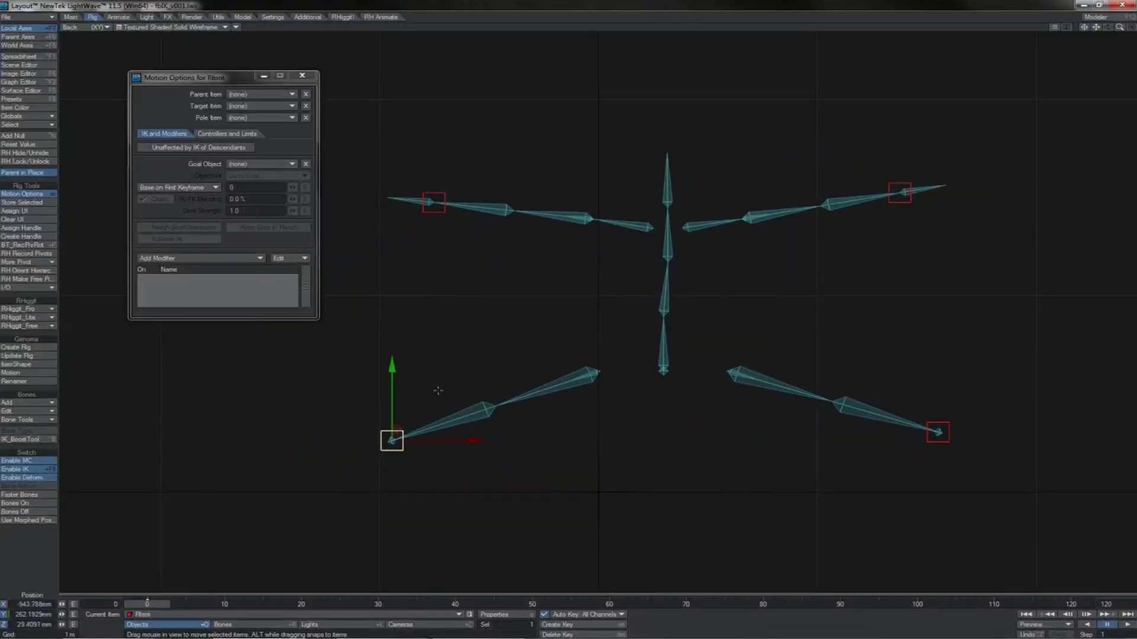
drag(441, 379, 963, 473)
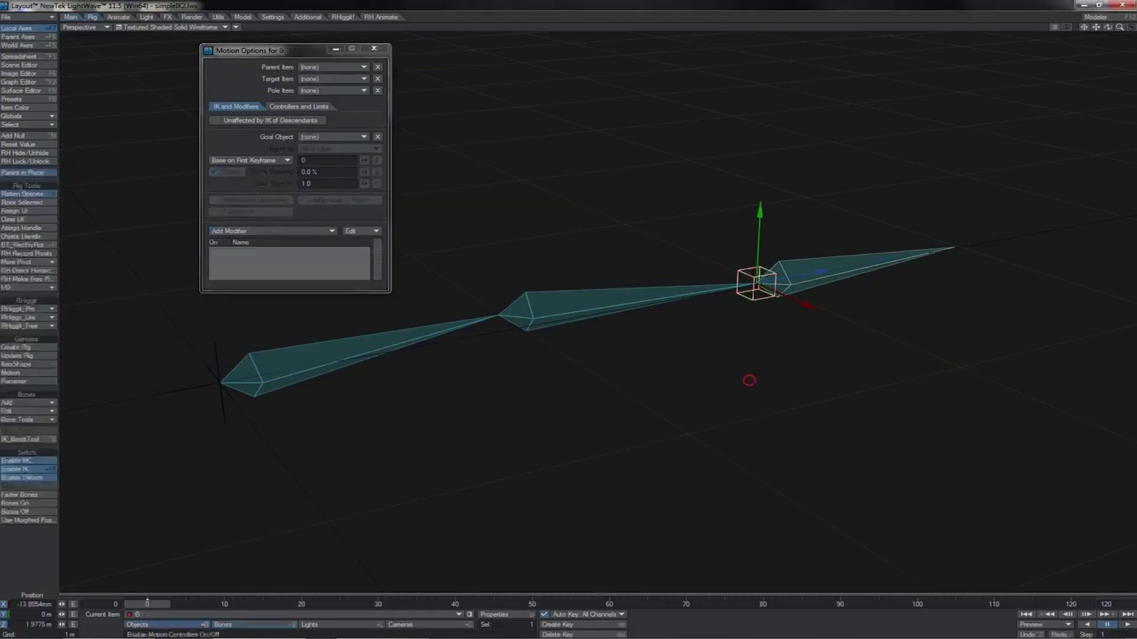
Try moving goal G in the simple chain, check Bone (3)'s IK settings, and undo the goal move
drag(750, 381, 616, 396)
drag(624, 299, 747, 269)
click(747, 269)
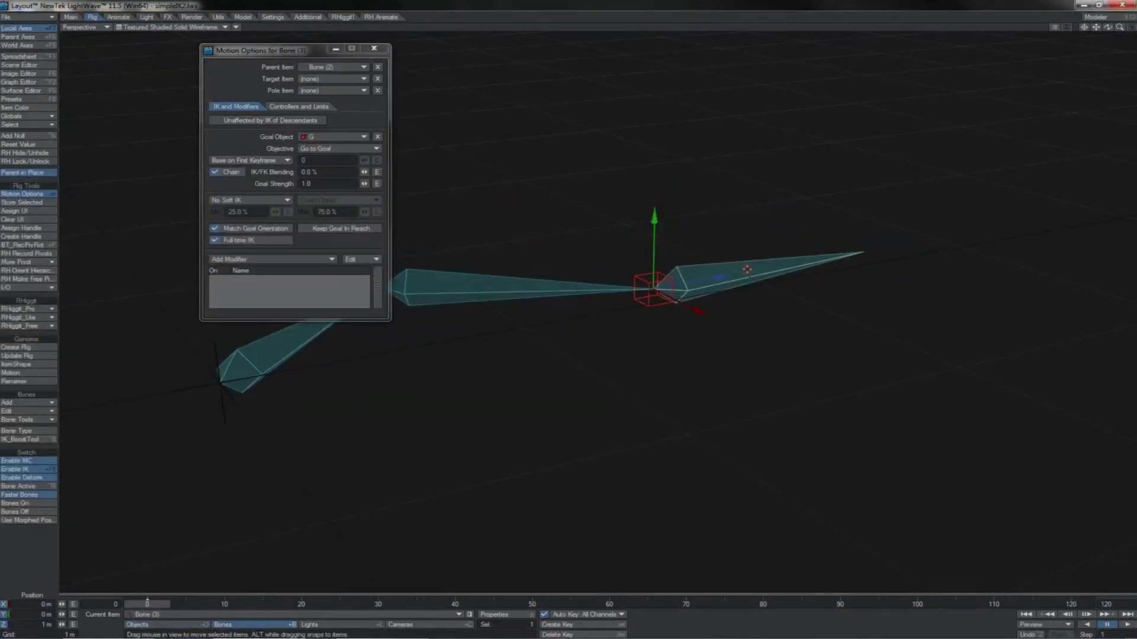
click(655, 275)
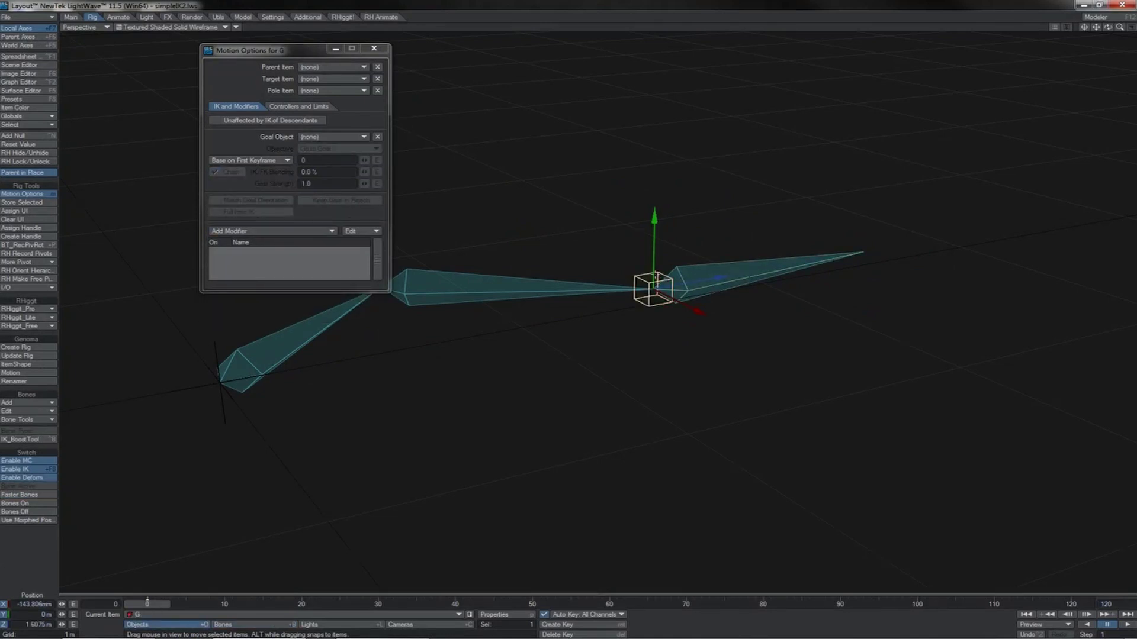
key(ctrl+z)
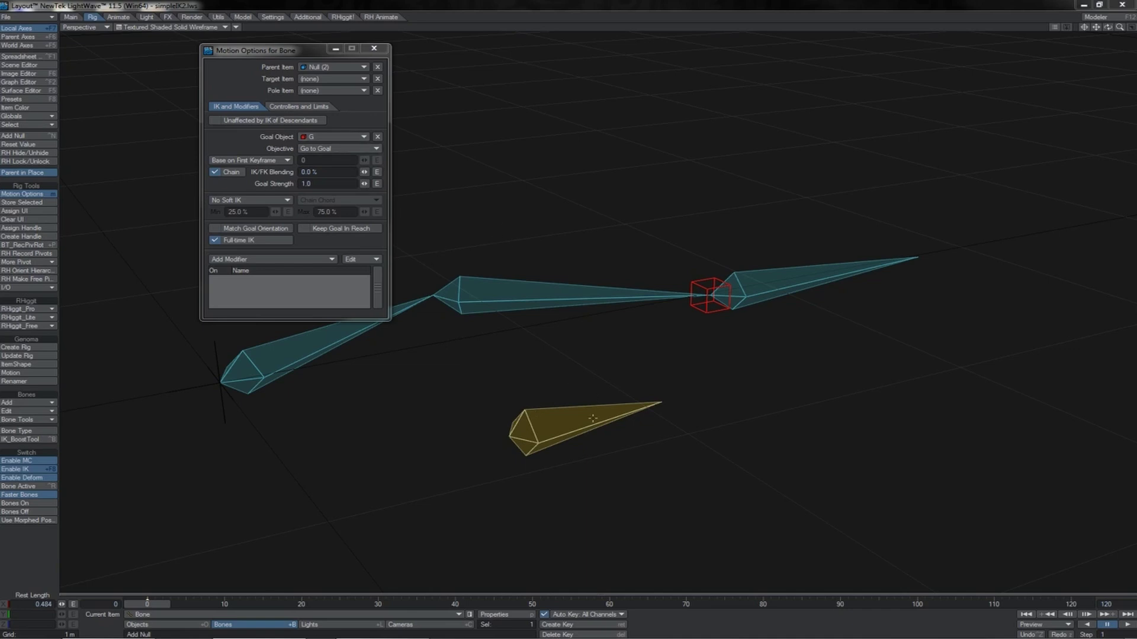
Set the separate bone's X, Y and Z position controllers to Inverse Kinematics
click(292, 108)
click(323, 202)
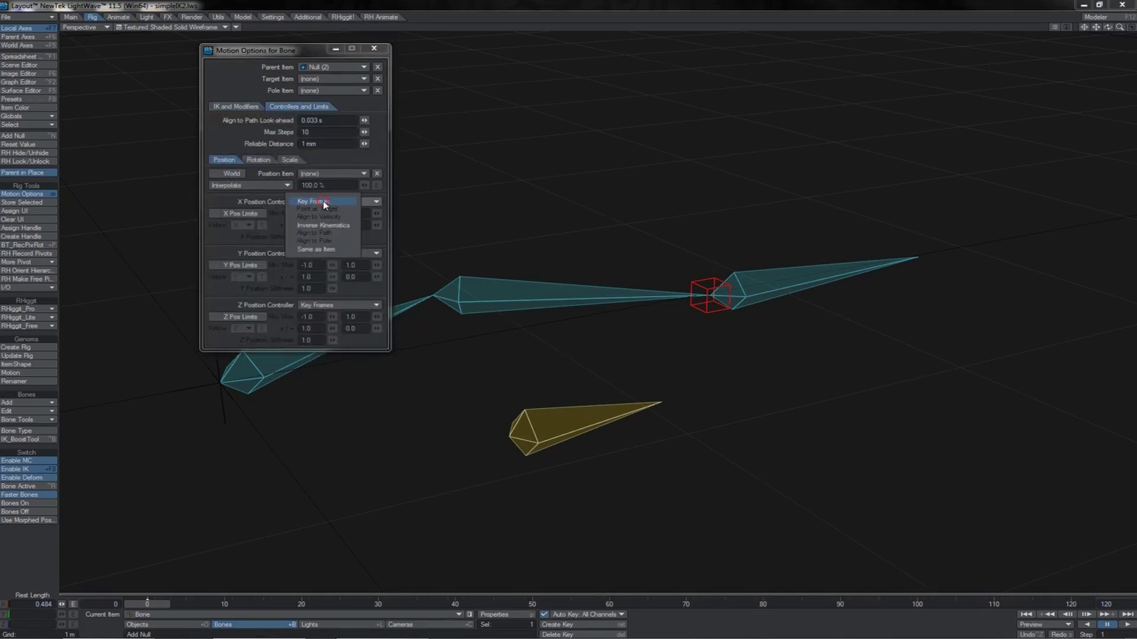
click(323, 226)
click(328, 253)
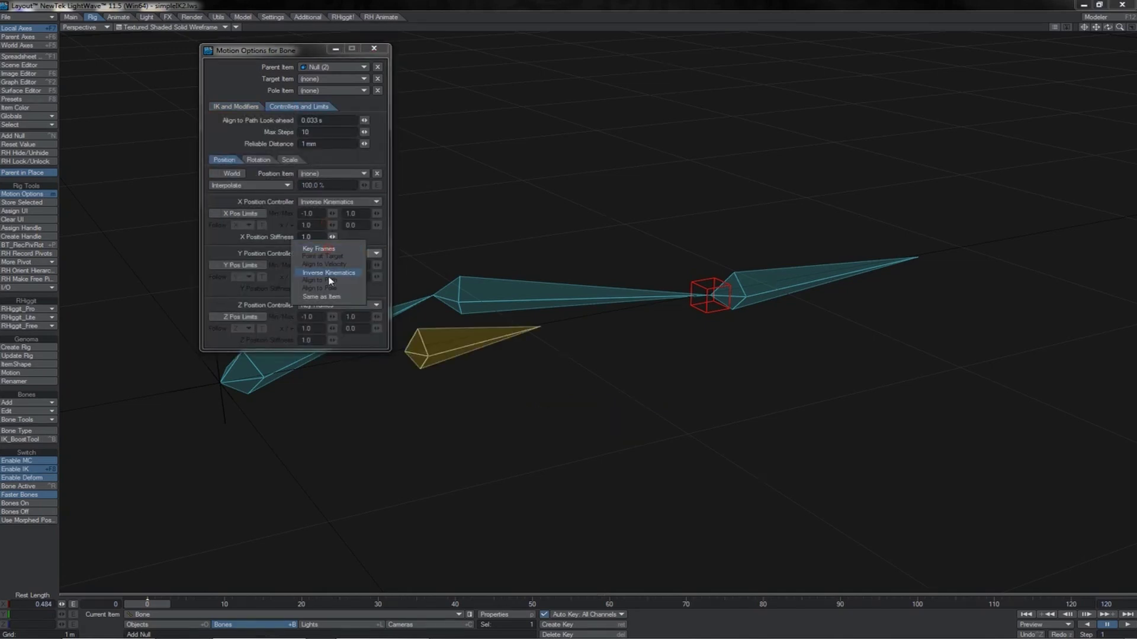
click(328, 273)
click(329, 305)
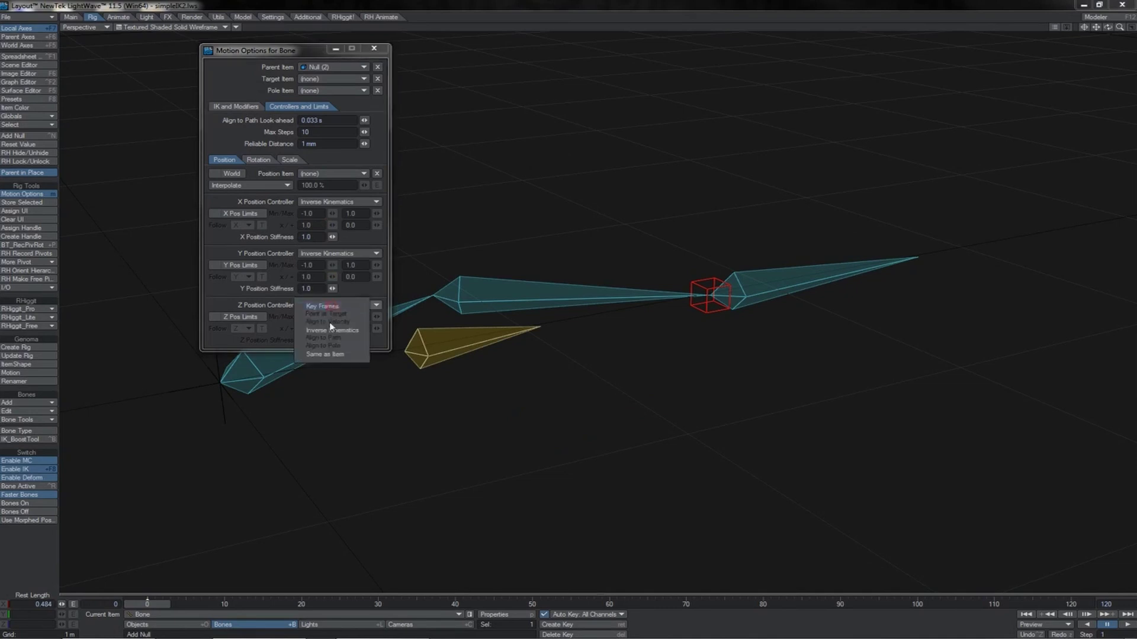
click(329, 330)
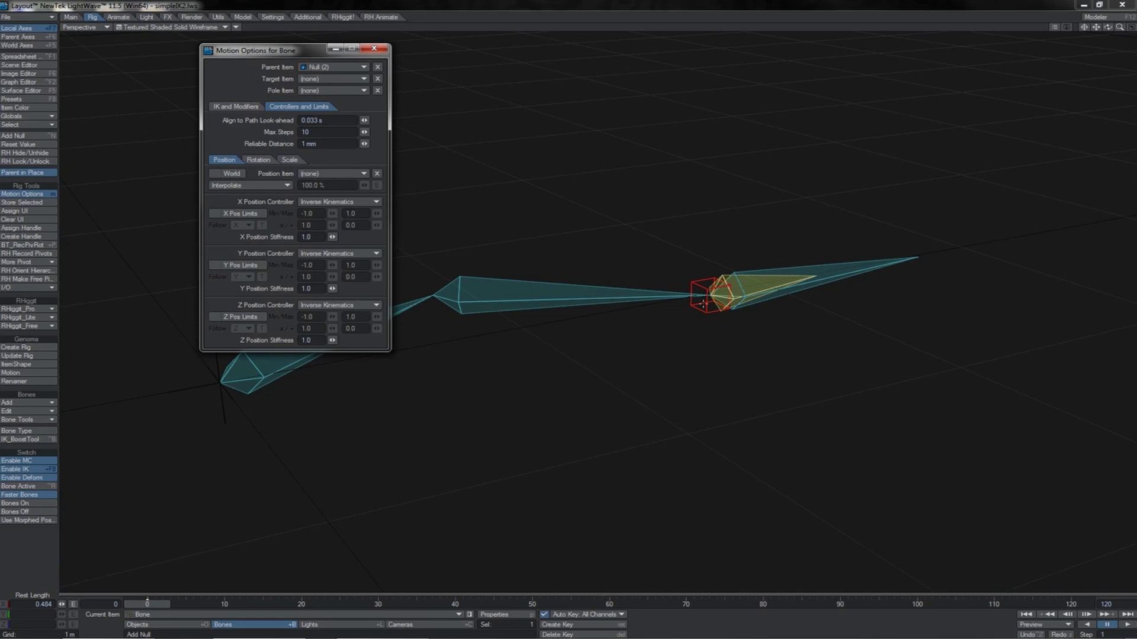
Change the separate bone's IK objective to Point at Goal
click(236, 106)
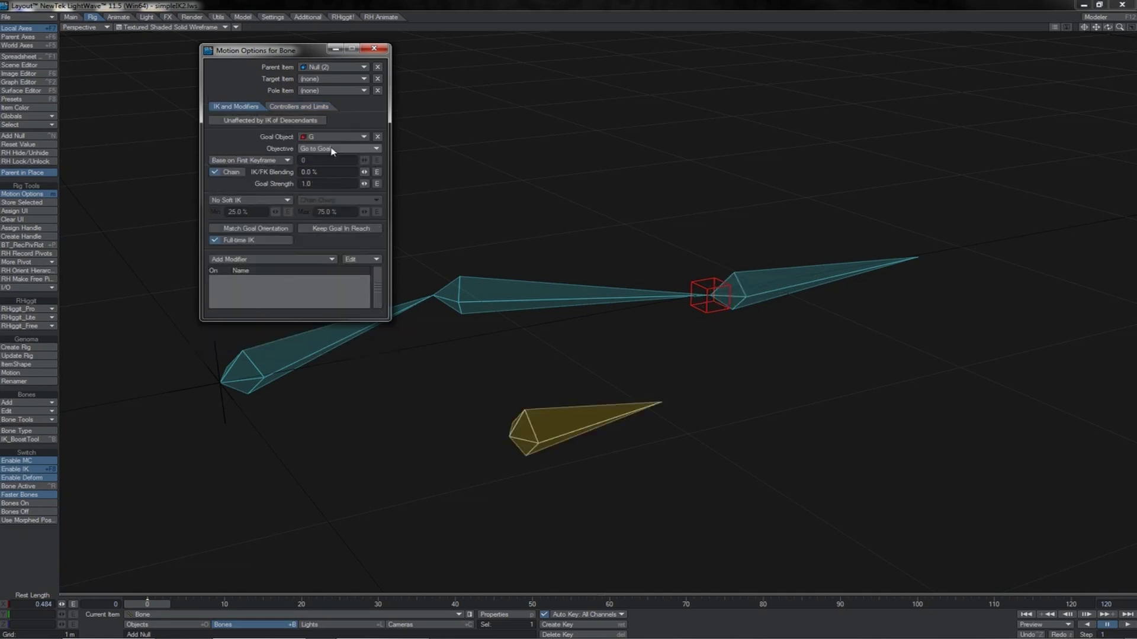
click(329, 149)
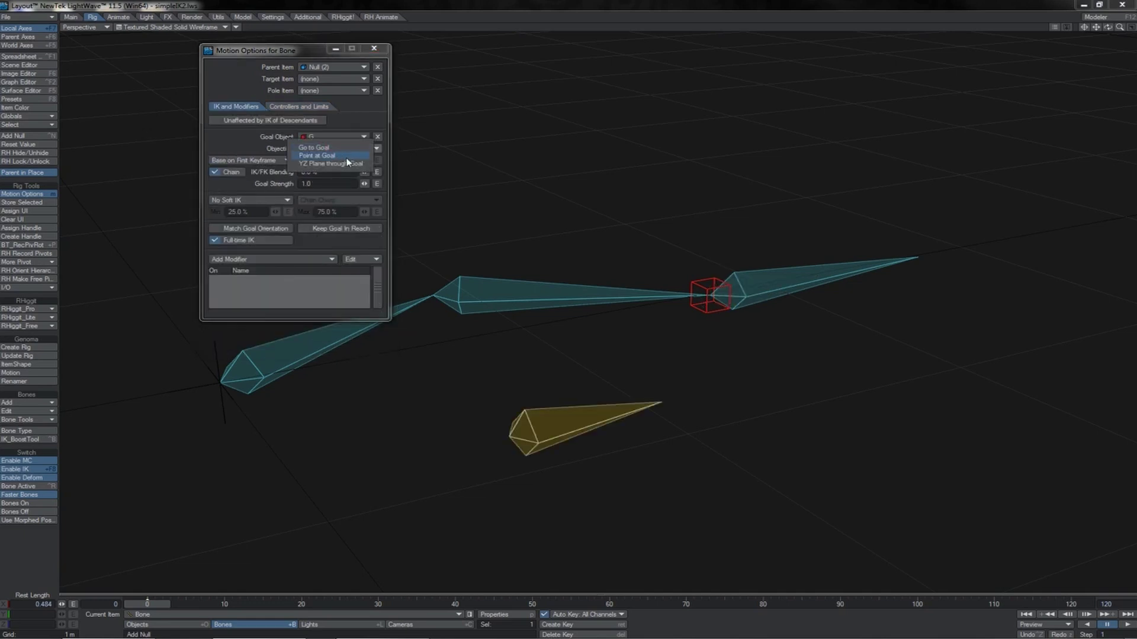
click(347, 157)
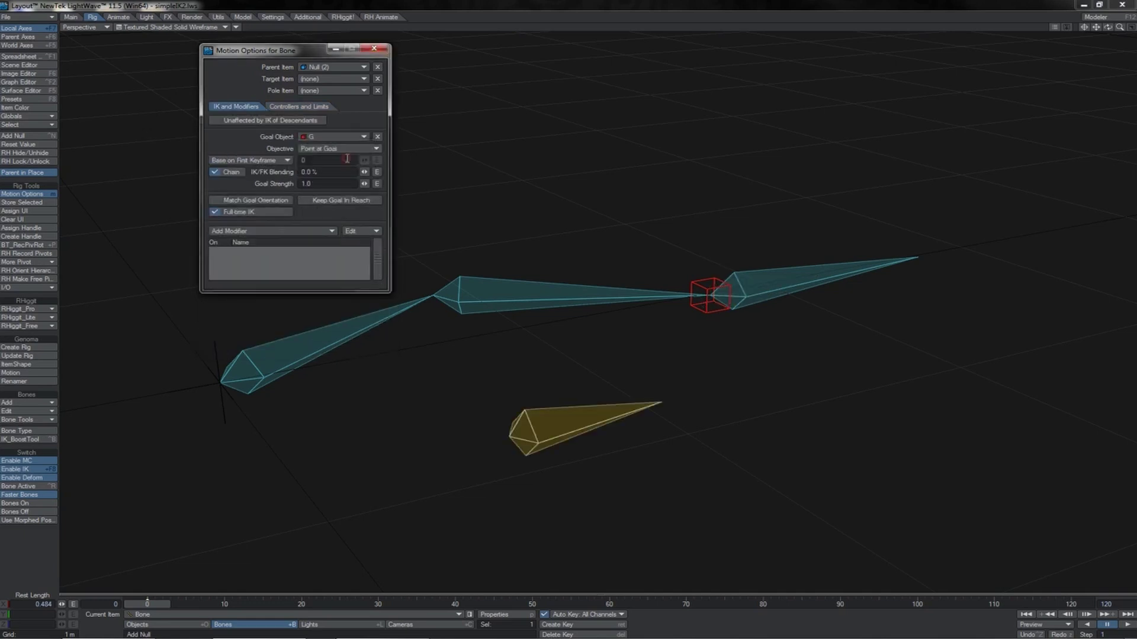
Set the separate bone's heading and pitch controllers to Inverse Kinematics
click(315, 107)
click(260, 160)
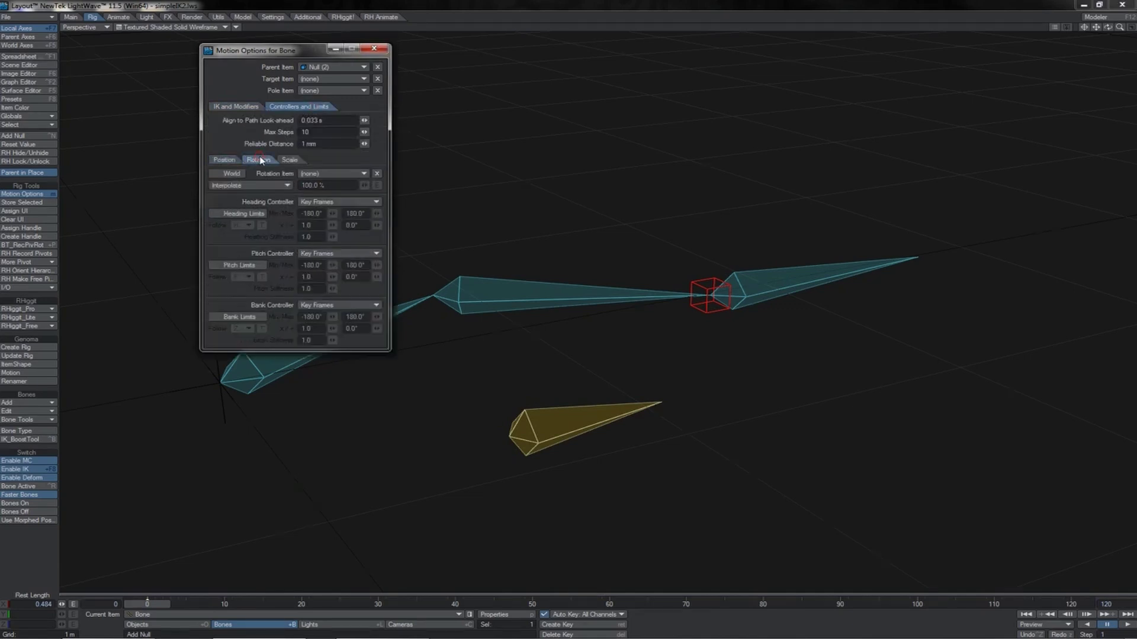
click(323, 202)
click(320, 226)
click(320, 254)
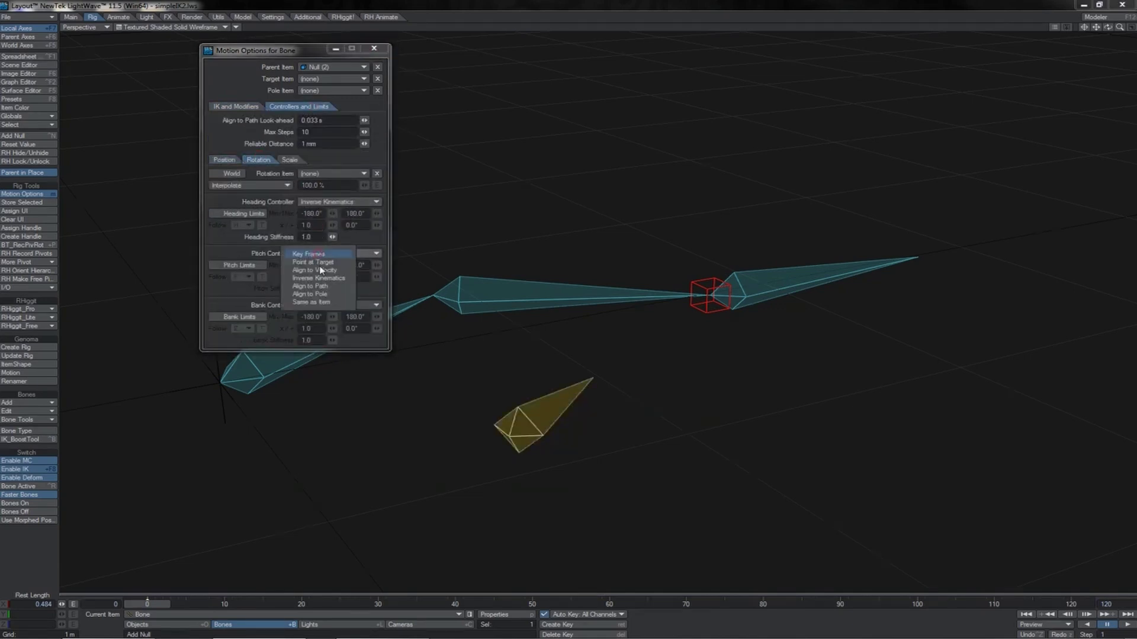
Move goal G vertically and freely to test how the separate bone points at it
click(710, 312)
drag(712, 252, 712, 301)
drag(771, 327, 894, 364)
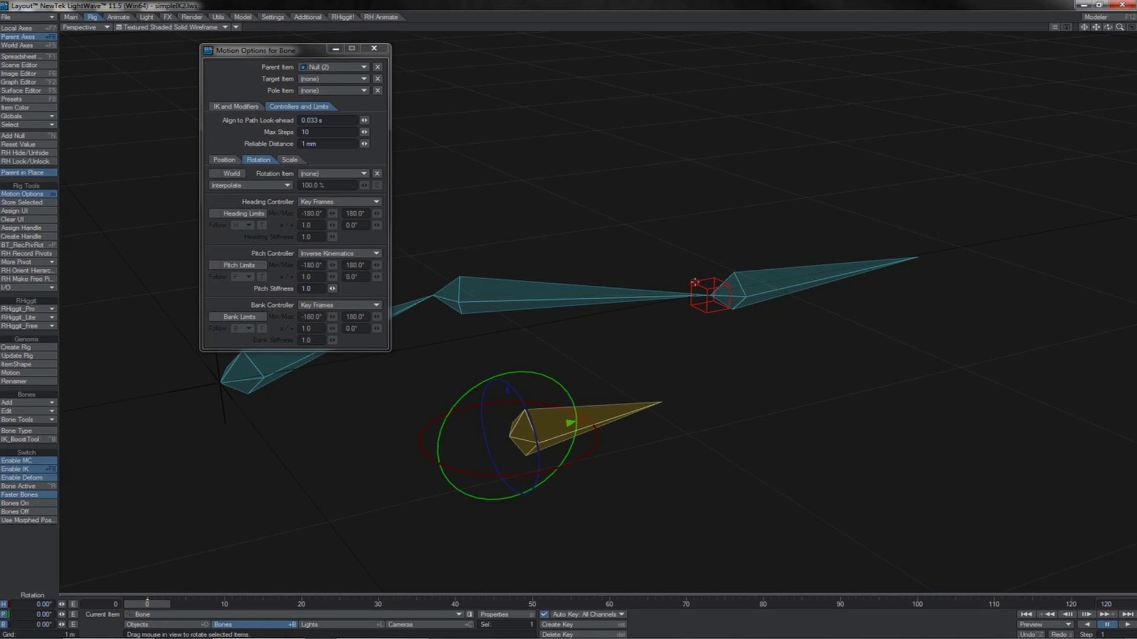
Move goal G to test the bone with only pitch on IK, leaving the goal at about 112 mm in Y
click(694, 282)
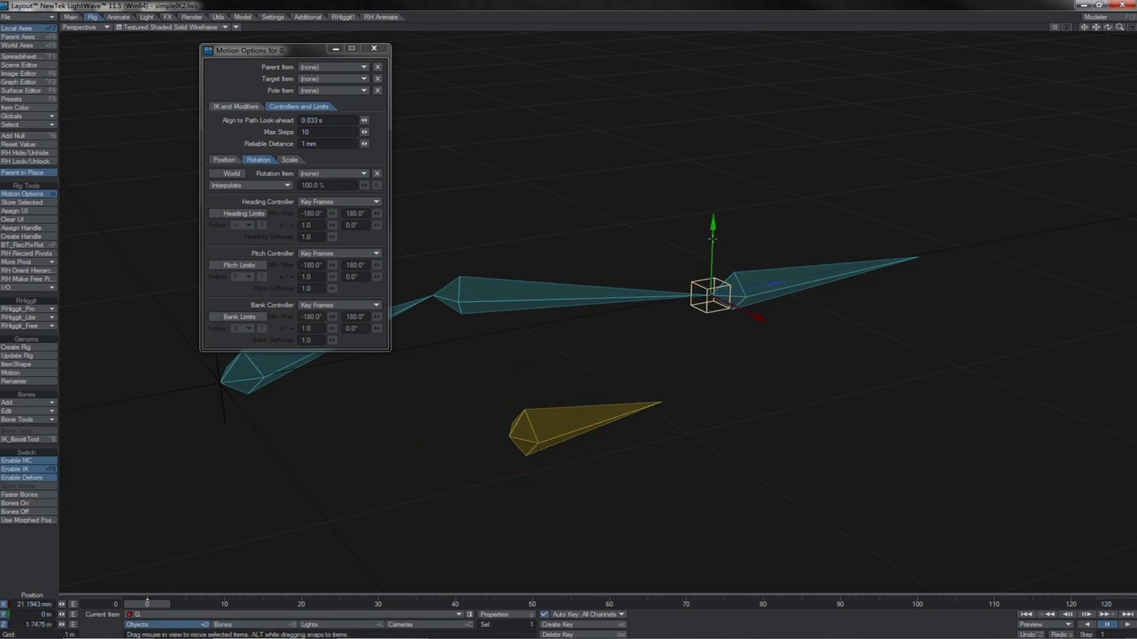
drag(713, 238, 710, 304)
right_drag(735, 474, 736, 381)
drag(736, 381, 612, 360)
drag(588, 245, 757, 341)
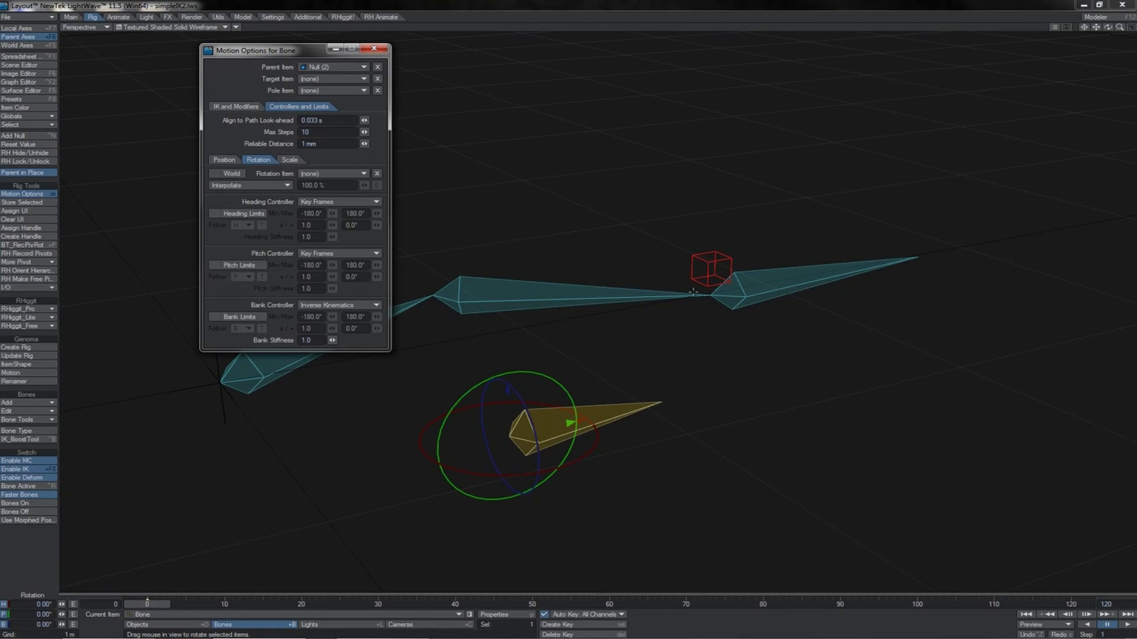
Switch the separate bone's pitch controller and then its heading controller to Inverse Kinematics
click(339, 253)
click(359, 264)
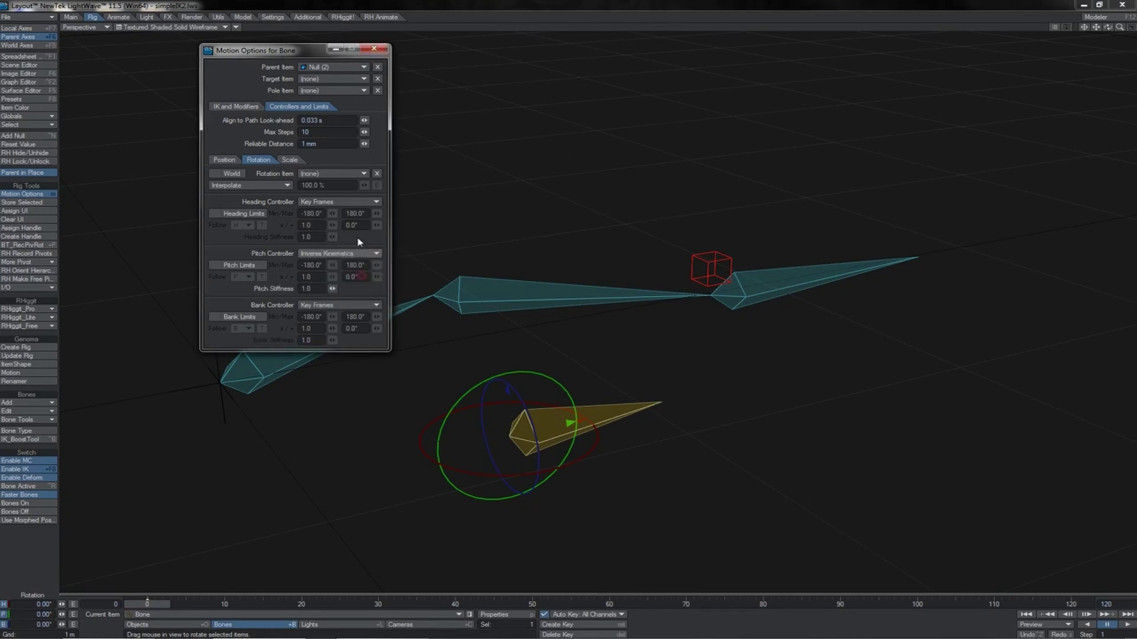
click(354, 202)
click(354, 227)
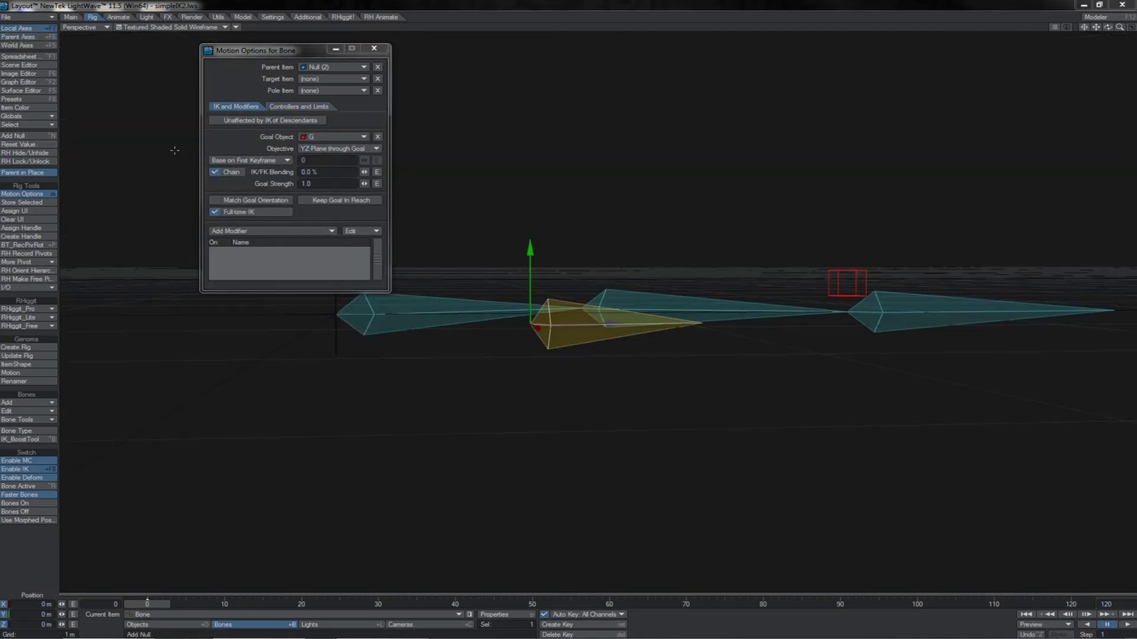
View the separate bone end-on and set its bank controller to Inverse Kinematics
click(314, 169)
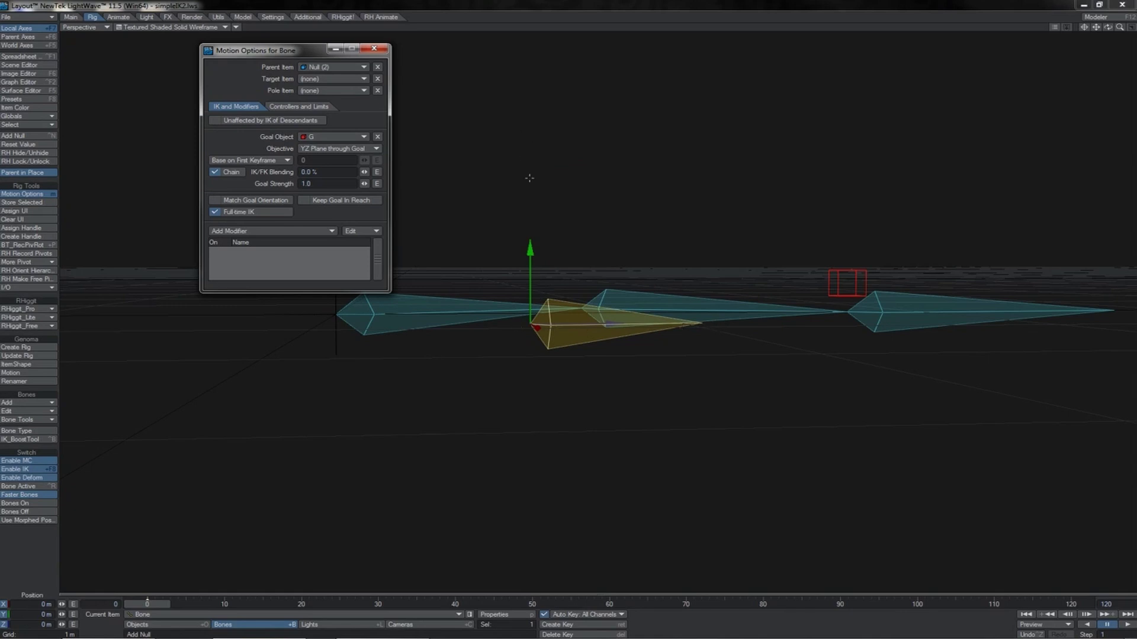
drag(532, 335, 809, 147)
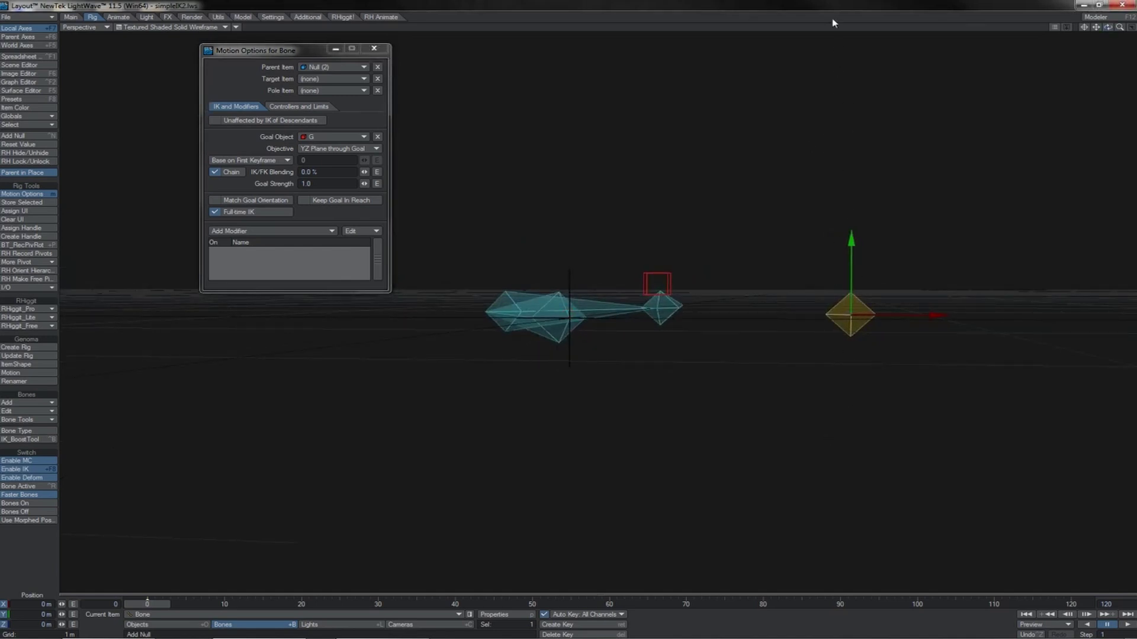
key(y)
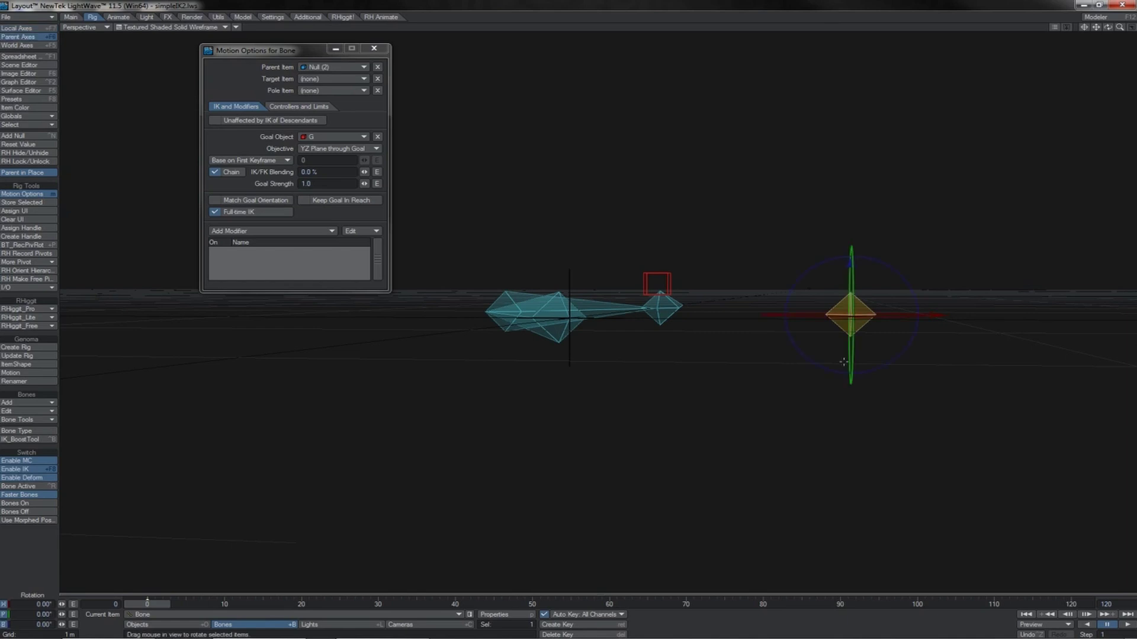
click(320, 106)
click(335, 305)
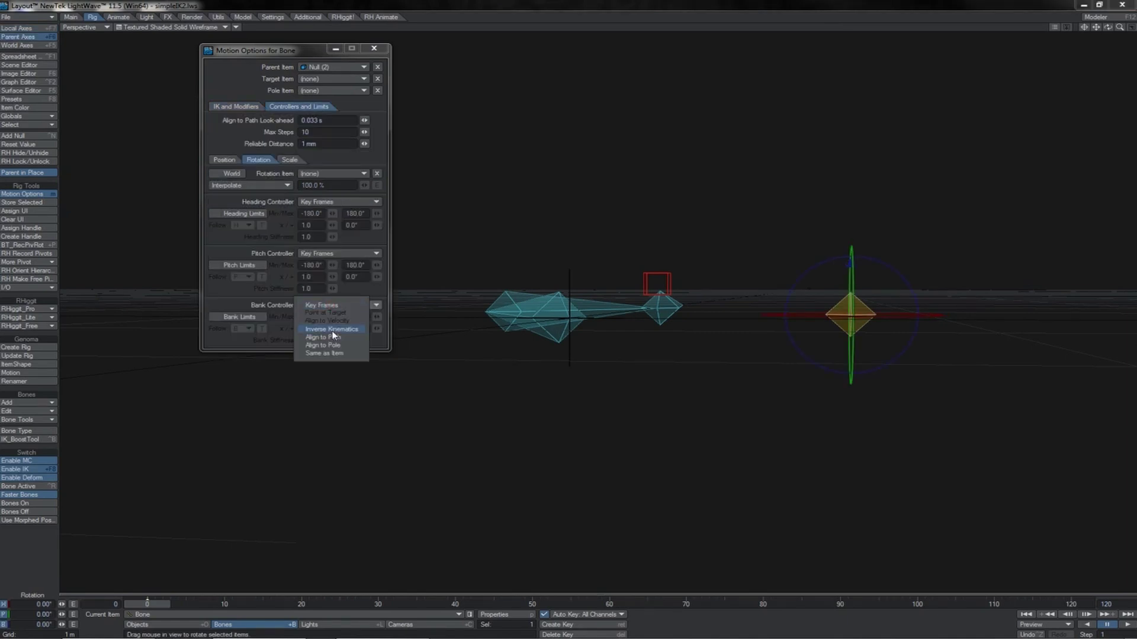
click(333, 329)
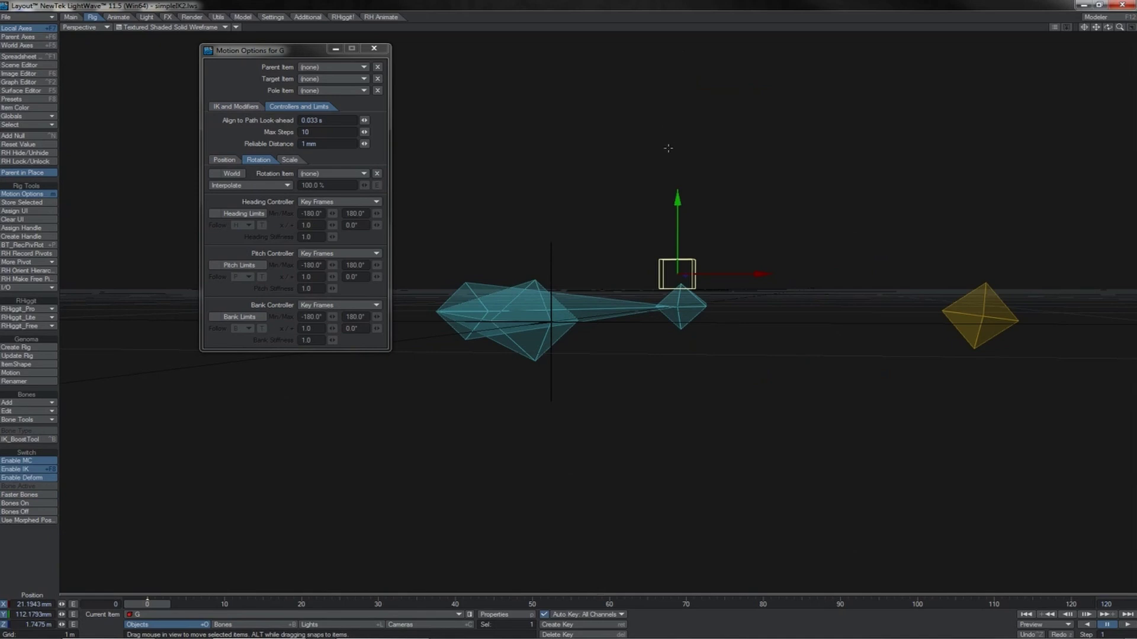
Raise goal G along Y to about 852 mm and select the separate bone for rotation
drag(677, 203, 677, 2)
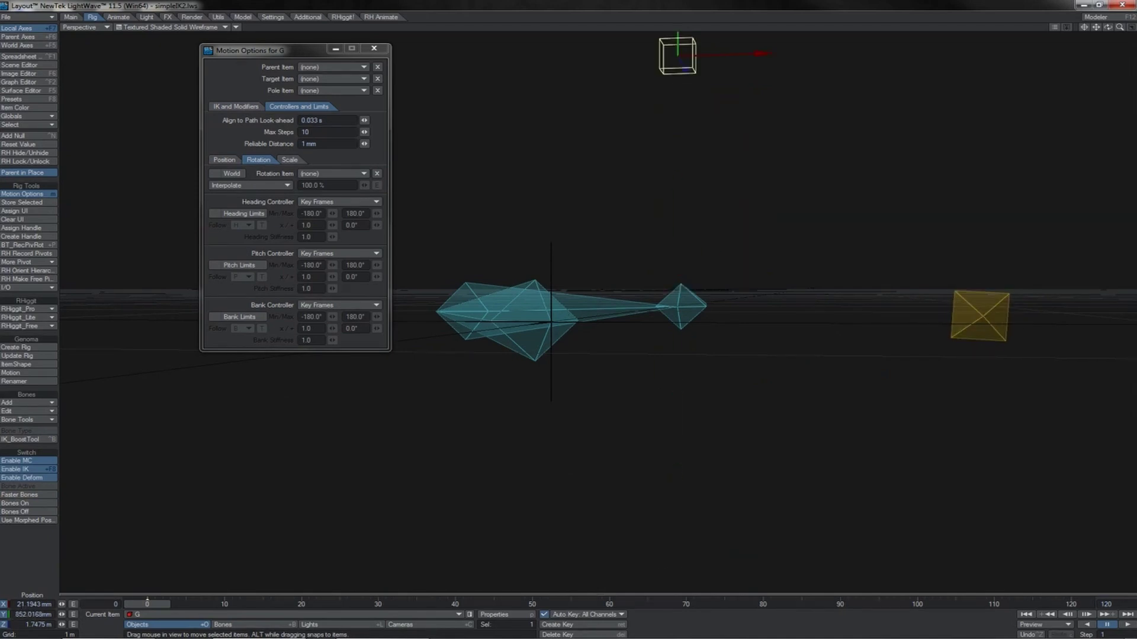
click(974, 305)
key(y)
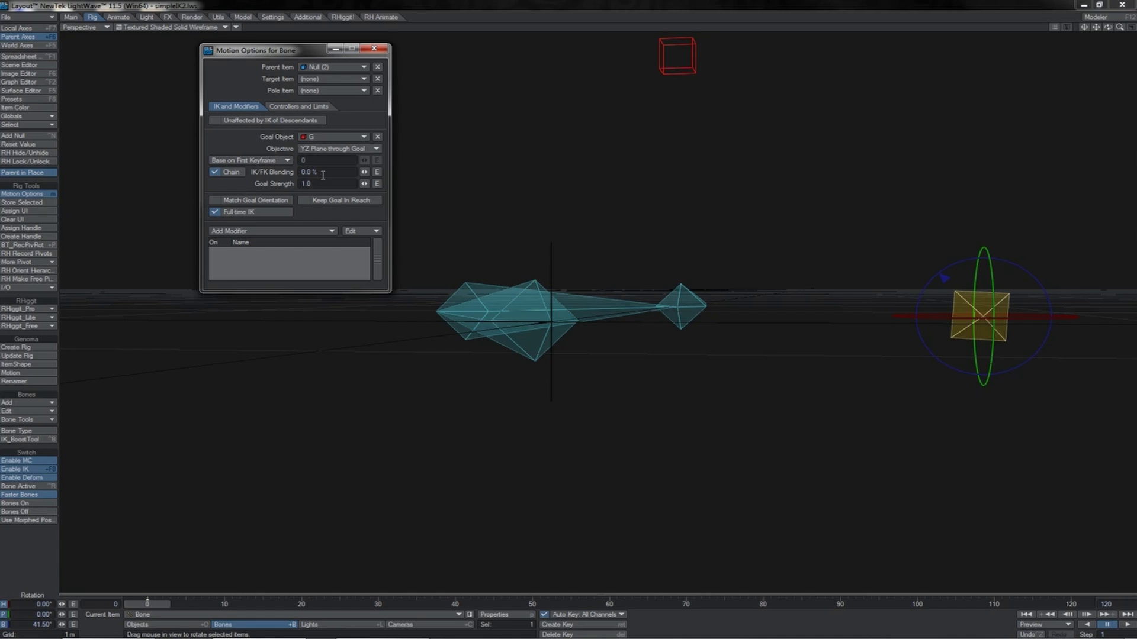
Set the separate bone's IK/FK Blending to 100% and rotate its bank to about 132.5°
click(364, 172)
drag(364, 173, 423, 172)
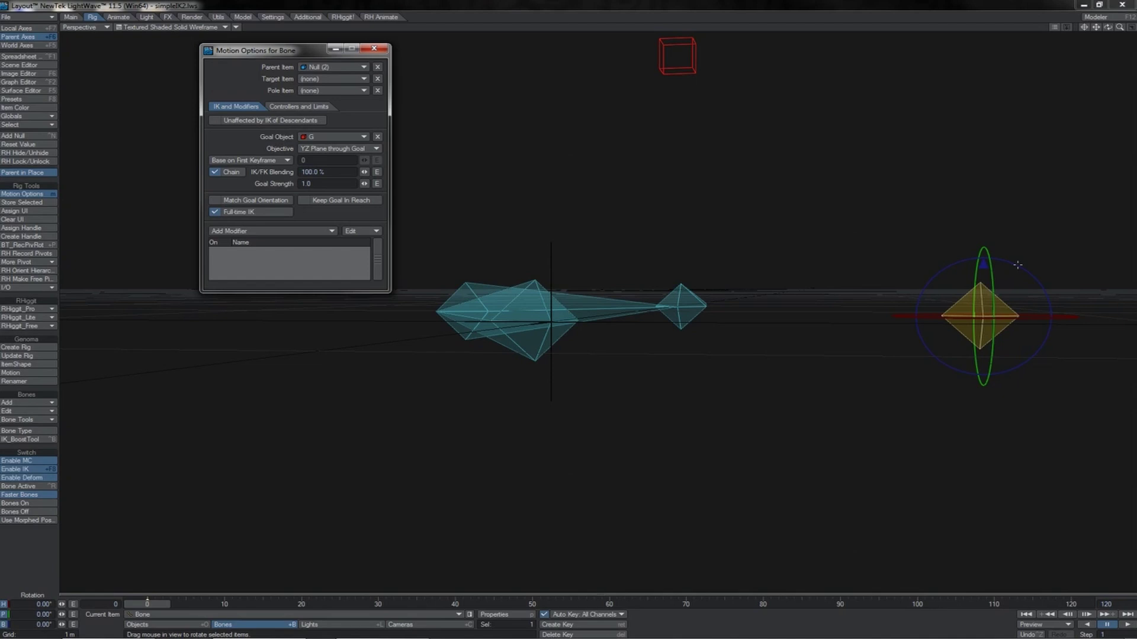
drag(1017, 264, 940, 351)
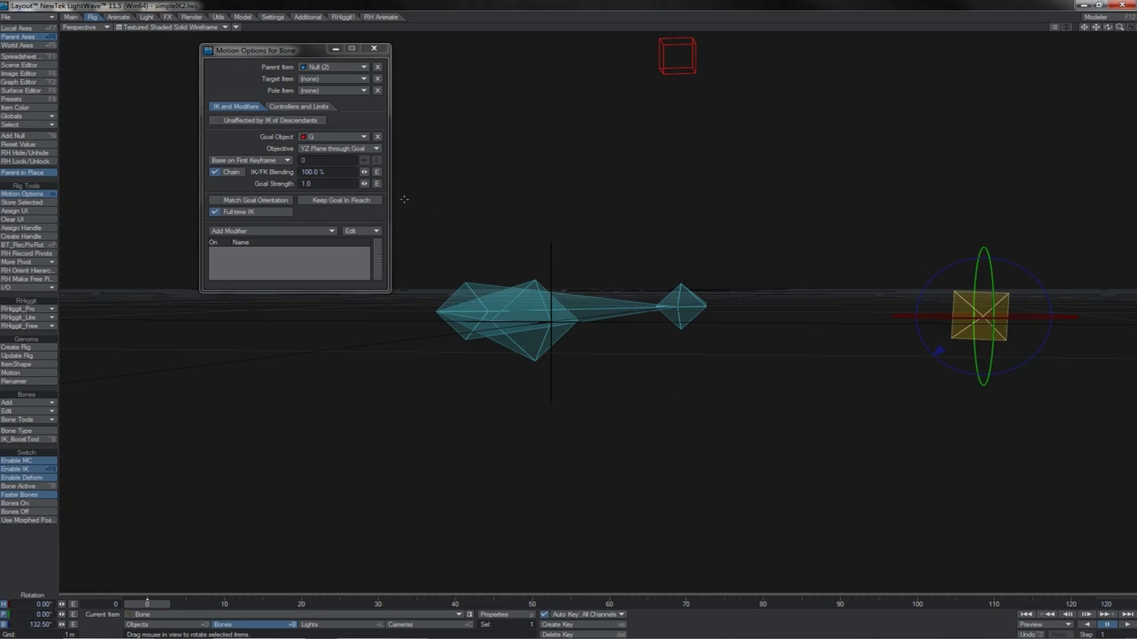
Set the separate bone's IK/FK Blending to 50%
drag(364, 172, 338, 172)
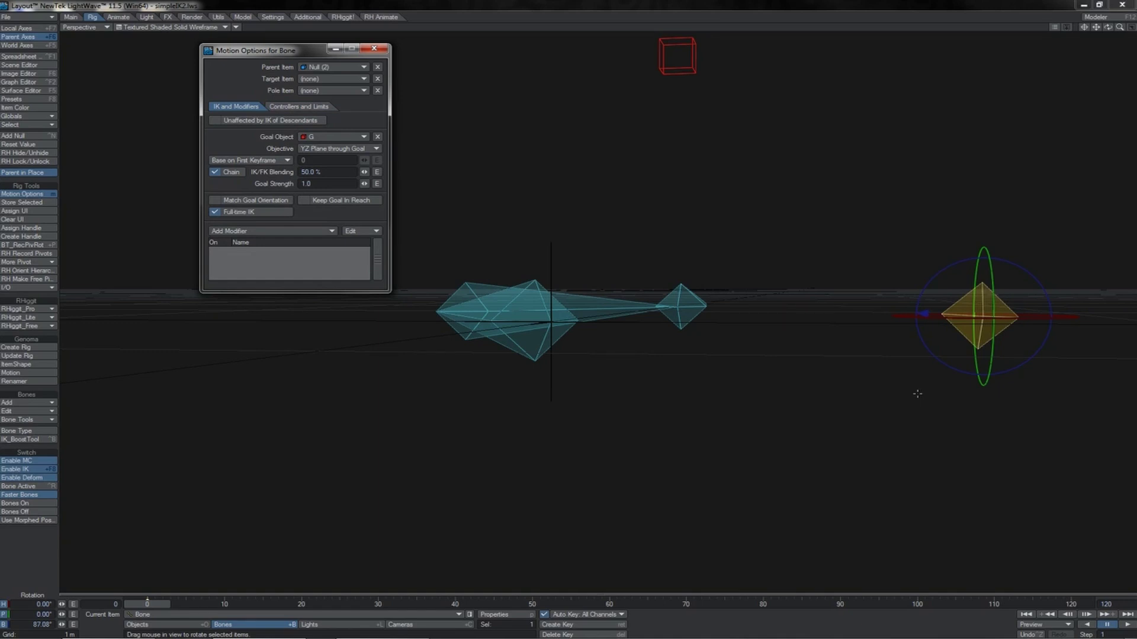
key(Return)
key(Return)
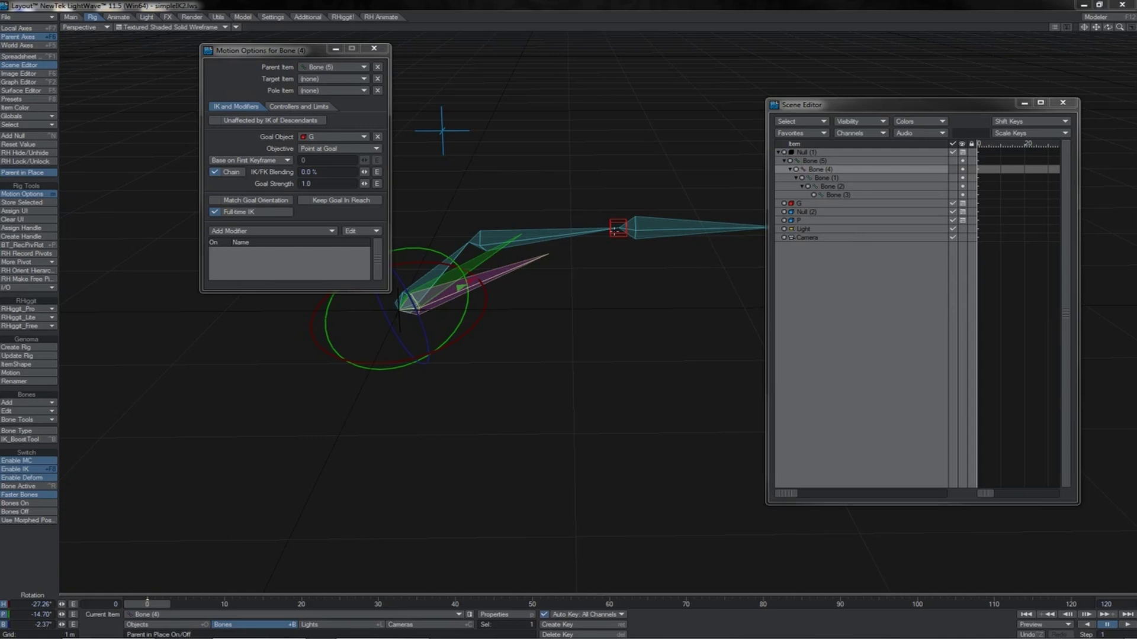
Review Bone (5)'s motion options and lower null P along Y to about 1.107 m
click(808, 162)
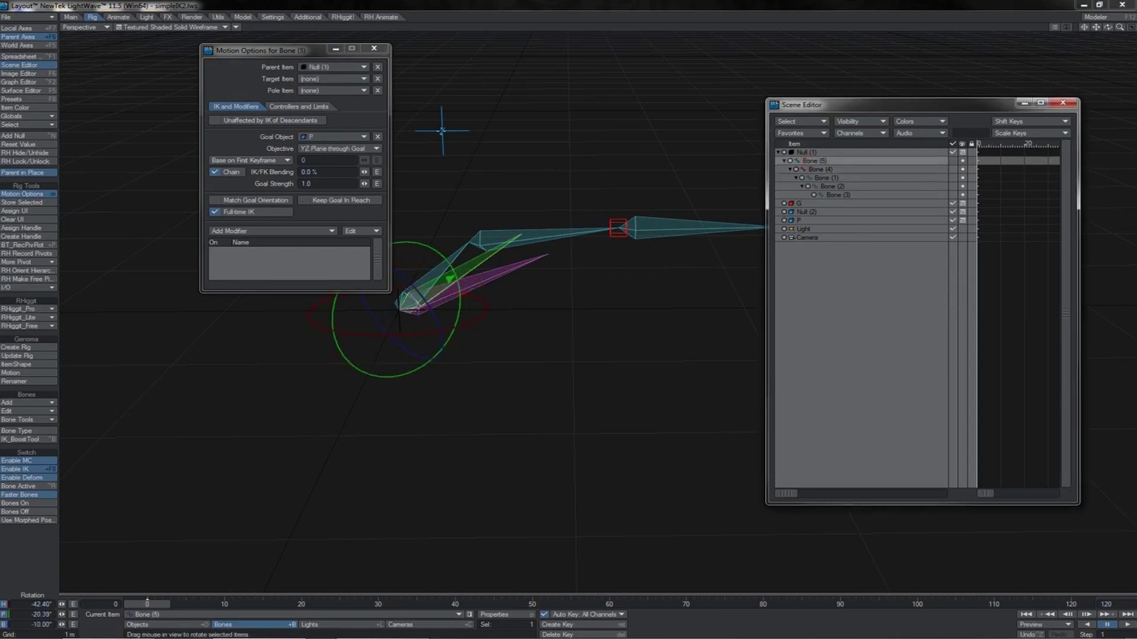
click(441, 130)
drag(440, 75, 440, 83)
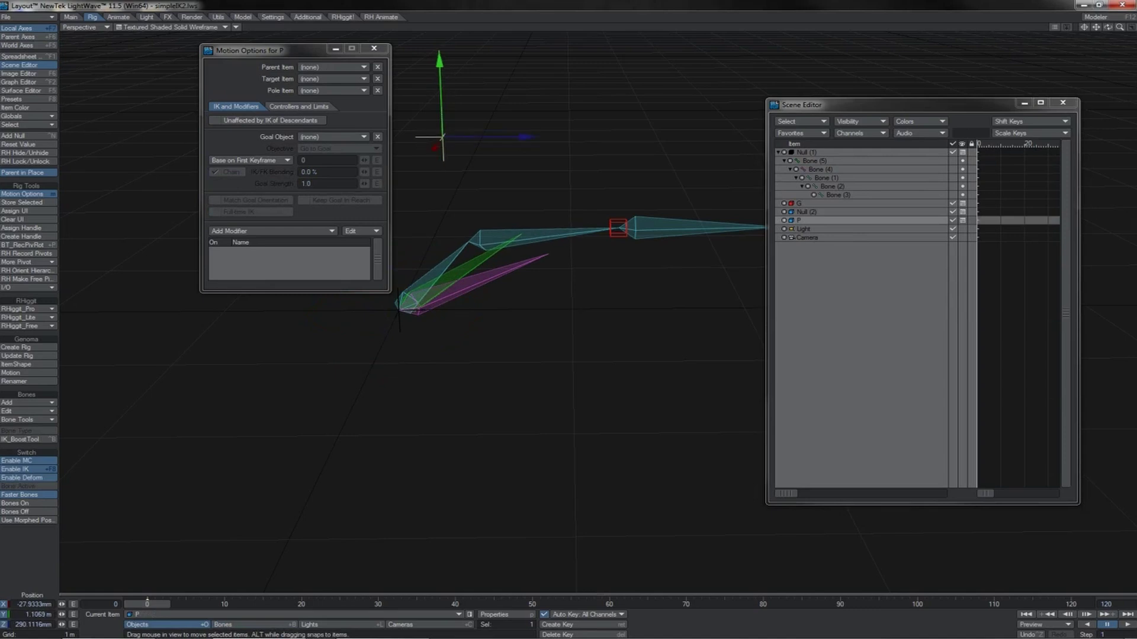
Review Bone (4)'s motion options, move goal G well below the chain's root, and reselect the green and purple bones
click(814, 170)
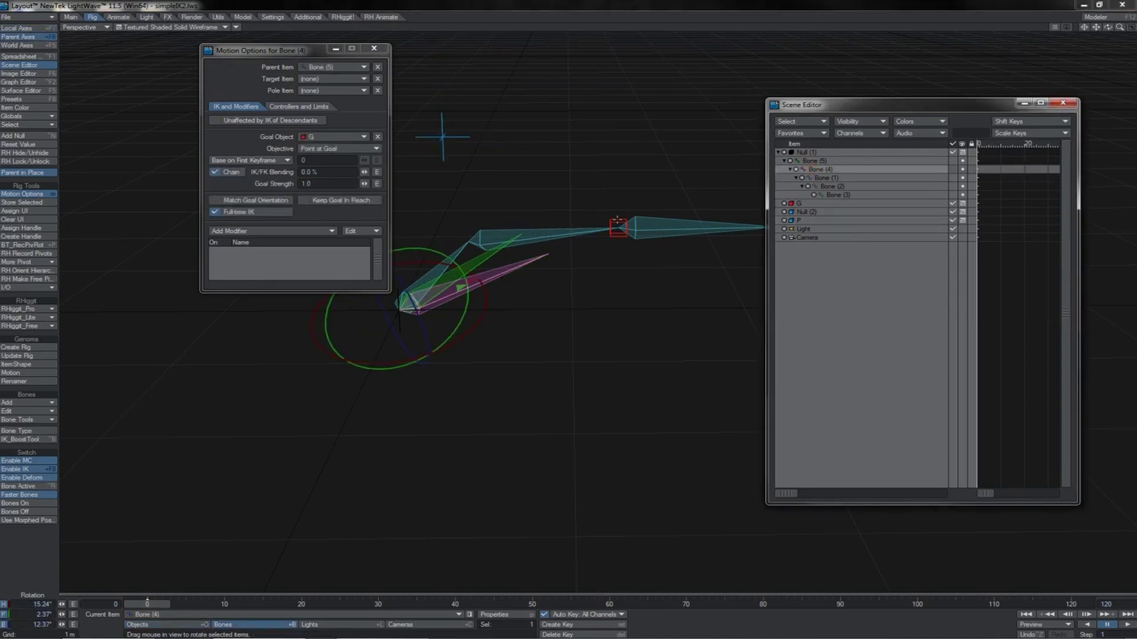
click(617, 224)
drag(664, 182, 623, 314)
drag(623, 314, 624, 316)
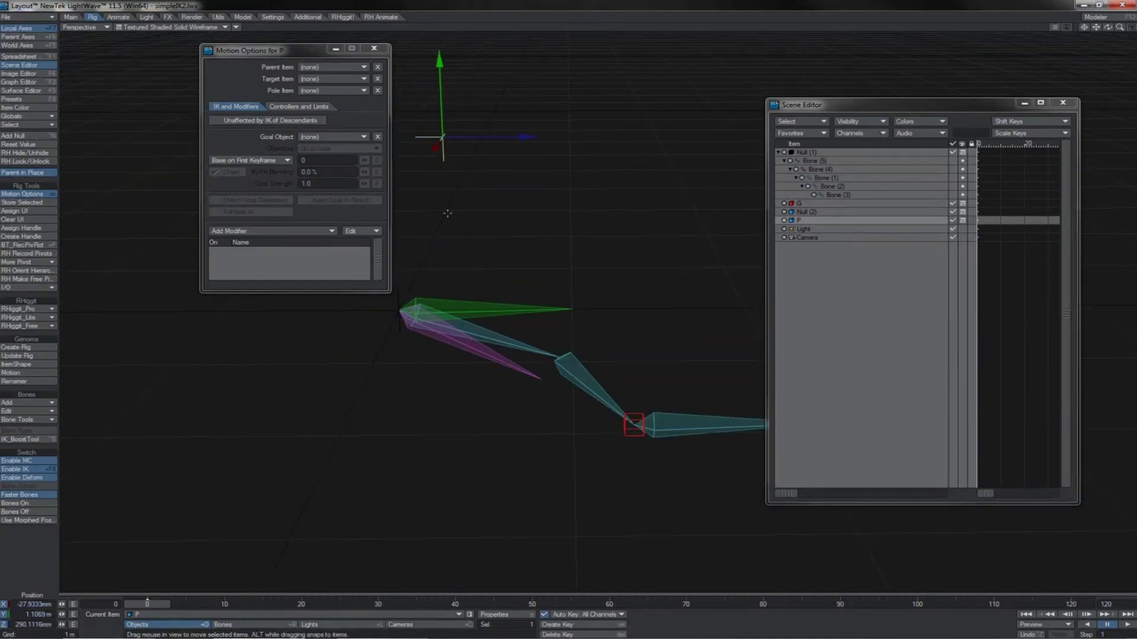
click(506, 312)
click(503, 362)
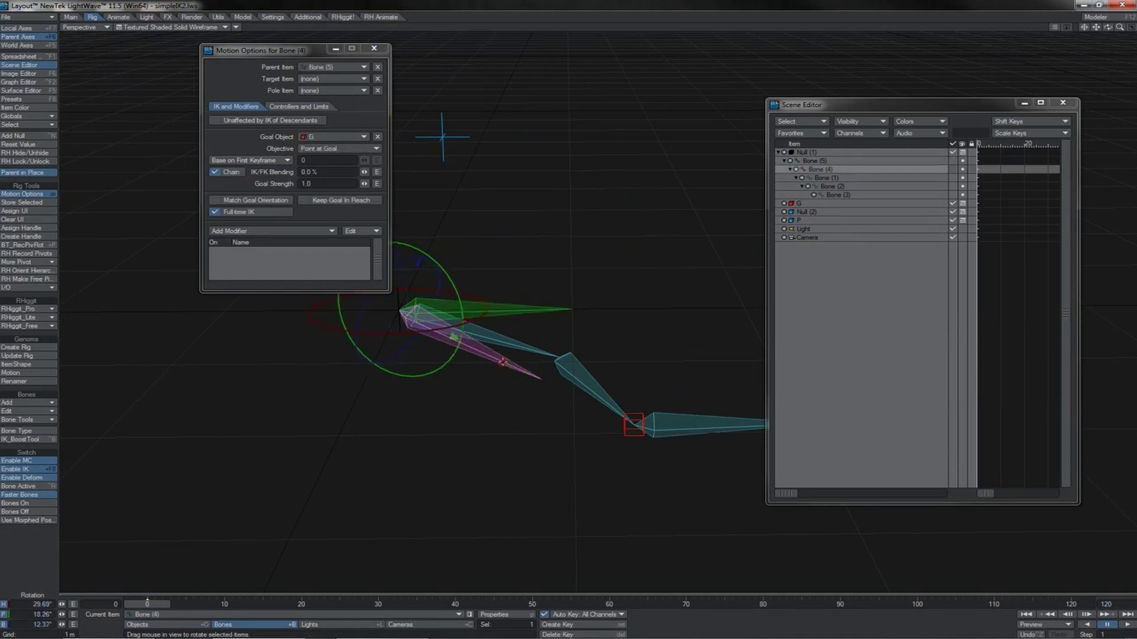
Move null P along X to about 620 mm and select the green bone for rotation
click(434, 150)
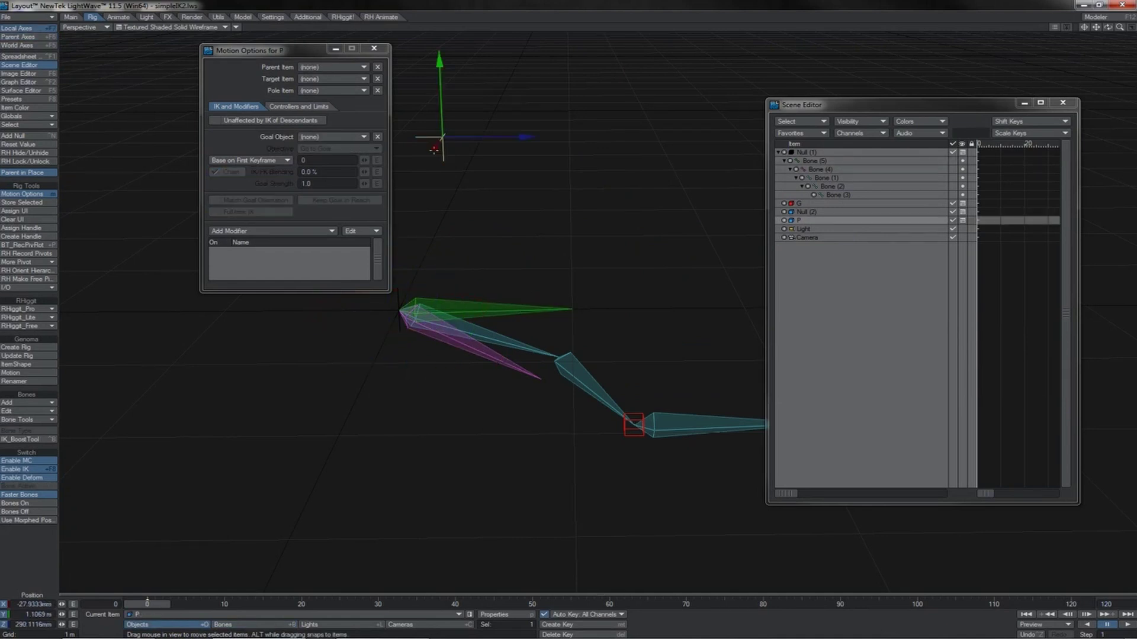
drag(433, 150, 415, 177)
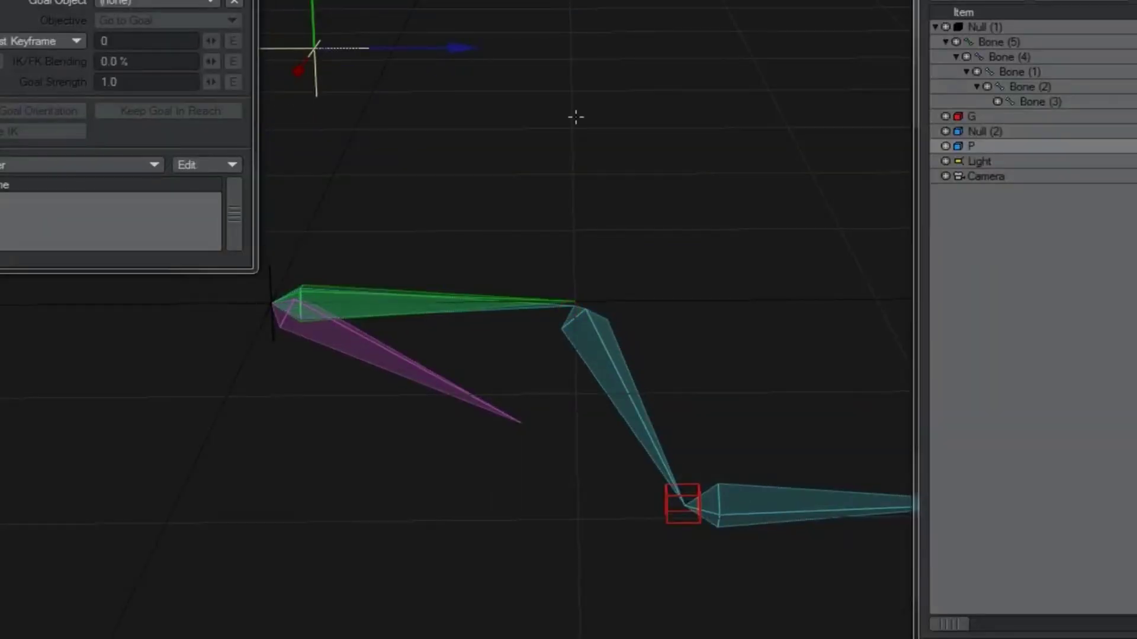
drag(299, 72, 309, 49)
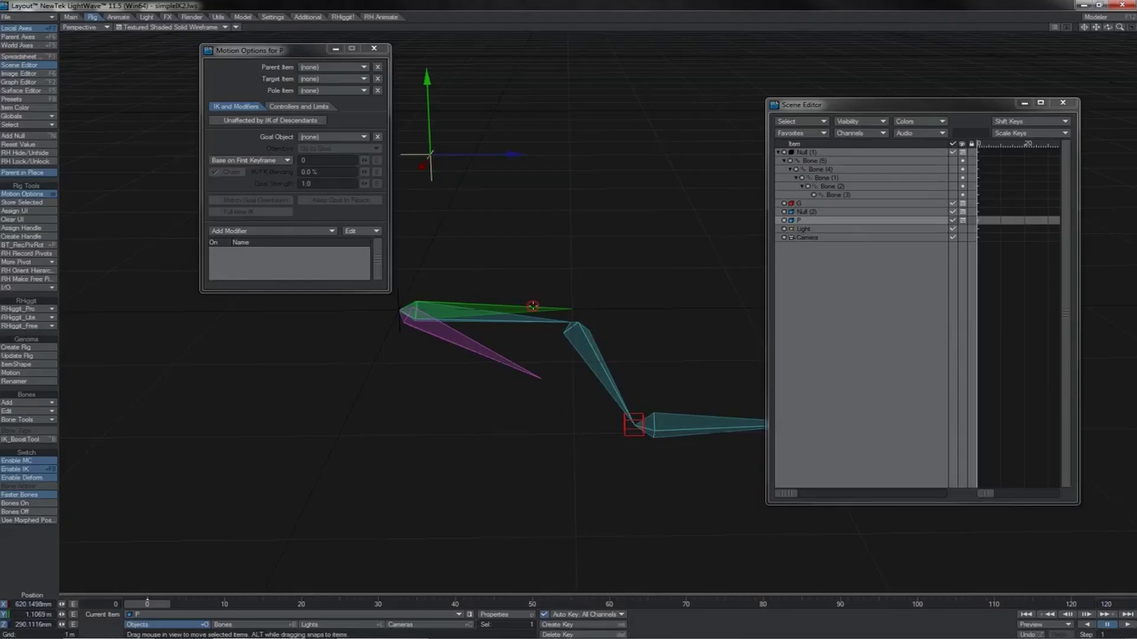
click(533, 306)
key(y)
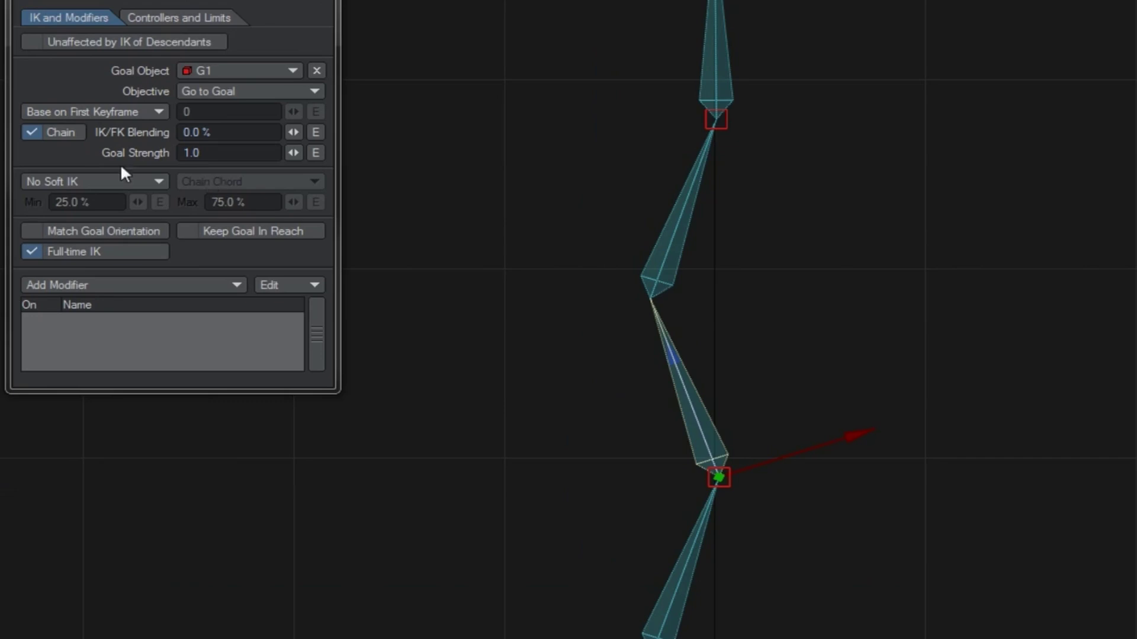
Check Bone (3)'s Goal Strength and move goal G1 to about X -370 mm, Z 1.84 m
click(207, 152)
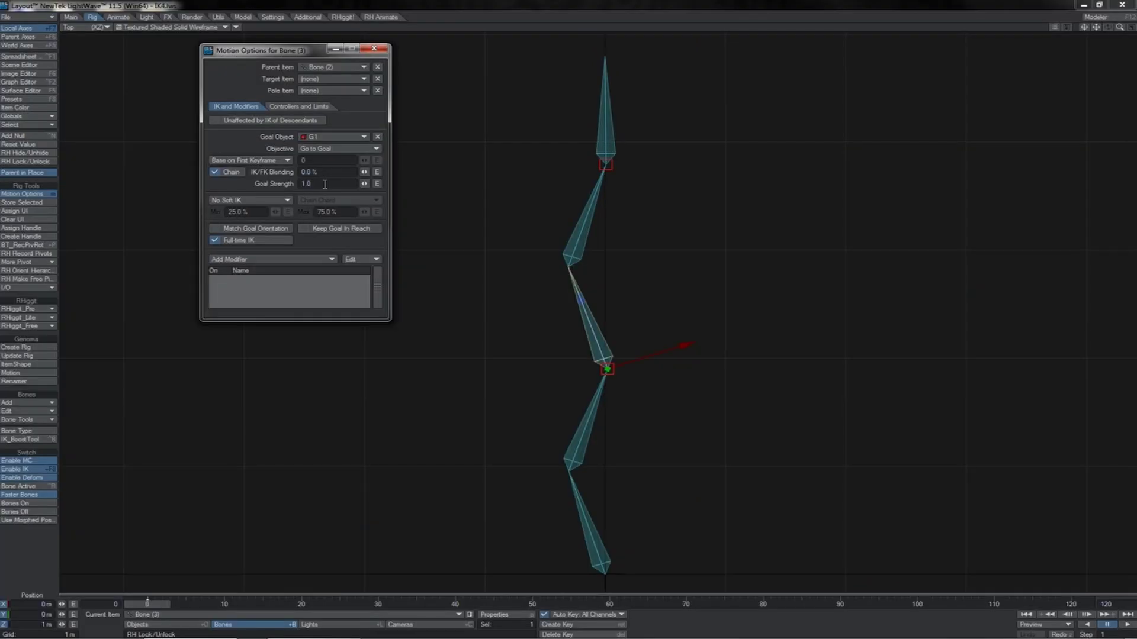
click(614, 376)
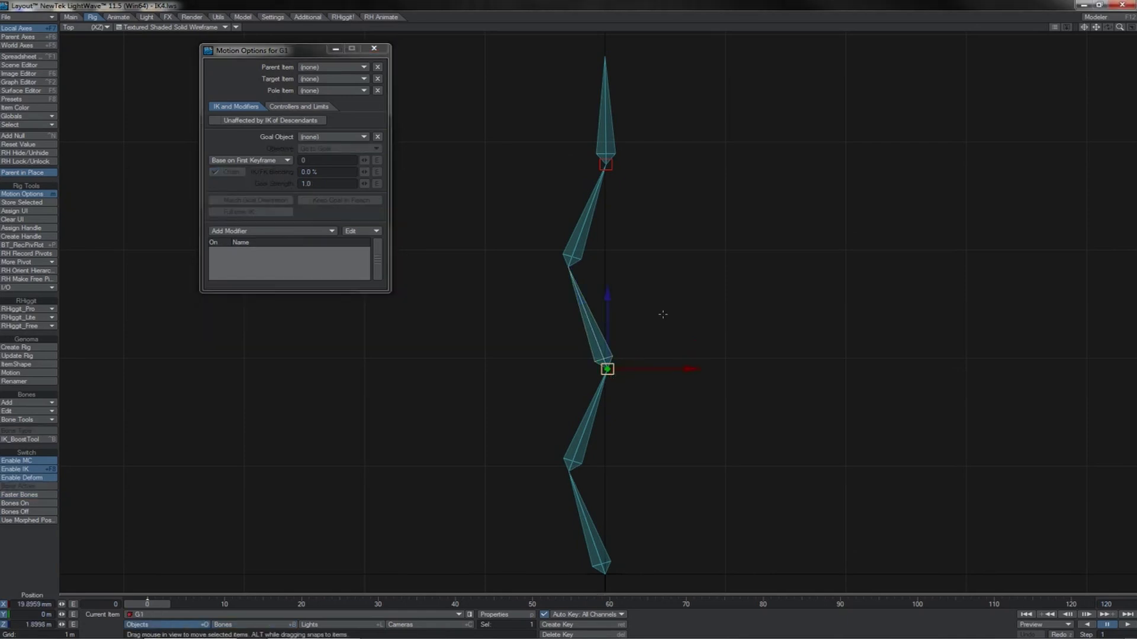
drag(607, 369, 560, 375)
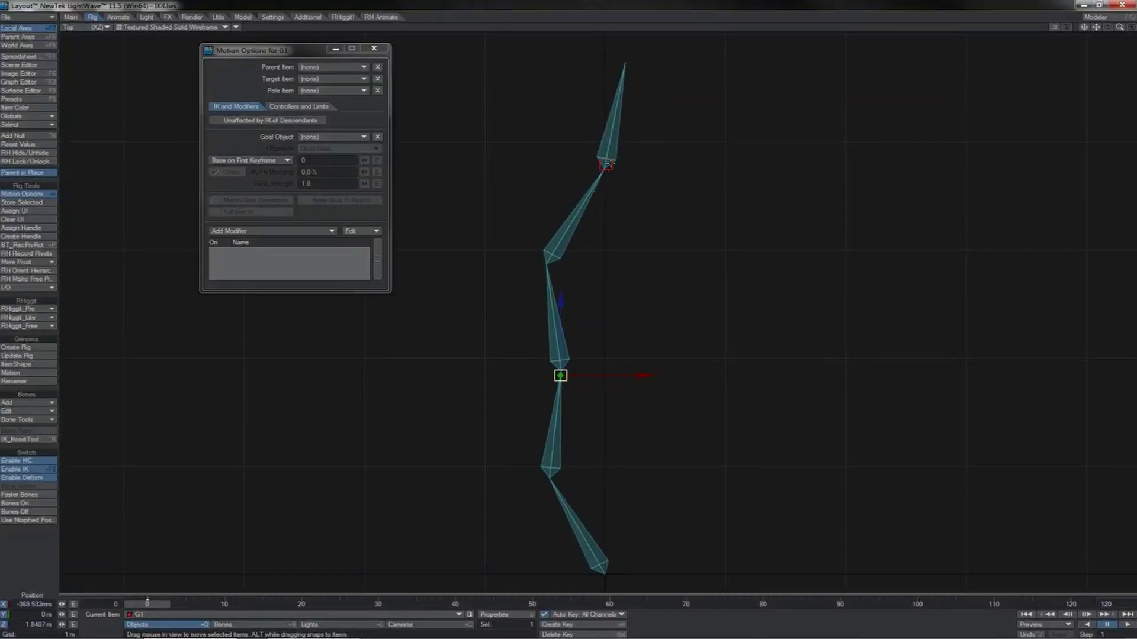
Raise the Goal Strength of Bone (5), which targets G2, to about 18400
click(605, 164)
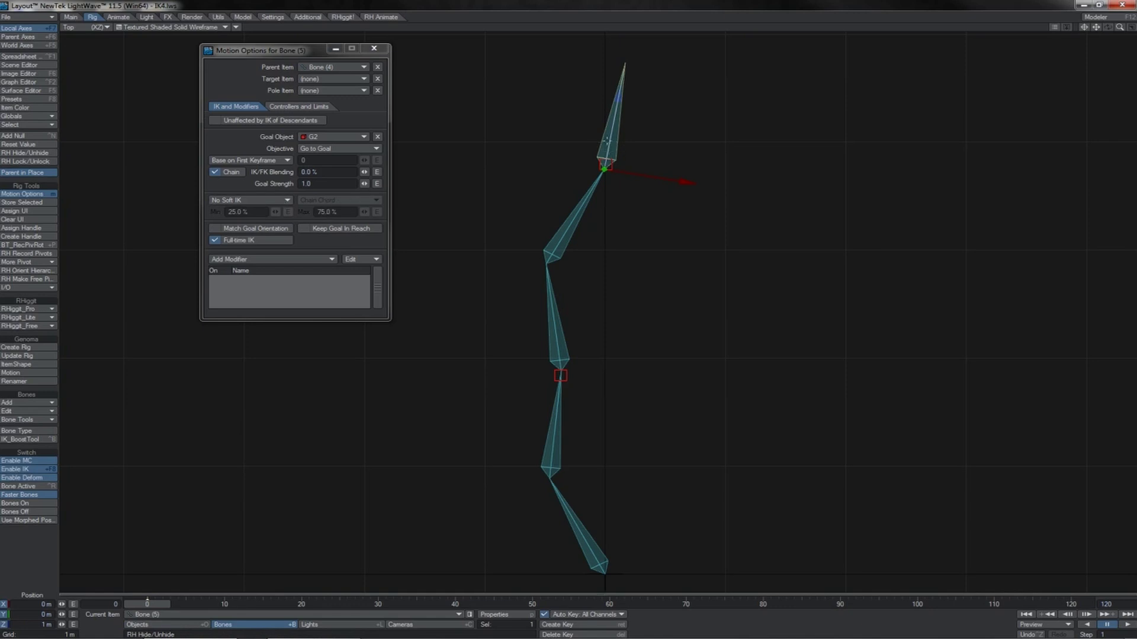
drag(364, 183, 557, 184)
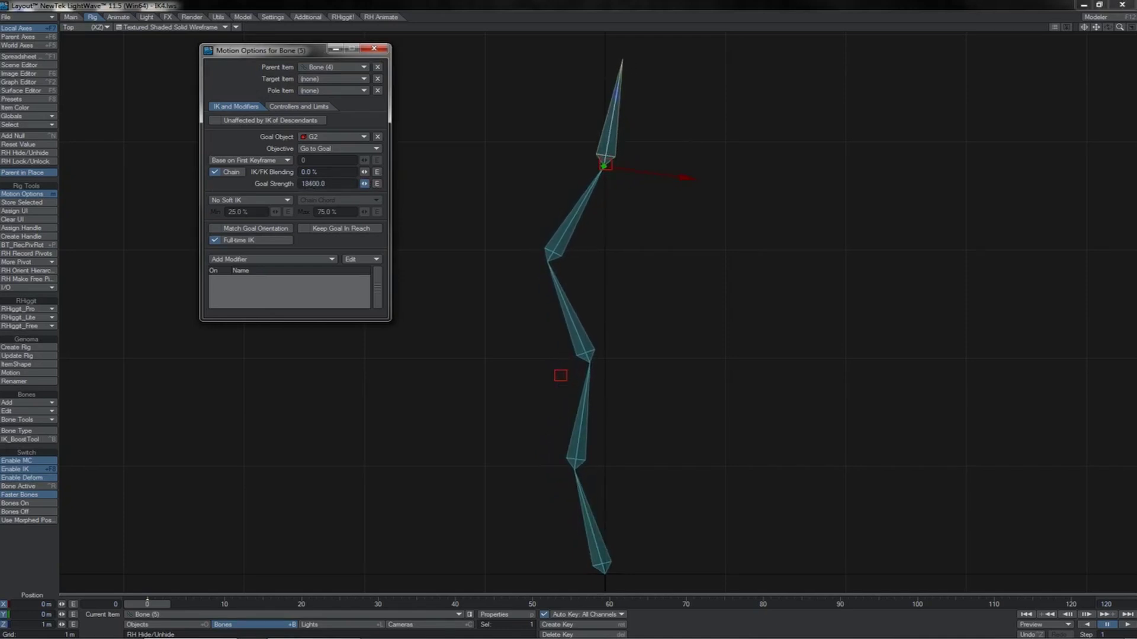
drag(364, 184, 365, 184)
Inspect Bone (3)'s IK options and move its goal G1 to about X -547 mm, Z 2.05 m
click(588, 359)
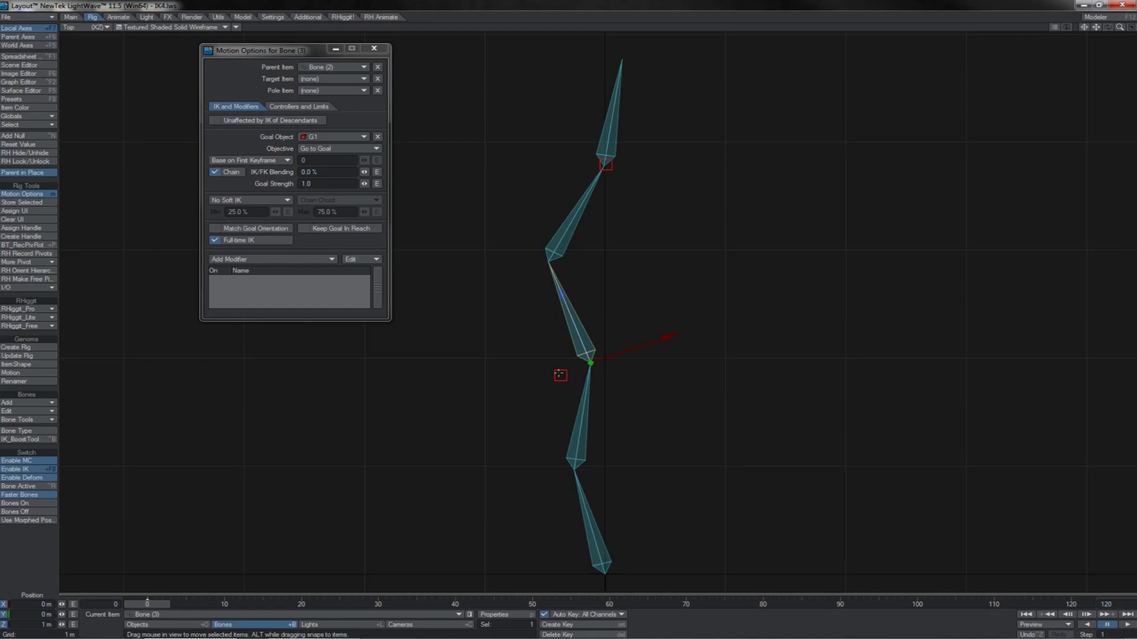
click(560, 375)
drag(560, 375, 538, 352)
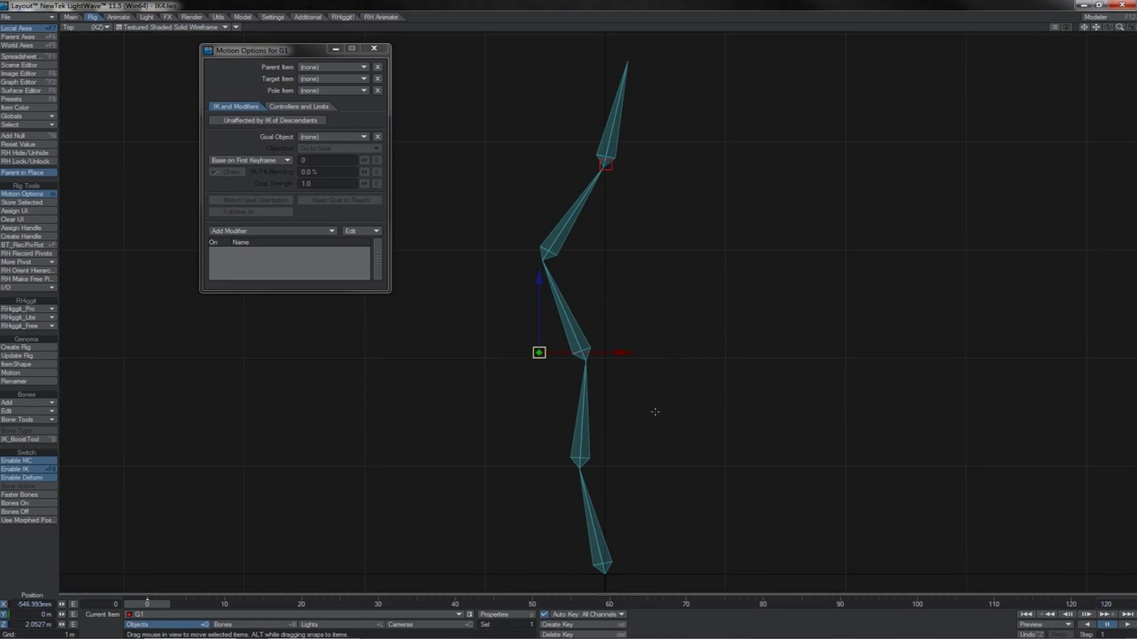
Move the long chain's goal G1 to about X 4.85 m, Z 3.07 m and compare Goal Strength on Bone (6) and Bone (11)
drag(640, 407, 625, 300)
drag(588, 343, 882, 413)
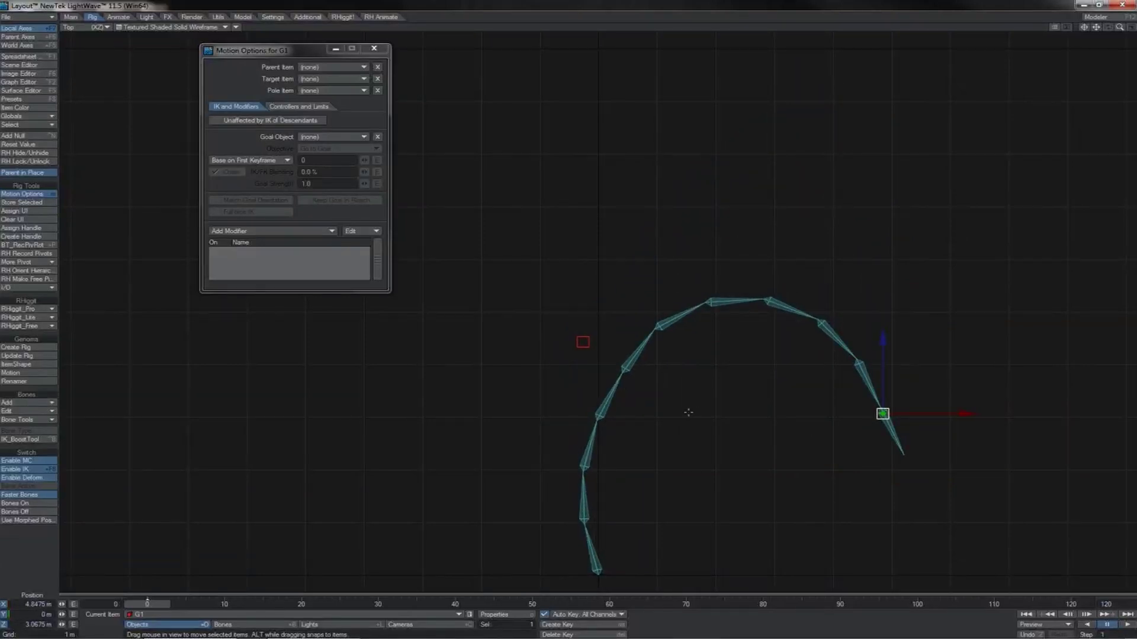
click(662, 325)
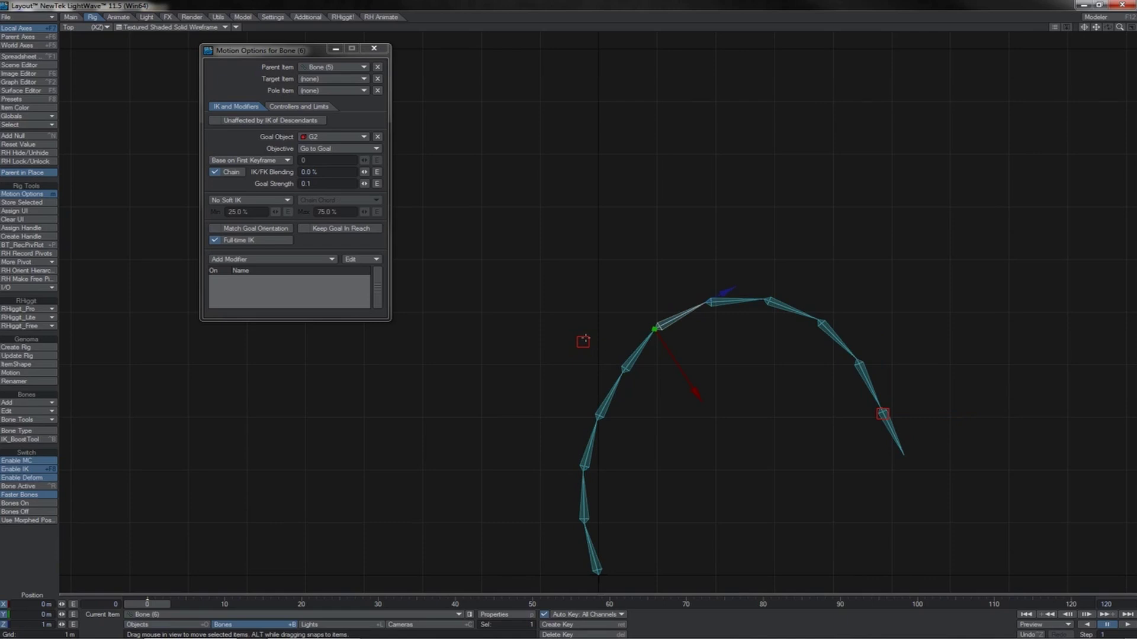
click(583, 341)
click(662, 323)
click(898, 436)
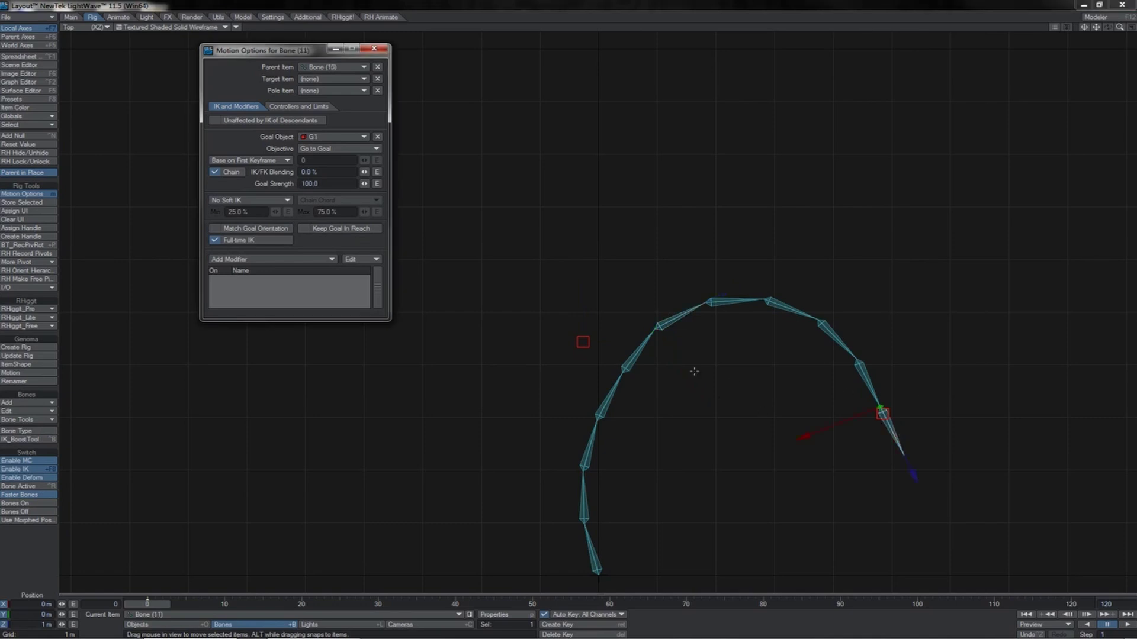
Move the long chain's middle goal G2 to about X 1.43 m, Z 4.23 m
click(582, 341)
drag(615, 286, 654, 304)
drag(620, 355, 682, 353)
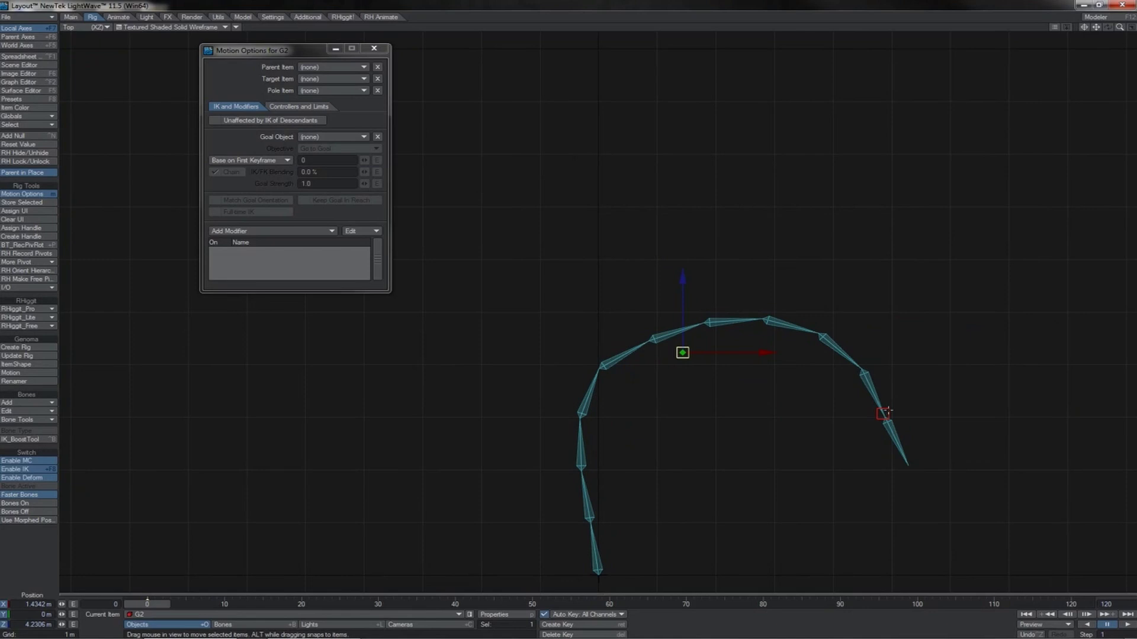
Move the long chain's end goal G1 farther out along X and reposition the middle goal G2
click(890, 434)
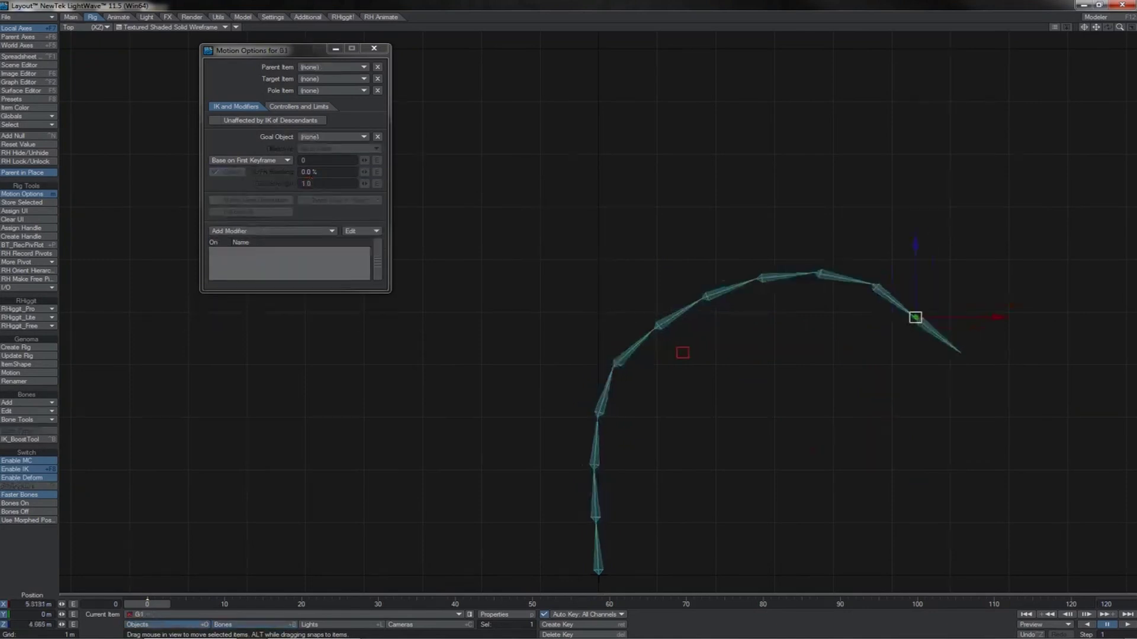
drag(916, 318, 945, 426)
key(Down)
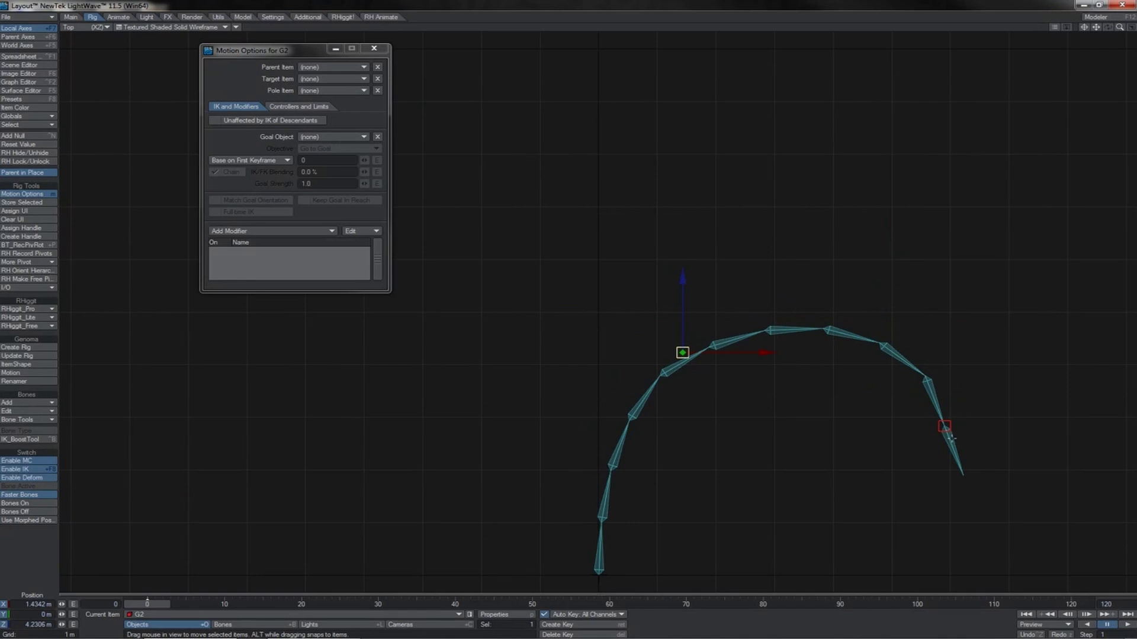
drag(742, 285, 744, 253)
drag(683, 320, 657, 325)
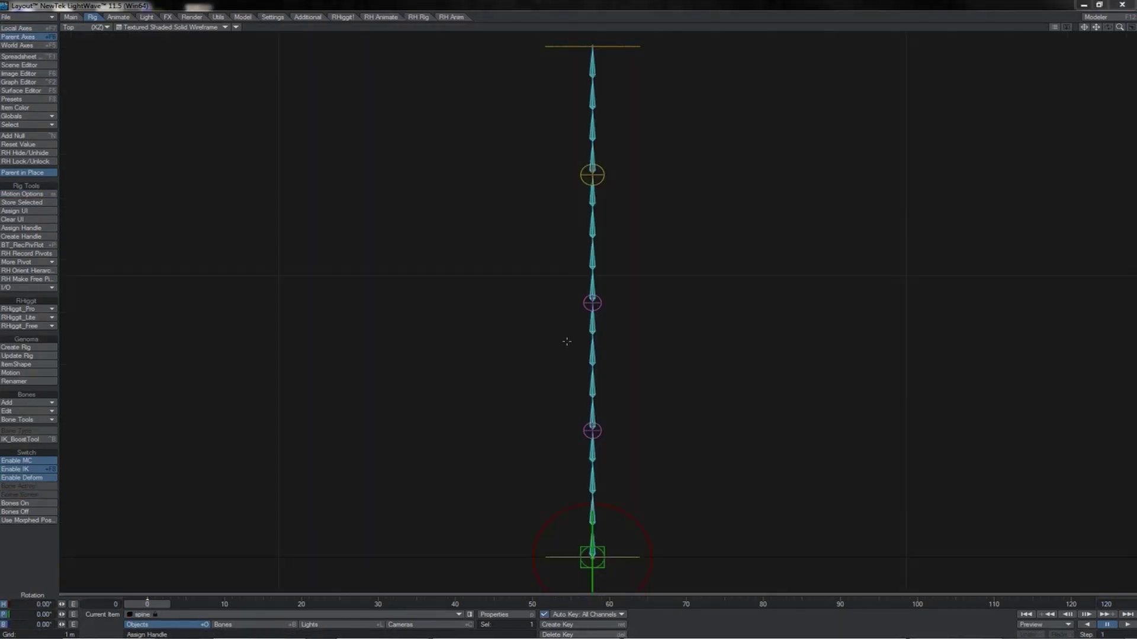
Move spineikgoal_02 and spineikgoal_01 to opposite sides of the straight spine chain
click(601, 302)
key(t)
drag(650, 264, 568, 282)
click(599, 430)
drag(660, 373, 724, 410)
drag(657, 466, 680, 456)
drag(681, 456, 647, 465)
Reposition spineikgoal_03 and move the end goal spineikgoal_04 to about X -47 mm, Z -156 mm
click(592, 175)
drag(592, 175, 653, 278)
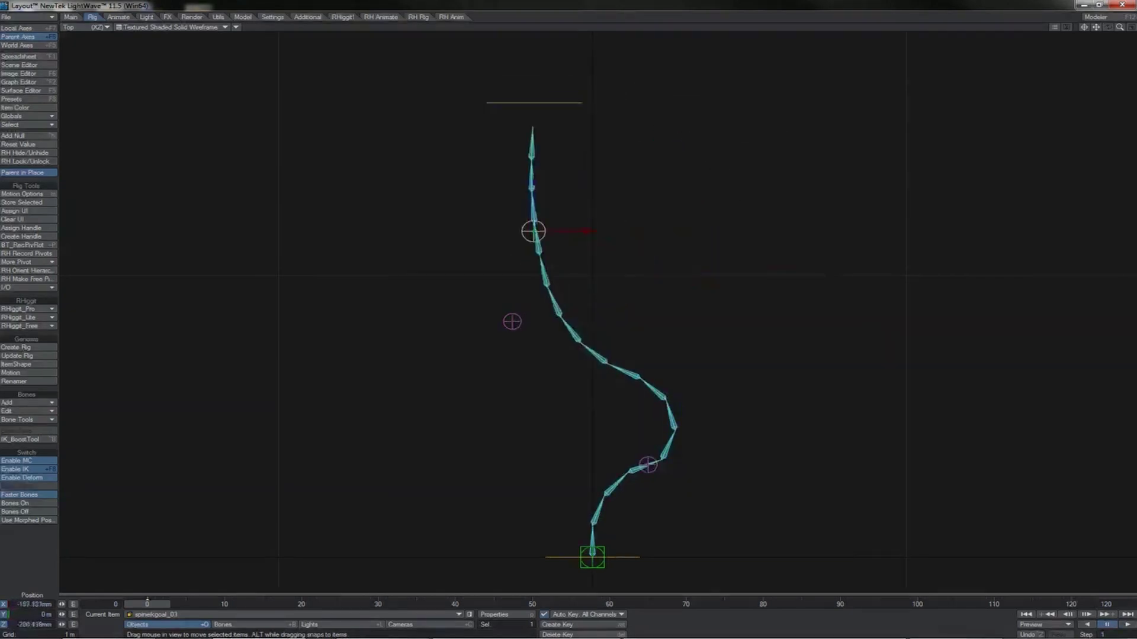
click(654, 150)
drag(653, 150, 638, 196)
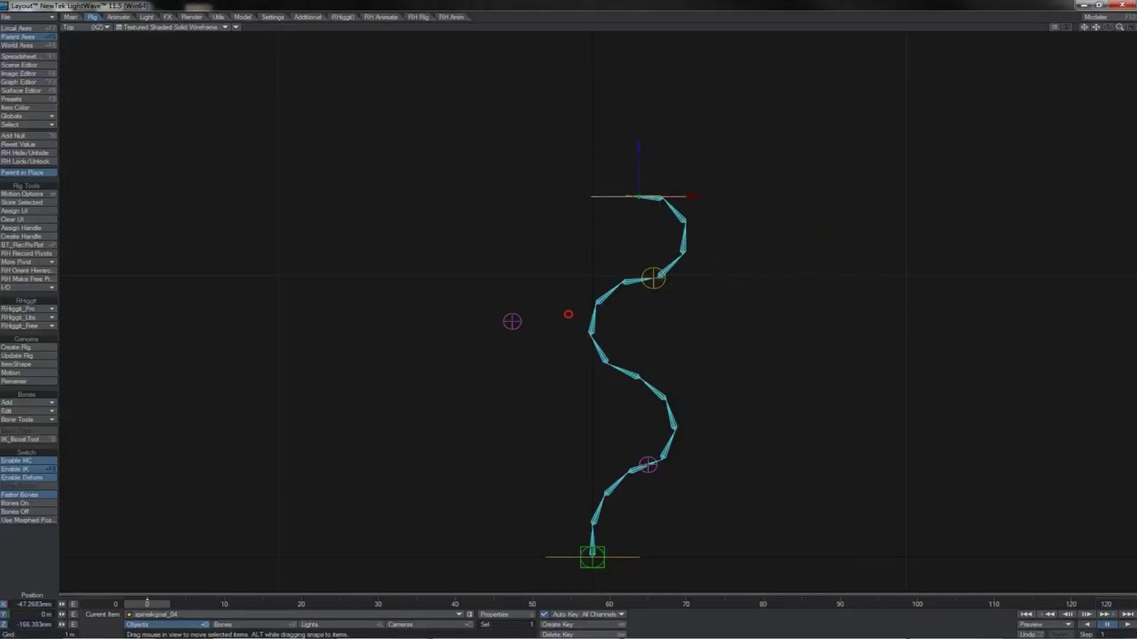
Move spineikgoal_01 to about X 216 mm, Z -110 mm and reposition spineikgoal_02 beside the chain's middle bend
mouse_move(648, 465)
mouse_down()
mouse_move(627, 459)
mouse_move(659, 436)
mouse_move(660, 461)
mouse_up()
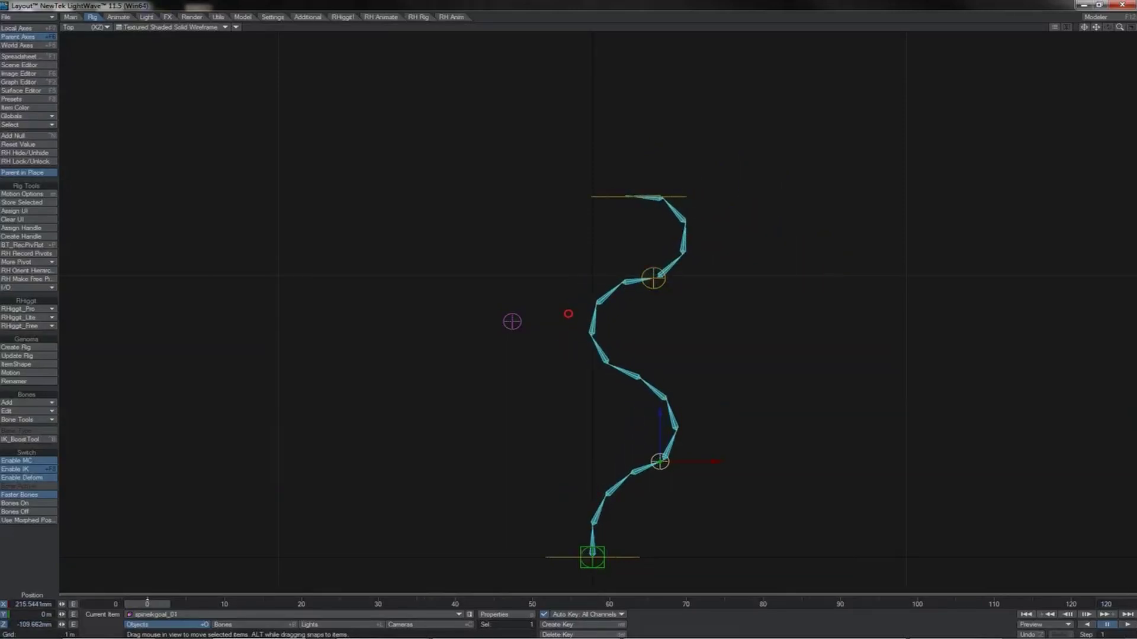
click(525, 322)
drag(524, 323, 559, 273)
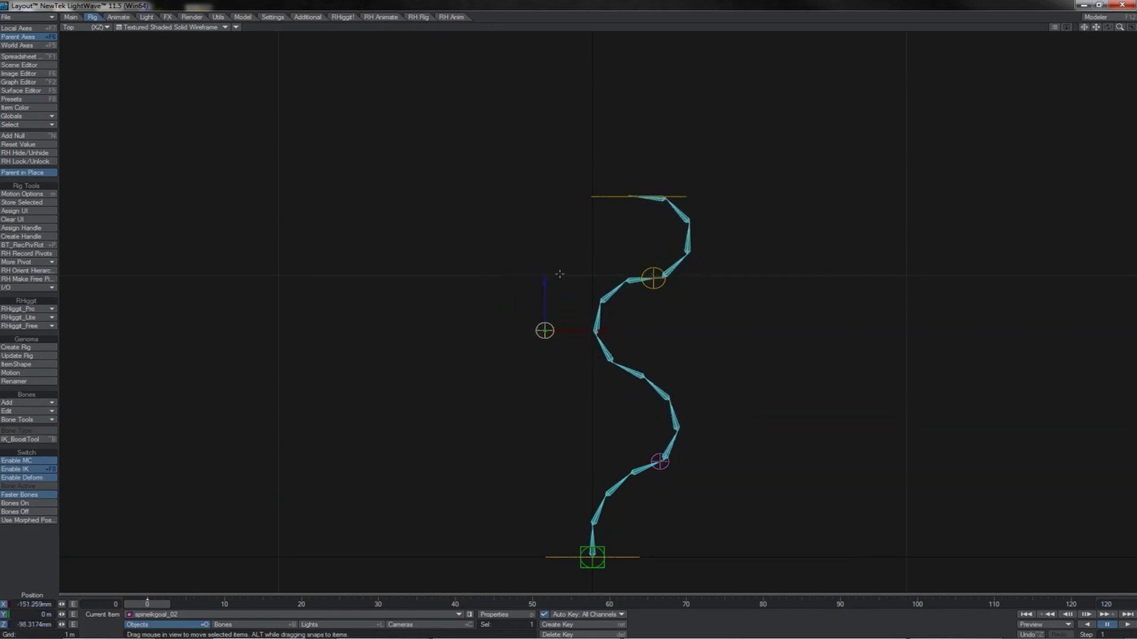
drag(566, 285, 570, 288)
mouse_move(548, 335)
mouse_down()
mouse_move(532, 334)
mouse_move(658, 339)
mouse_move(705, 335)
mouse_move(629, 337)
mouse_move(690, 319)
mouse_move(606, 328)
mouse_move(720, 320)
mouse_move(527, 334)
mouse_up()
Move spineikgoal_01 to about X 155 mm, Z -79 mm
click(669, 466)
drag(746, 423, 683, 424)
drag(596, 462, 640, 453)
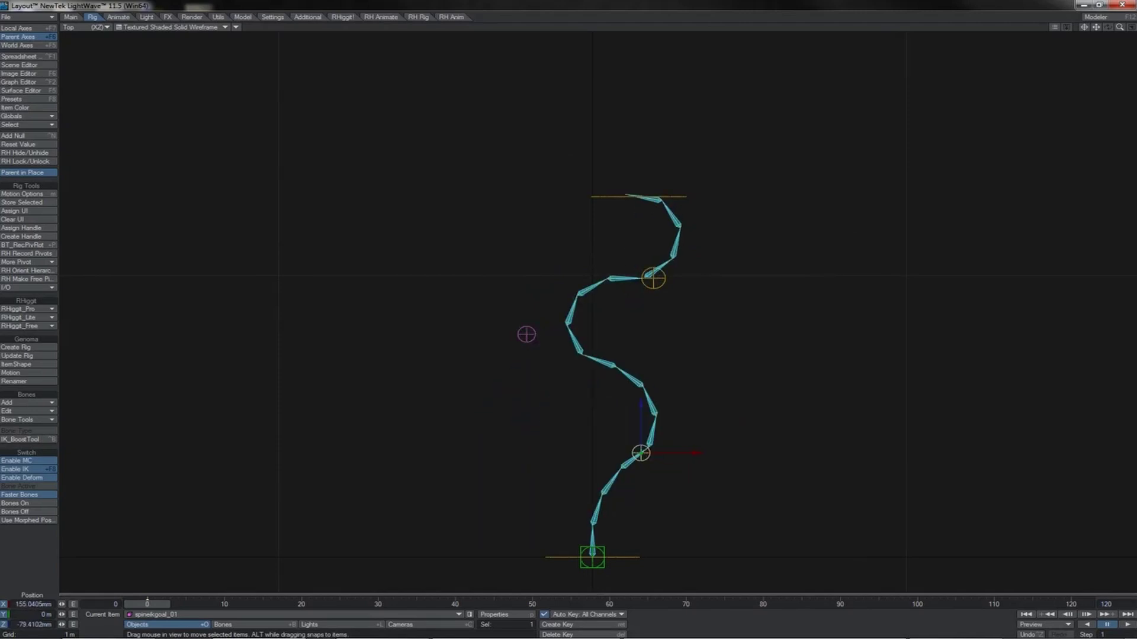
Examine the goal and IK/FK Blending settings in the motion options of the mid-spine bones
click(607, 367)
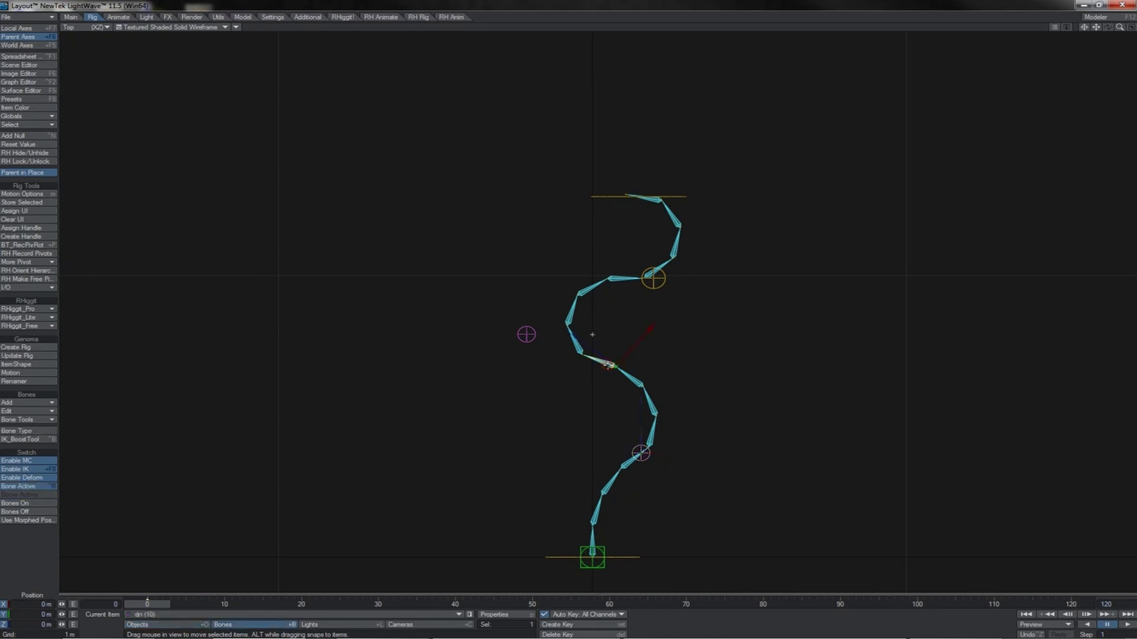
key(m)
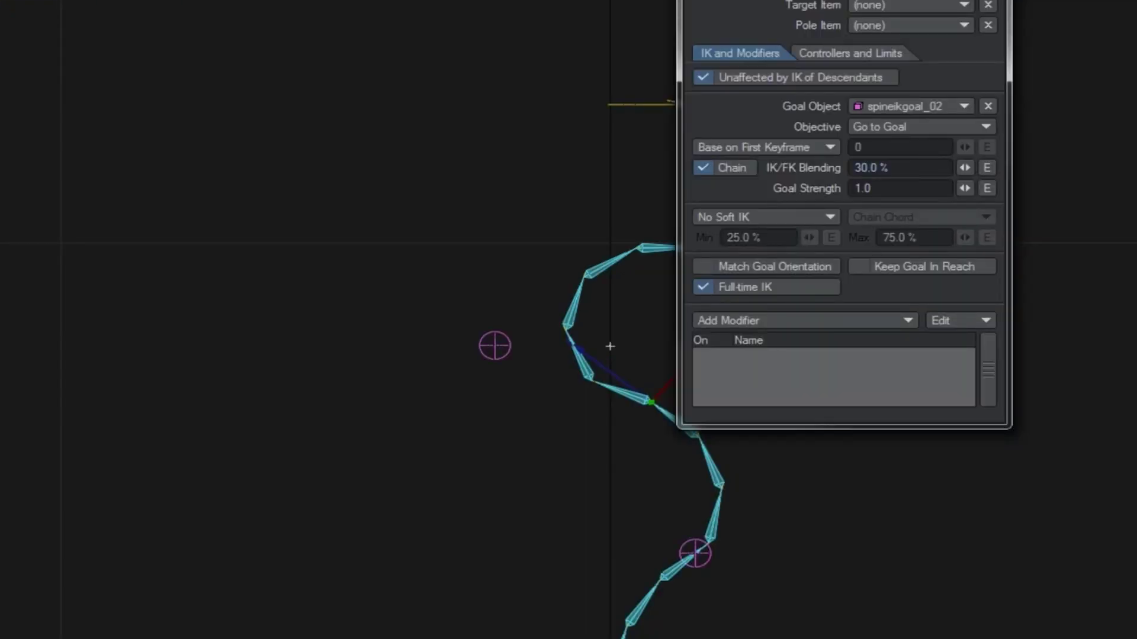
drag(845, 0, 897, 0)
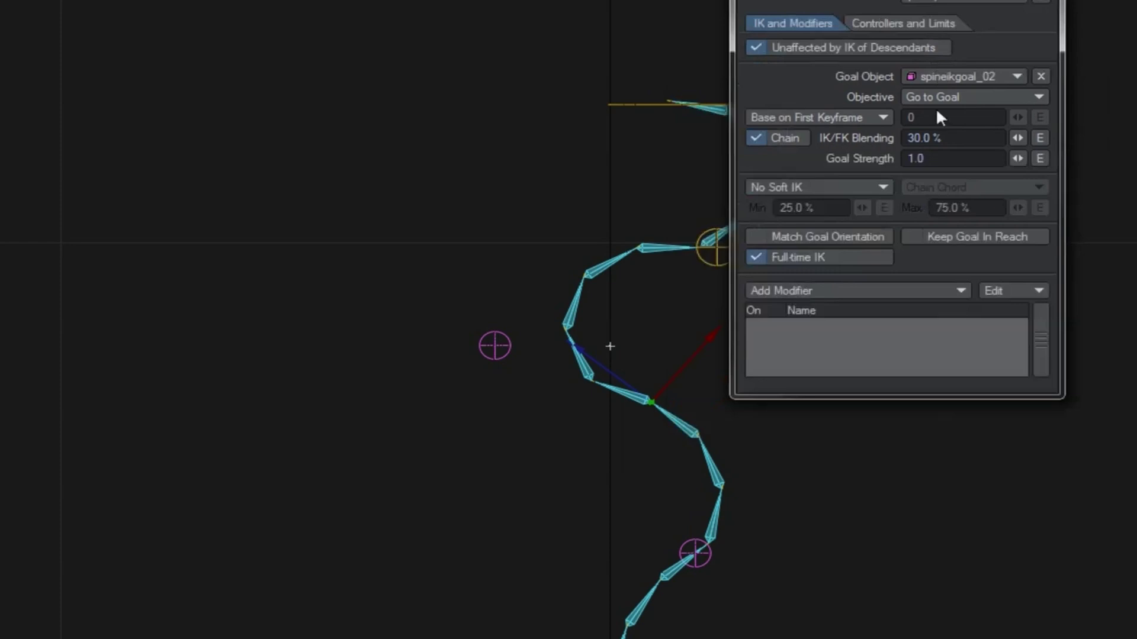
click(959, 135)
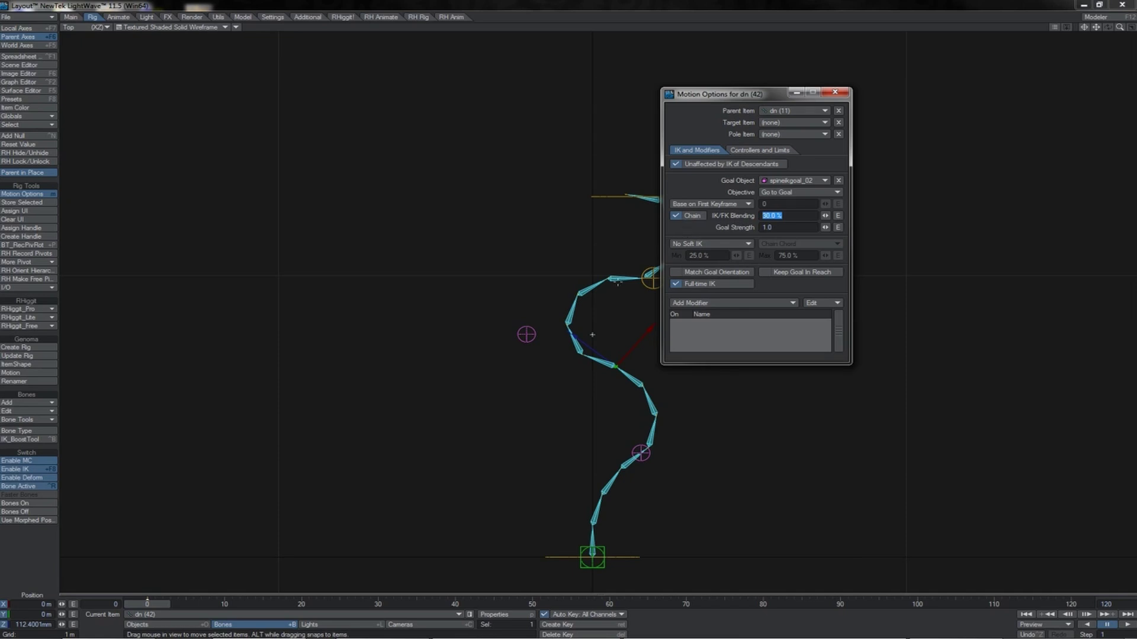
key(m)
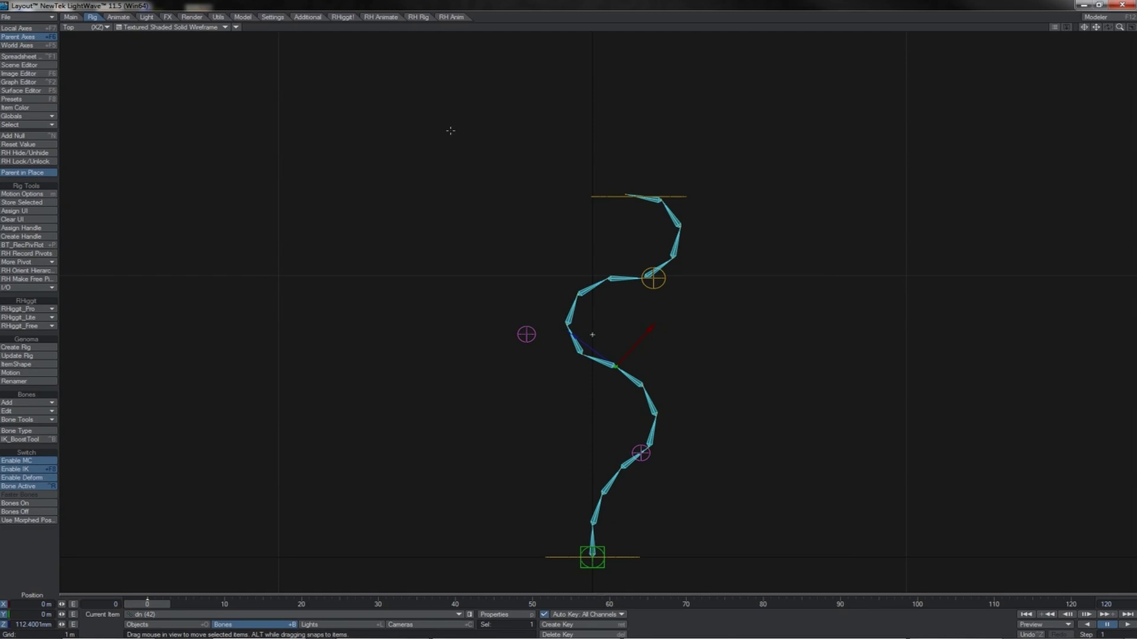
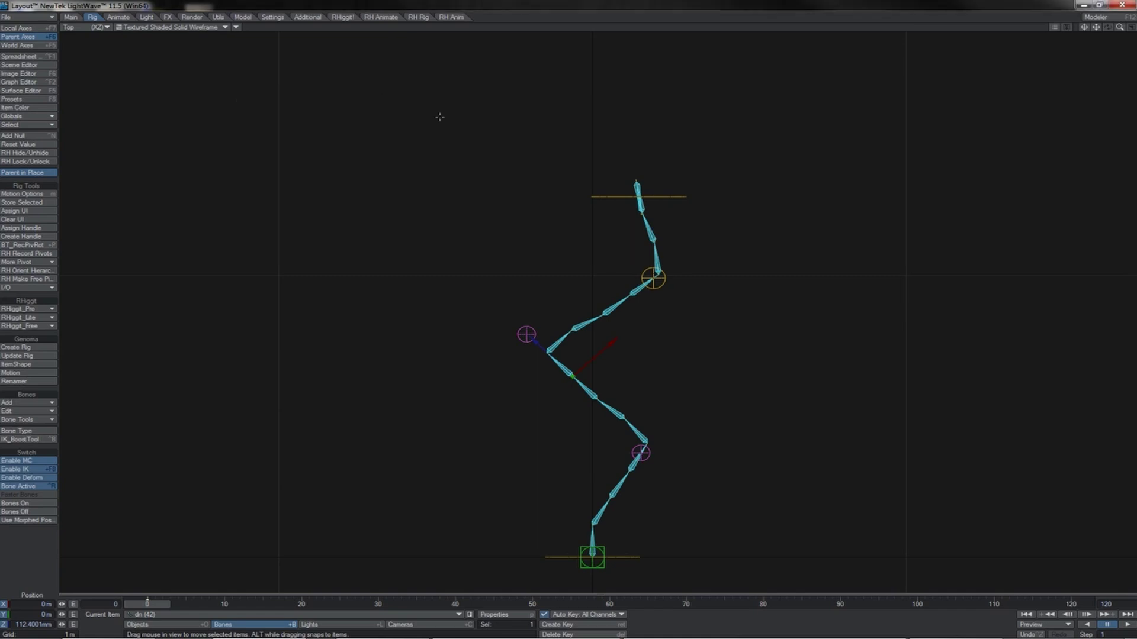
Move spineikgoal_02 to about X -234 mm, Z -159 mm and reposition spineikgoal_01 on the lower bend
click(525, 332)
drag(560, 299, 604, 306)
drag(570, 342, 522, 347)
drag(571, 314, 568, 315)
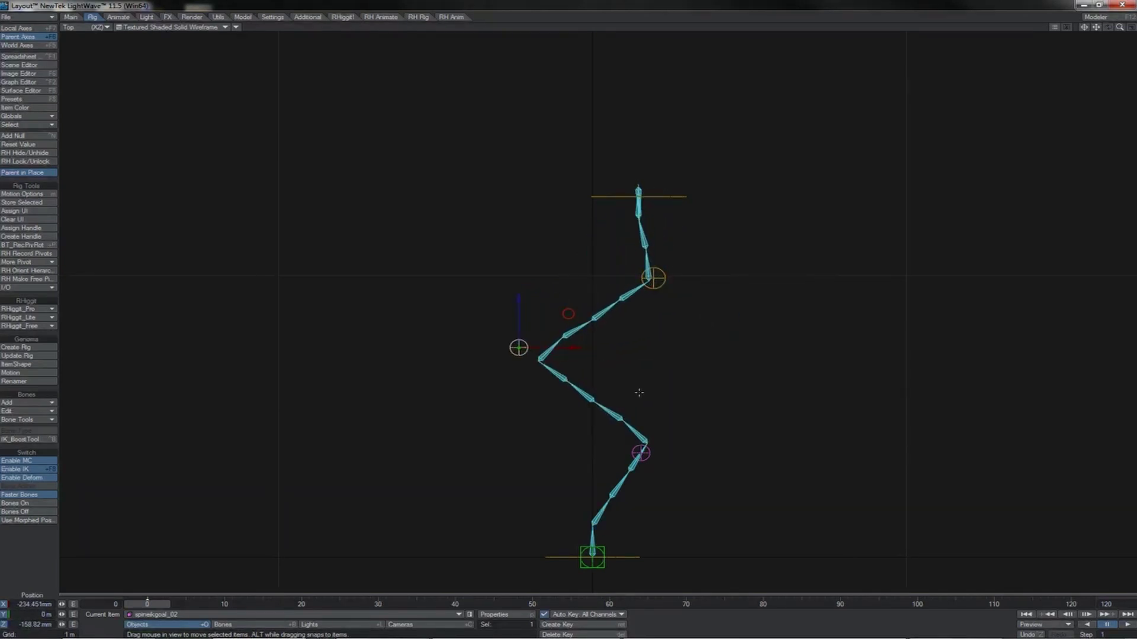
click(652, 455)
drag(717, 423, 697, 401)
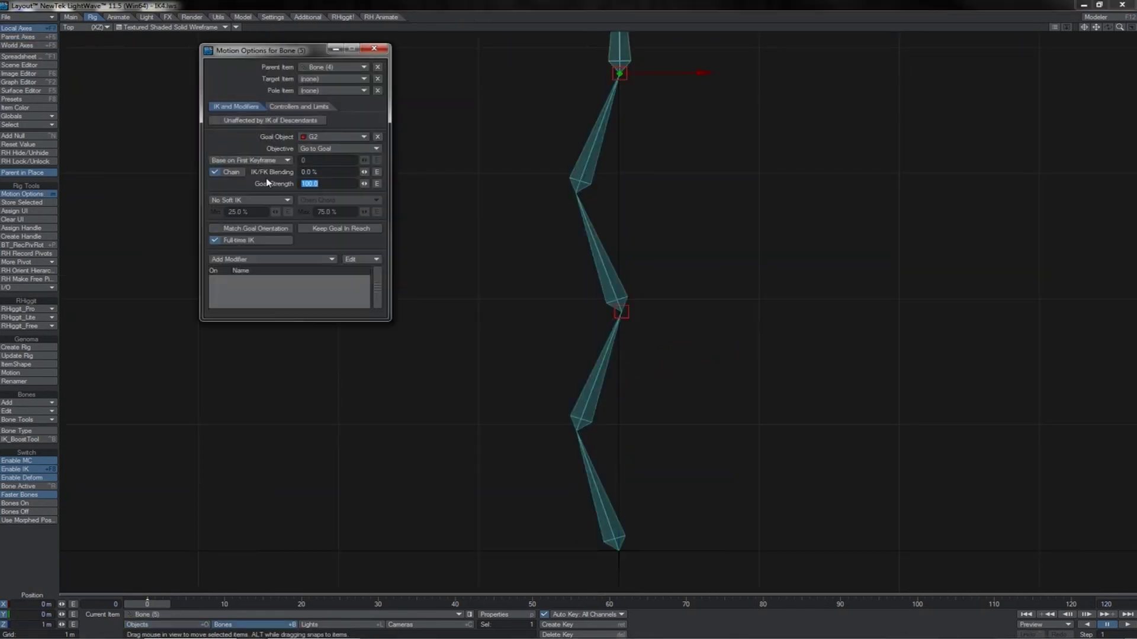
Set Bone (5)'s goal strength to 1 and test the chain by moving goal G1, undoing the move
text(1)
key(Return)
click(632, 313)
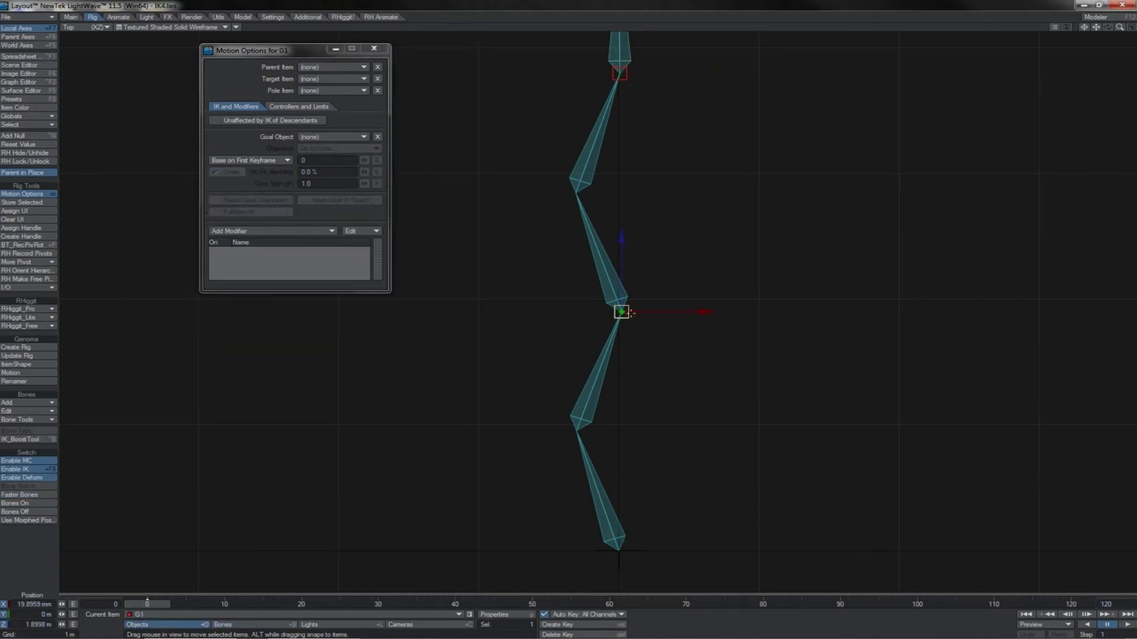
drag(687, 277, 663, 299)
key(ctrl+z)
Add a child bone to Bone (2) at the G1 joint and set its item color to green
click(598, 376)
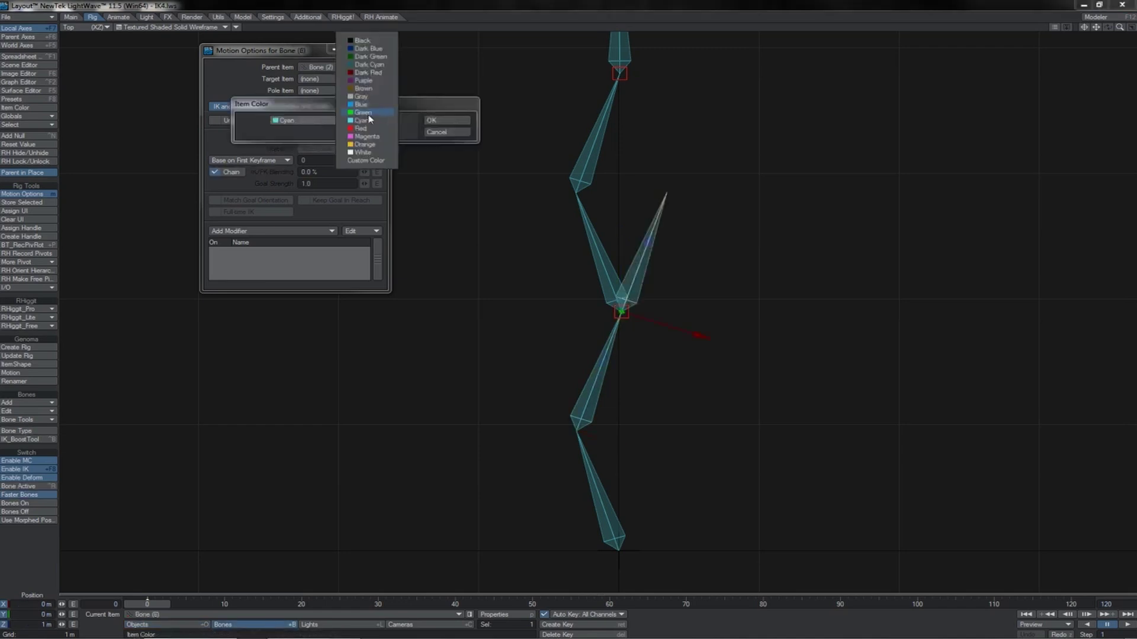
click(371, 116)
click(457, 121)
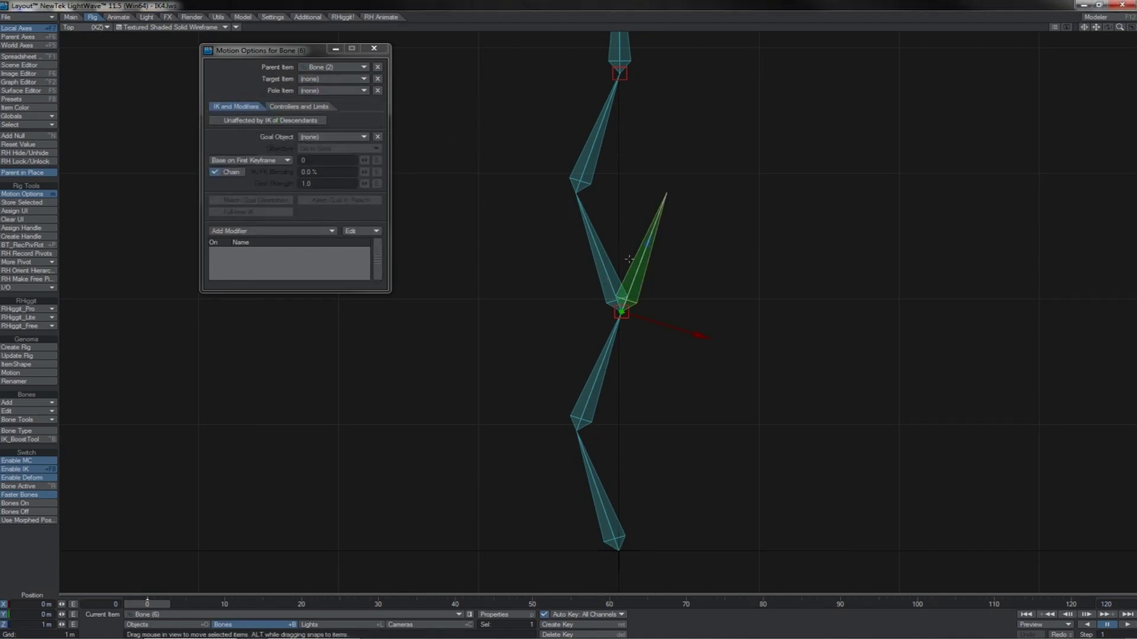
Check Bone (3)'s motion options and try moving goal G1 from side to side, undoing the move
click(609, 258)
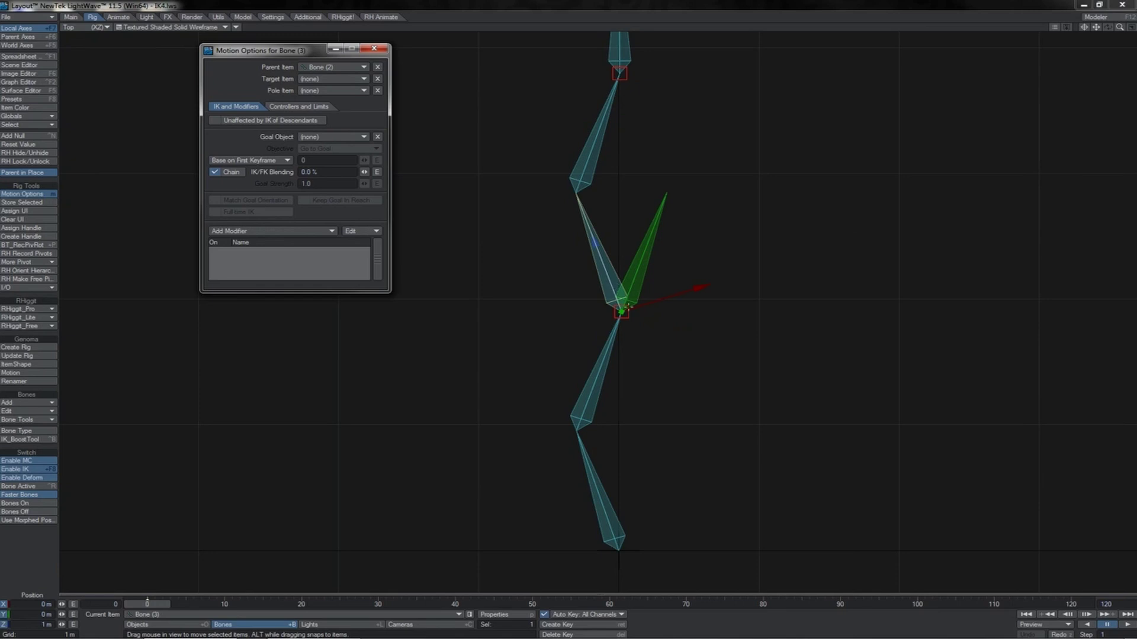
click(628, 318)
drag(673, 341, 582, 348)
drag(529, 318, 673, 342)
key(ctrl+z)
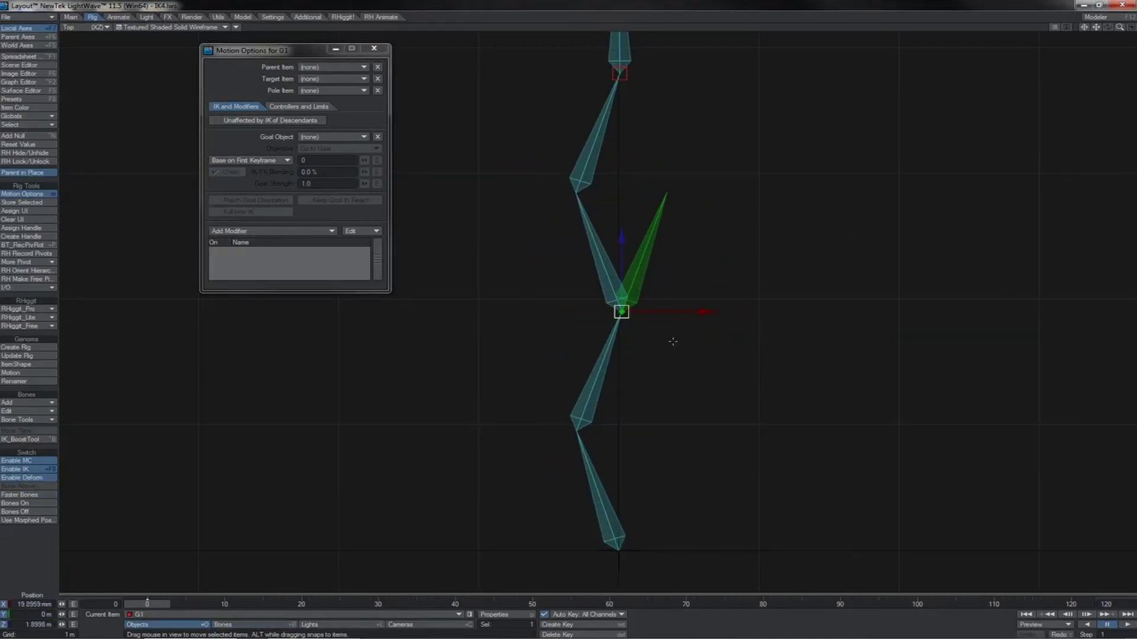
Turn on Unaffected by IK of Descendants for the green bone and test it by moving goals G2 and G1, undoing the moves
click(650, 258)
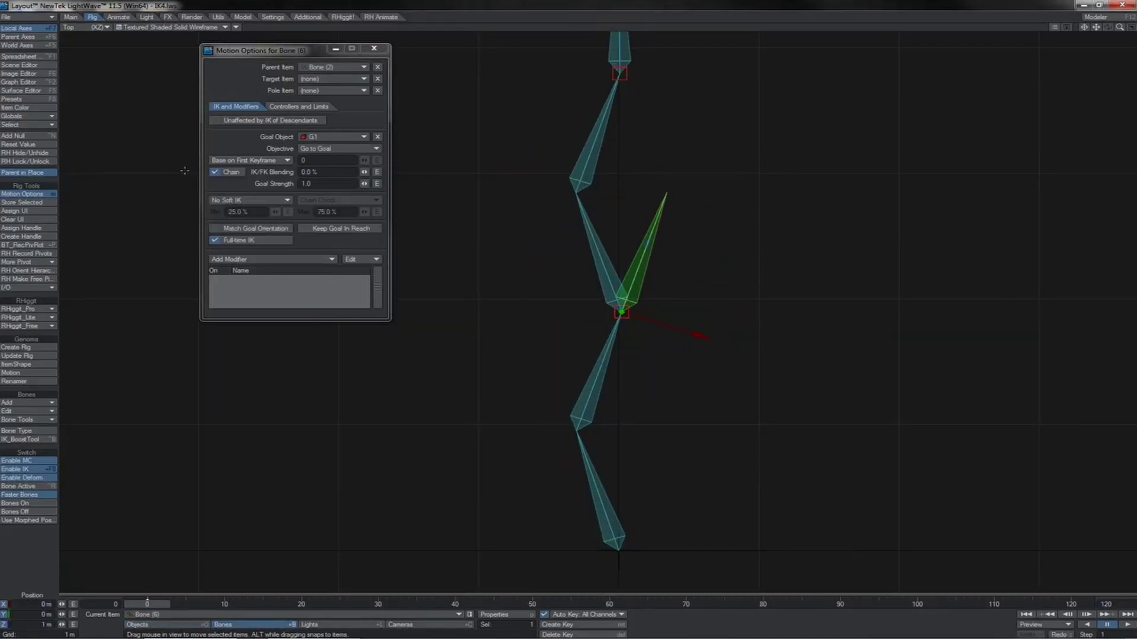
click(215, 120)
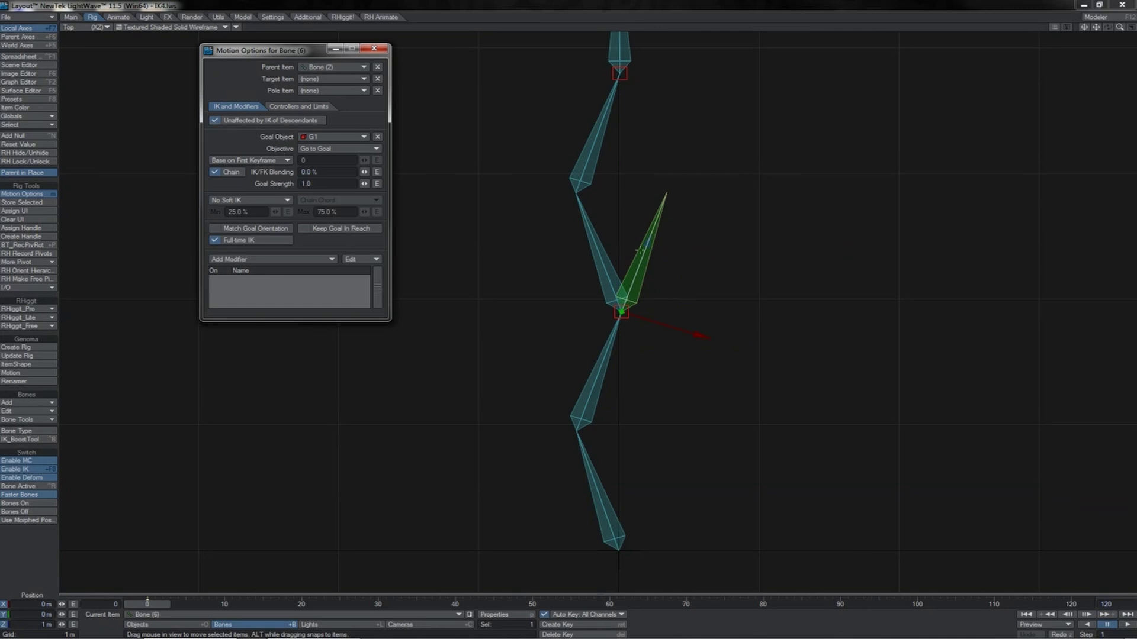
click(625, 81)
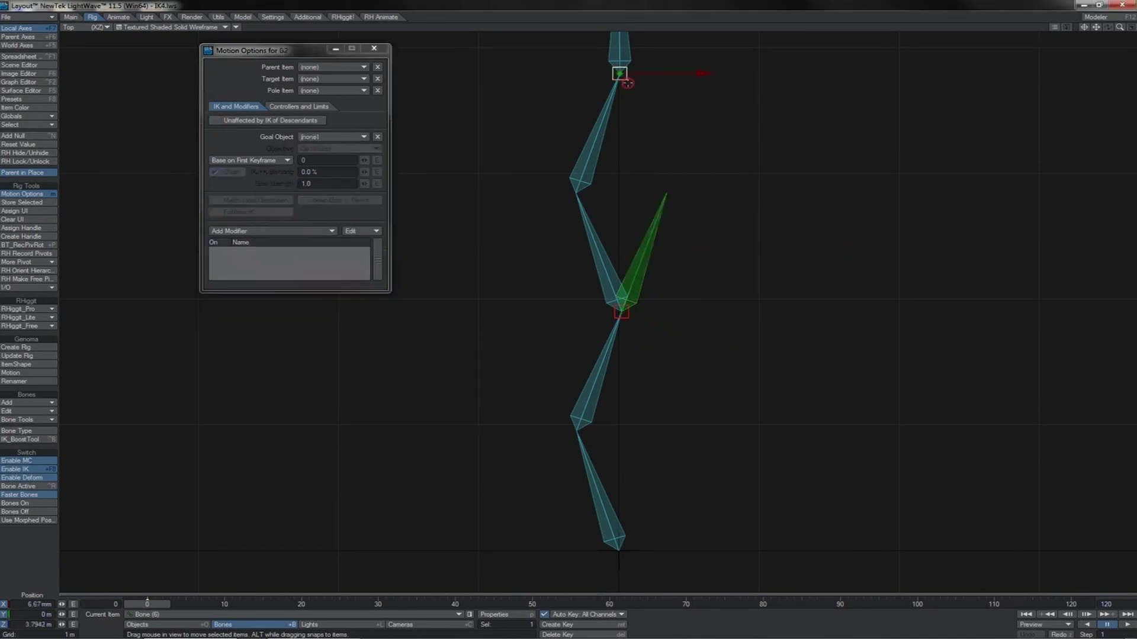
drag(715, 90, 731, 136)
click(620, 316)
drag(620, 317, 649, 371)
key(z)
key(z)
key(z)
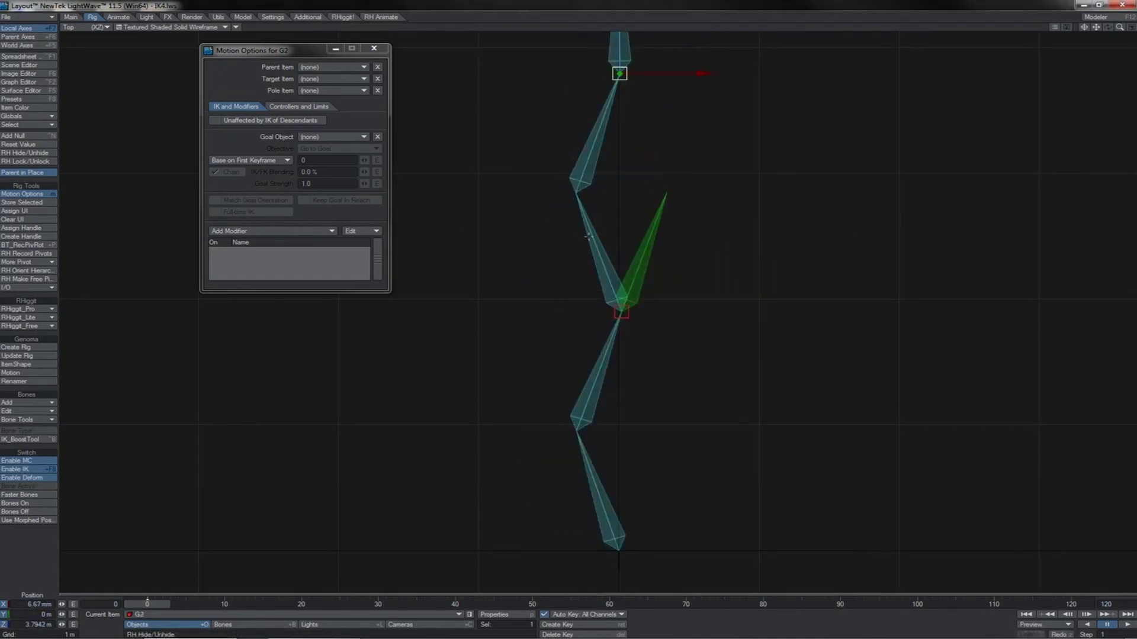
Reparent Bone (3) under the green Bone (6) in the Scene Editor's hierarchy
key(shift+b)
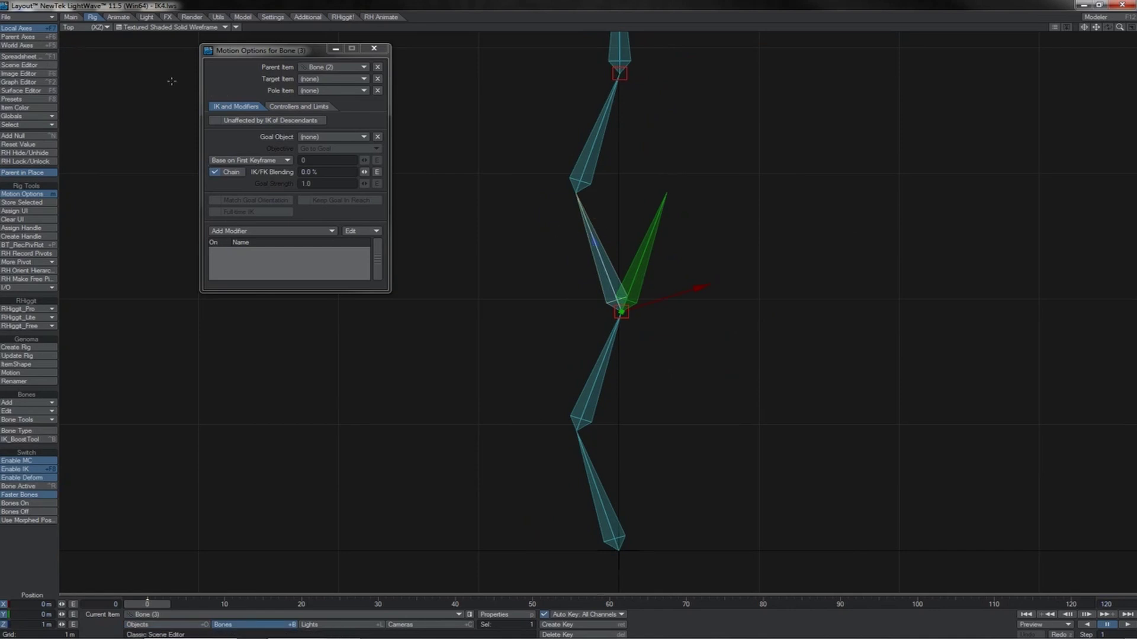
click(39, 66)
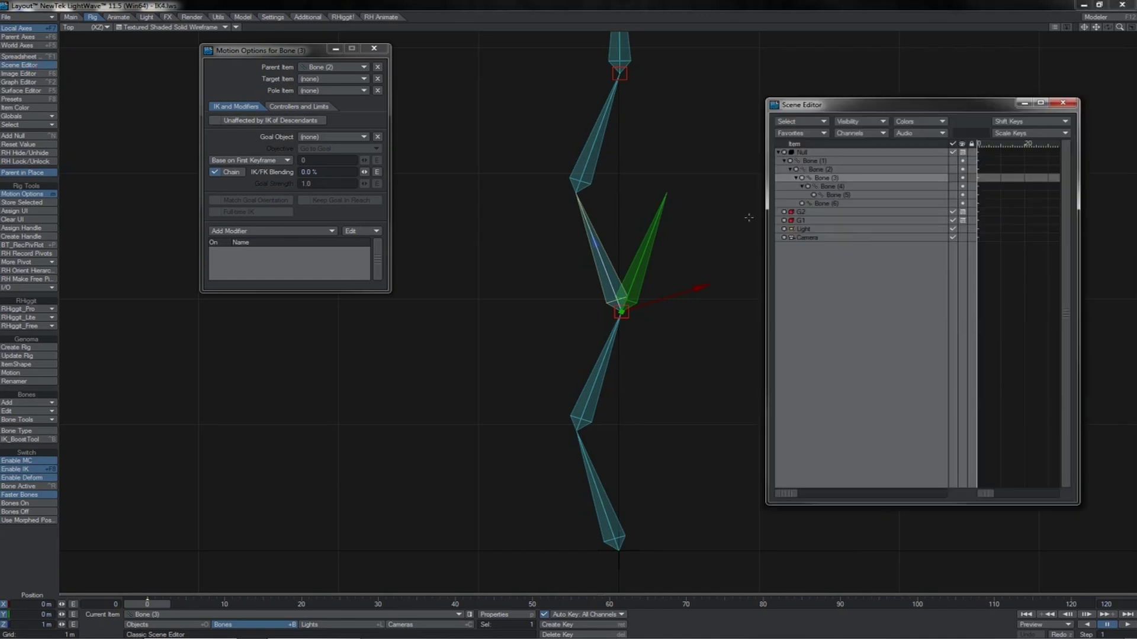
drag(823, 179, 824, 204)
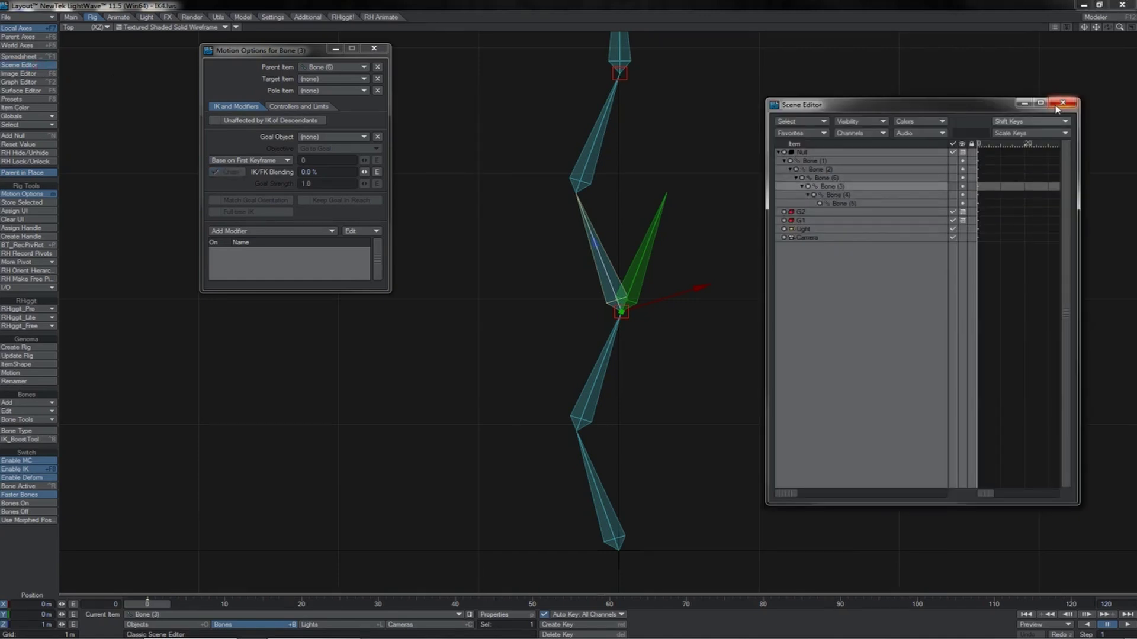
click(1061, 103)
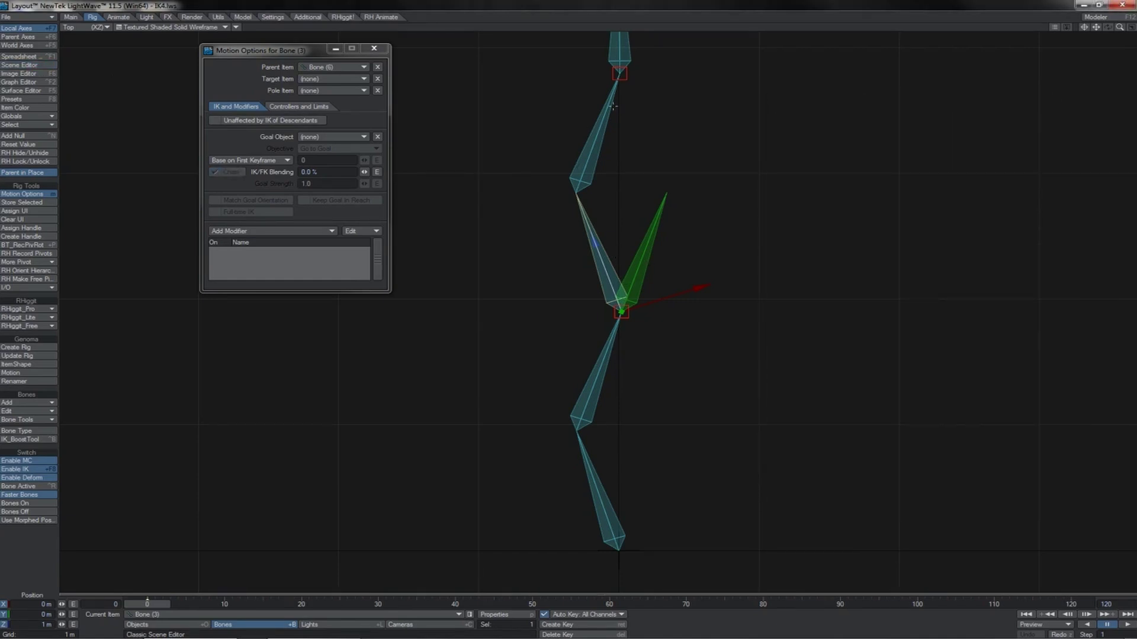
Lower goal G1 to fold the bottom of the chain and move goal G2 to about X 163 mm, Z 2.76 m
click(633, 274)
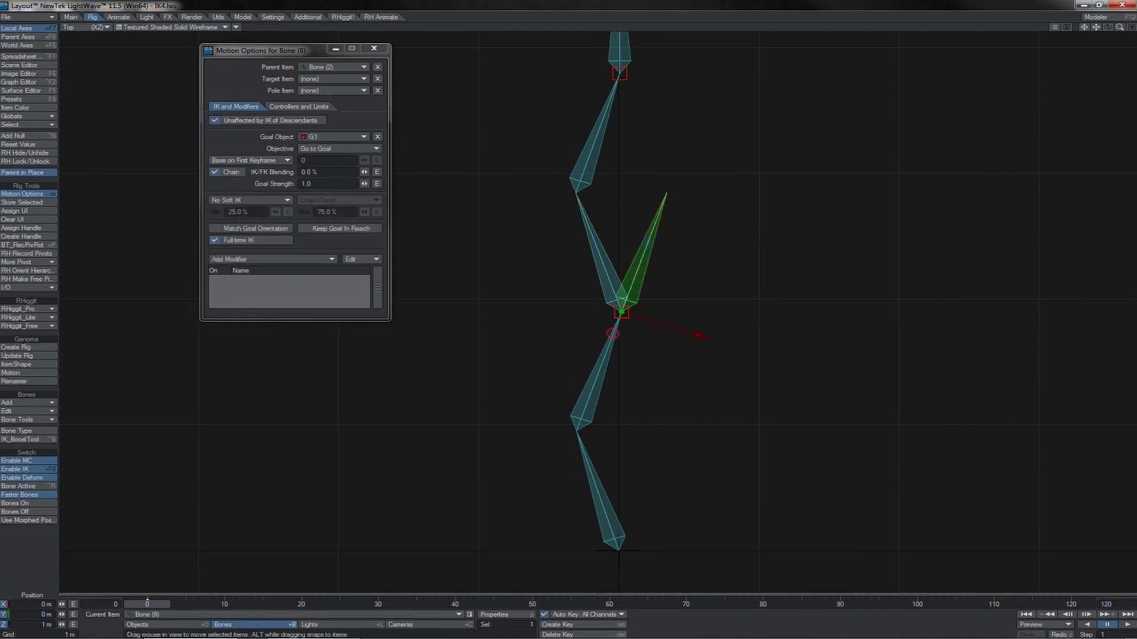
click(612, 333)
click(600, 479)
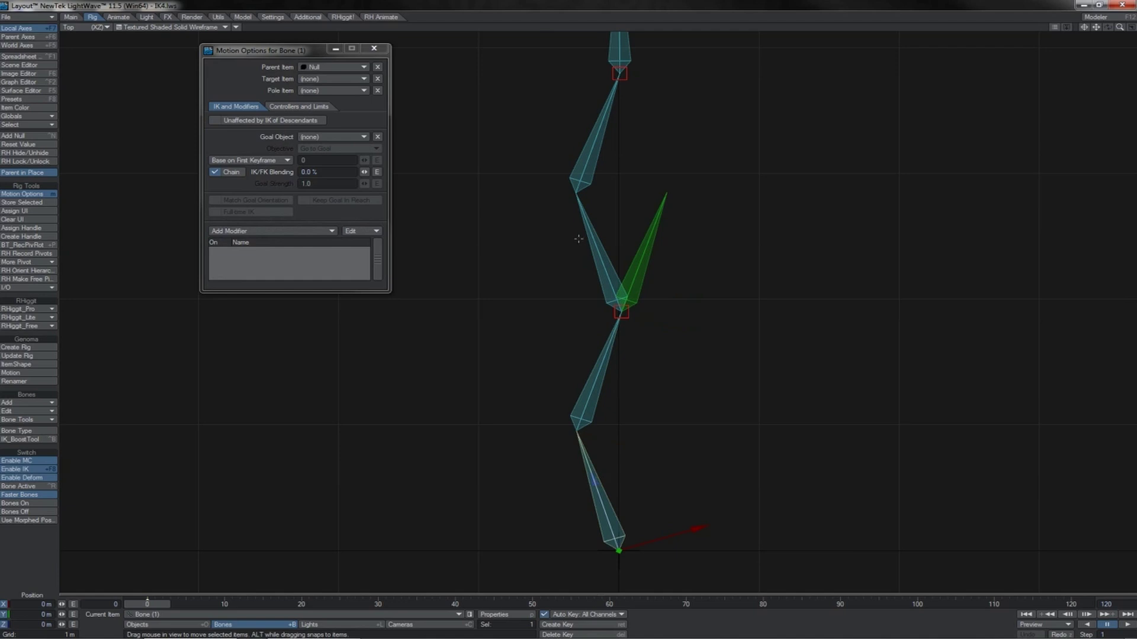
click(621, 74)
drag(703, 107, 712, 327)
click(634, 178)
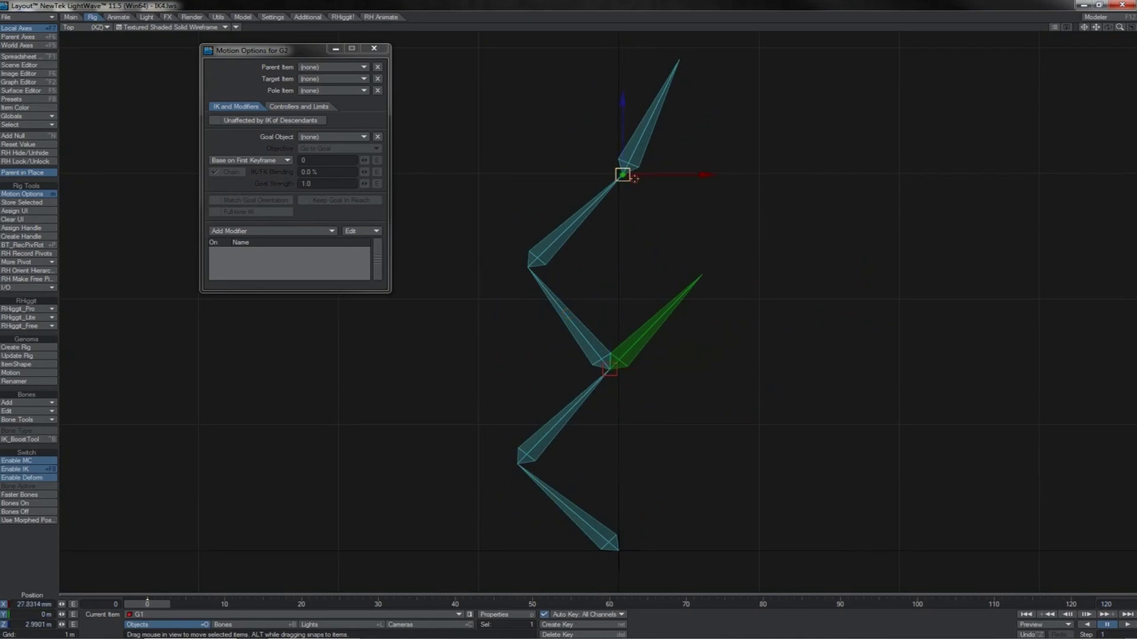
drag(692, 145, 712, 173)
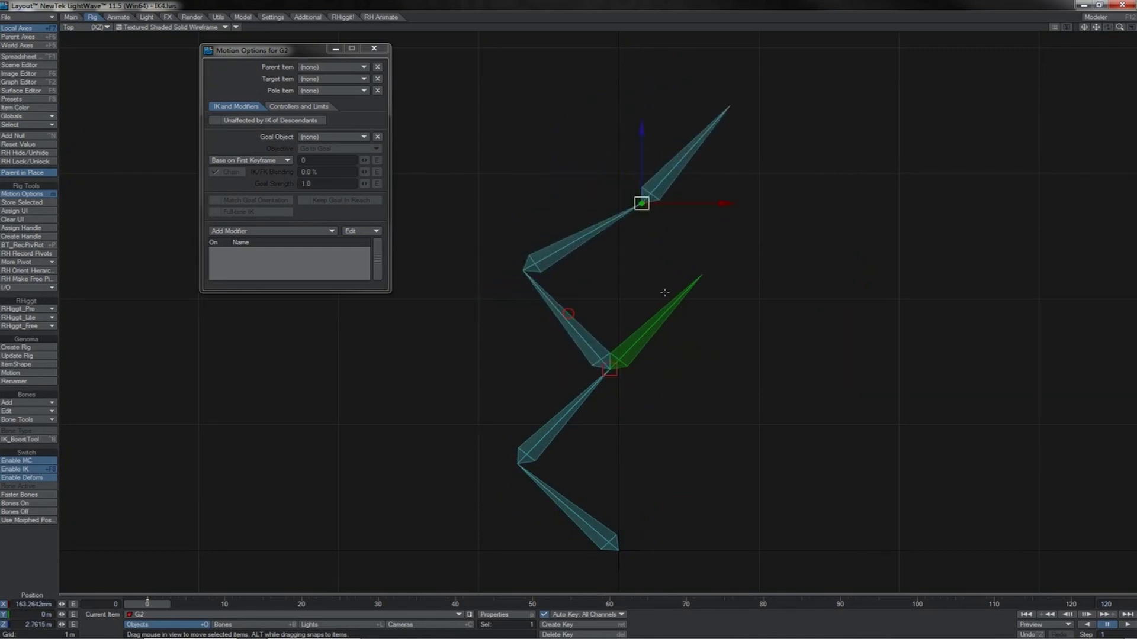
click(611, 372)
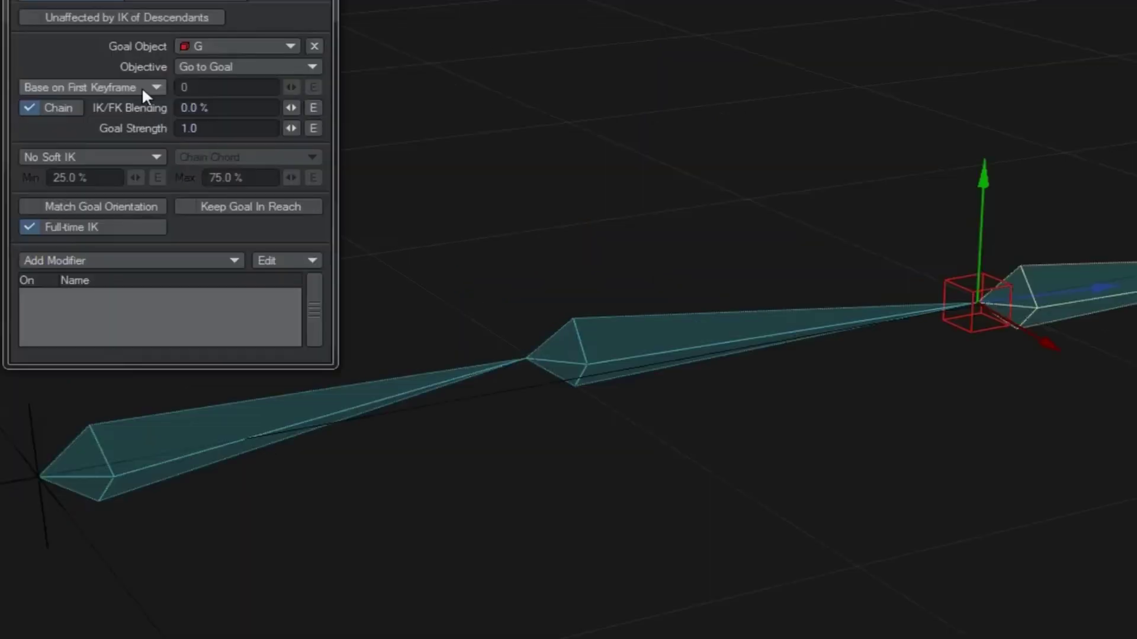
Examine the keyframe base options of Bone (3) and Bone (1) and the rotations of the two lower bones in top view
click(142, 92)
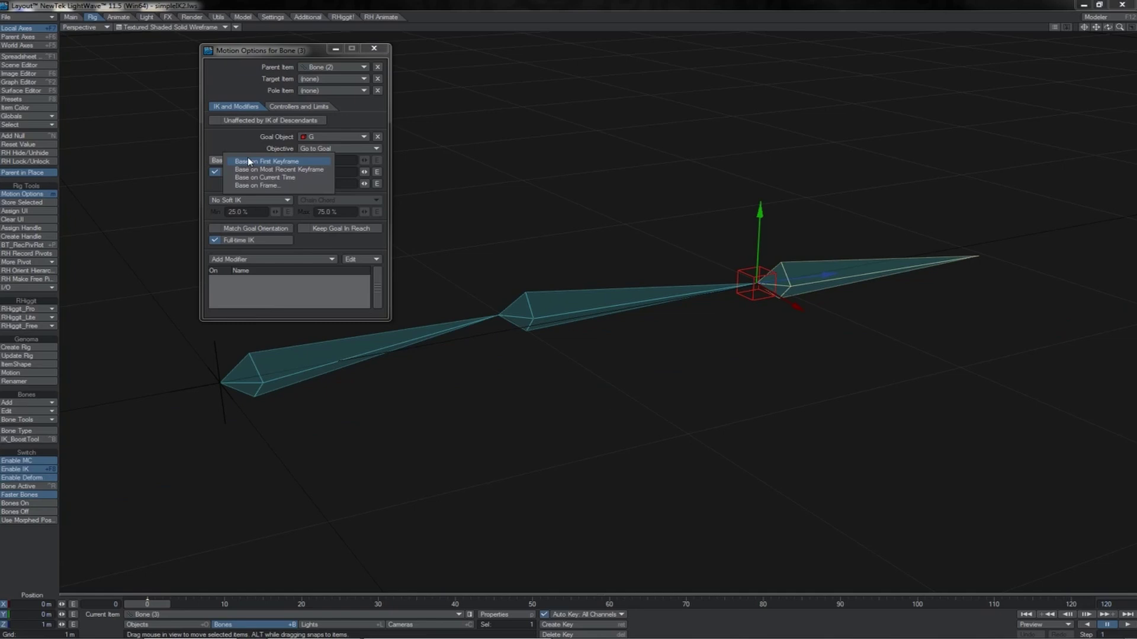
click(247, 161)
key(2)
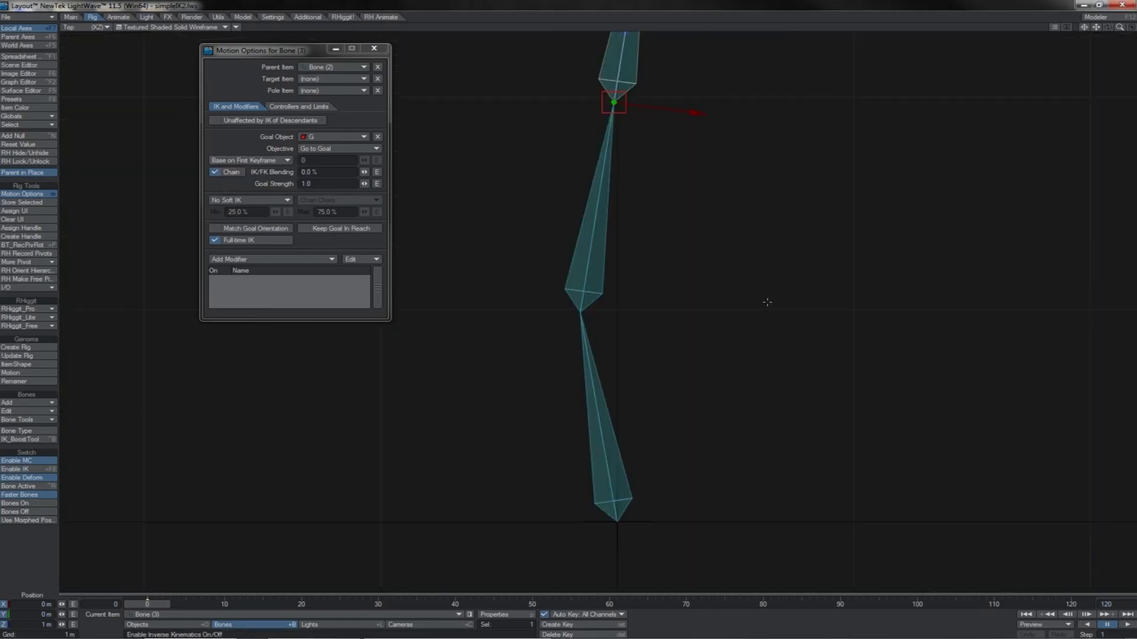
click(603, 411)
key(y)
click(588, 264)
click(600, 405)
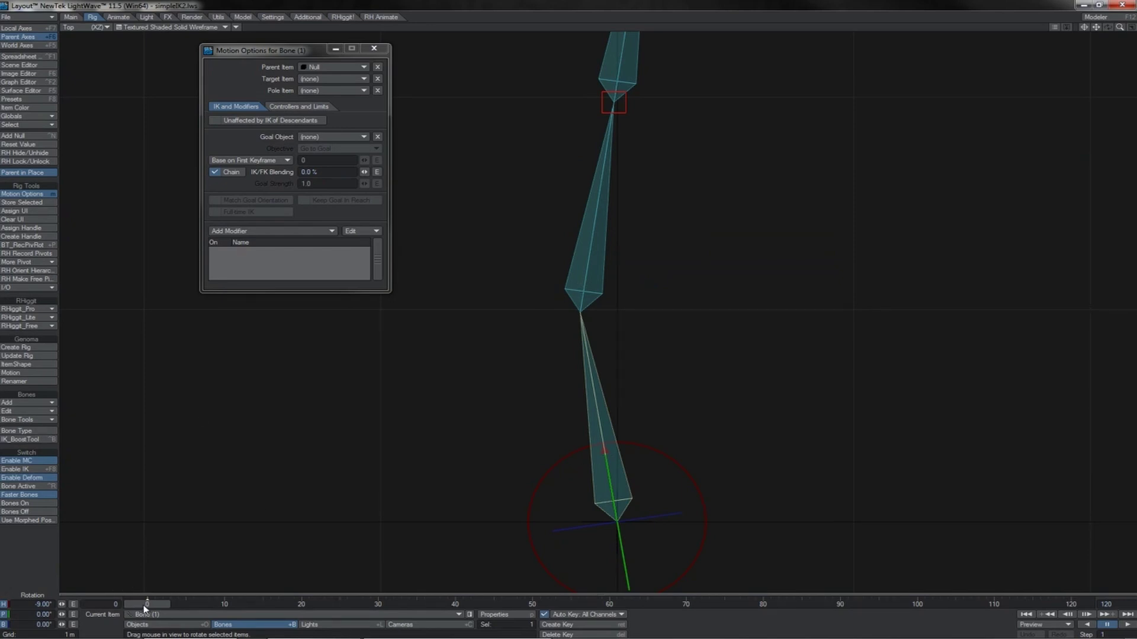
click(285, 161)
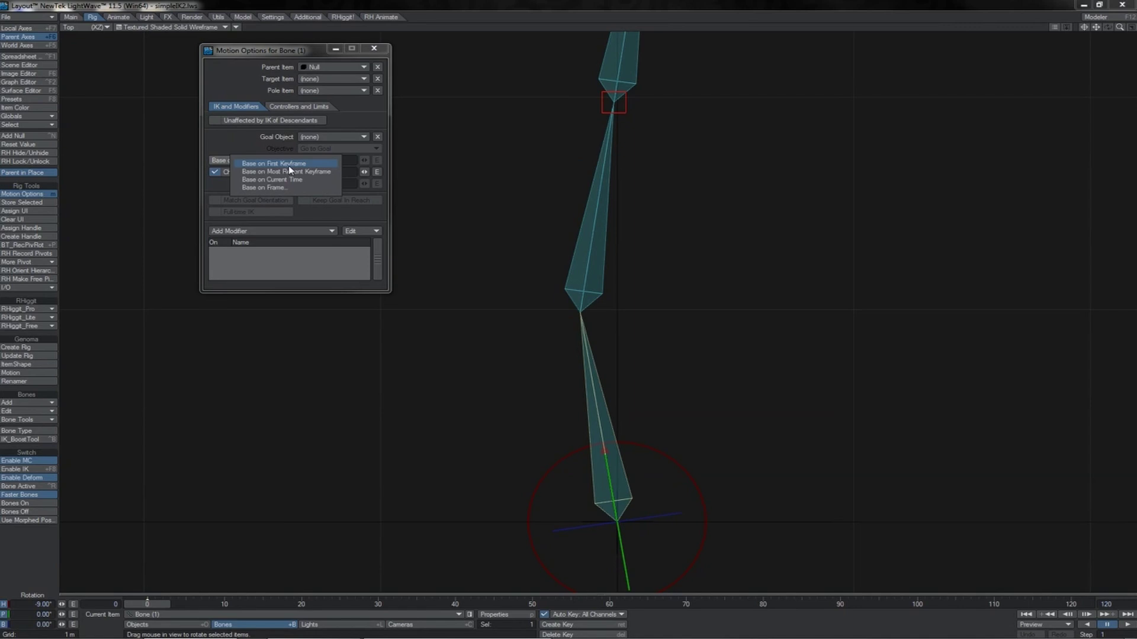
click(278, 164)
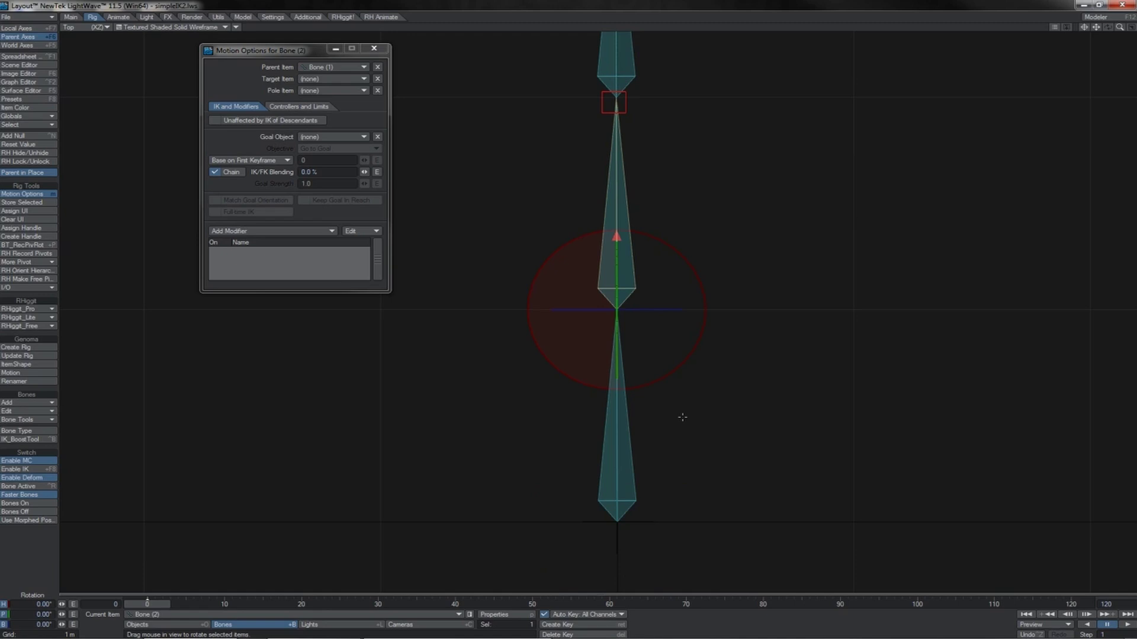
Pre-bend the chain at frame -1 by rotating Bone (1) and setting Bone (2)'s heading to about 19.30°
click(633, 477)
click(622, 283)
key(Left)
key(Right)
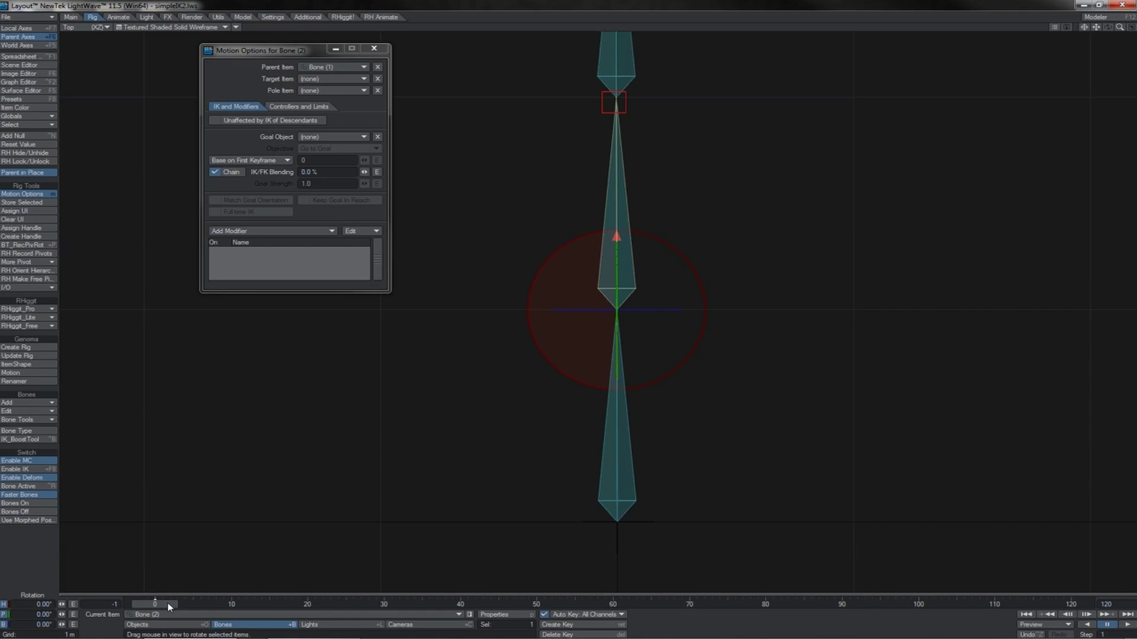
drag(170, 606, 163, 606)
drag(608, 464, 636, 251)
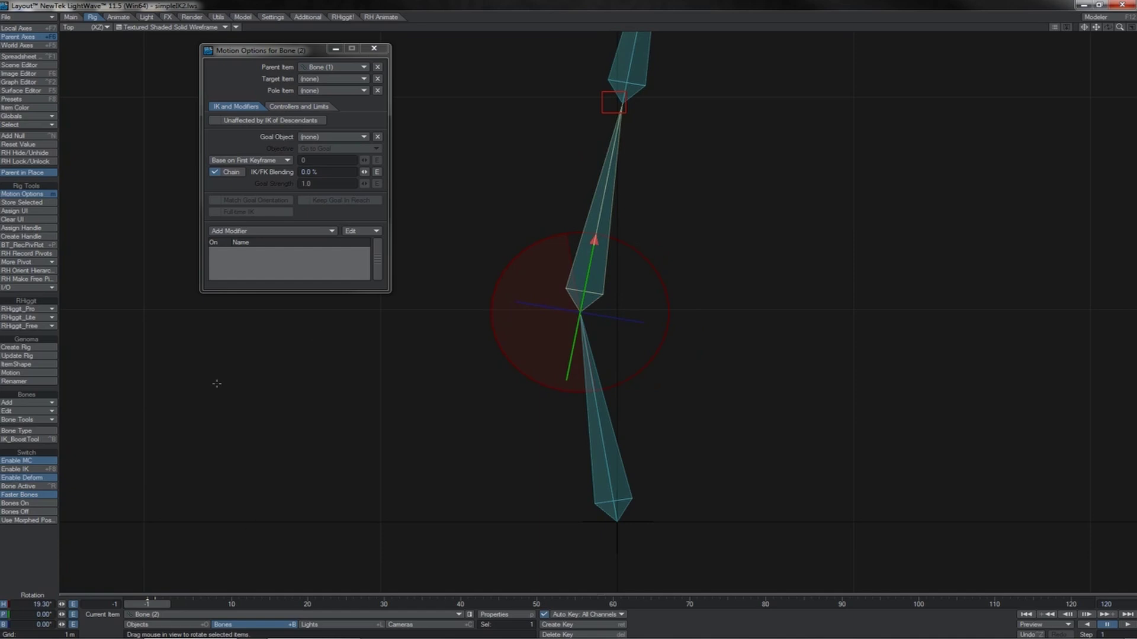
Keep Bone (2) at Base on First Keyframe and test the bend by moving goal G toward the chain's root, undoing the move
click(257, 161)
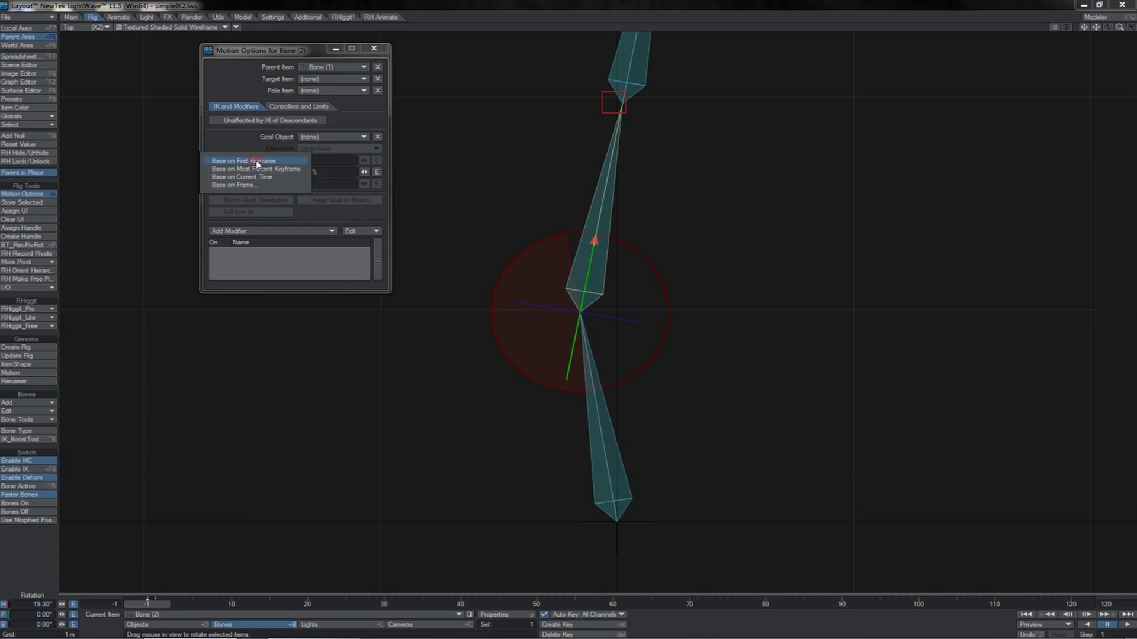
click(256, 162)
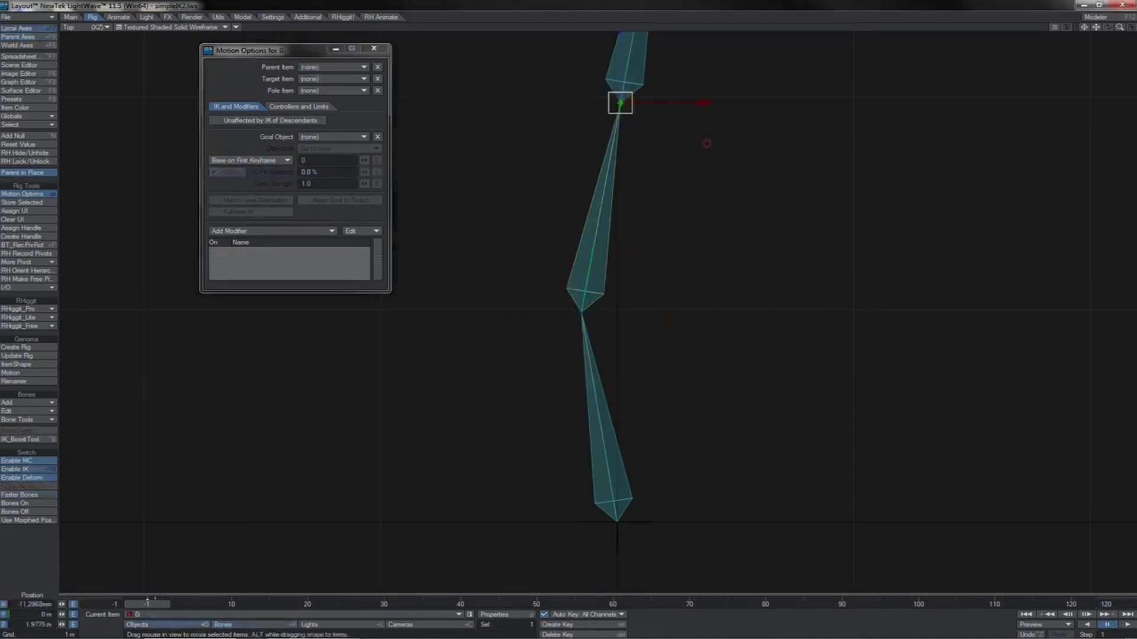
drag(620, 102, 591, 175)
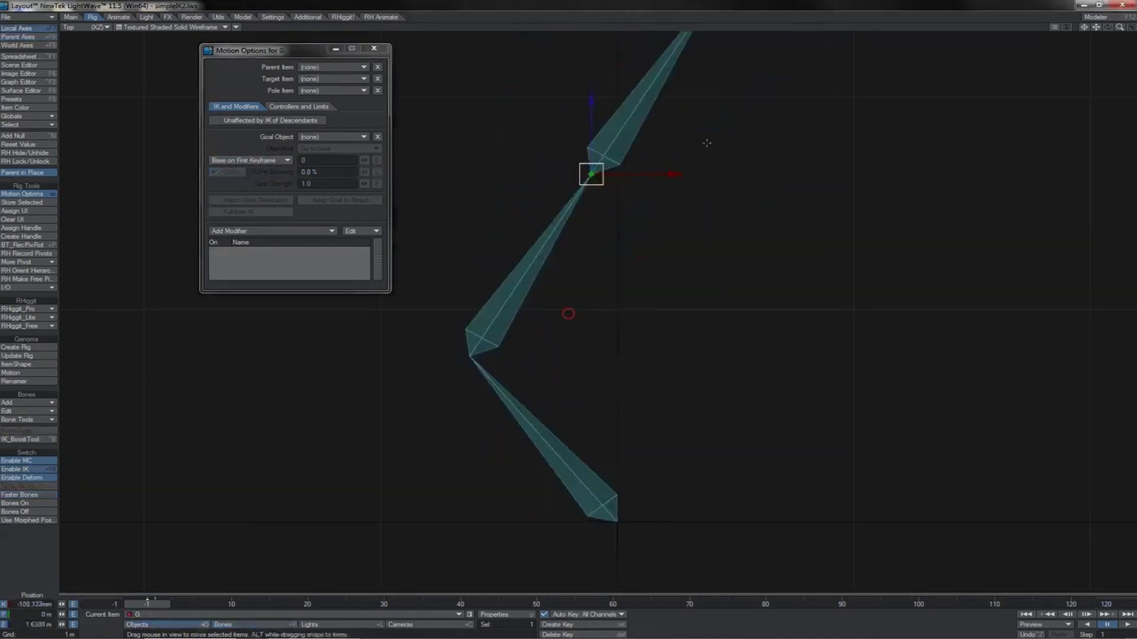
key(ctrl+z)
Change goal G's keyframe base option to Base on Frame, using frame 0
click(255, 161)
click(290, 184)
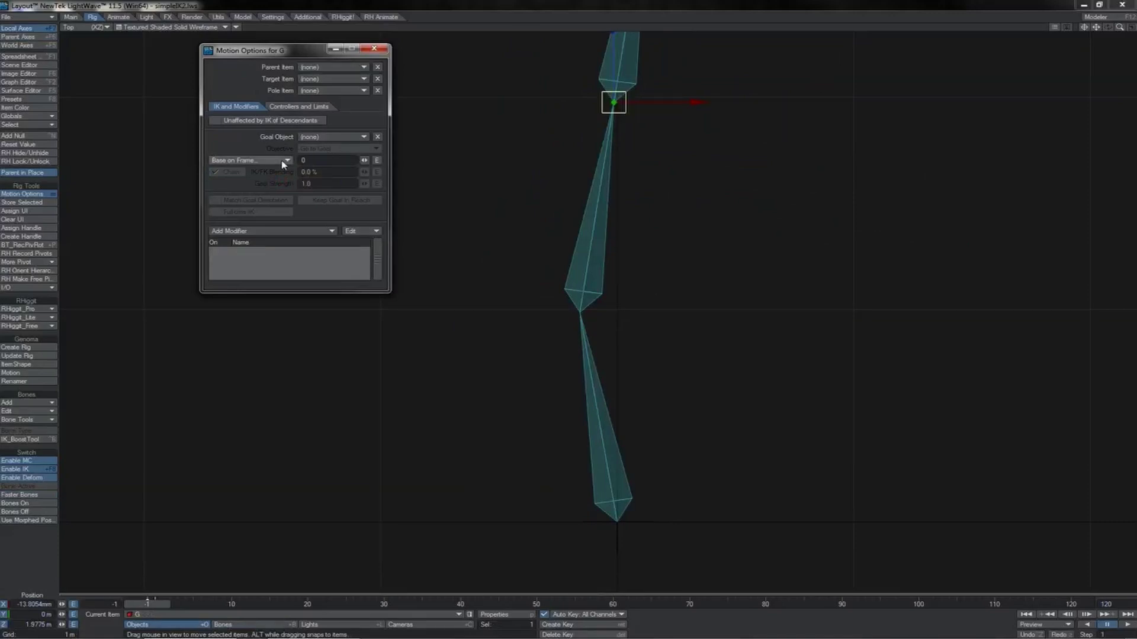
click(282, 160)
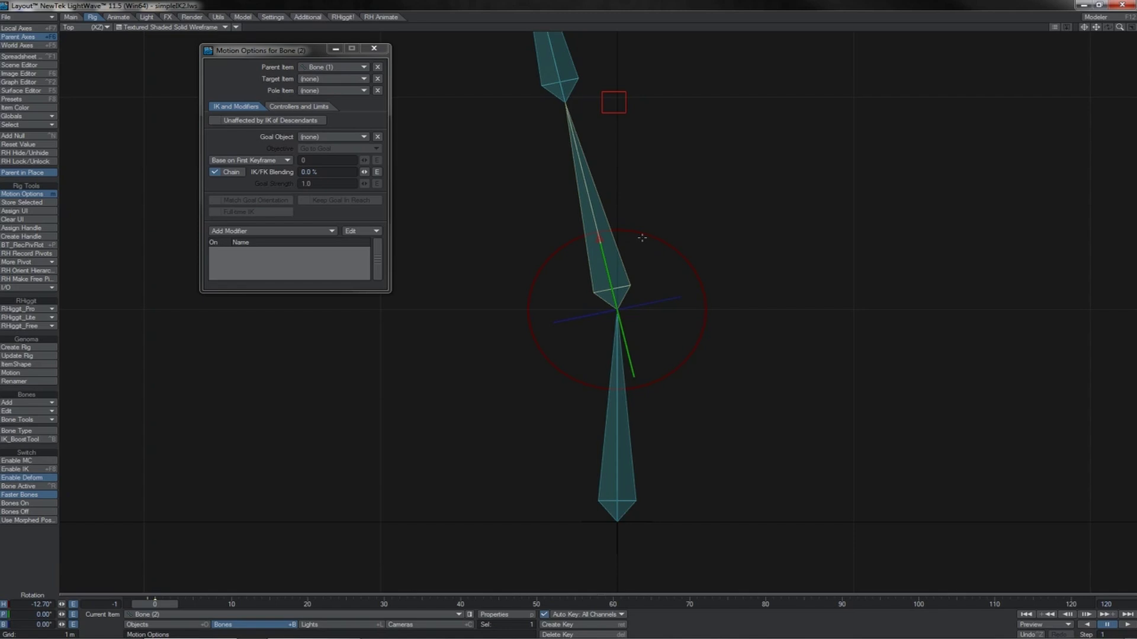
Step back one frame and move goal G around to test which way the chain bends
key(Left)
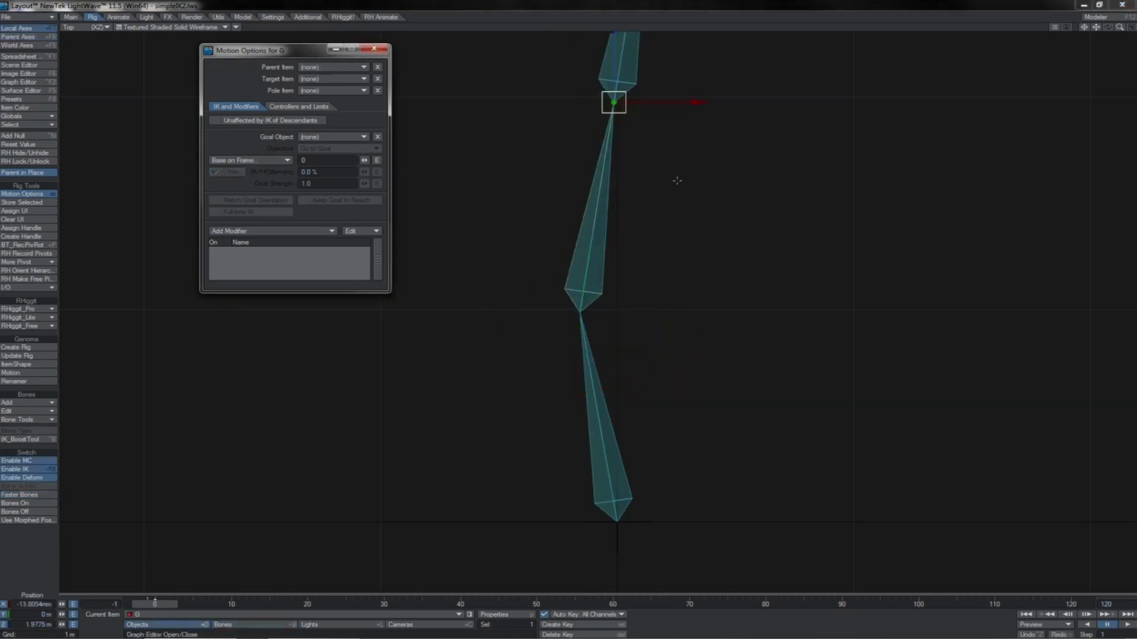
drag(678, 180, 706, 196)
drag(640, 116, 612, 248)
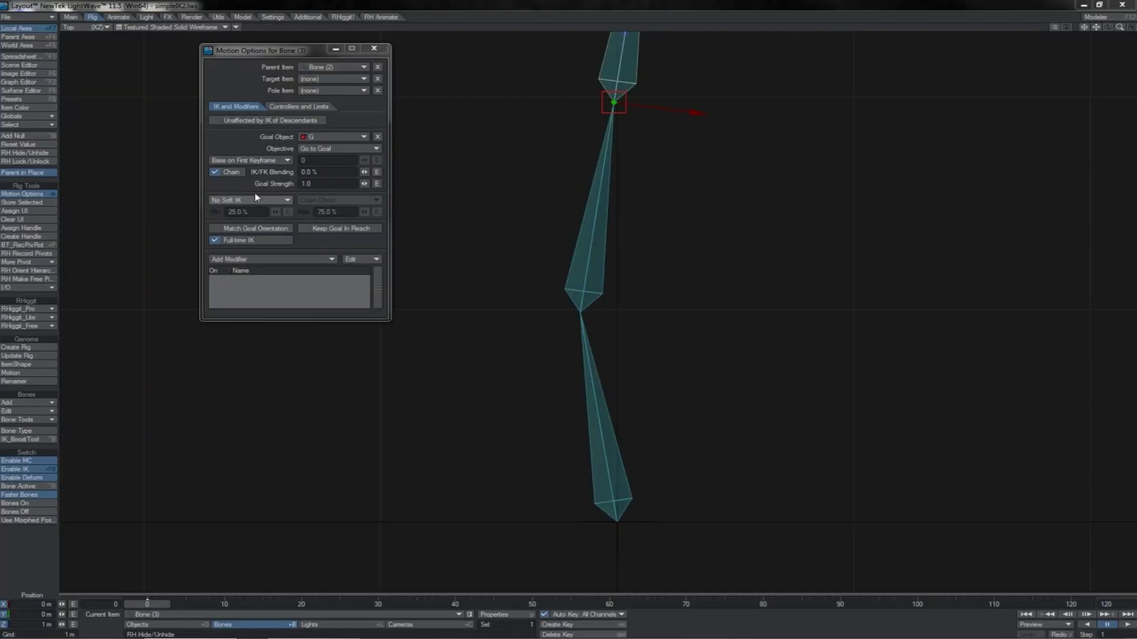
Test how the chain snaps straight by moving goal G out to about 2.088 m in Z, and undo the move
click(613, 101)
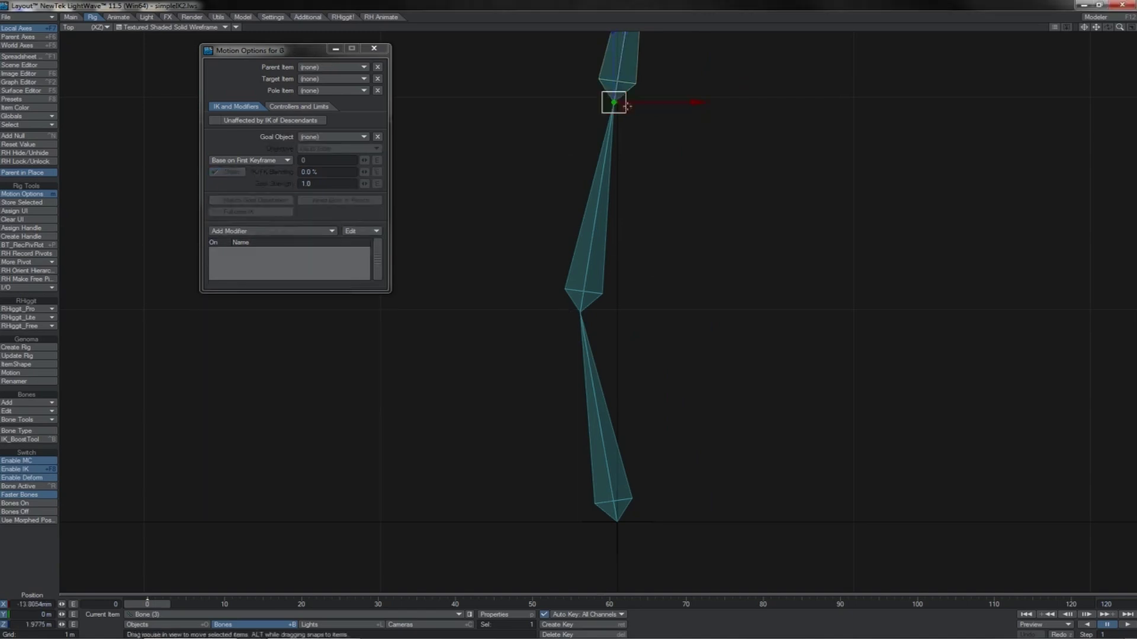
drag(612, 80, 613, 79)
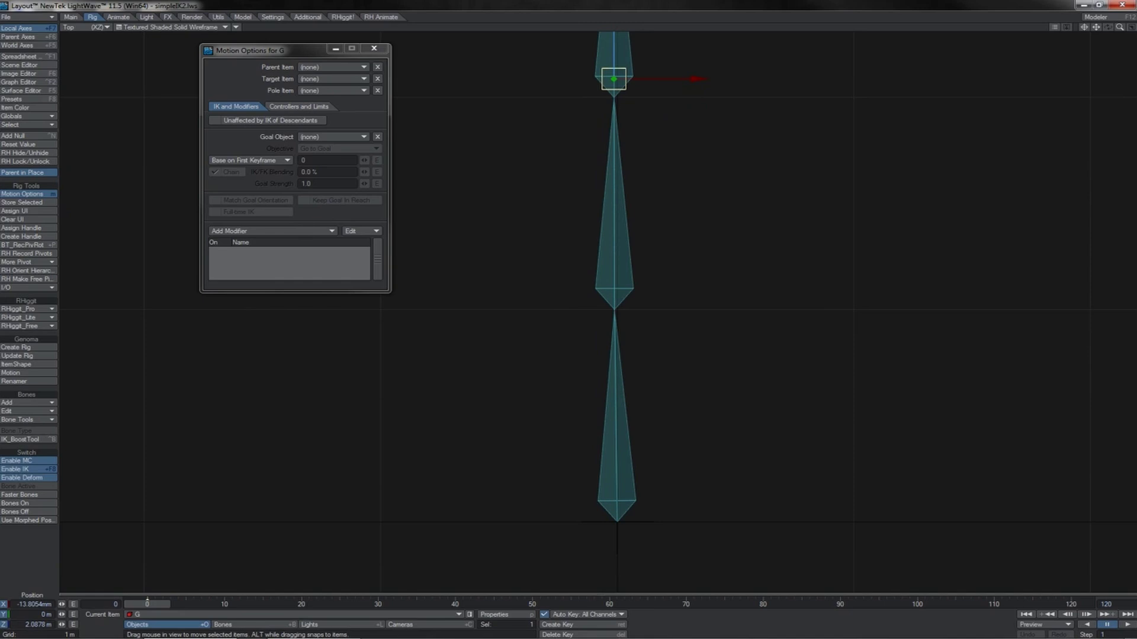
key(ctrl+z)
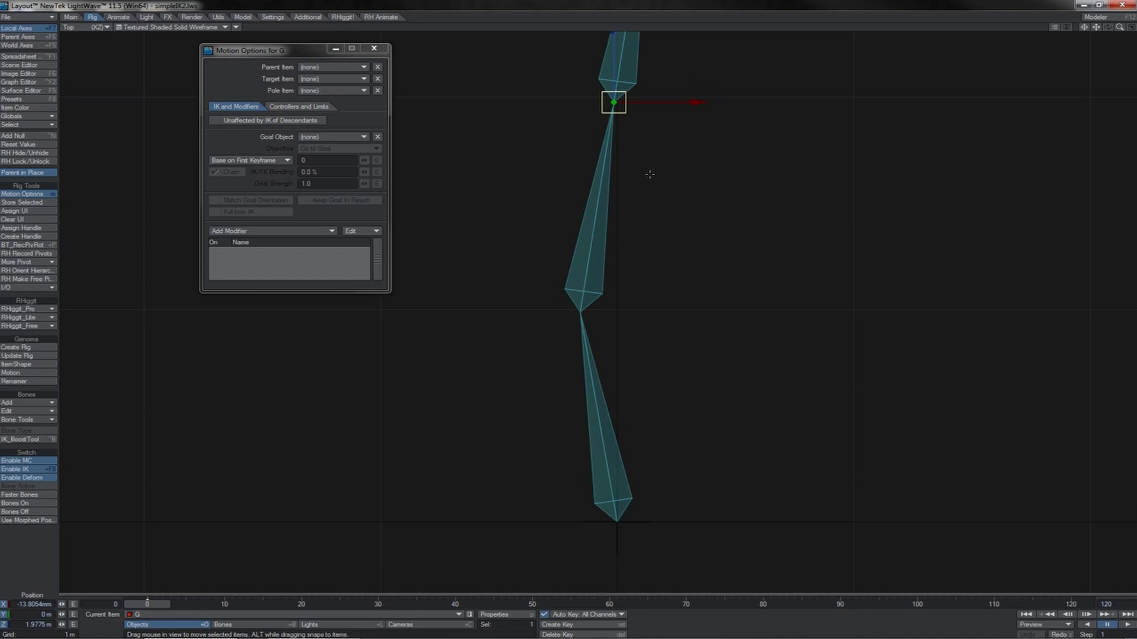
Give Bone (3) exponential soft IK and base its range on Given Lengths
click(580, 305)
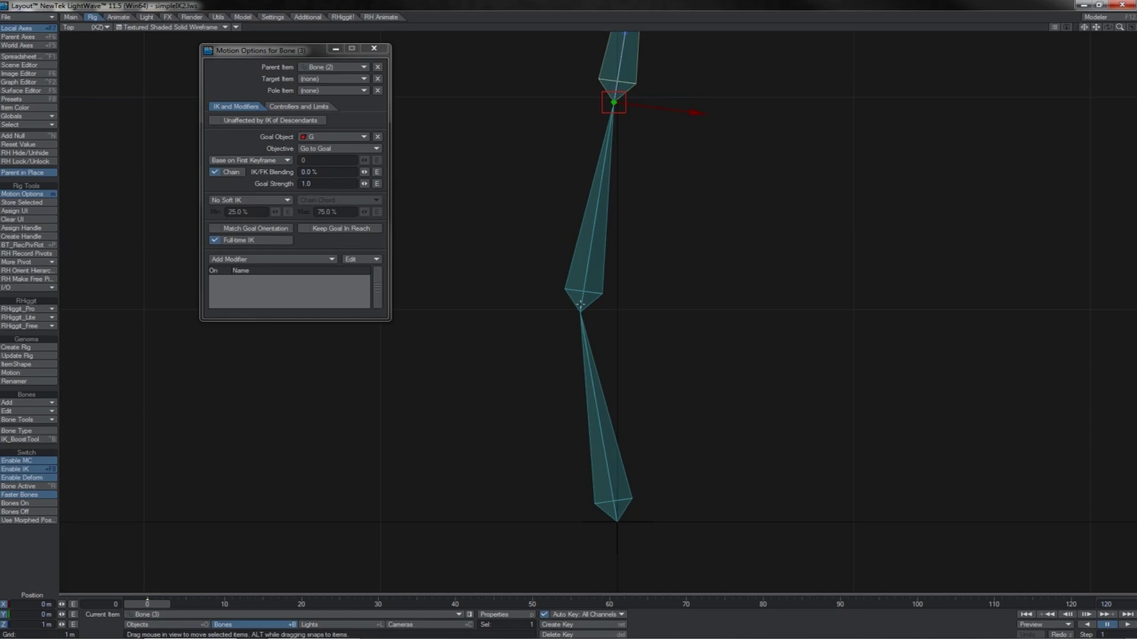
click(260, 201)
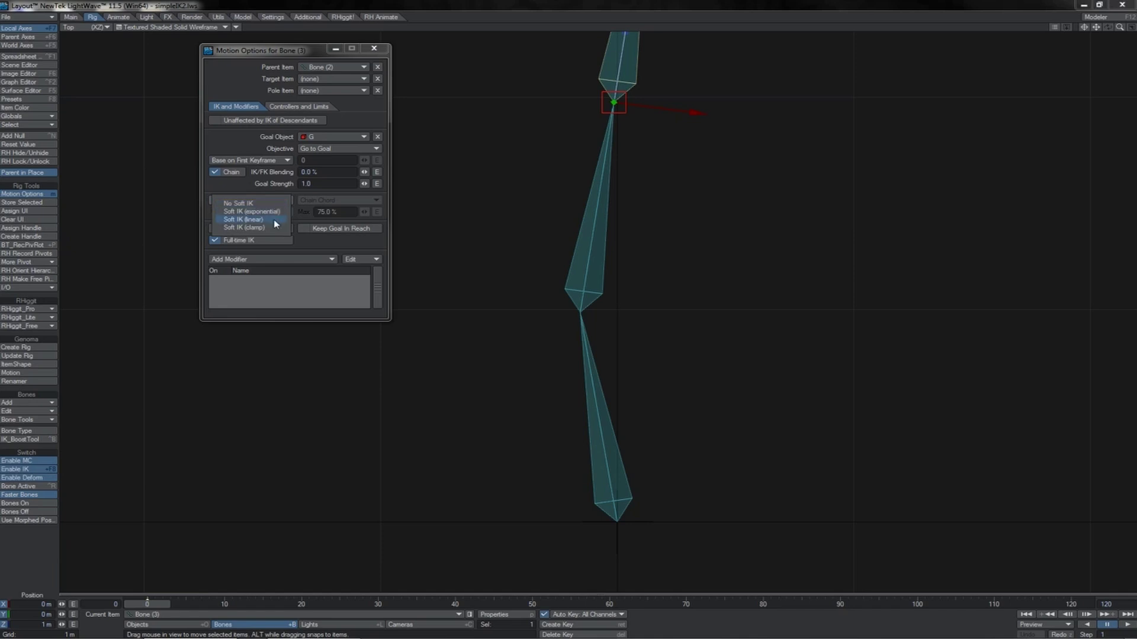
click(251, 212)
click(349, 201)
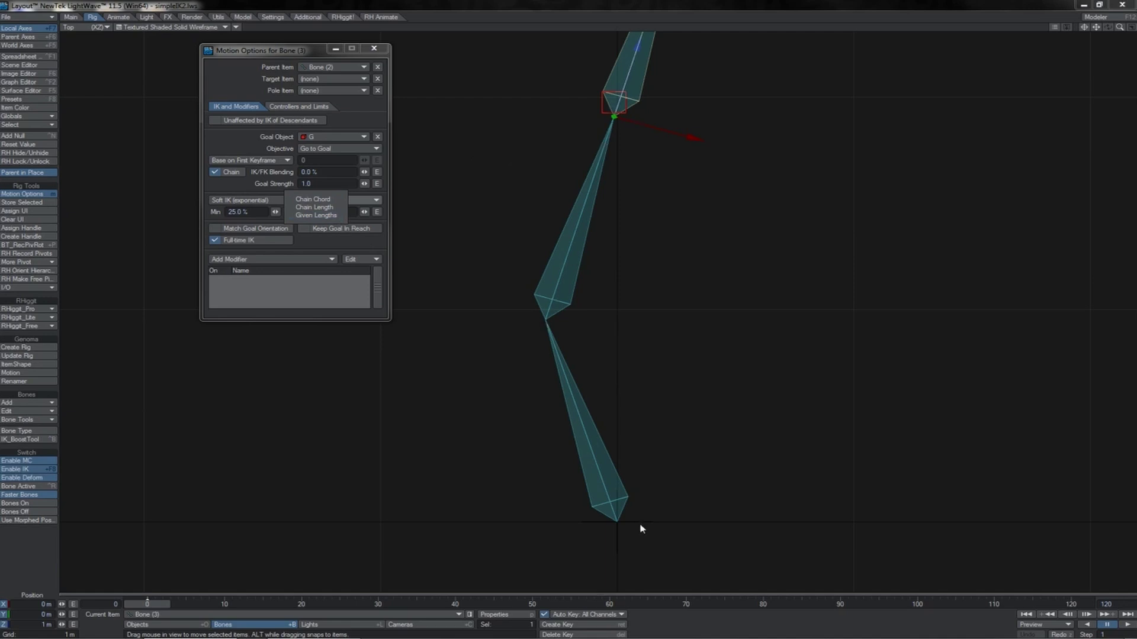
click(316, 215)
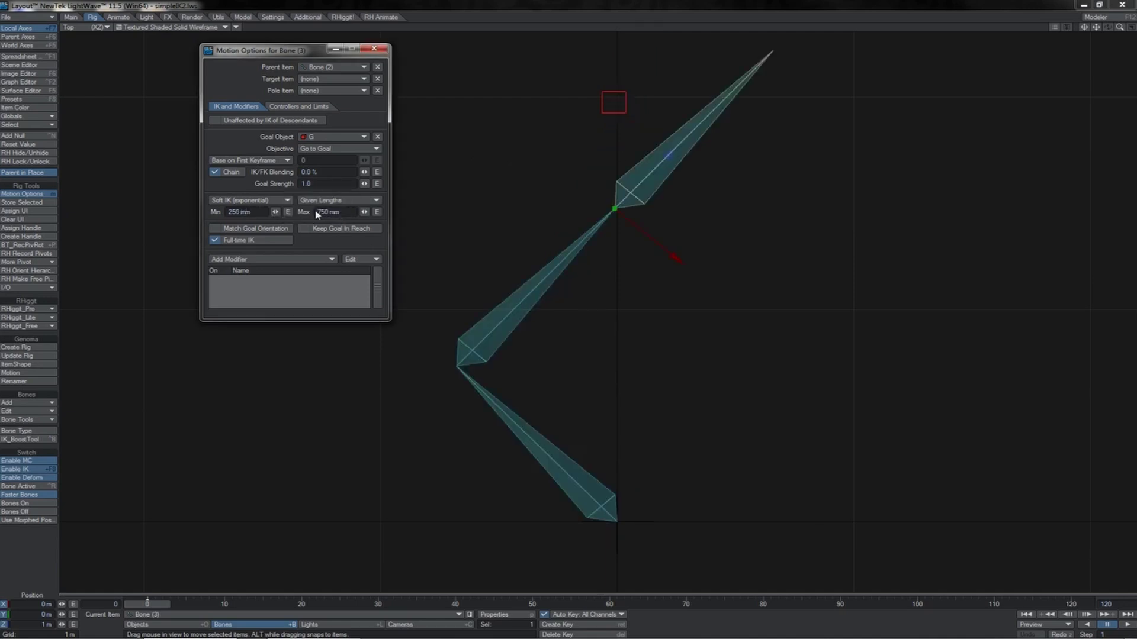
Test Bone (3)'s soft IK by moving goal G toward the chain's root and back out toward full extension
click(625, 107)
drag(626, 107, 581, 308)
mouse_move(617, 184)
mouse_down()
mouse_move(667, 184)
mouse_move(599, 195)
mouse_up()
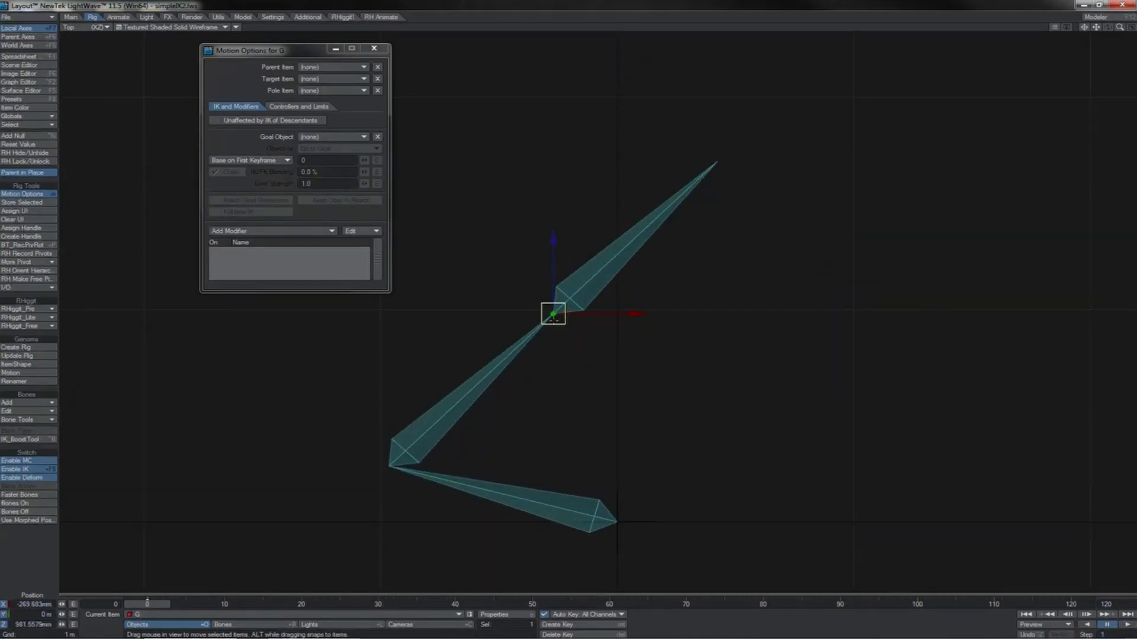
click(563, 398)
drag(563, 398, 641, 168)
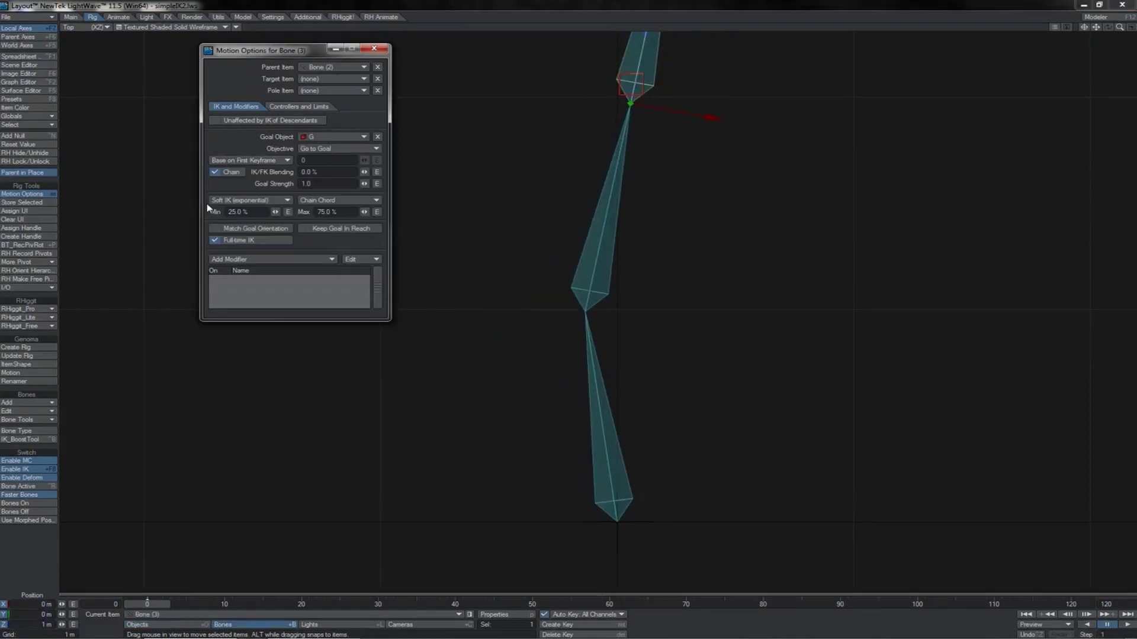
Raise Bone (3)'s soft IK maximum to 100% and test it by moving goal G close to the chain's root
drag(365, 212, 451, 212)
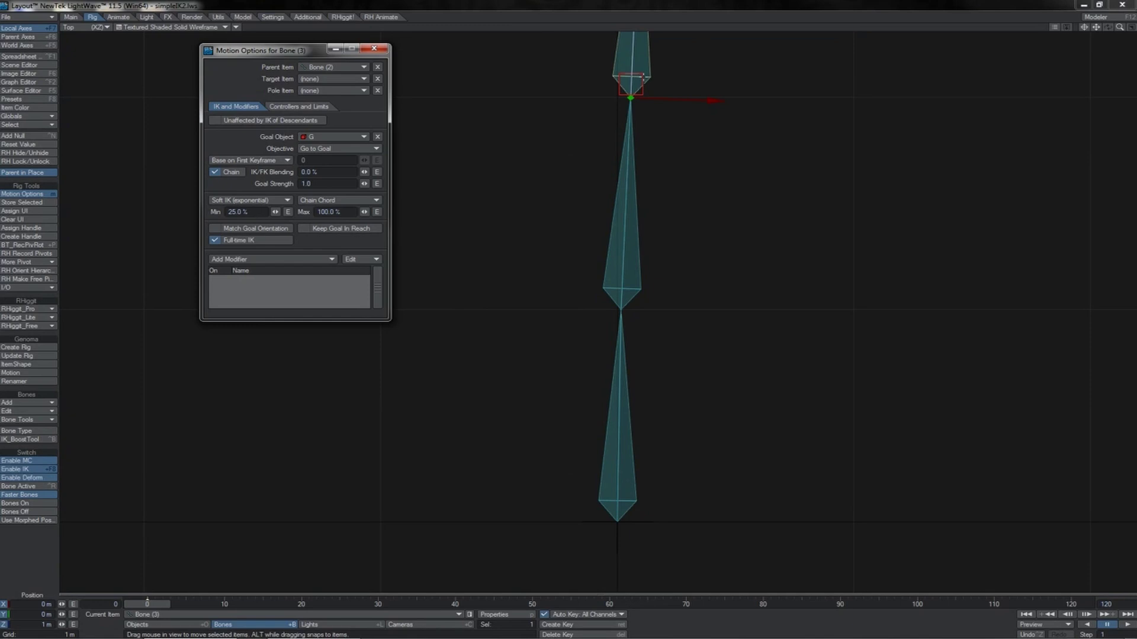
click(642, 77)
drag(688, 42, 654, 307)
drag(598, 350, 591, 490)
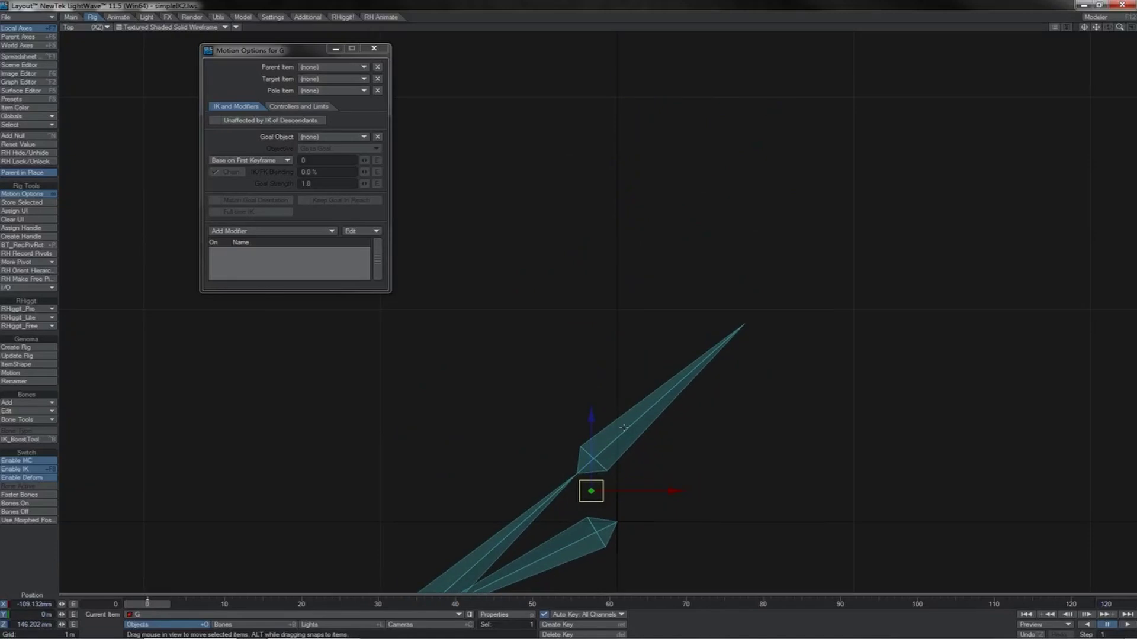
Set Bone (3)'s soft IK minimum to 0% with No Soft IK, and extend goal G to about 1.975 m in Z
click(623, 428)
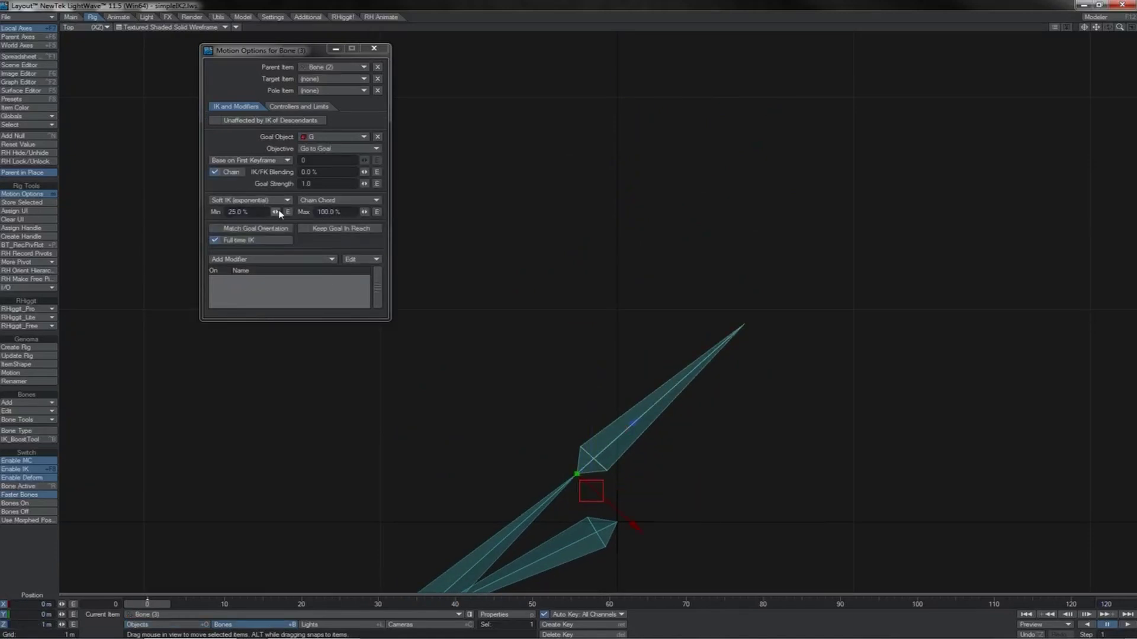
drag(276, 211, 250, 200)
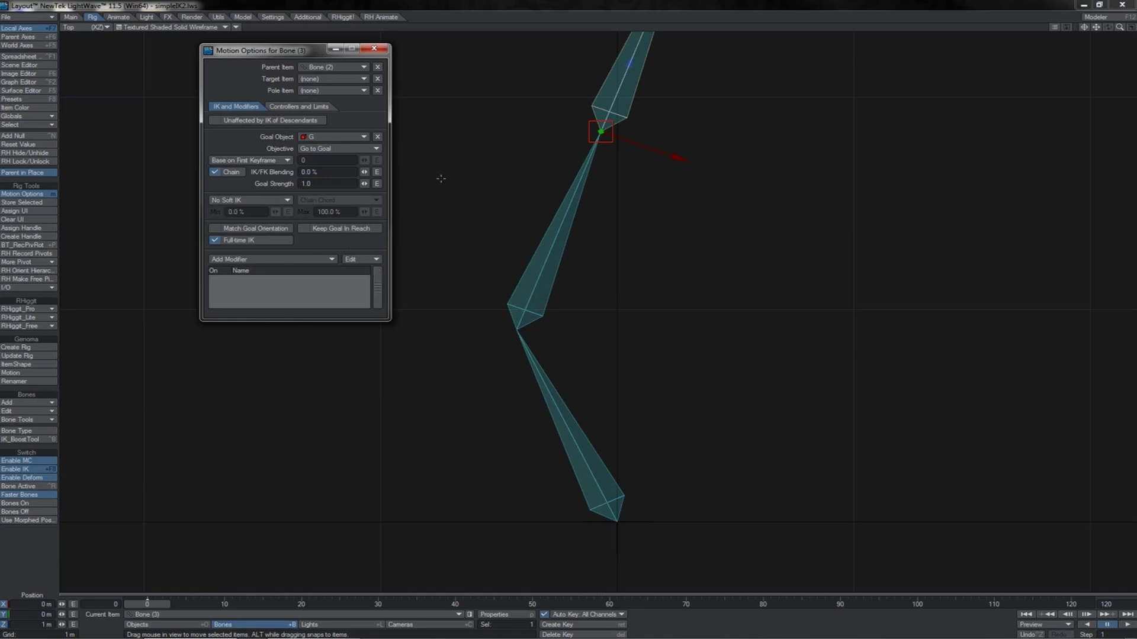
click(604, 144)
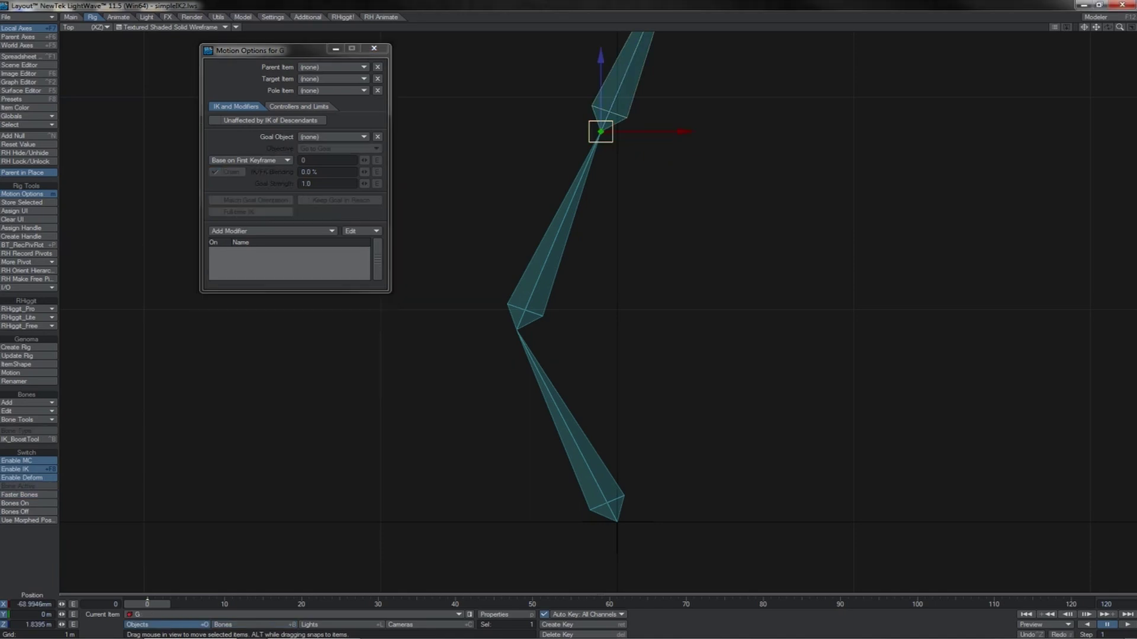
drag(600, 131, 600, 103)
Lower goal G by small amounts near full extension to examine how strongly the chain reacts
click(1085, 28)
drag(1120, 28, 774, 151)
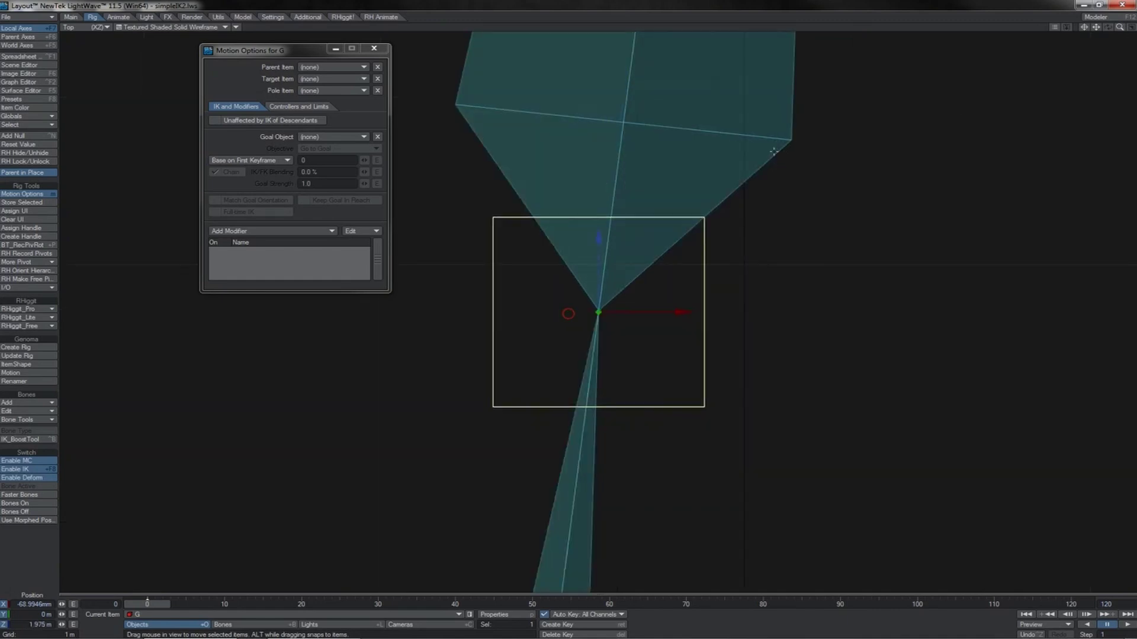
mouse_move(596, 242)
mouse_down()
mouse_move(599, 95)
mouse_move(598, 241)
mouse_up()
drag(598, 237, 599, 264)
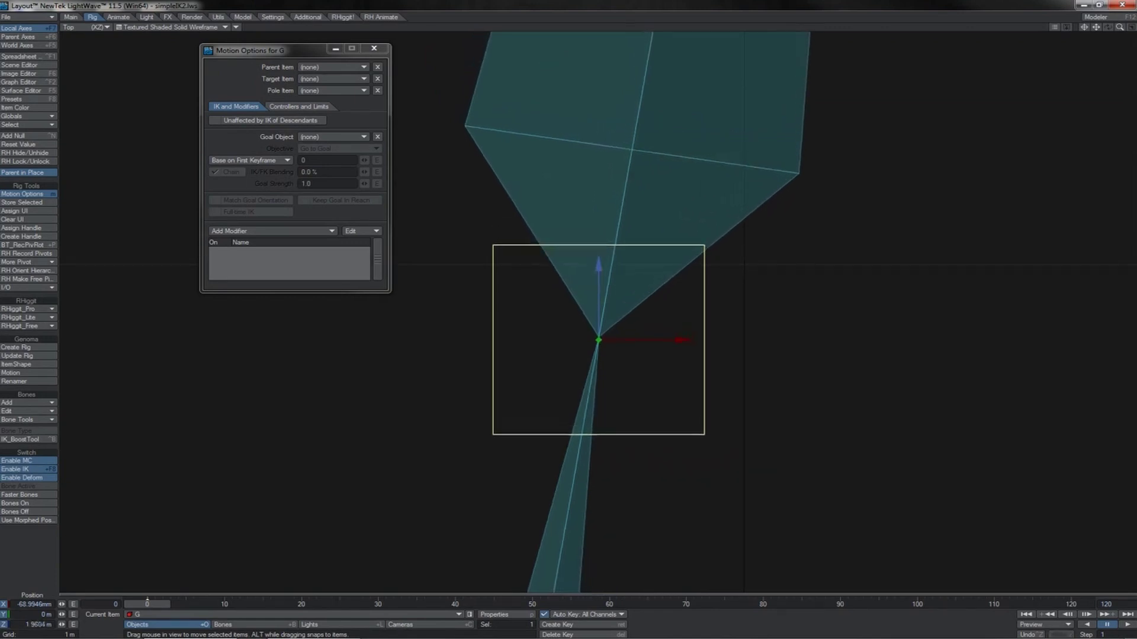
Reselect goal G, lower it to about 1.915 m in Z to compare the bend, and undo the move
click(612, 325)
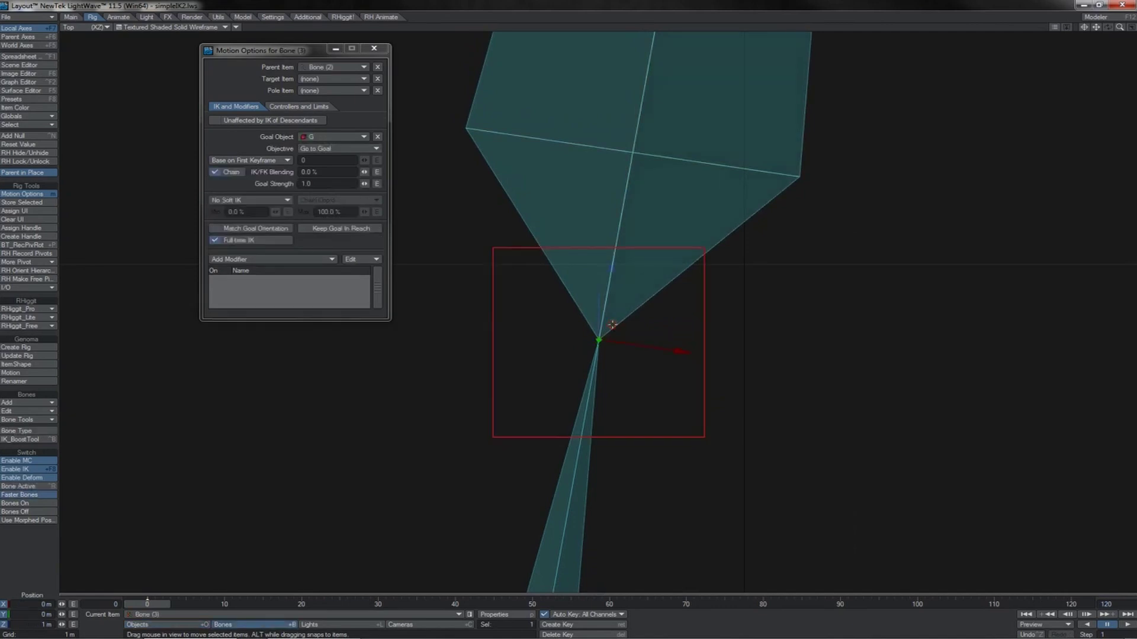
click(703, 373)
drag(600, 270, 599, 353)
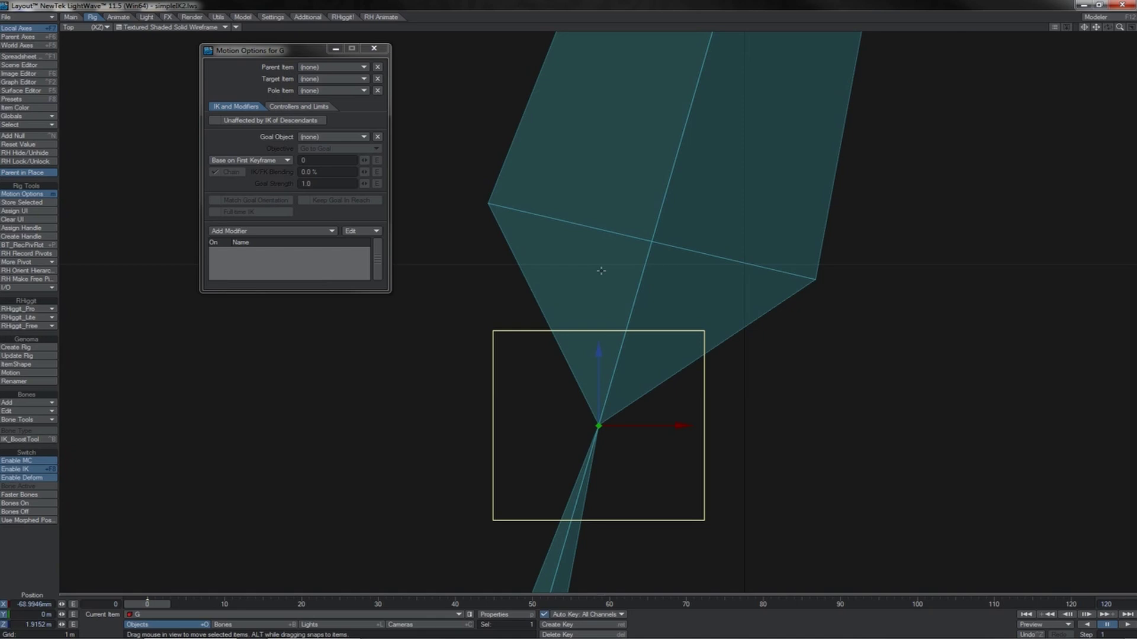
key(ctrl+z)
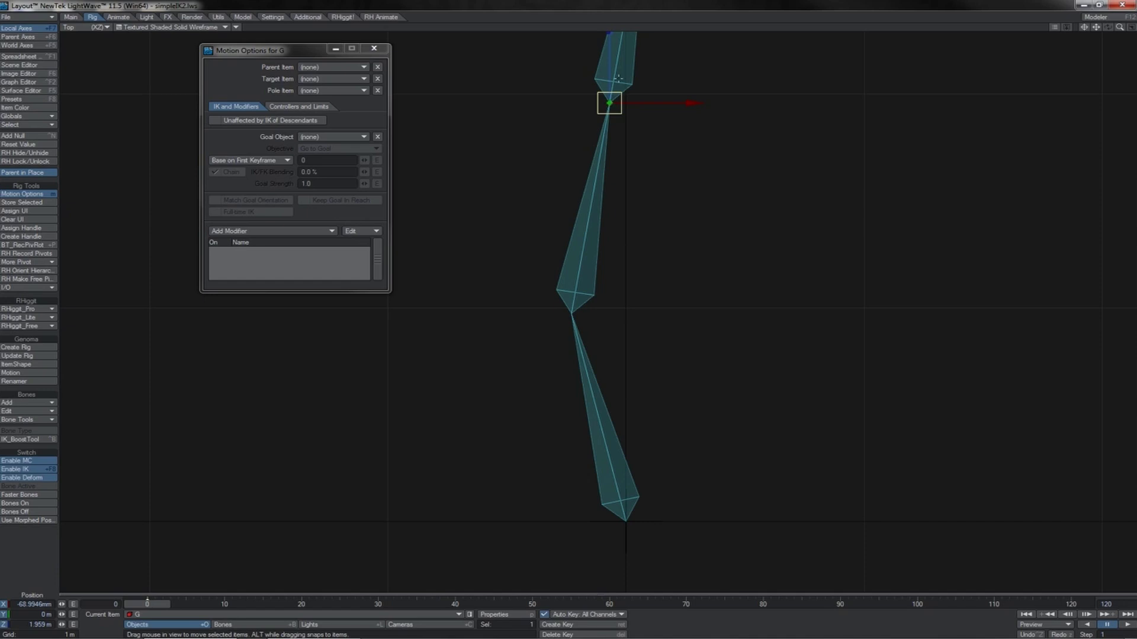
With IK disabled, rotate the lower bones of the chain to reduce the pre-bend at the middle joint
click(598, 351)
key(y)
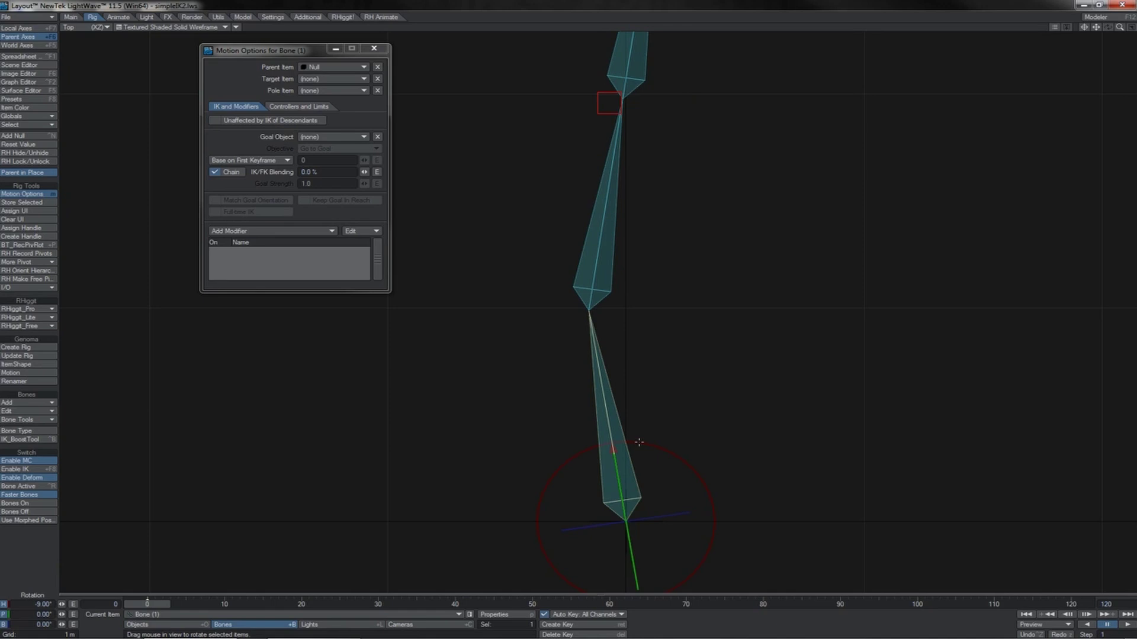
drag(638, 442, 639, 442)
click(697, 259)
drag(692, 251, 679, 252)
drag(679, 252, 678, 251)
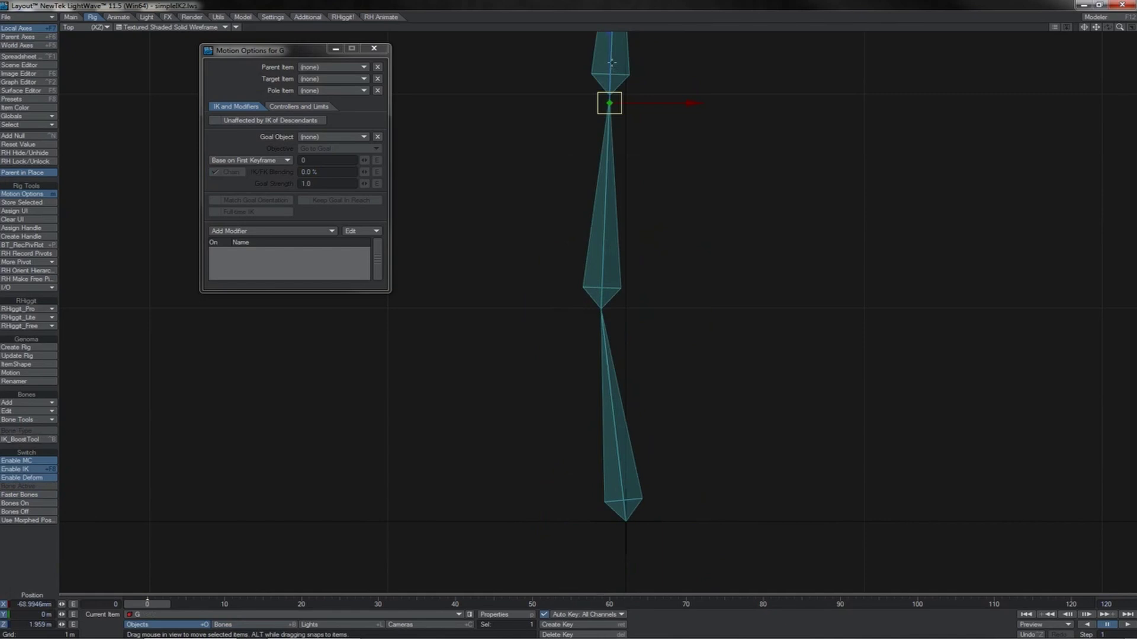
Test the reduced pre-bend by moving goal G slightly past the chain's reach and back toward the root
mouse_move(610, 63)
mouse_down()
mouse_move(610, 92)
mouse_move(609, 62)
mouse_up()
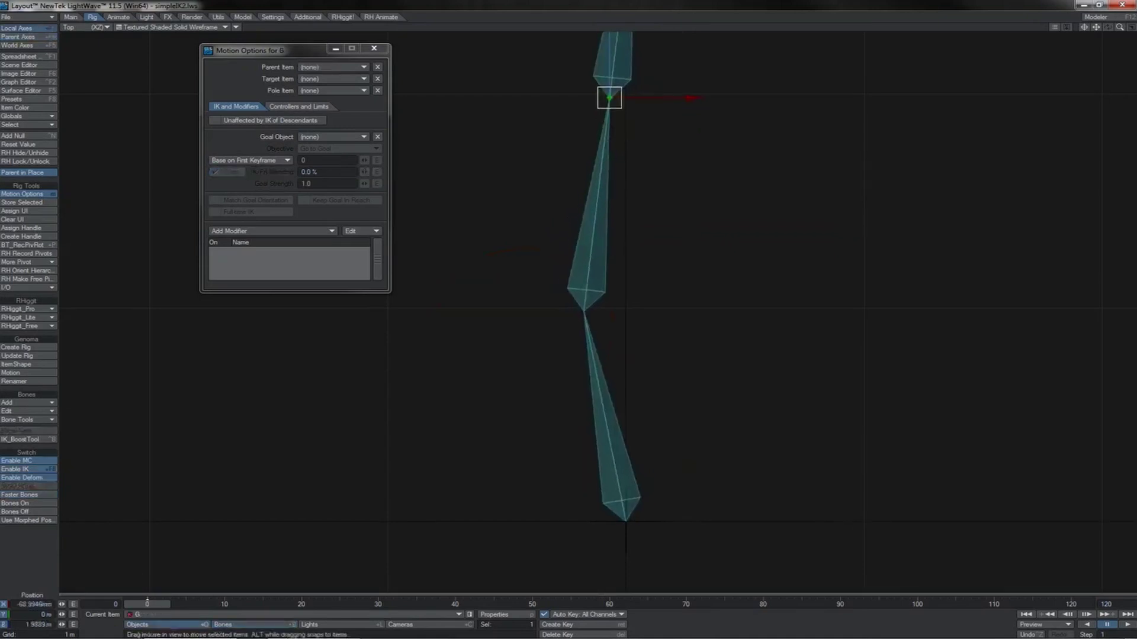
mouse_move(610, 96)
mouse_down()
mouse_move(610, 85)
mouse_move(610, 183)
mouse_move(610, 87)
mouse_up()
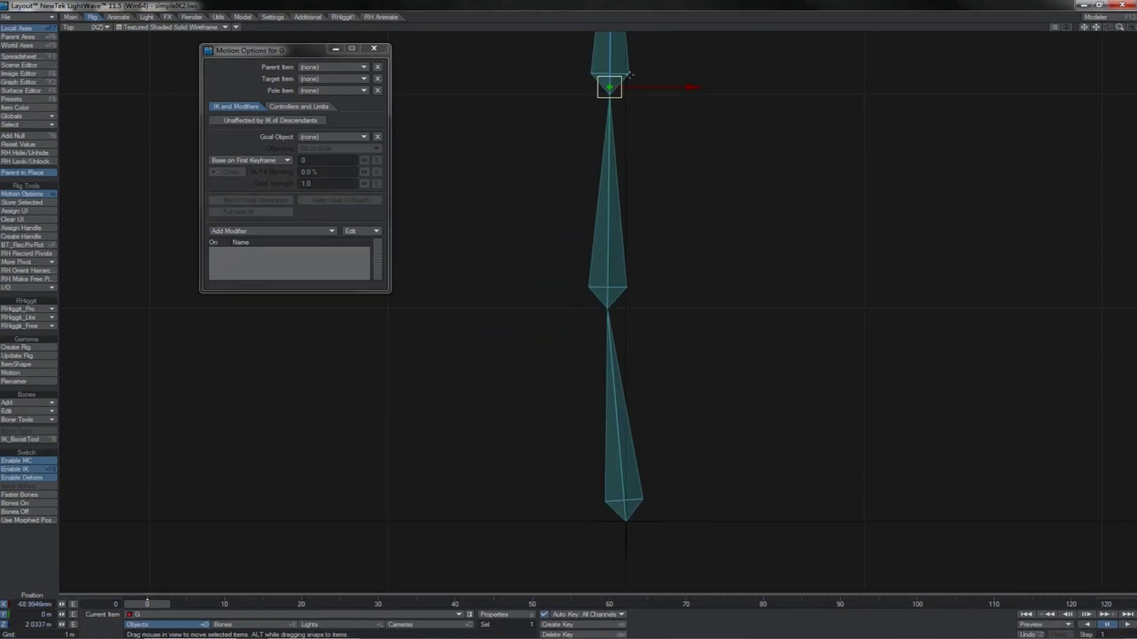
click(630, 76)
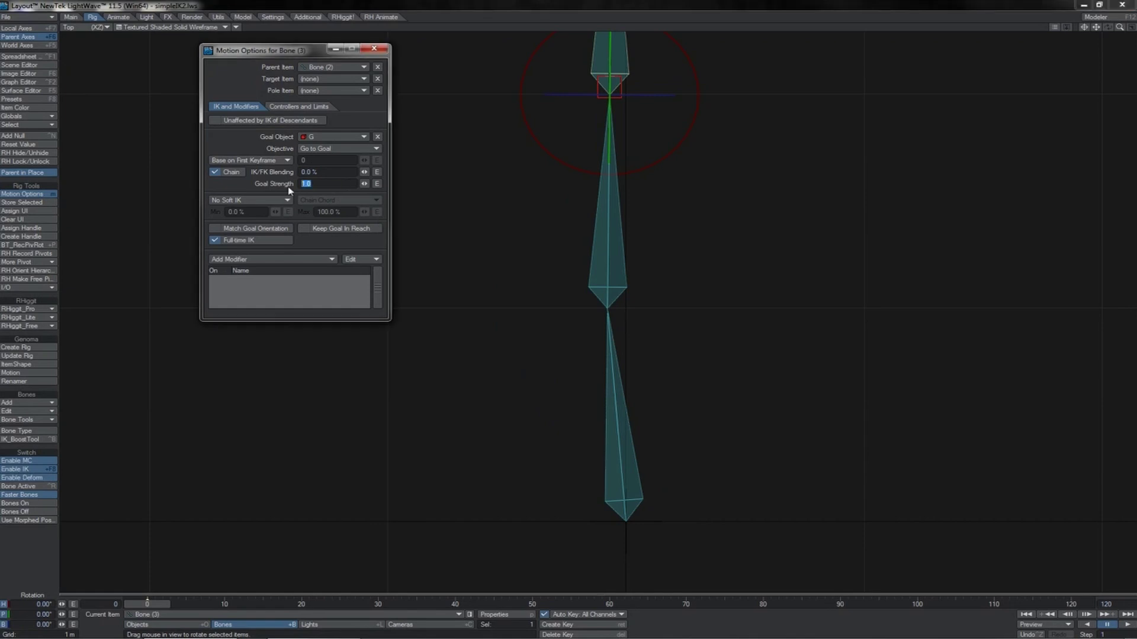
click(610, 87)
drag(612, 51, 610, 118)
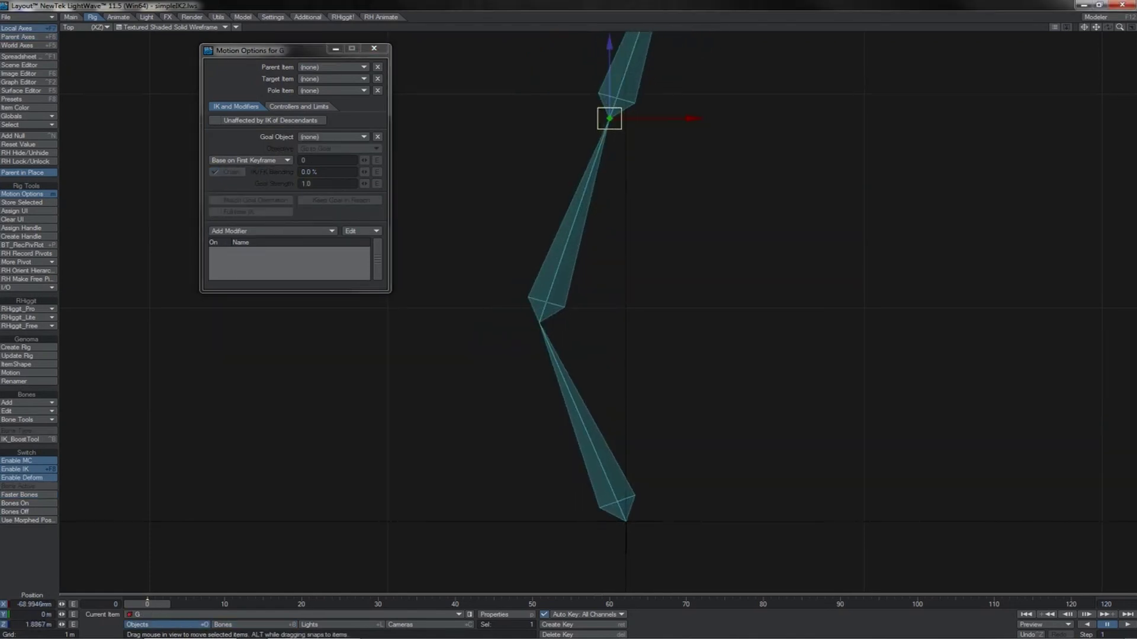
Set Bone (2)'s heading stiffness to 0.22
click(586, 174)
click(310, 108)
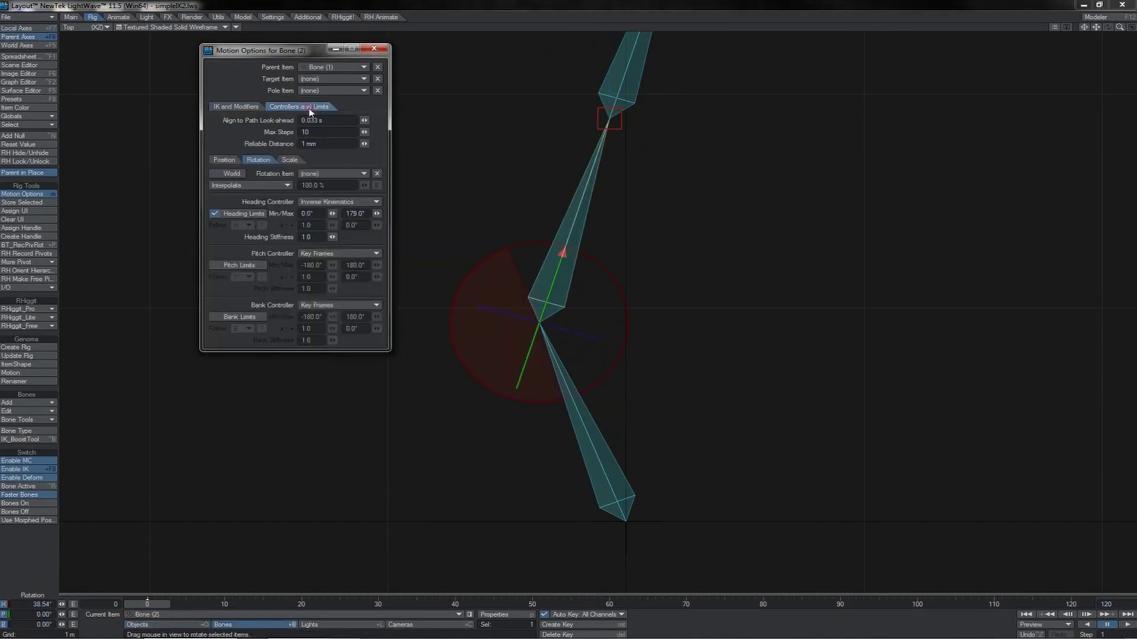
click(316, 238)
text(0.22)
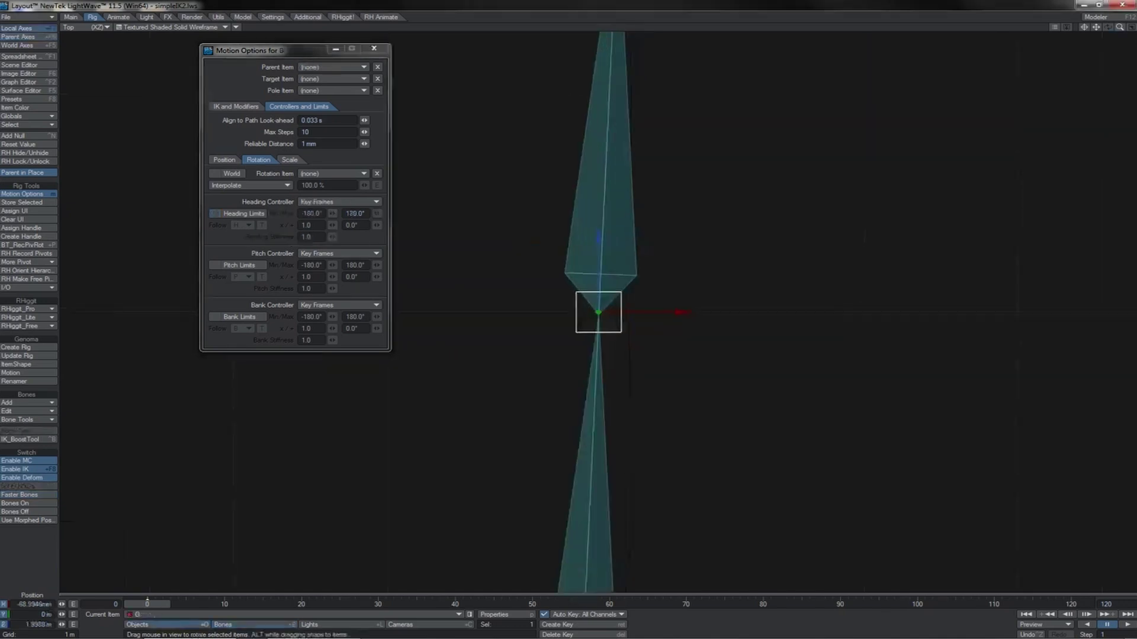
Examine up close how the chain follows goal G near full extension with the changed stiffness
drag(1119, 27, 1124, 28)
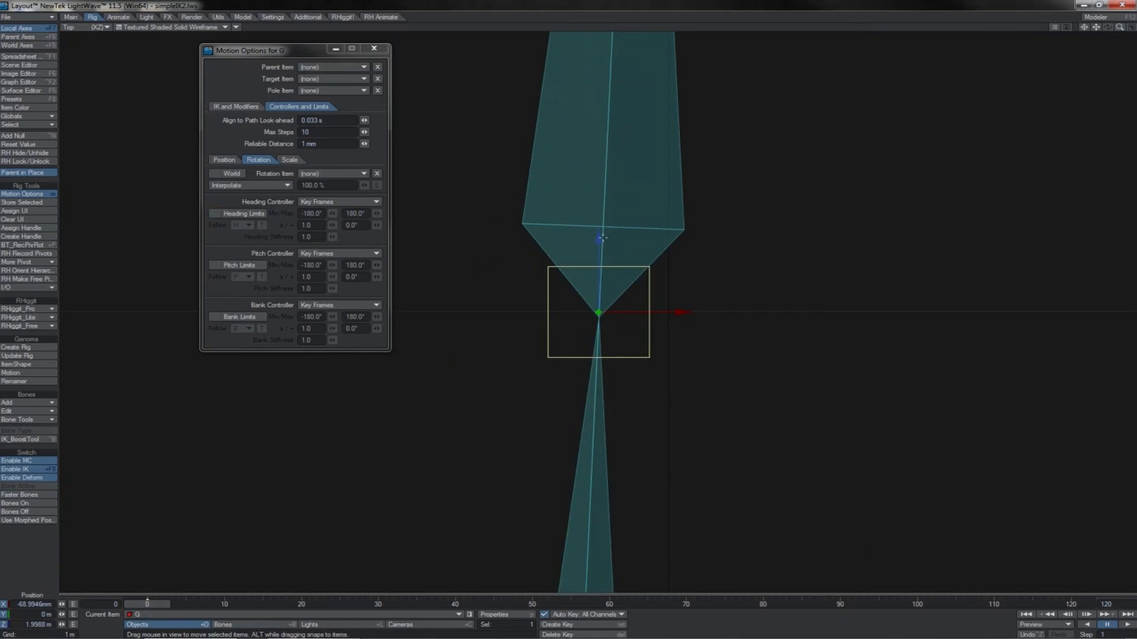
mouse_move(602, 238)
mouse_down()
mouse_move(603, 367)
mouse_move(600, 208)
mouse_move(601, 238)
mouse_up()
drag(1116, 29, 1097, 1)
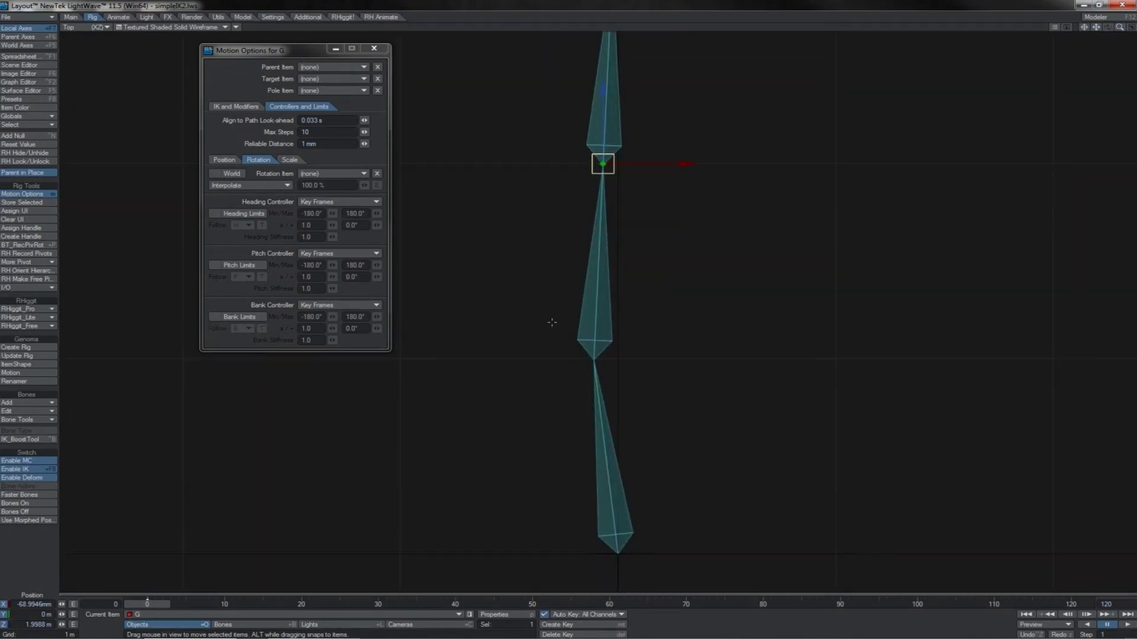
Set Bone (2)'s minimum heading limit to 9° and test it by lowering goal G to about 1.748 m in Z
key(y)
click(598, 319)
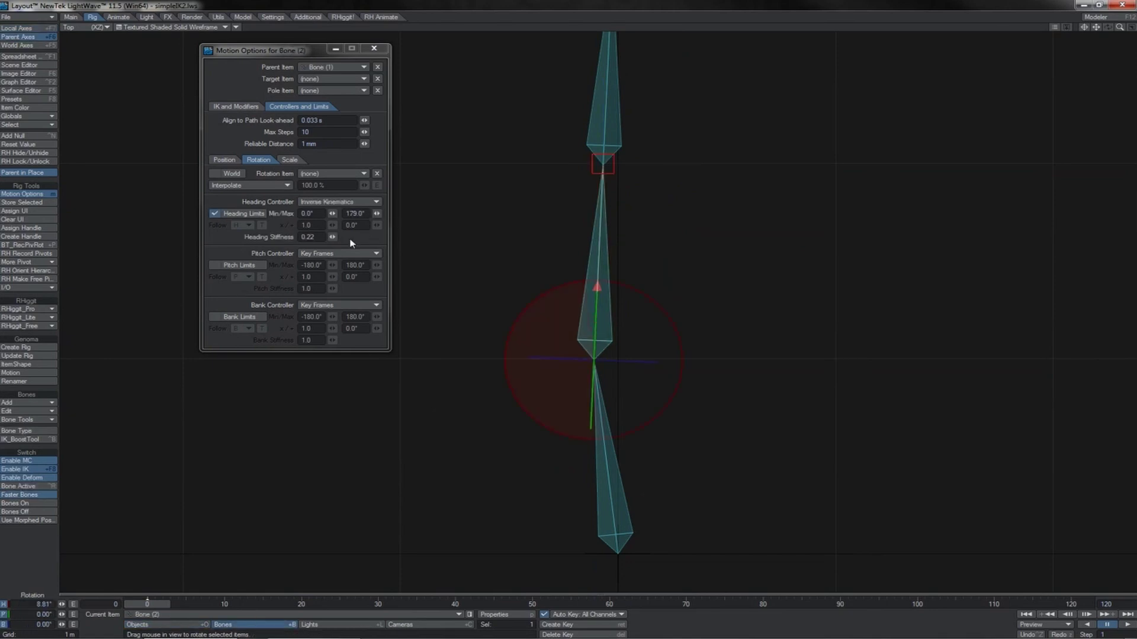
drag(332, 213, 337, 214)
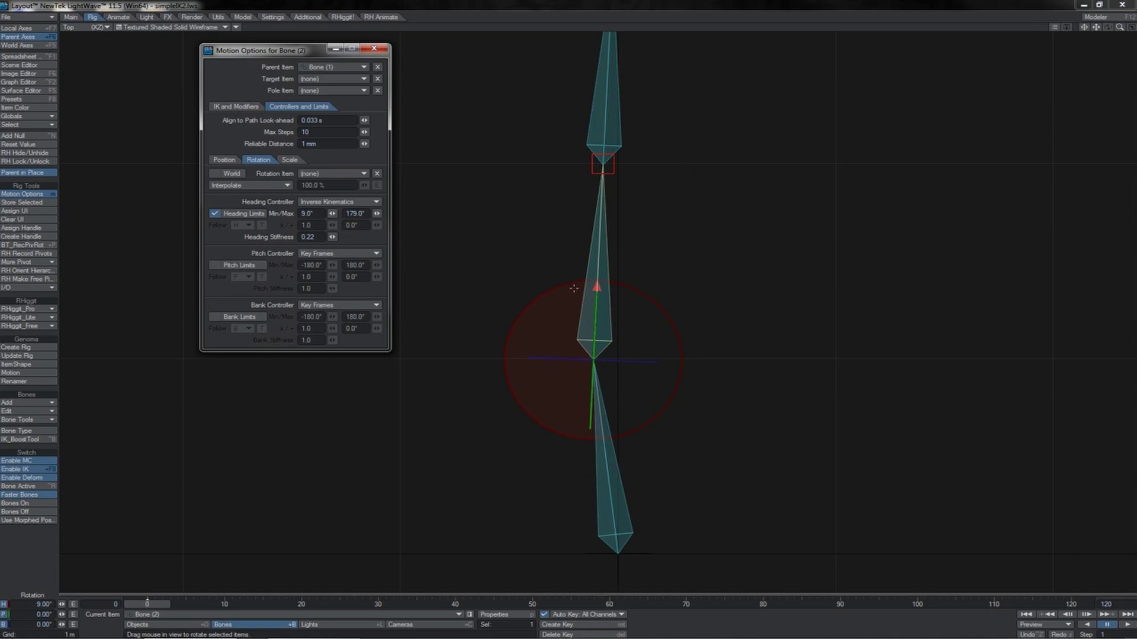
click(613, 172)
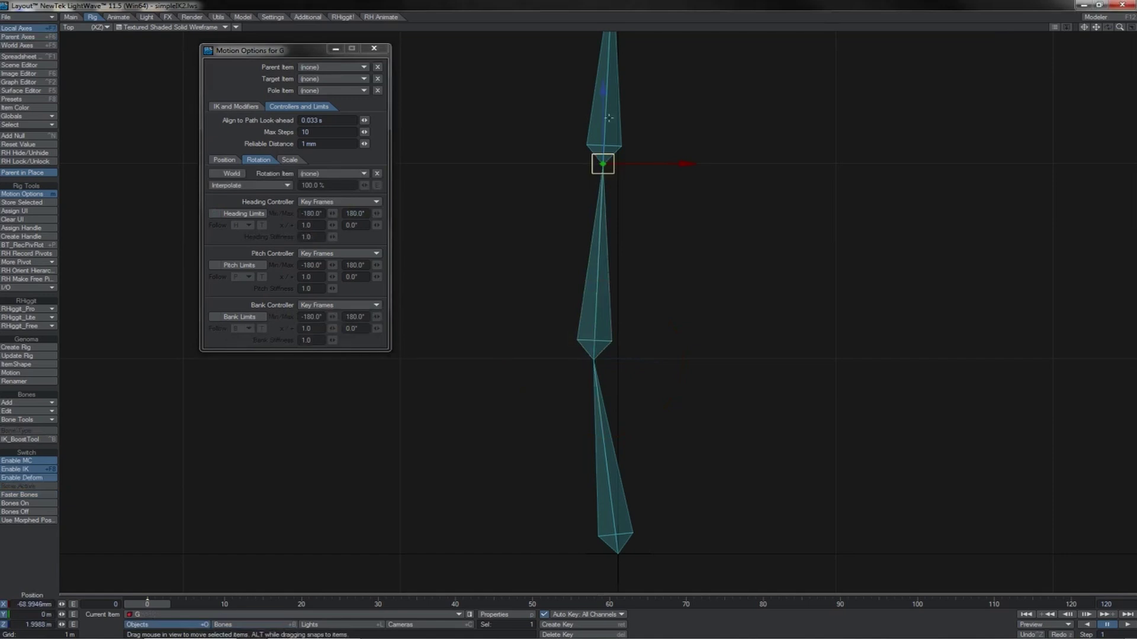
drag(608, 117, 609, 185)
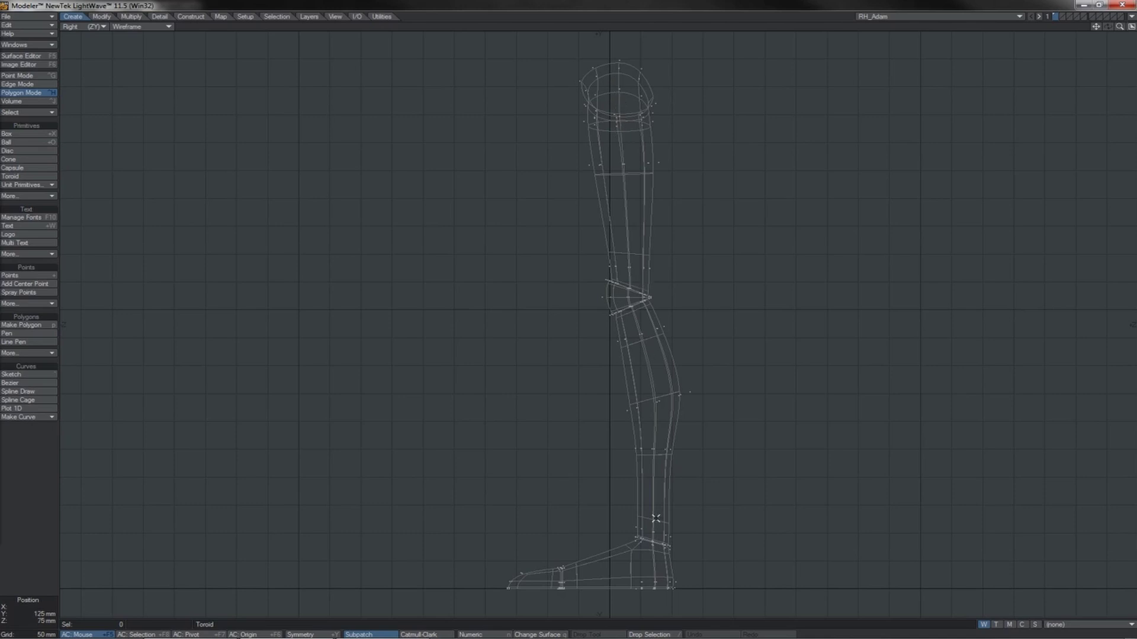
In Modeler, draw skelegons through the leg from hip to knee to ankle, leaving a slight bend at the knee
key(shift+d)
drag(619, 88, 654, 546)
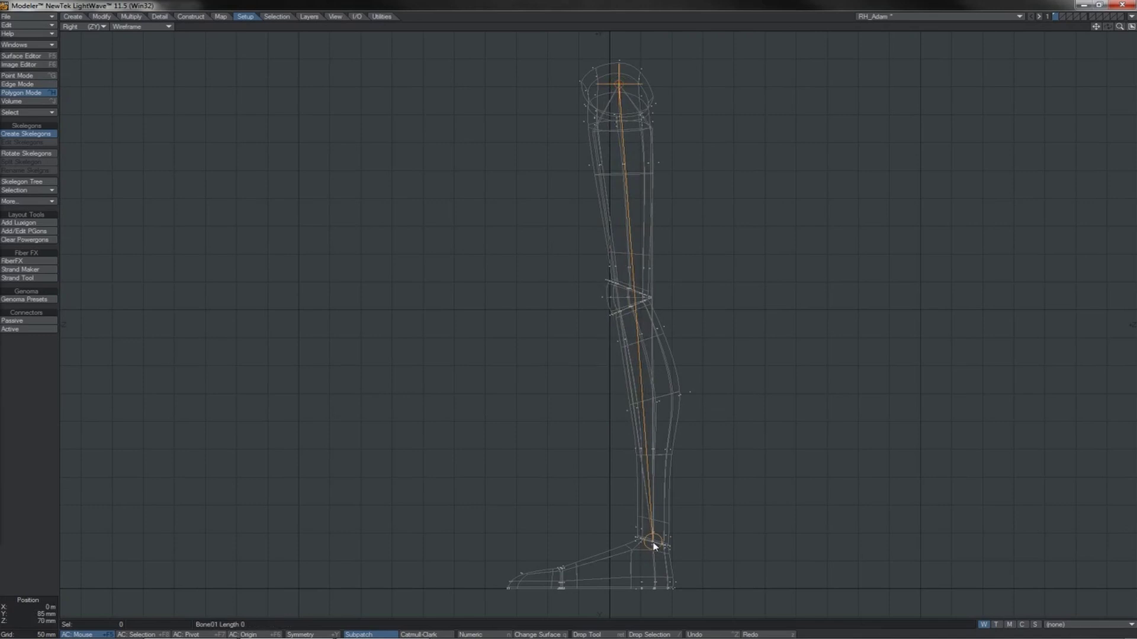
drag(657, 474, 623, 297)
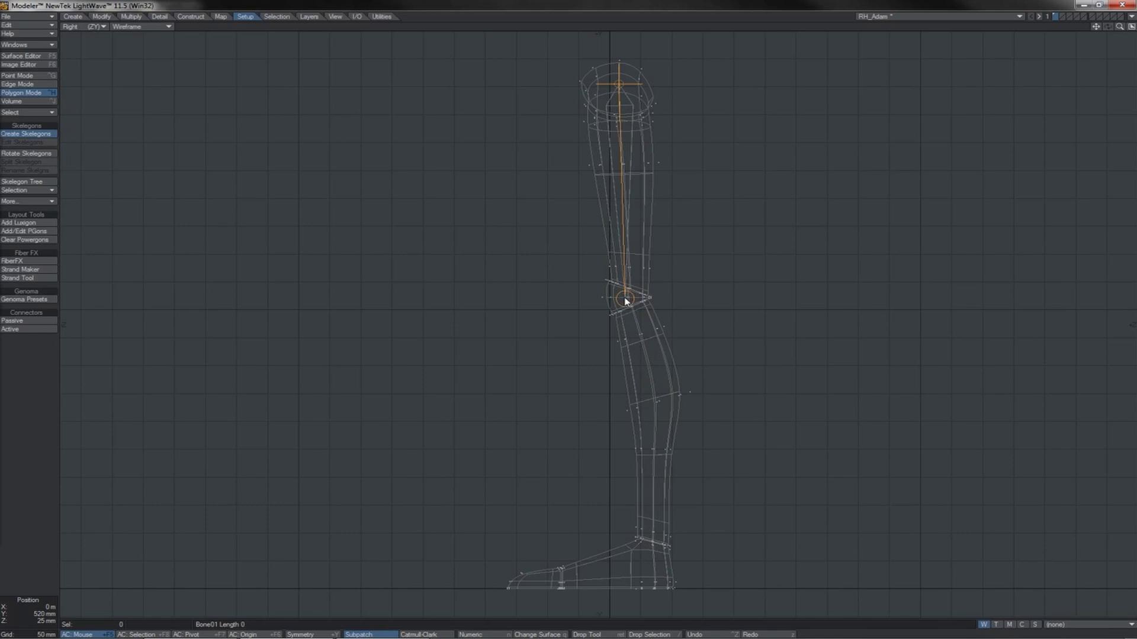
click(653, 542)
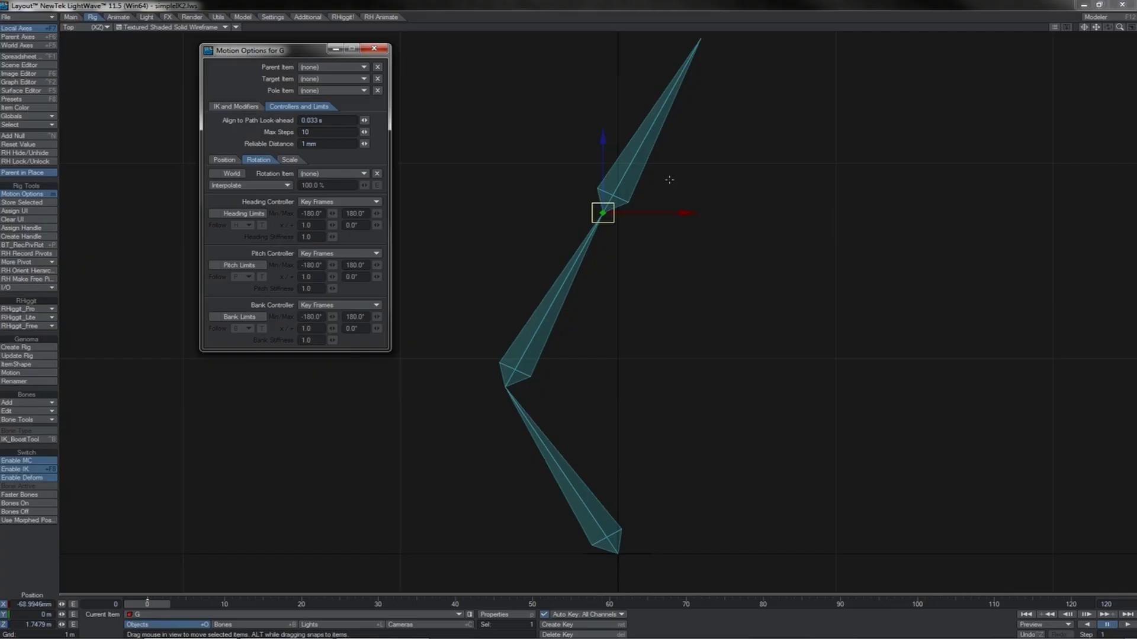
Switch back to Layout and move goal G to about X -79.9 mm, Z 1.76 m to test the chain's bend
drag(669, 180, 673, 157)
mouse_move(607, 190)
mouse_down()
mouse_move(608, 158)
mouse_move(600, 210)
mouse_up()
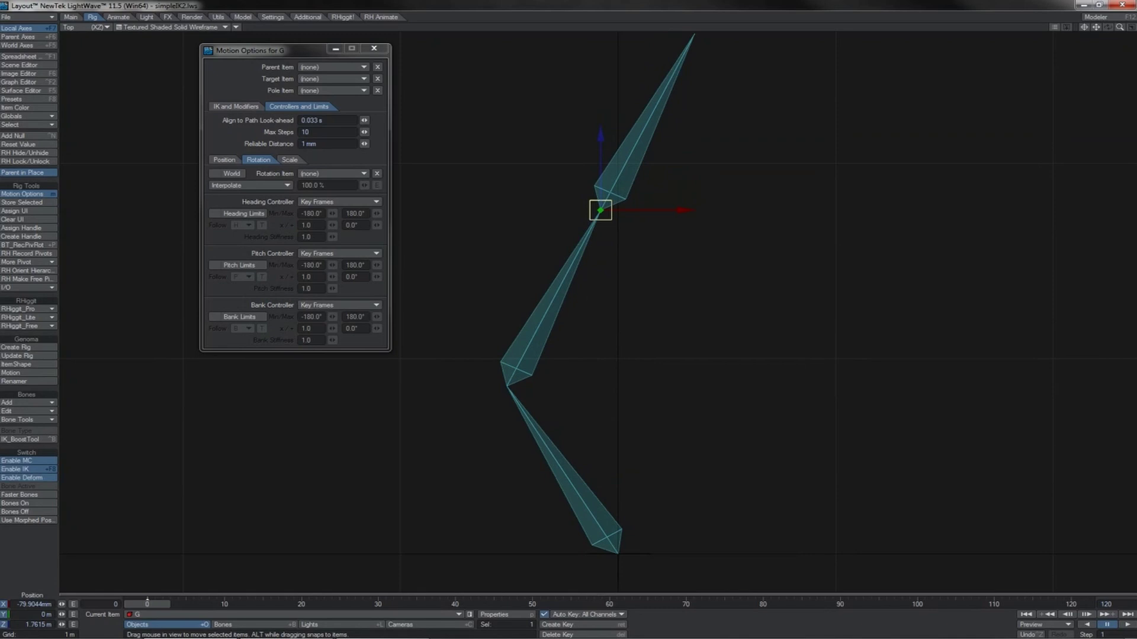